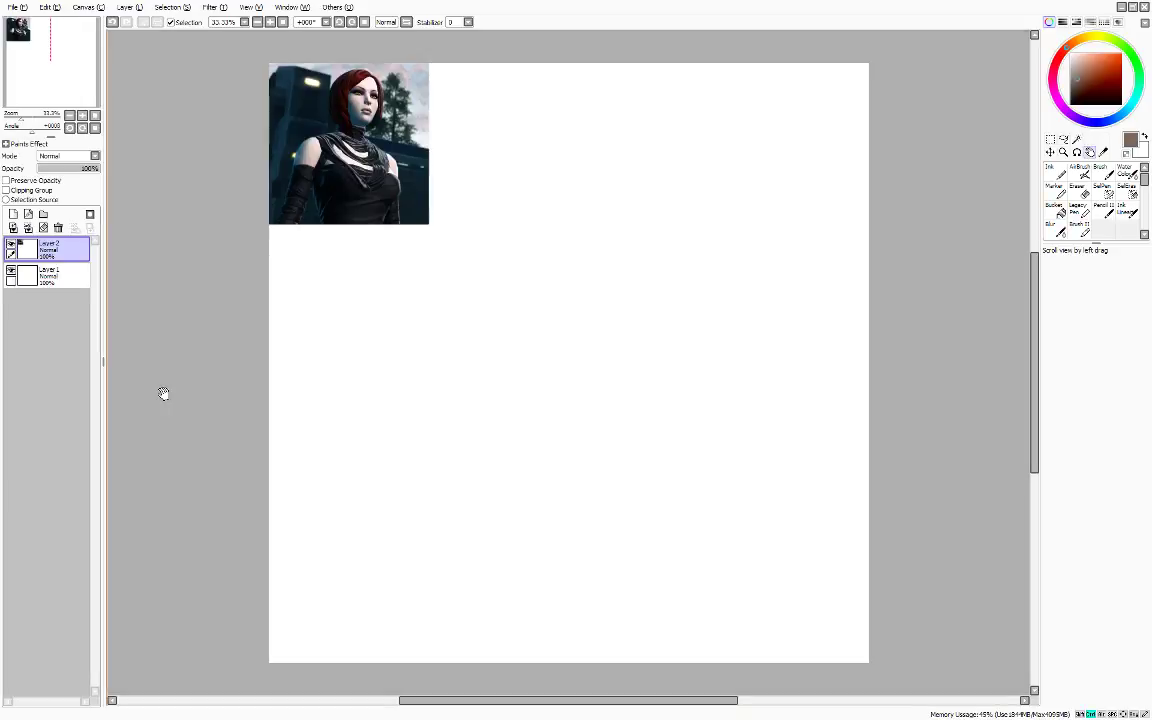
- Place the reference image layer in a new layer folder, collapse the folder and make Layer1 active
click(43, 214)
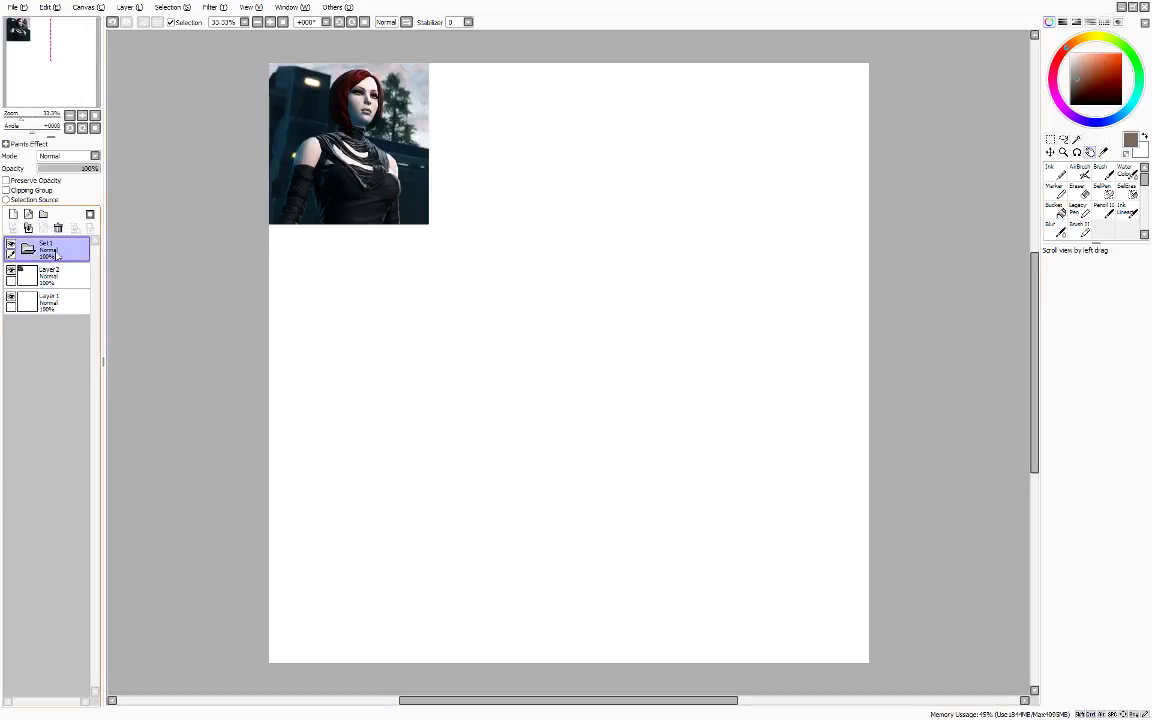
click(29, 249)
click(63, 277)
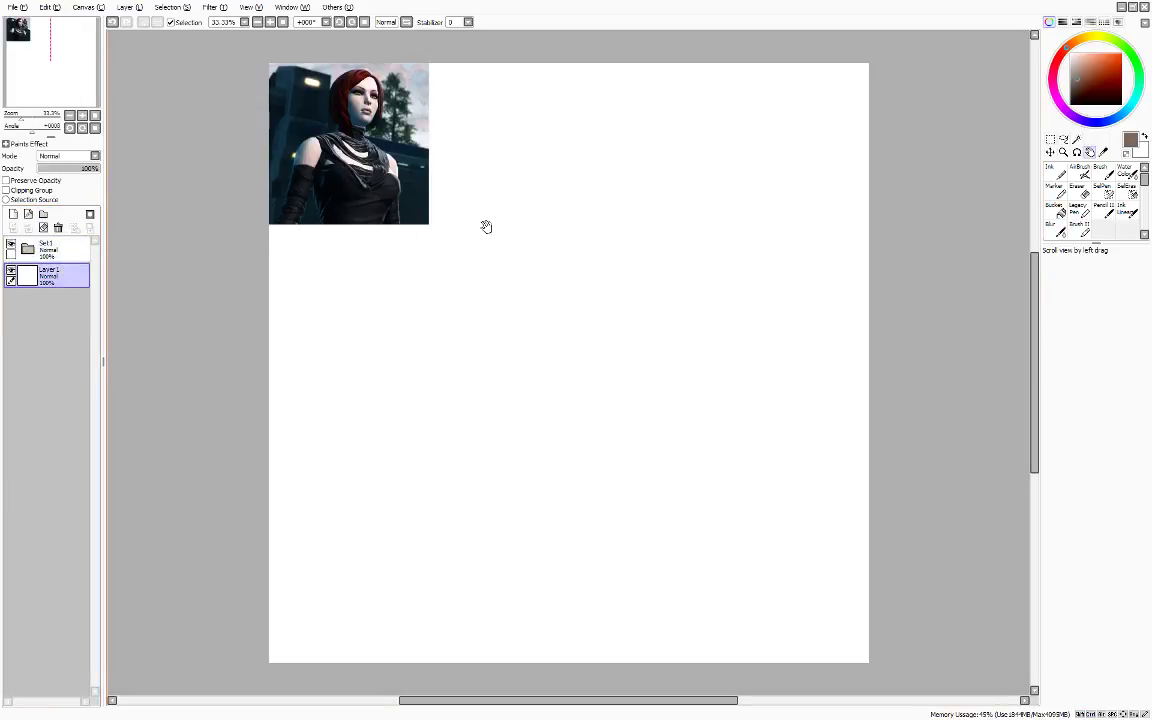
- Select the Pencil II brush and reset the drawing colour to black
click(1102, 209)
key(d)
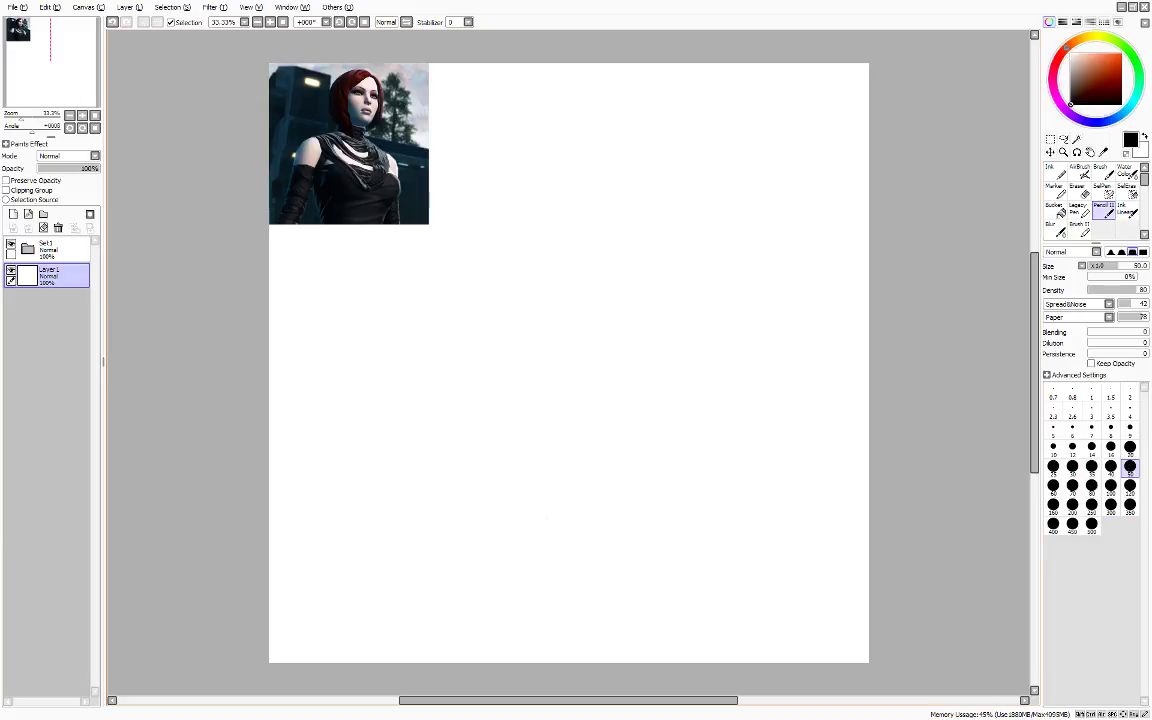
key(alt+Tab)
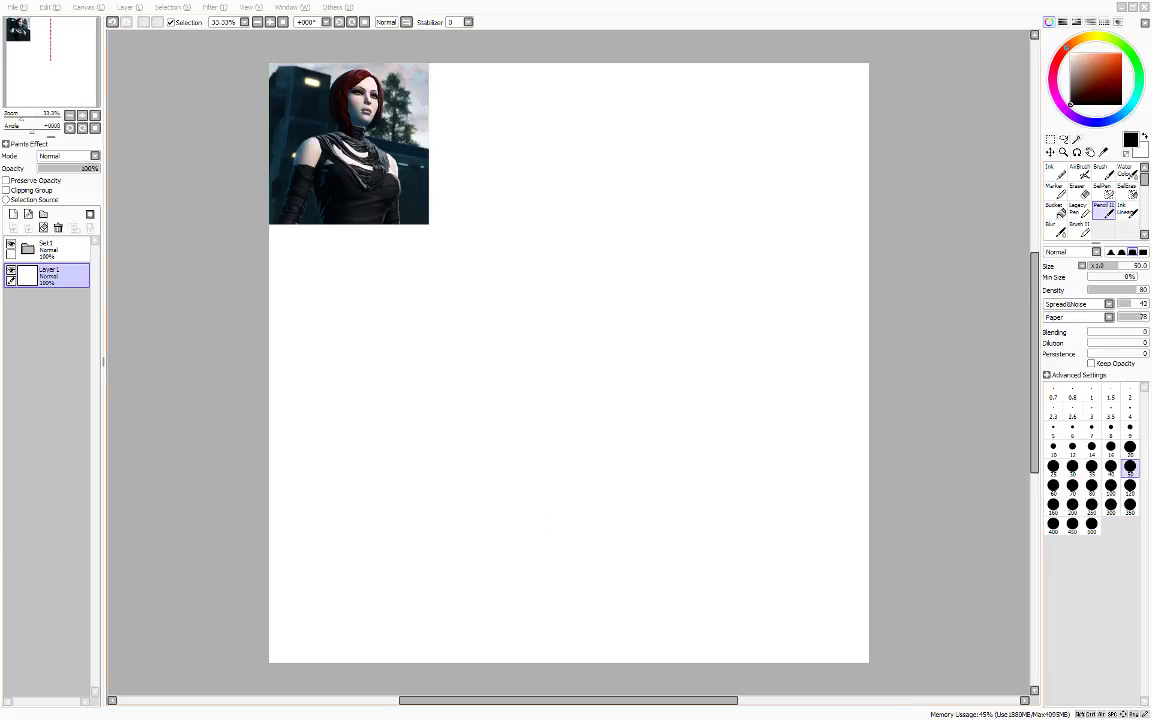
click(547, 519)
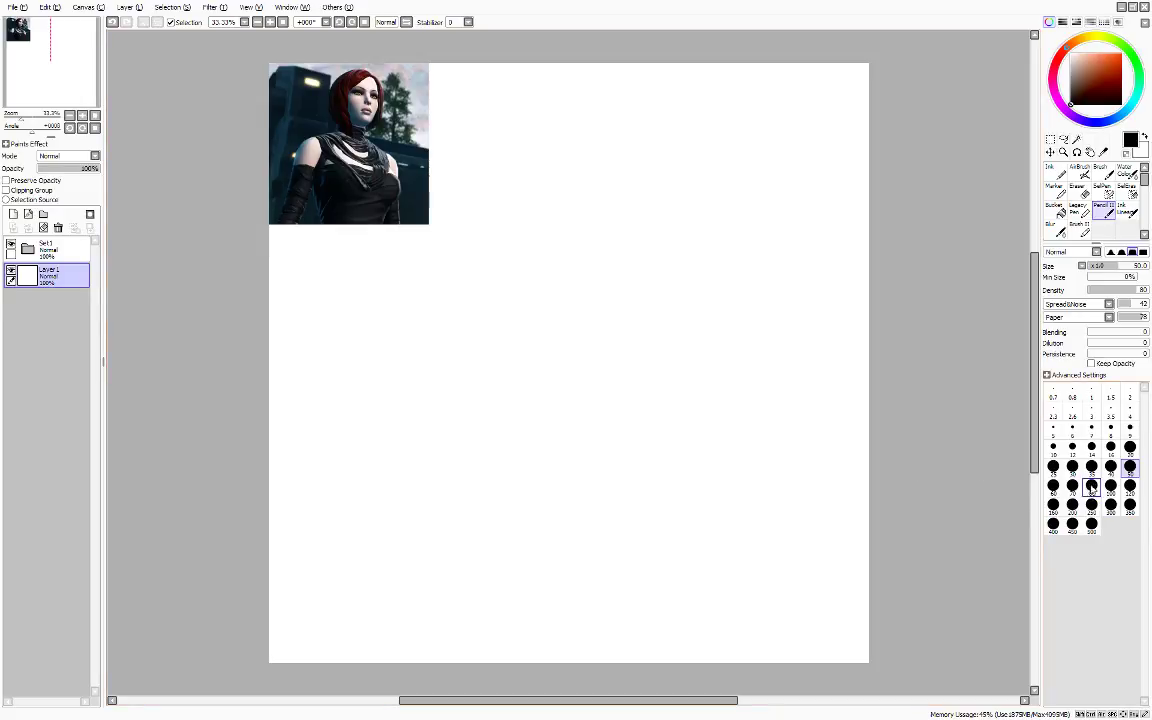
mouse_move(693, 295)
mouse_down()
mouse_move(718, 338)
mouse_move(760, 340)
mouse_up()
key(ctrl+z)
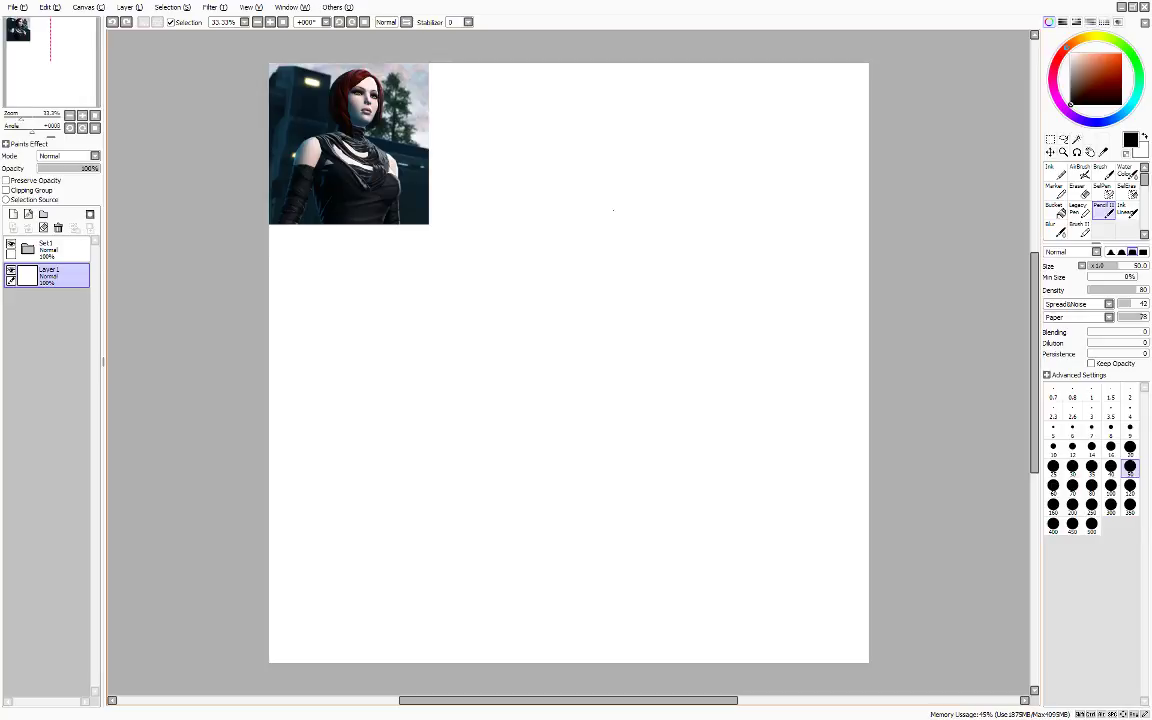
mouse_move(535, 196)
mouse_down()
mouse_move(519, 215)
mouse_move(572, 262)
mouse_up()
mouse_move(623, 249)
mouse_down()
mouse_move(648, 150)
mouse_move(532, 268)
mouse_move(616, 268)
mouse_up()
drag(560, 210, 613, 259)
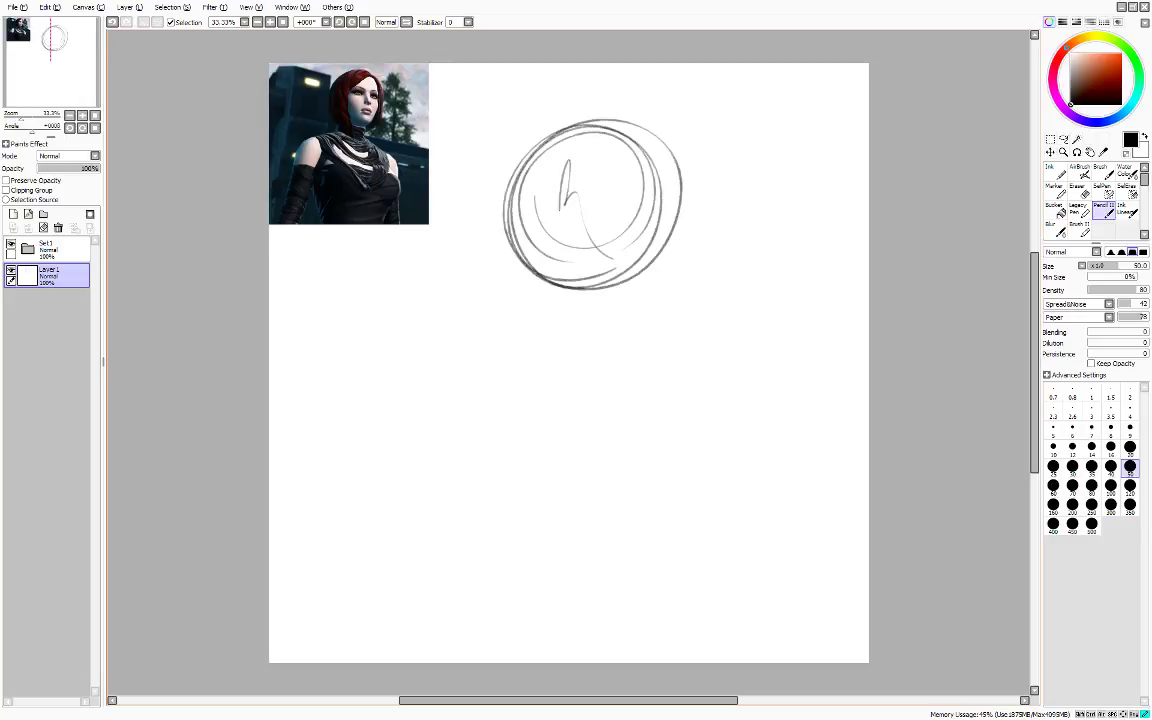
drag(568, 162, 563, 234)
key(Delete)
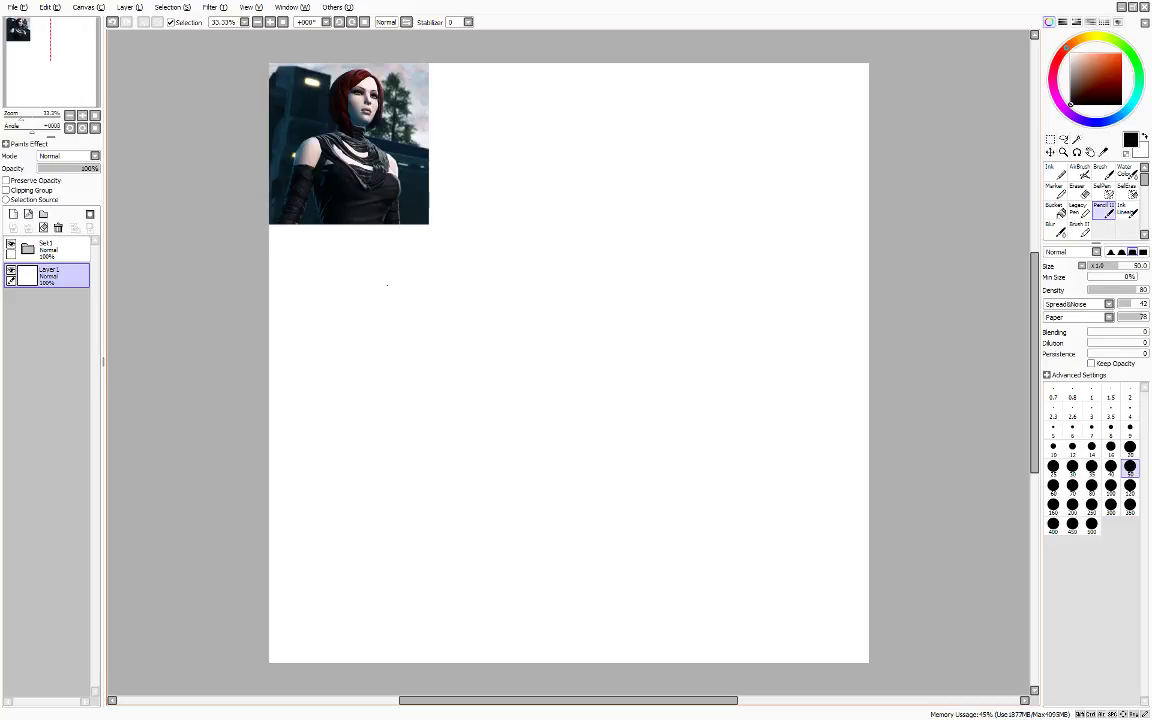
- Mirror the canvas view horizontally and sketch a rough head circle in the upper middle of the canvas
key(h)
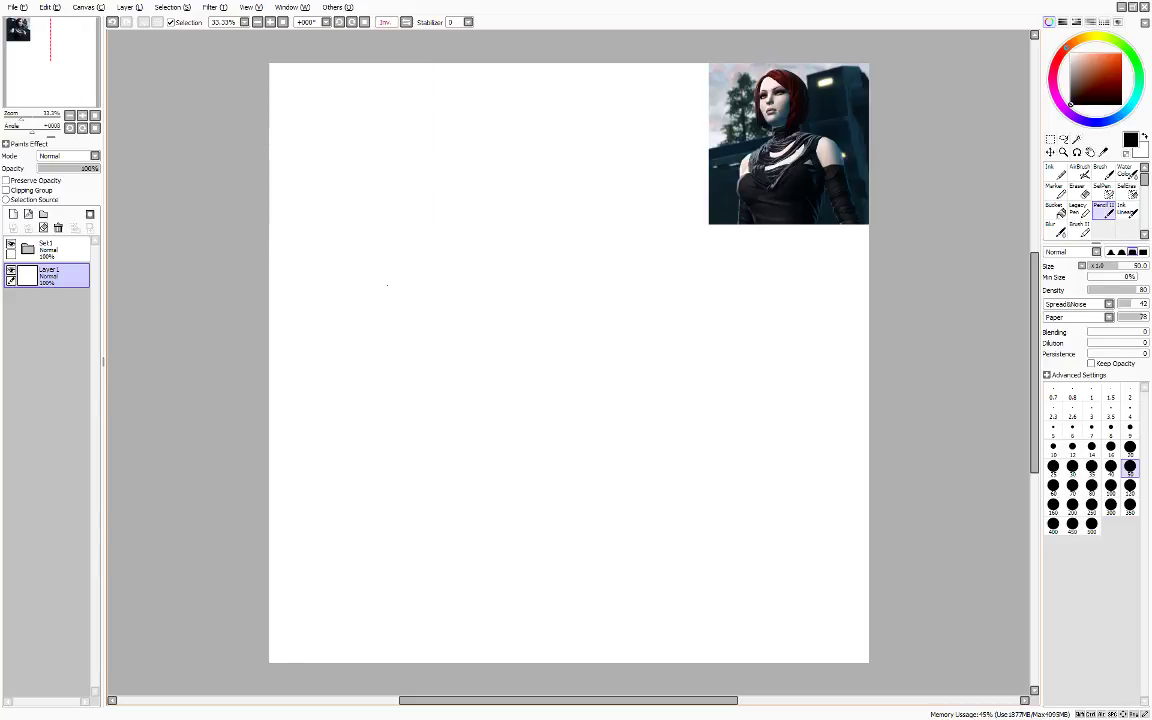
drag(481, 237, 553, 268)
mouse_move(589, 225)
mouse_down()
mouse_move(541, 149)
mouse_move(550, 302)
mouse_move(616, 188)
mouse_up()
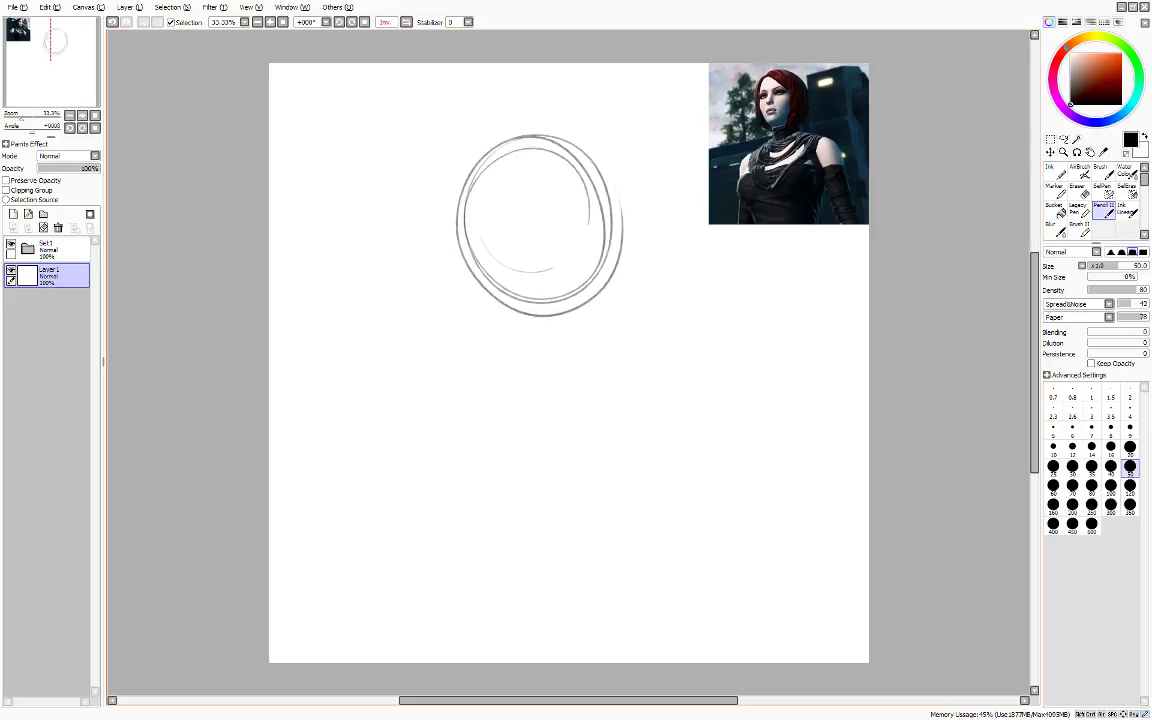
drag(462, 200, 533, 286)
- Draw a tilted brow line and a curved vertical centre line across the head circle
drag(473, 256, 600, 221)
drag(460, 259, 606, 217)
mouse_move(606, 217)
mouse_down()
mouse_move(553, 140)
mouse_move(506, 264)
mouse_up()
drag(504, 180, 529, 289)
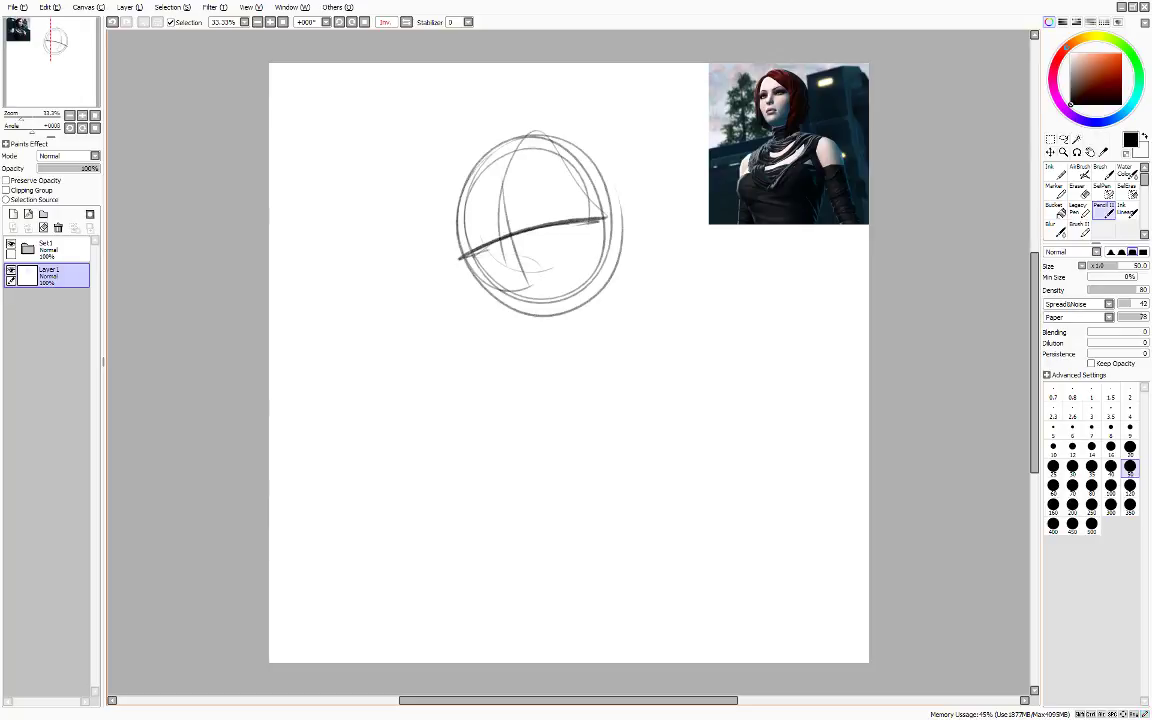
drag(508, 149, 530, 300)
- Add the side-plane oval, the hairline curve and the lower contour guides around the head sphere
drag(526, 232, 464, 298)
drag(563, 205, 545, 265)
mouse_move(451, 216)
mouse_down()
mouse_move(608, 189)
mouse_move(572, 268)
mouse_move(600, 178)
mouse_up()
drag(485, 175, 594, 160)
mouse_move(565, 175)
mouse_down()
mouse_move(600, 245)
mouse_move(445, 292)
mouse_up()
drag(450, 225, 552, 200)
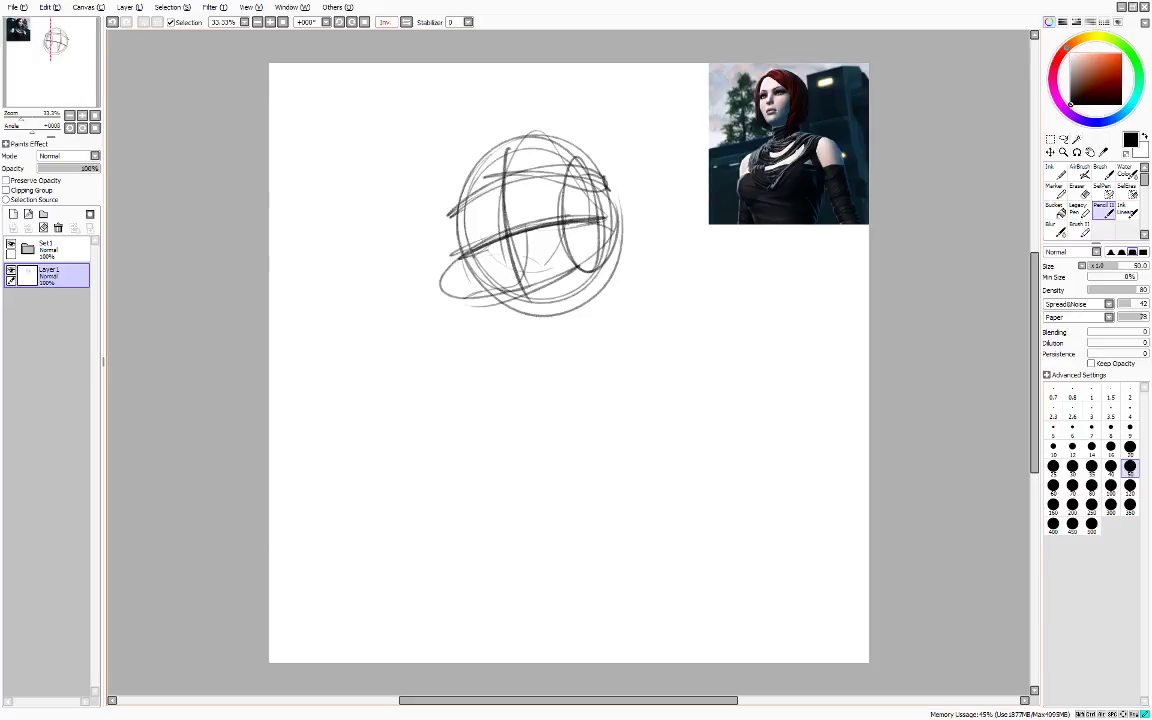
drag(460, 262, 556, 215)
- Add a new layer beneath Layer1 and sketch the eyebrows and upper eyelids along the brow line
click(14, 214)
drag(57, 274, 68, 314)
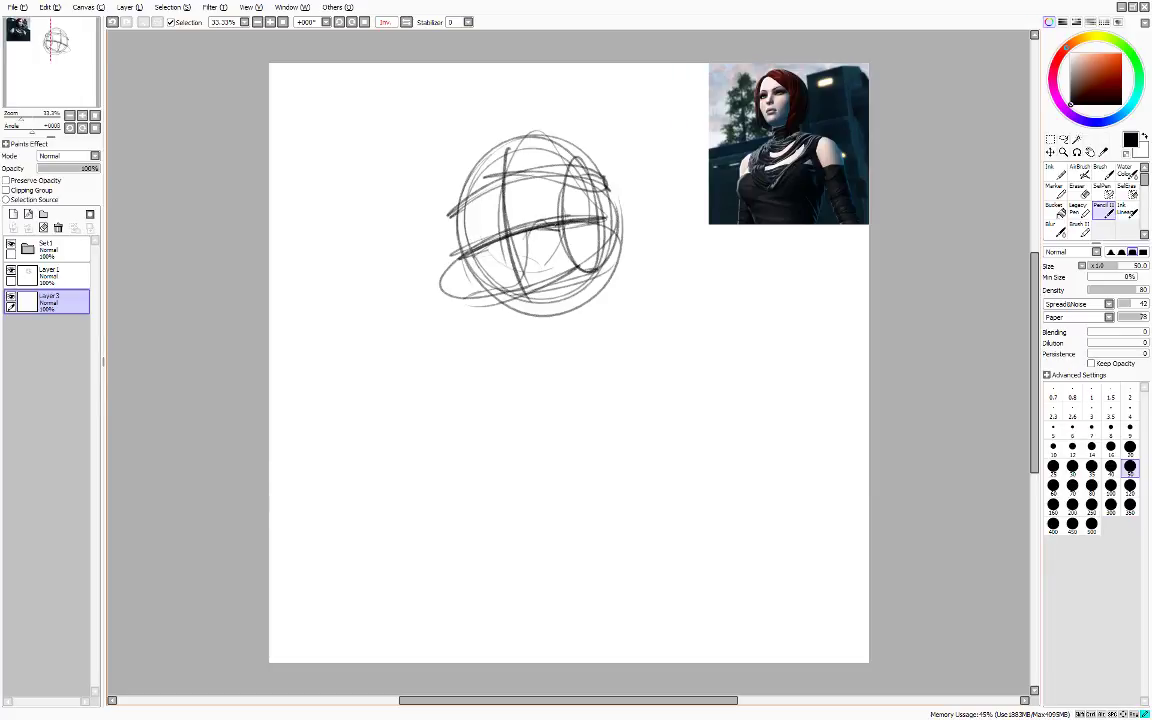
drag(522, 237, 556, 226)
mouse_move(471, 250)
mouse_down()
mouse_move(538, 210)
mouse_move(560, 217)
mouse_move(490, 234)
mouse_up()
mouse_move(453, 240)
mouse_down()
mouse_move(496, 233)
mouse_move(496, 247)
mouse_up()
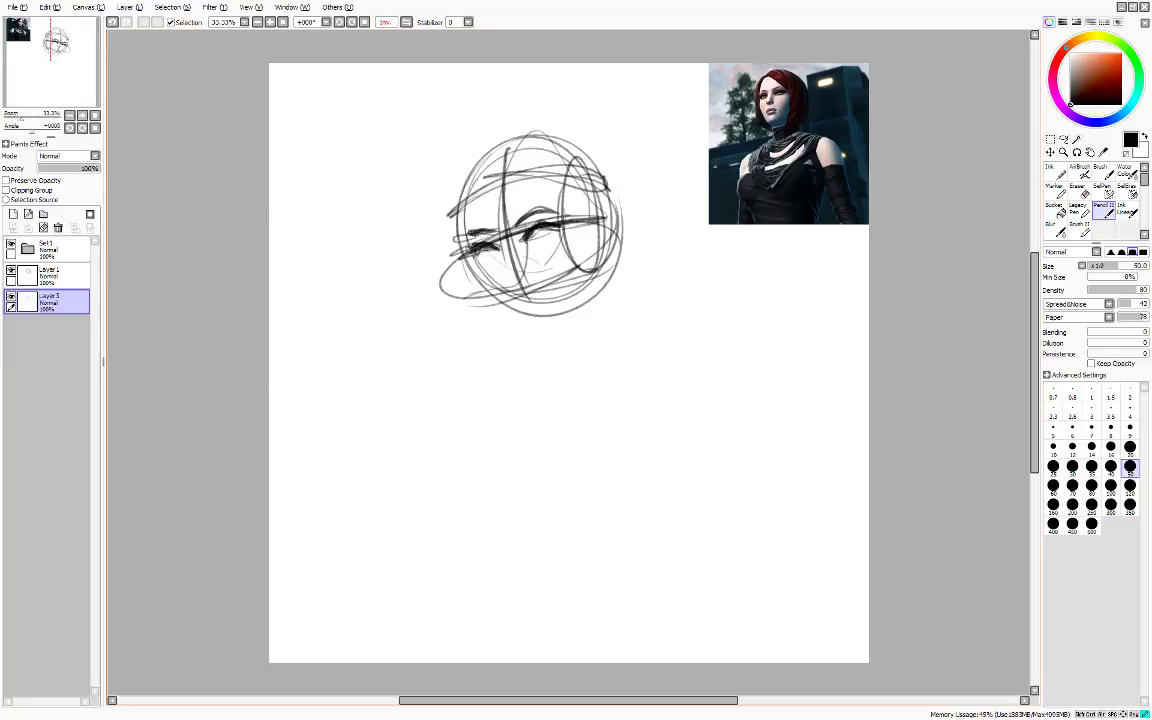
- Fill in both eyes with lower lids and irises, and sketch the nose along the centre line
drag(457, 177, 487, 177)
mouse_move(482, 219)
mouse_down()
mouse_move(506, 202)
mouse_move(542, 221)
mouse_move(487, 239)
mouse_move(496, 243)
mouse_up()
mouse_move(453, 221)
mouse_down()
mouse_move(449, 255)
mouse_move(481, 246)
mouse_up()
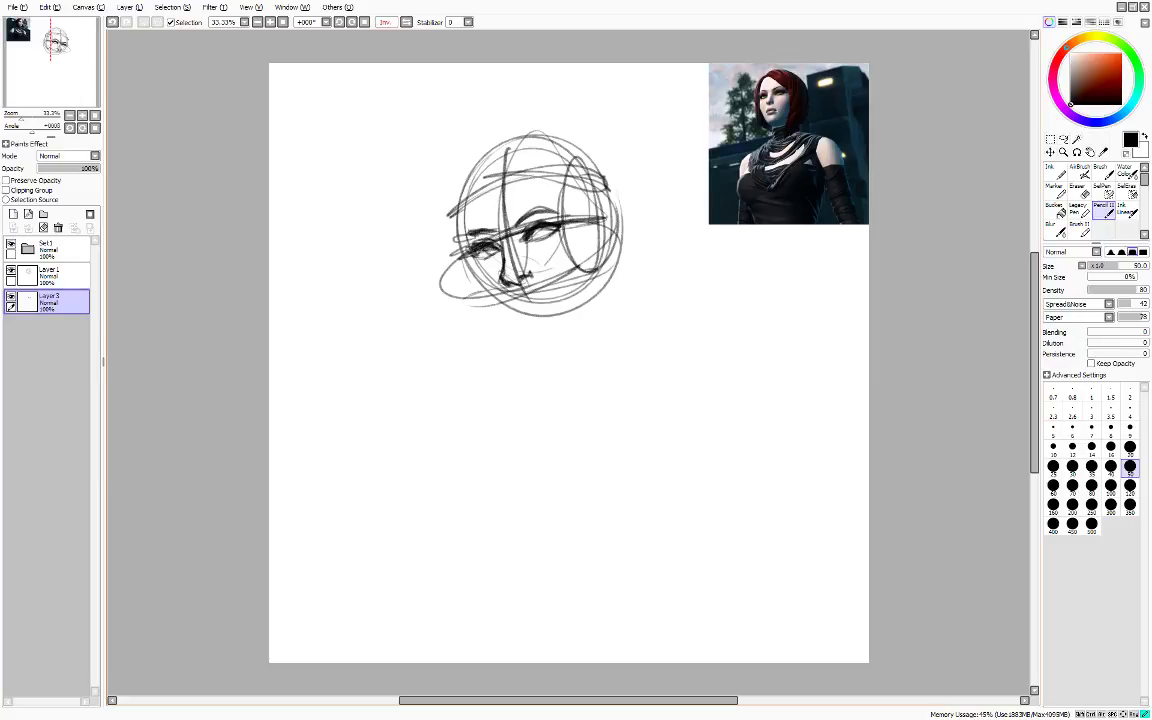
drag(420, 229, 441, 230)
mouse_move(541, 229)
mouse_down()
mouse_move(501, 273)
mouse_move(512, 281)
mouse_up()
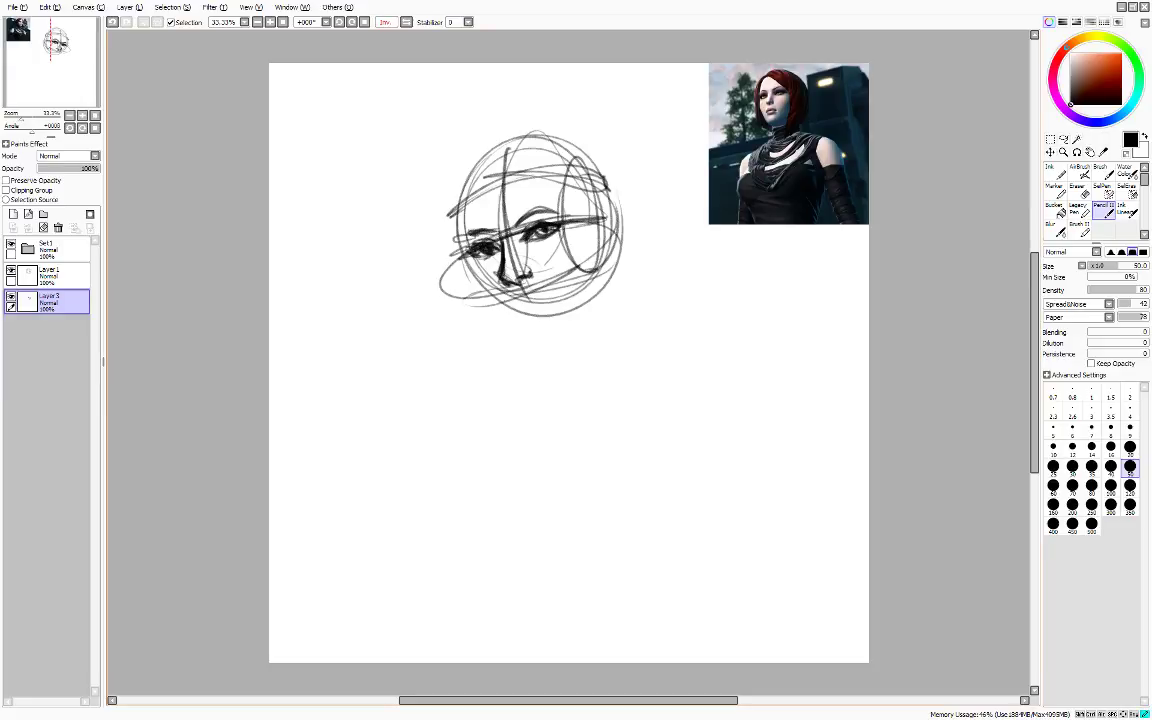
- Draw the smiling mouth with its lips, and rough in the far cheek contour down to the chin
drag(503, 300, 517, 303)
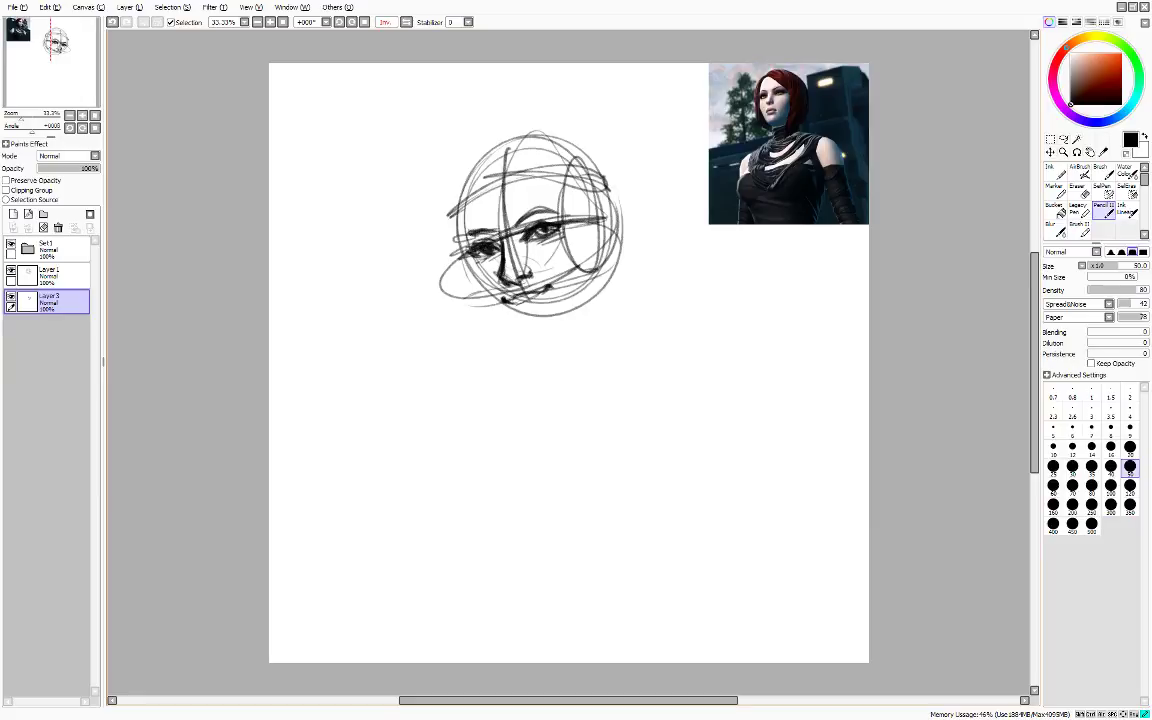
drag(511, 305, 541, 302)
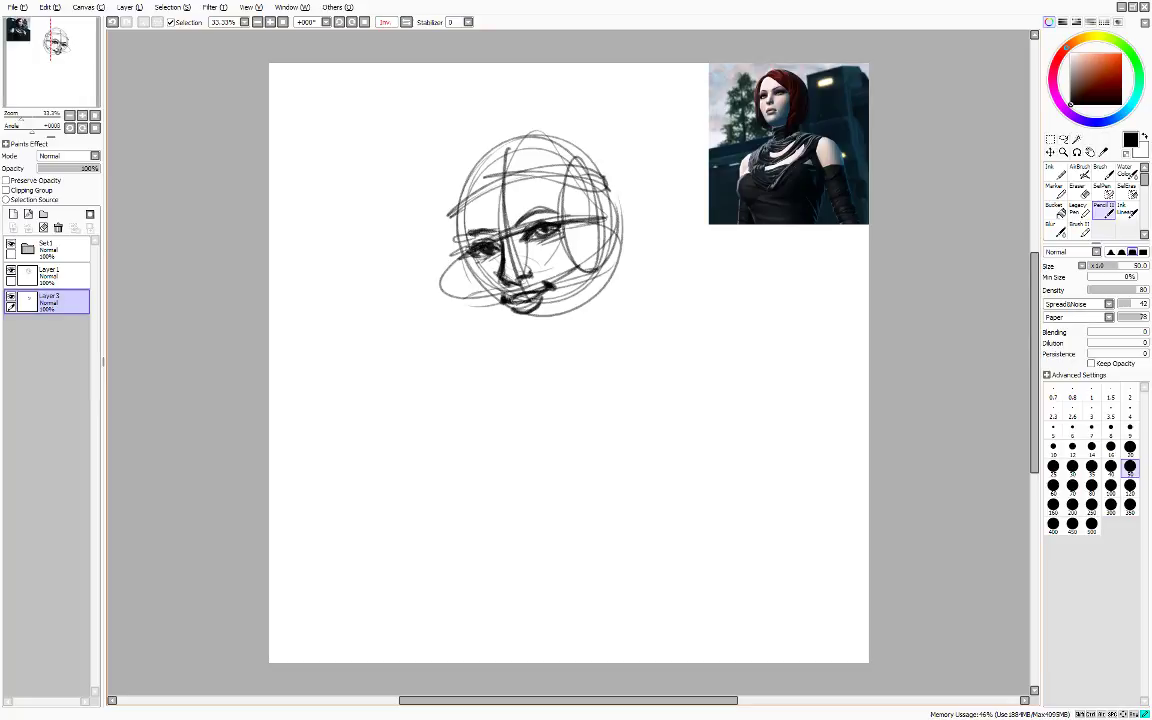
drag(522, 315, 538, 312)
mouse_move(464, 243)
mouse_down()
mouse_move(480, 291)
mouse_move(545, 341)
mouse_move(485, 300)
mouse_move(513, 324)
mouse_move(558, 334)
mouse_up()
- Create a new layer folder and move Layer1 and Layer3 into it
click(64, 280)
click(43, 214)
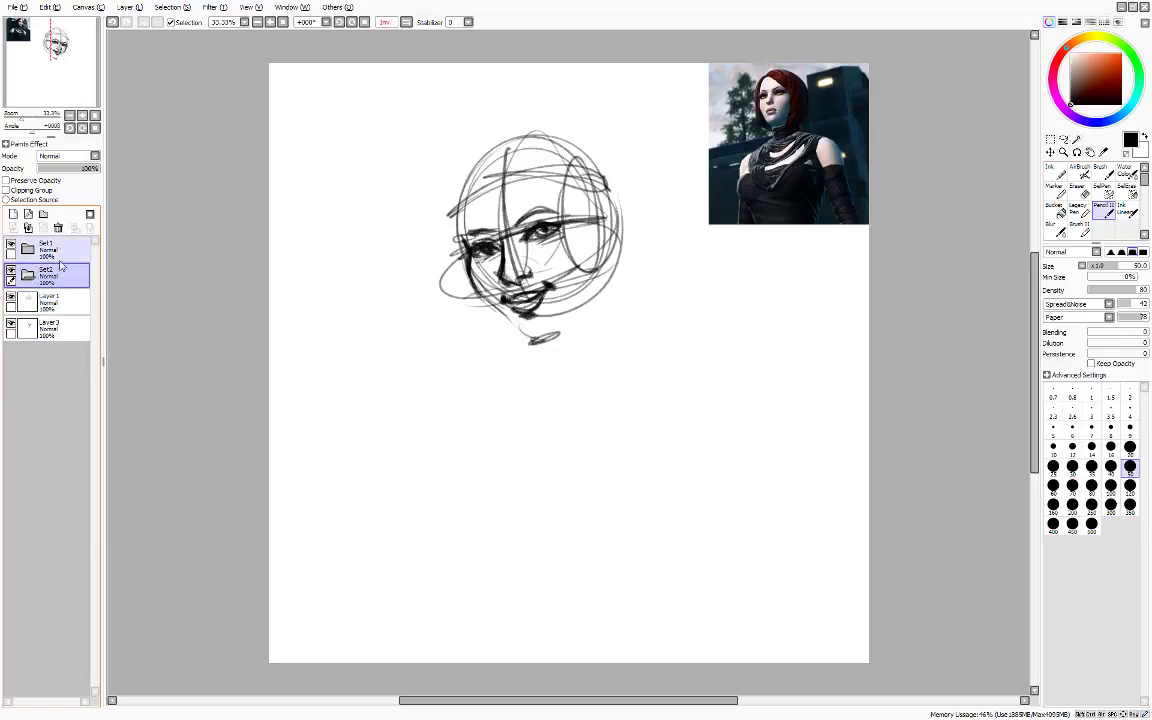
drag(68, 304, 72, 278)
drag(74, 329, 86, 278)
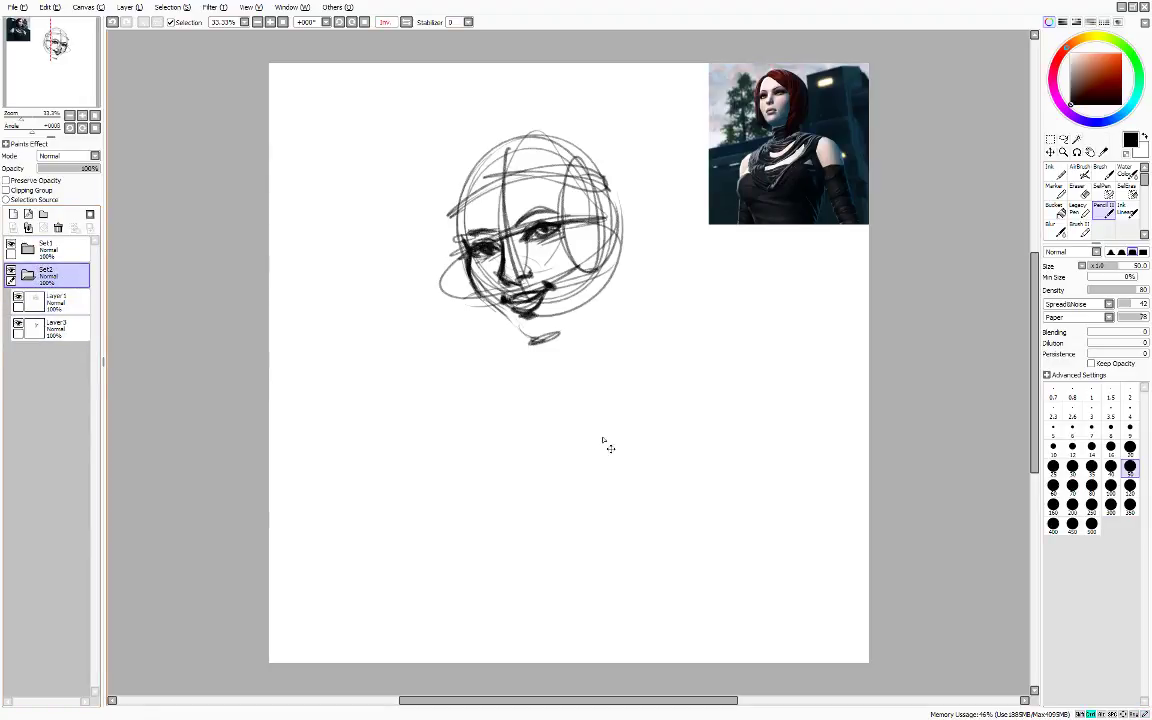
- Rotate the grouped head sketch with a free transform until the brow line is nearly level
key(ctrl+t)
mouse_move(605, 442)
mouse_down()
mouse_move(609, 414)
mouse_move(665, 398)
mouse_up()
key(Return)
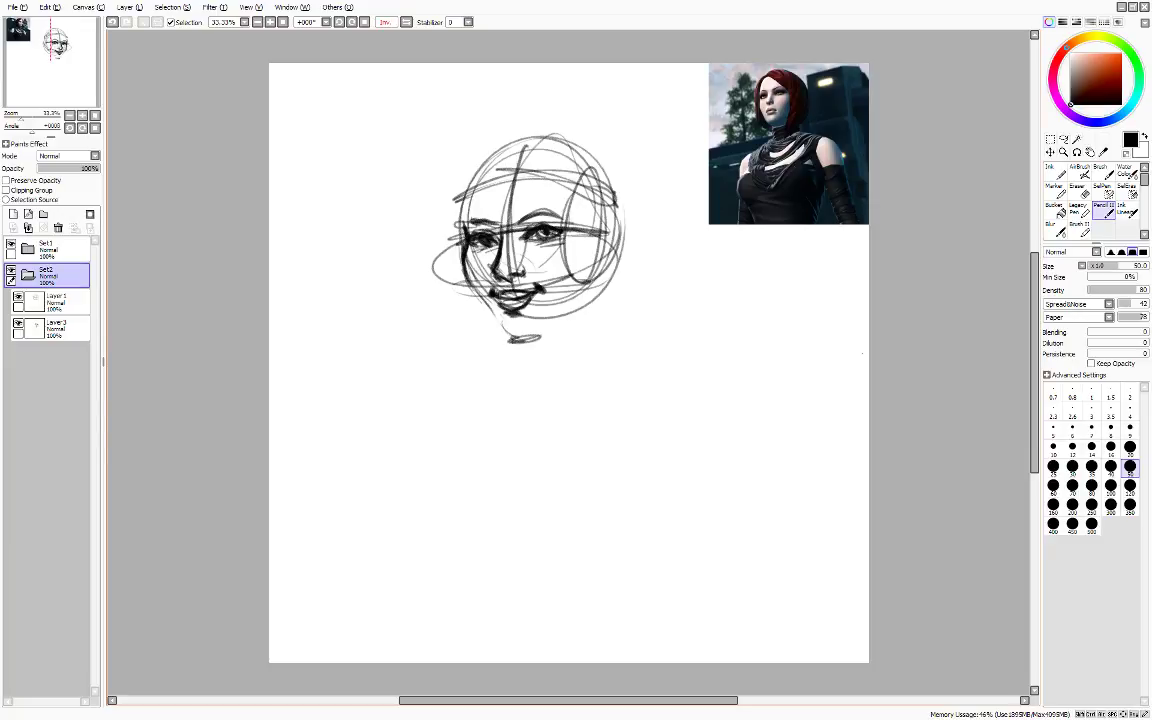
- Return the canvas view to normal and draw the jaw sides, chin and near ear on Layer3
key(h)
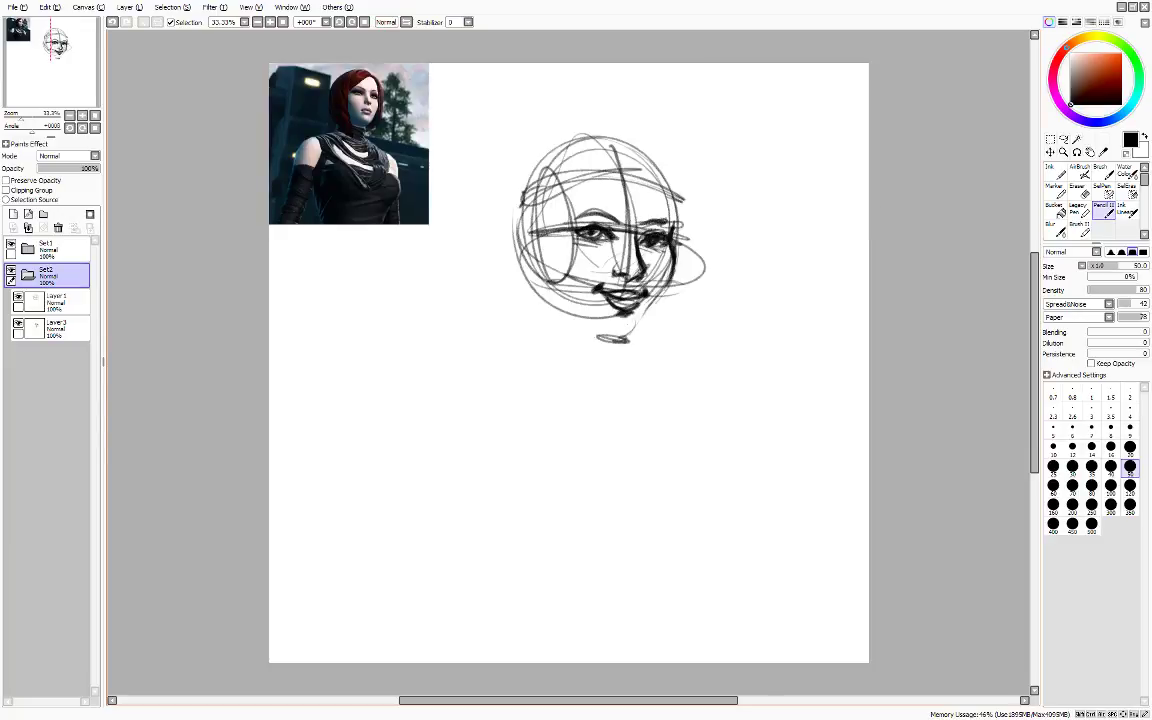
click(611, 337)
click(80, 330)
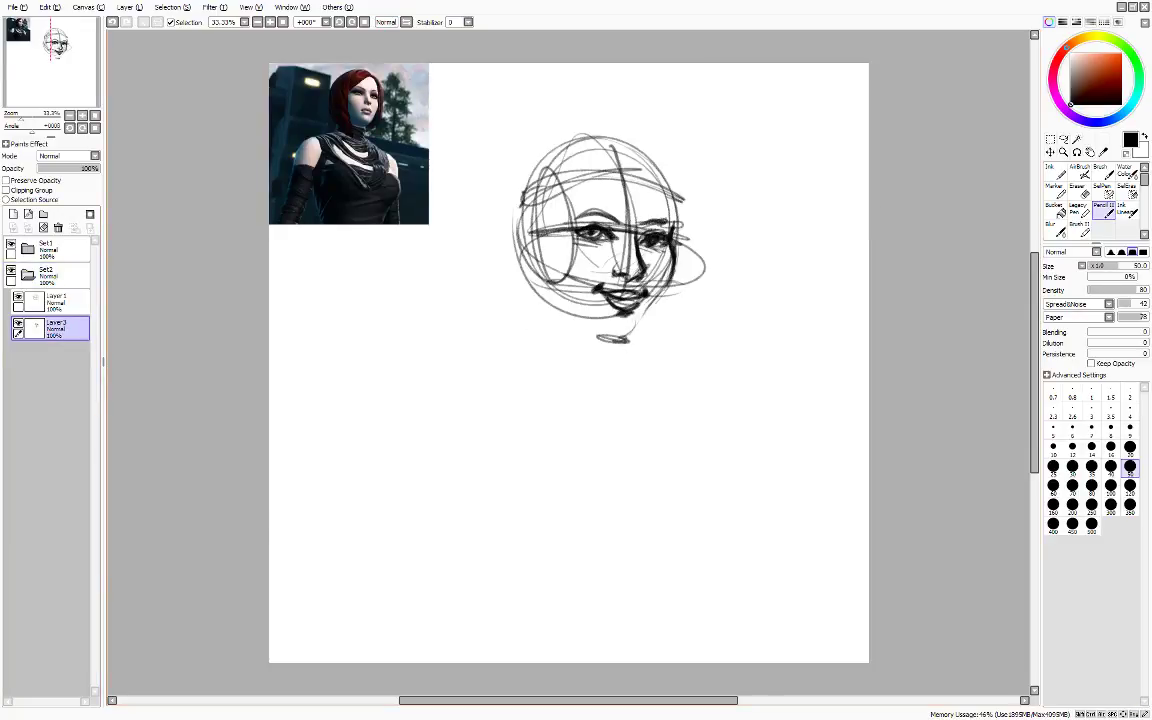
drag(656, 298, 637, 332)
drag(664, 284, 627, 338)
mouse_move(544, 250)
mouse_down()
mouse_move(550, 302)
mouse_move(611, 338)
mouse_up()
drag(539, 285, 598, 335)
mouse_move(527, 222)
mouse_down()
mouse_move(530, 267)
mouse_move(540, 263)
mouse_move(510, 252)
mouse_up()
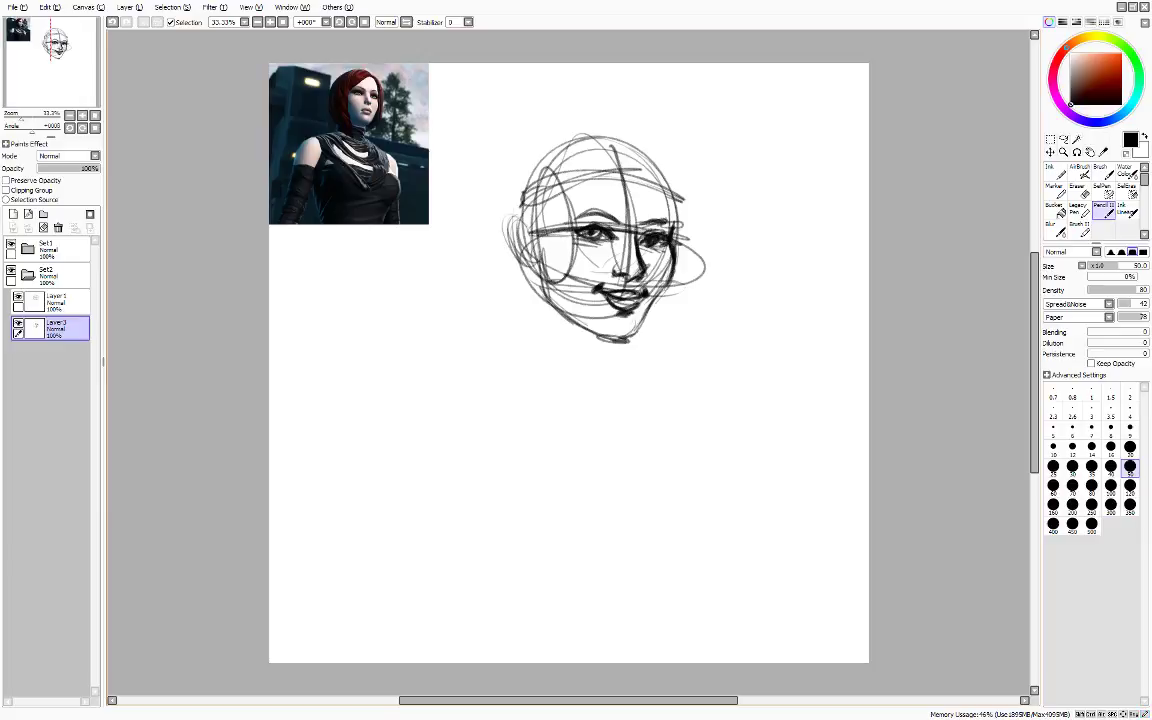
- Darken the far cheek contour and both jaw lines down to the chin with repeated strokes
drag(672, 253, 664, 289)
drag(676, 240, 654, 301)
drag(673, 266, 647, 318)
drag(568, 313, 595, 336)
drag(548, 306, 588, 335)
drag(545, 283, 614, 338)
mouse_move(538, 272)
mouse_down()
mouse_move(566, 310)
mouse_move(630, 341)
mouse_up()
drag(546, 300, 591, 332)
mouse_move(609, 339)
mouse_down()
mouse_move(635, 339)
mouse_move(655, 304)
mouse_up()
drag(549, 285, 567, 312)
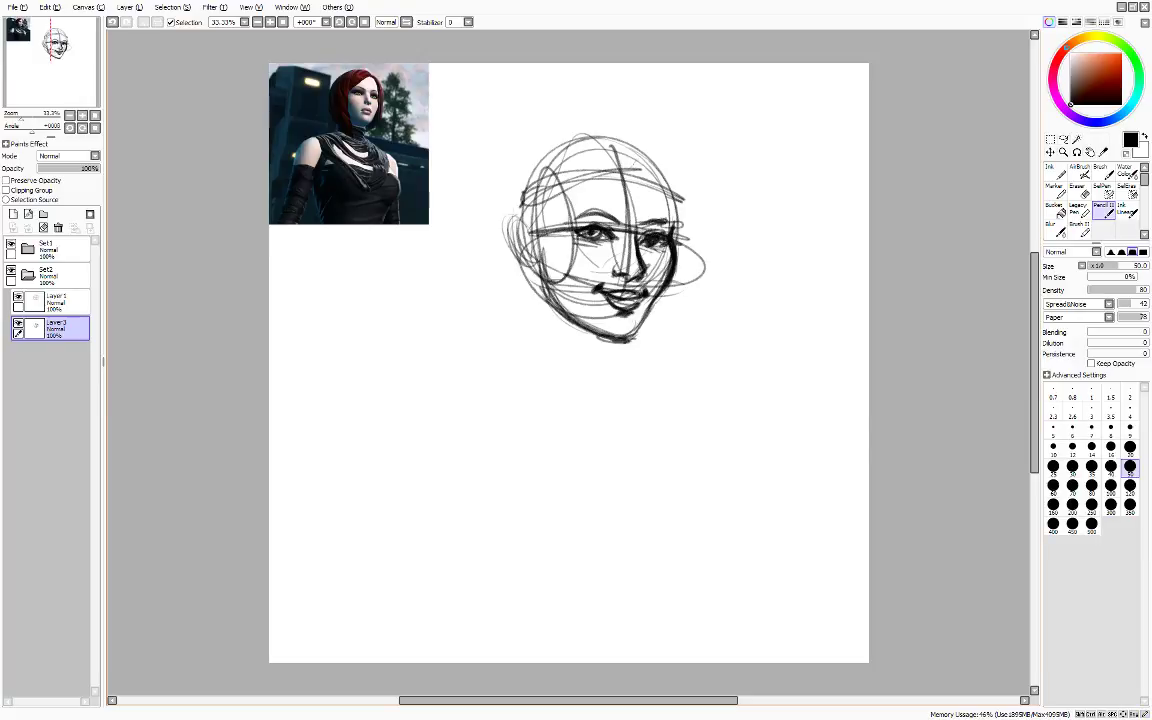
- Define the far temple edge and thicken both eyebrows
drag(669, 200, 674, 226)
drag(668, 176, 674, 231)
drag(644, 223, 674, 220)
drag(580, 218, 617, 219)
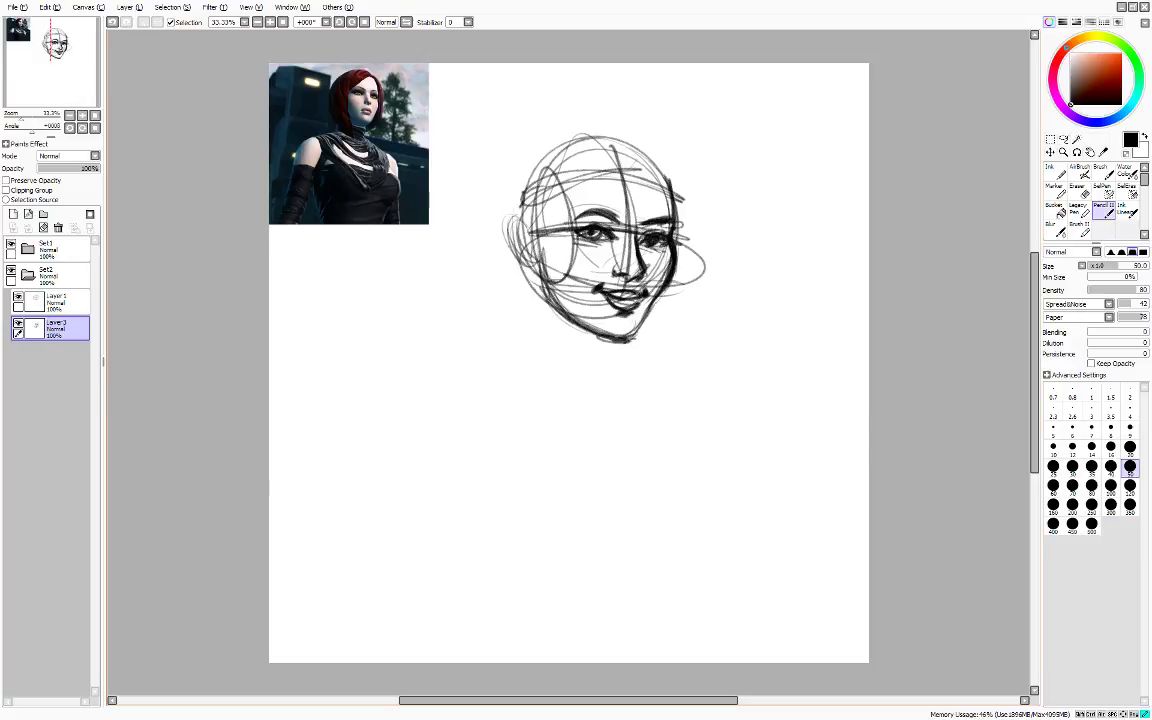
- Sketch the swept fringe along the near side of the face and the hair outline over the crown
drag(637, 155, 552, 231)
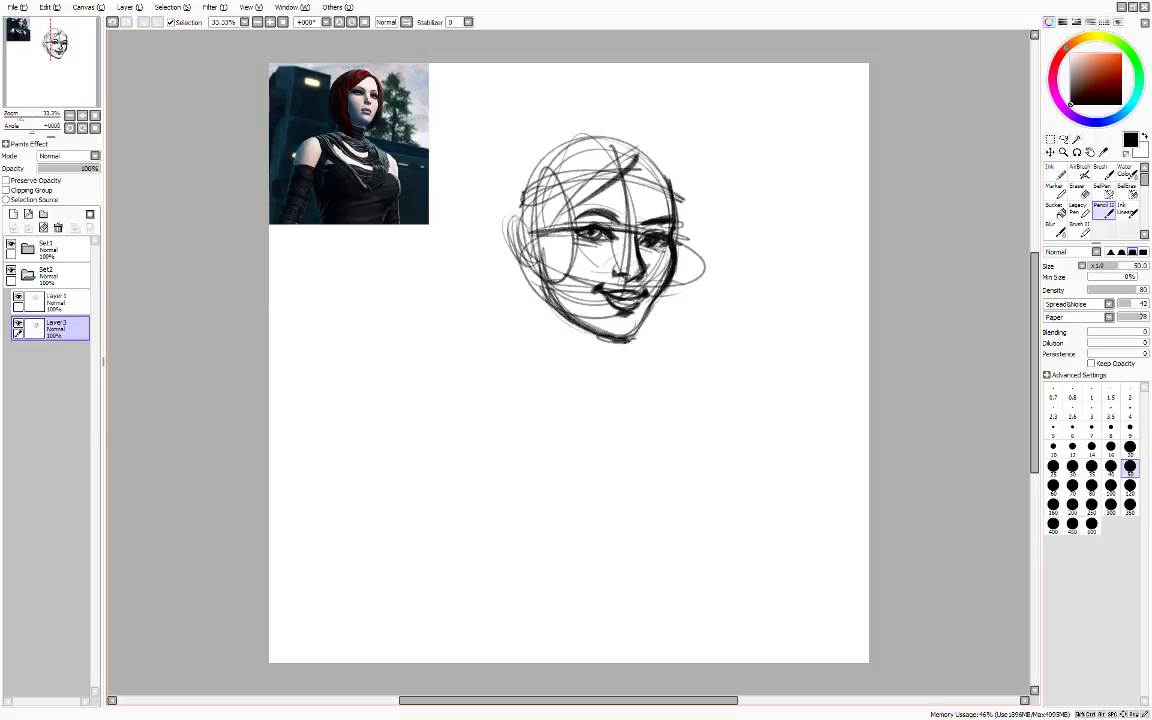
drag(582, 185, 555, 263)
drag(567, 212, 560, 282)
mouse_move(572, 183)
mouse_down()
mouse_move(558, 300)
mouse_move(572, 305)
mouse_up()
mouse_move(593, 141)
mouse_down()
mouse_move(549, 267)
mouse_move(566, 319)
mouse_up()
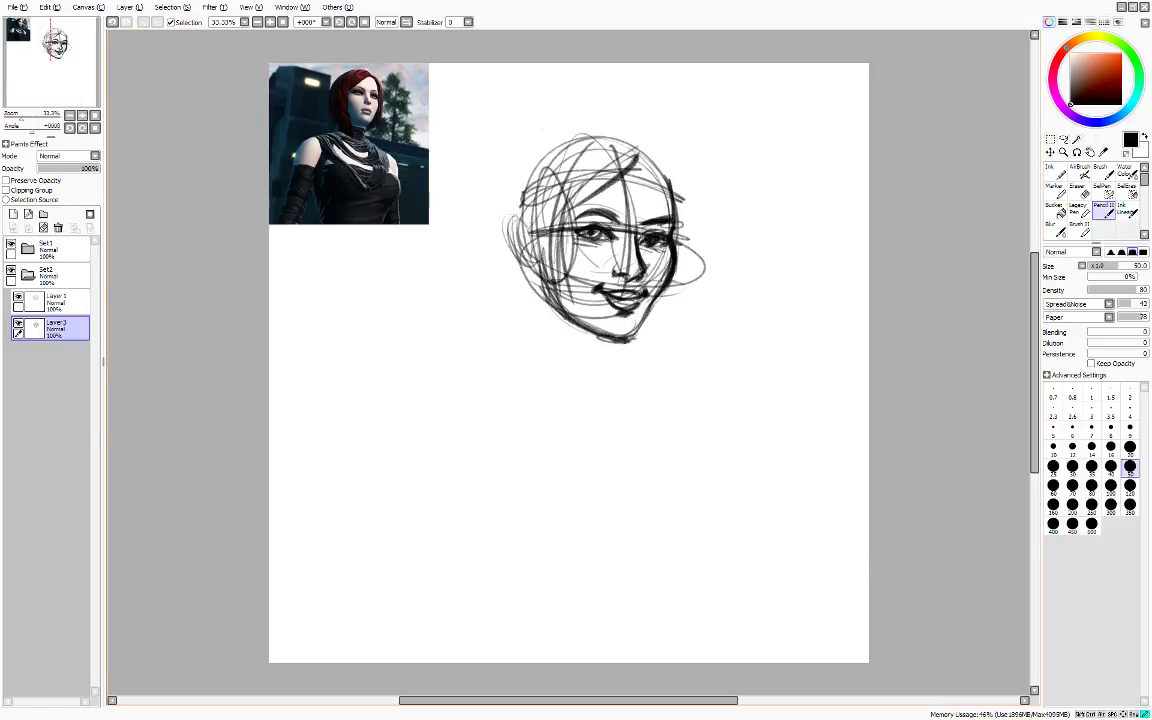
mouse_move(546, 139)
mouse_down()
mouse_move(567, 127)
mouse_move(660, 142)
mouse_up()
drag(566, 130, 664, 160)
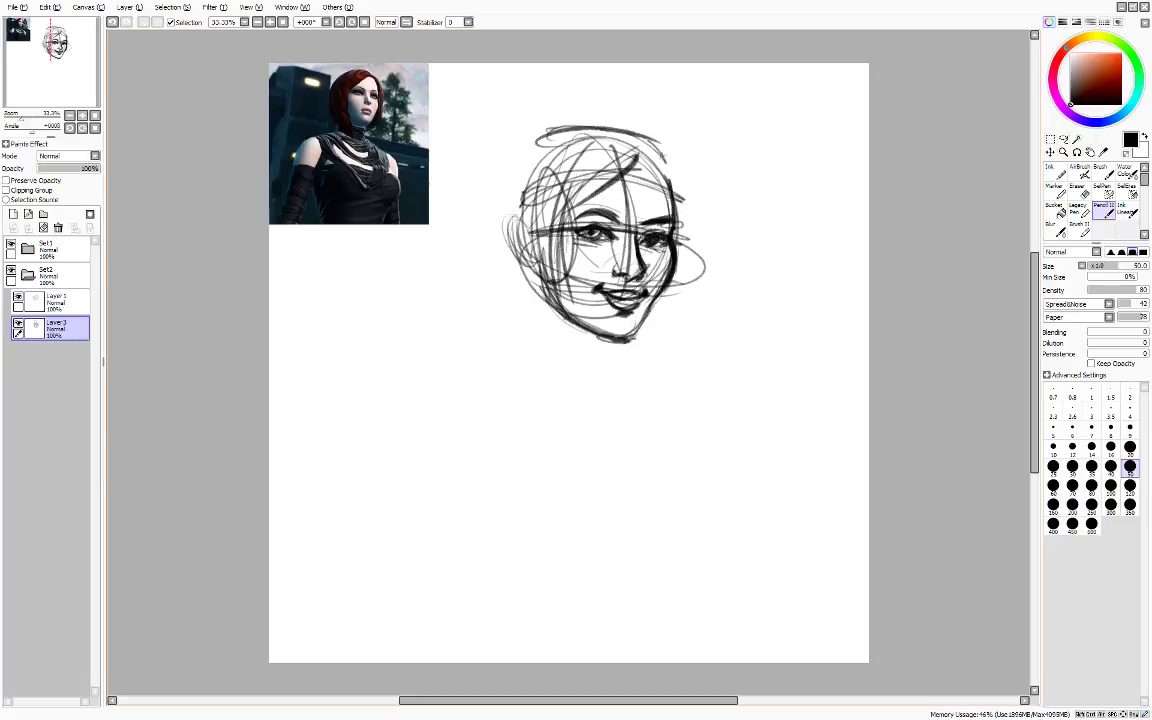
- Draw the bob's outer outline behind the near ear, with strands tapering to points below the jaw
mouse_move(530, 142)
mouse_down()
mouse_move(490, 272)
mouse_move(540, 342)
mouse_up()
mouse_move(489, 247)
mouse_down()
mouse_move(525, 329)
mouse_move(560, 364)
mouse_up()
mouse_move(528, 280)
mouse_down()
mouse_move(551, 352)
mouse_move(577, 381)
mouse_up()
drag(541, 314, 578, 379)
drag(565, 213, 587, 373)
drag(536, 317, 597, 381)
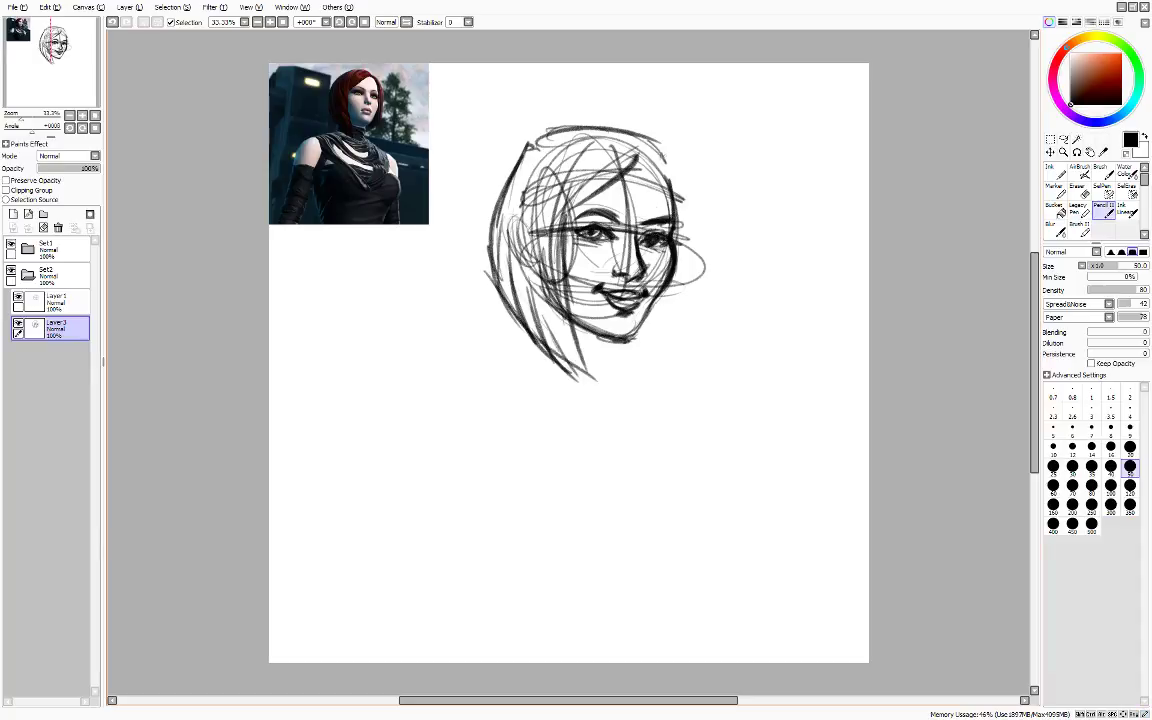
- Add hair strands sweeping from the parting across the forehead and crown
mouse_move(657, 147)
mouse_down()
mouse_move(685, 195)
mouse_move(692, 270)
mouse_move(568, 207)
mouse_up()
drag(585, 135, 515, 185)
drag(560, 118, 510, 190)
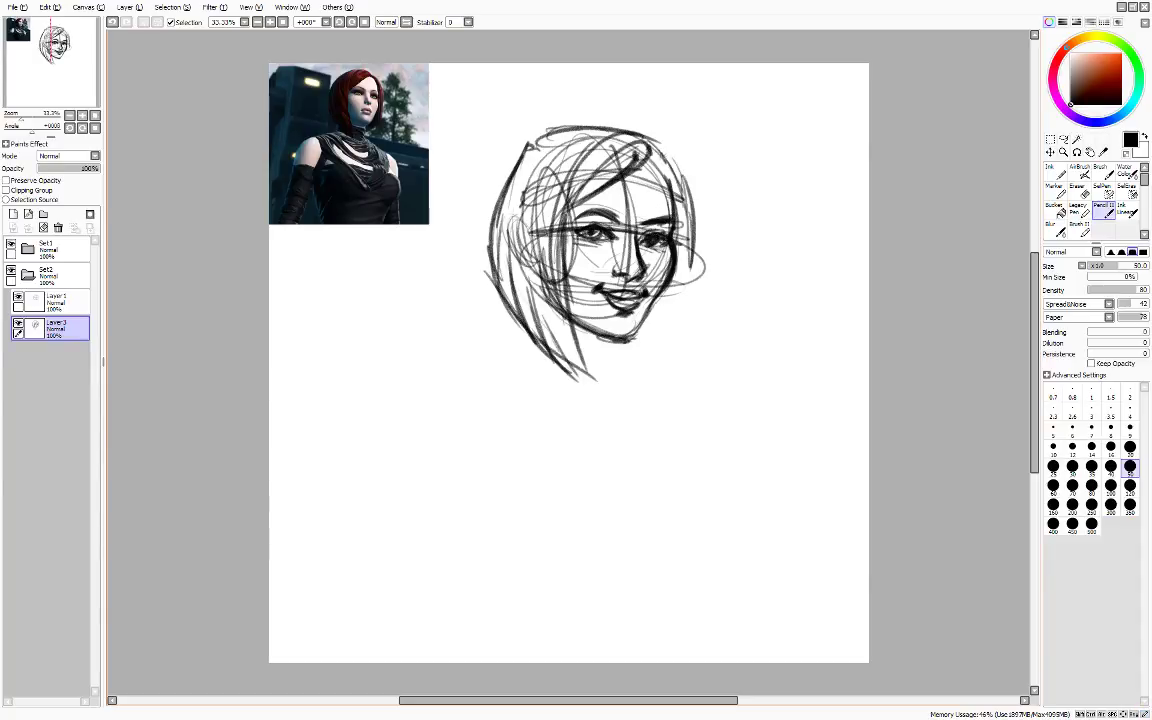
mouse_move(603, 141)
mouse_down()
mouse_move(586, 183)
mouse_move(618, 195)
mouse_move(585, 180)
mouse_up()
- Draw the far side of the hair down past the cheek, ending in a pointed tip beside the chin
drag(687, 250, 686, 288)
drag(686, 223, 686, 288)
drag(685, 192, 688, 327)
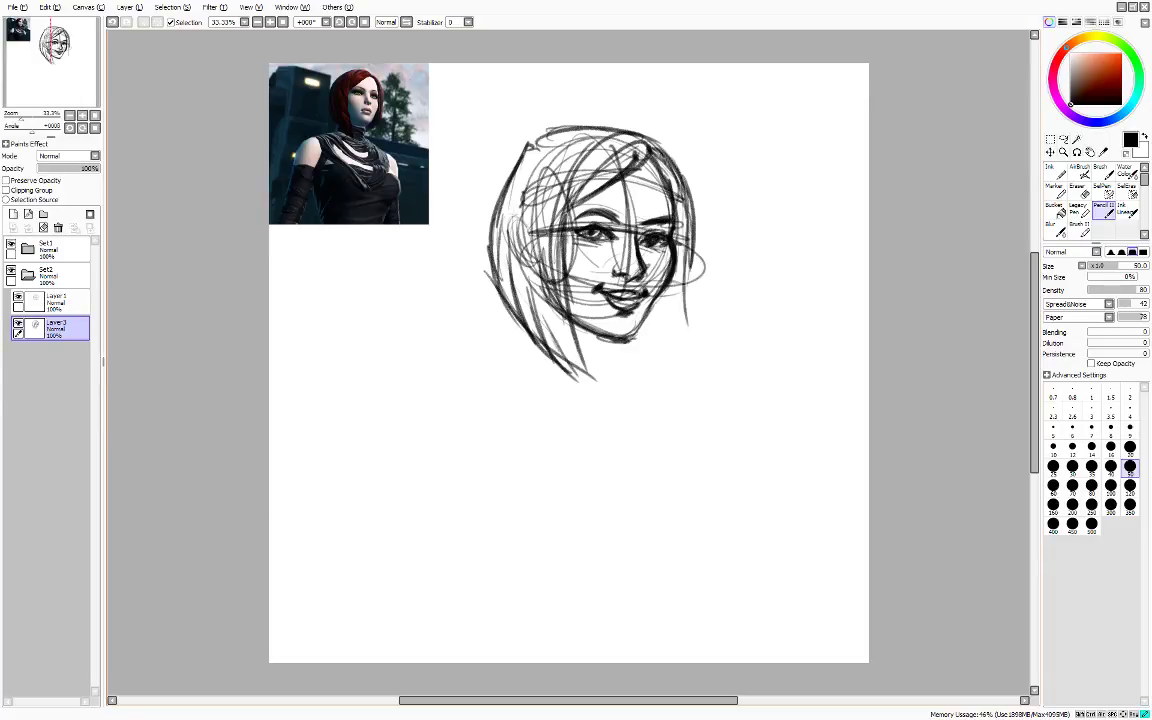
drag(686, 225, 692, 342)
mouse_move(681, 347)
mouse_down()
mouse_move(691, 361)
mouse_move(684, 351)
mouse_up()
drag(648, 325, 671, 356)
mouse_move(677, 343)
mouse_down()
mouse_move(690, 360)
mouse_move(672, 355)
mouse_up()
- Sketch the front and back of the neck below the jaw and hair, and thicken both lines
mouse_move(546, 299)
mouse_down()
mouse_move(528, 319)
mouse_move(566, 306)
mouse_move(574, 398)
mouse_move(588, 398)
mouse_up()
drag(519, 322, 499, 403)
drag(520, 285, 508, 390)
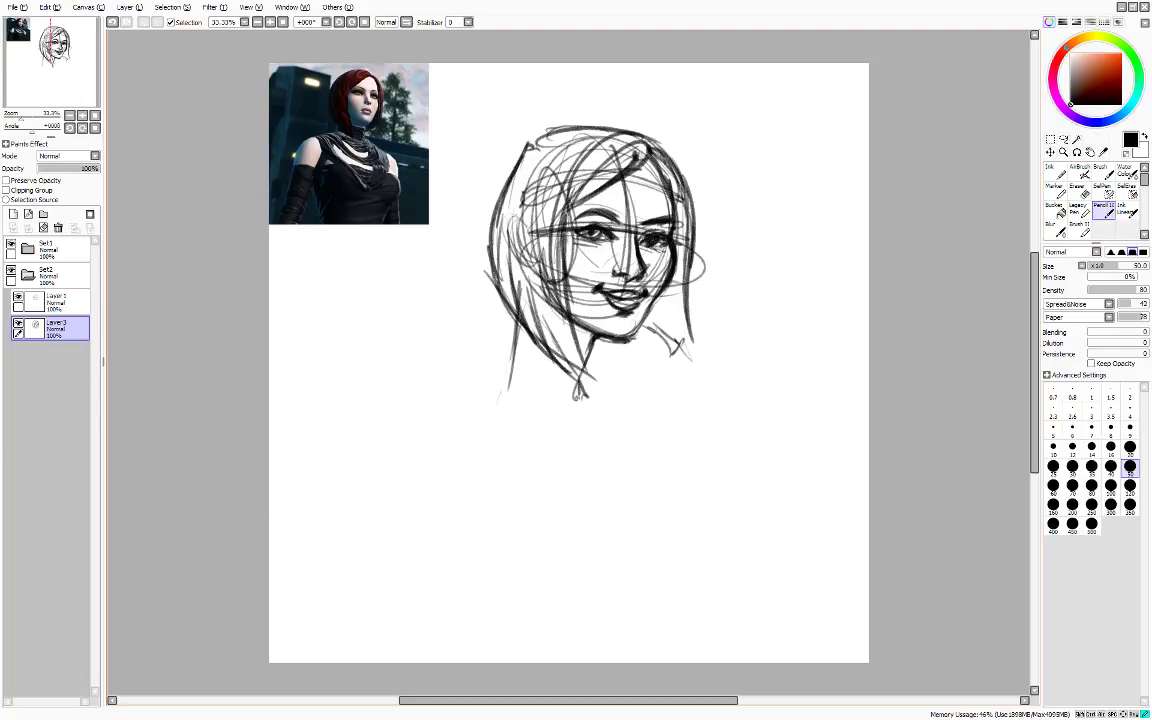
drag(528, 312, 493, 402)
drag(605, 339, 594, 378)
drag(590, 377, 604, 387)
drag(528, 314, 502, 399)
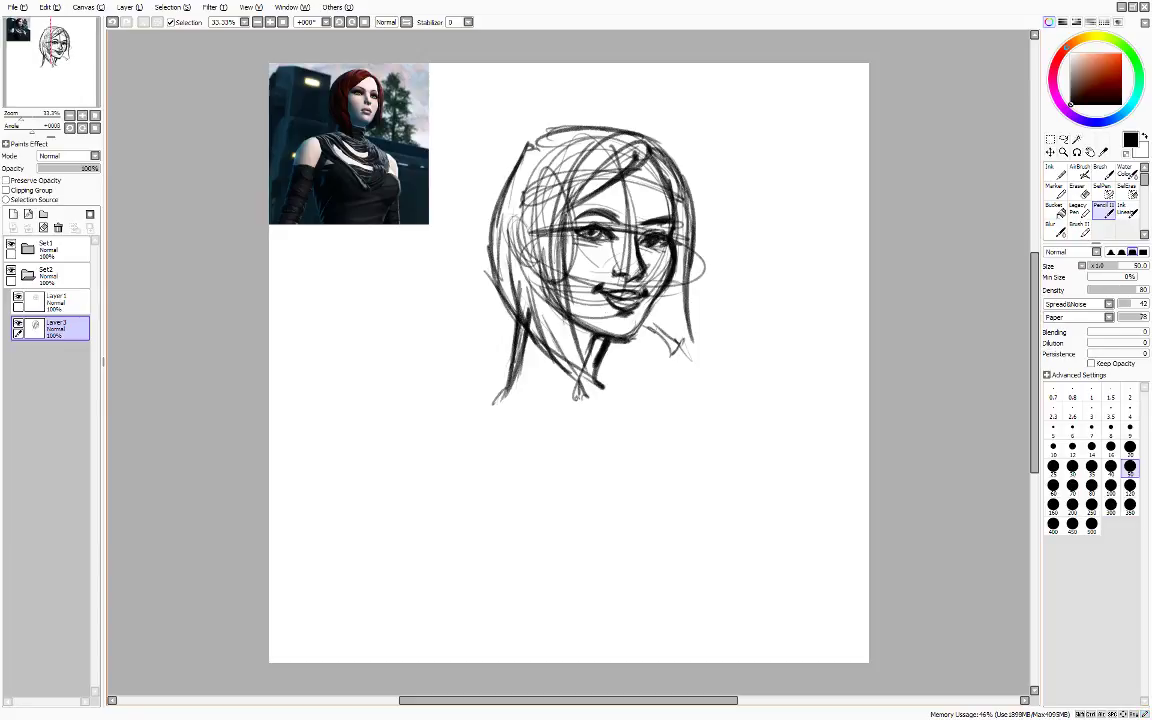
- Thin out the neck lines with the eraser and pencil shadow strokes under the jaw beside the hair tips
key(e)
mouse_move(585, 371)
mouse_down()
mouse_move(600, 347)
mouse_move(575, 401)
mouse_up()
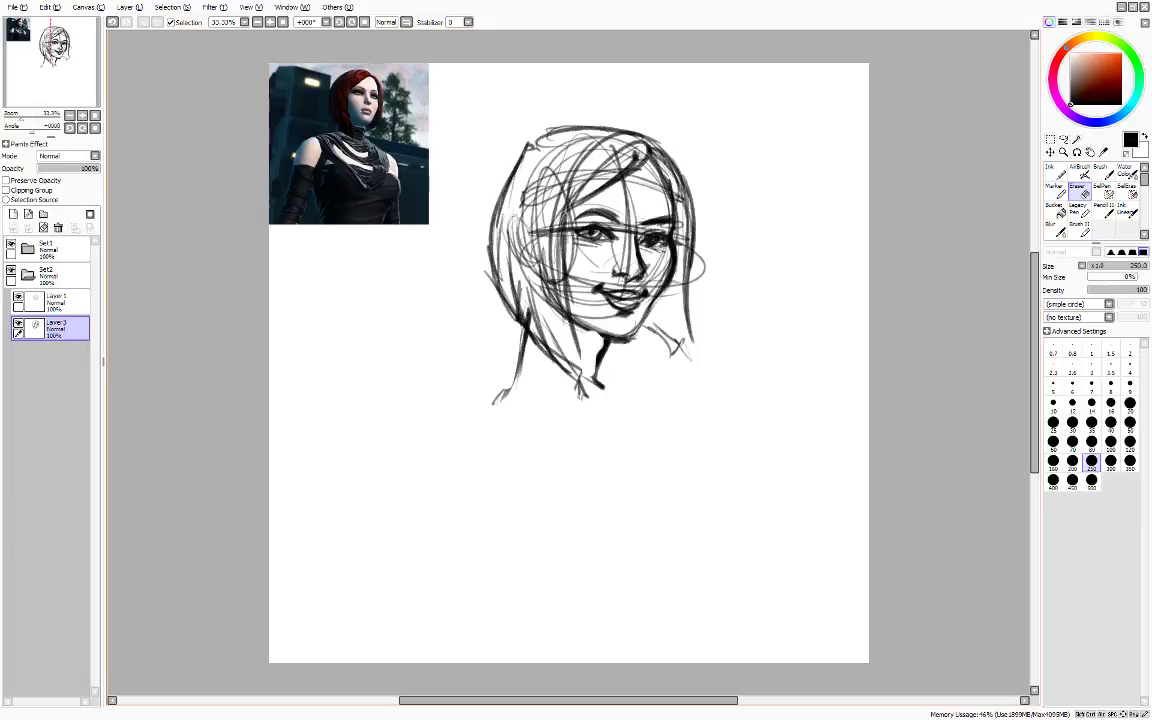
key(n)
drag(580, 325, 604, 342)
drag(576, 325, 603, 348)
mouse_move(577, 330)
mouse_down()
mouse_move(604, 348)
mouse_move(599, 357)
mouse_up()
drag(581, 352, 590, 373)
- Sketch the sloping shoulders from both sides of the neck, rounding the near shoulder down into the upper arm
drag(523, 346, 464, 418)
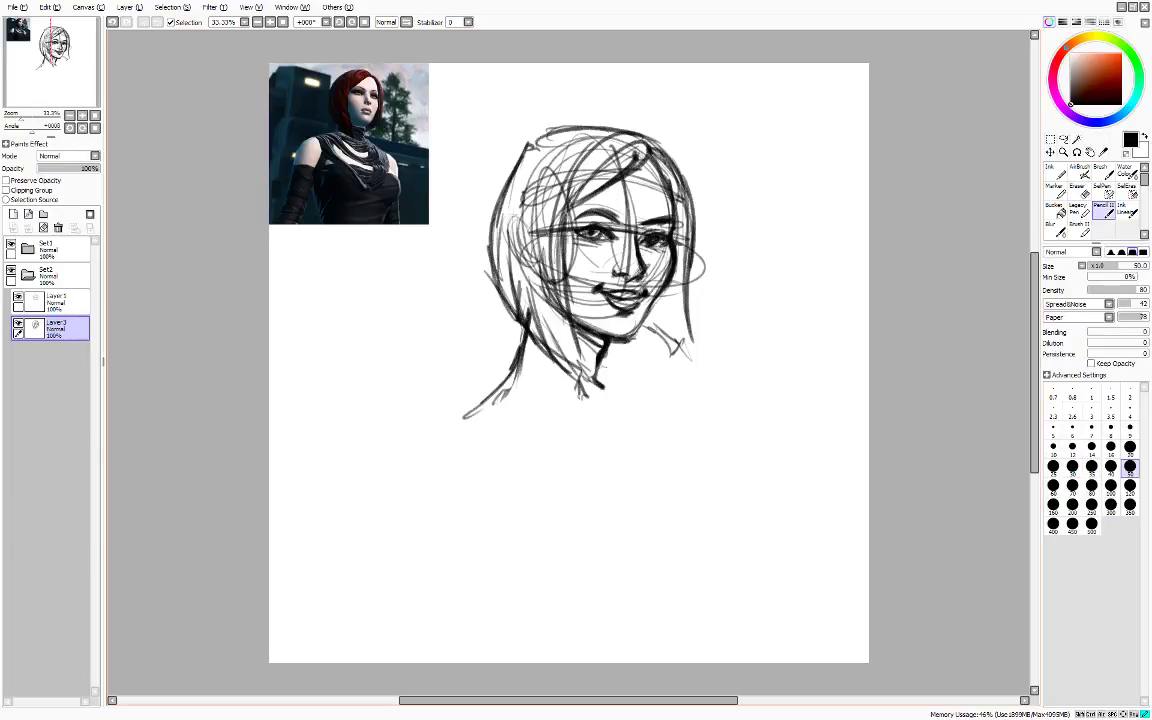
drag(522, 350, 474, 406)
mouse_move(608, 365)
mouse_down()
mouse_move(671, 406)
mouse_move(676, 429)
mouse_up()
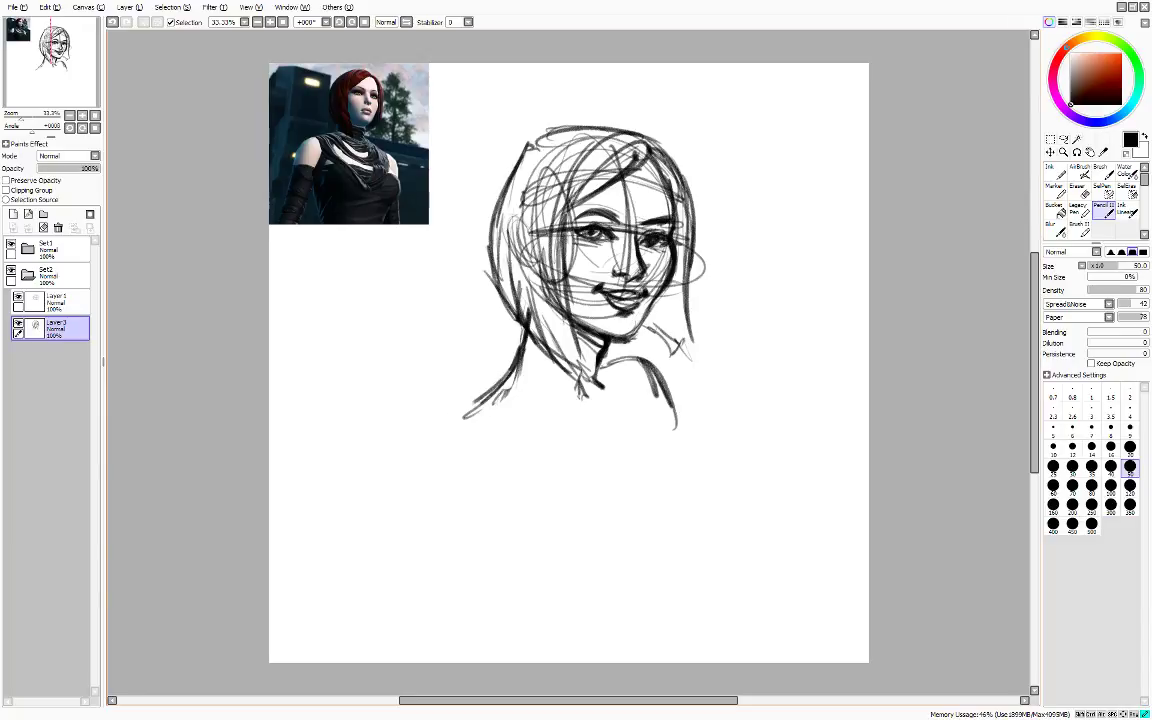
drag(472, 408, 410, 460)
mouse_move(466, 412)
mouse_down()
mouse_move(420, 443)
mouse_move(413, 490)
mouse_up()
mouse_move(447, 418)
mouse_down()
mouse_move(414, 488)
mouse_move(460, 434)
mouse_up()
- Draw the scarf's high collar wrapping around the neck, with curved bands at its base
mouse_move(525, 340)
mouse_down()
mouse_move(526, 373)
mouse_move(606, 350)
mouse_up()
drag(609, 345, 588, 376)
mouse_move(527, 358)
mouse_down()
mouse_move(582, 394)
mouse_move(614, 374)
mouse_up()
mouse_move(533, 374)
mouse_down()
mouse_move(613, 377)
mouse_move(510, 389)
mouse_up()
- Sketch the first scarf folds sweeping from the near shoulder across the chest, and reinforce the far shoulder and arm
mouse_move(508, 404)
mouse_down()
mouse_move(468, 406)
mouse_move(554, 486)
mouse_up()
mouse_move(484, 401)
mouse_down()
mouse_move(569, 476)
mouse_move(603, 480)
mouse_up()
mouse_move(490, 393)
mouse_down()
mouse_move(419, 497)
mouse_move(468, 411)
mouse_up()
mouse_move(470, 409)
mouse_down()
mouse_move(646, 358)
mouse_move(678, 436)
mouse_up()
drag(628, 366, 687, 449)
drag(666, 440, 693, 483)
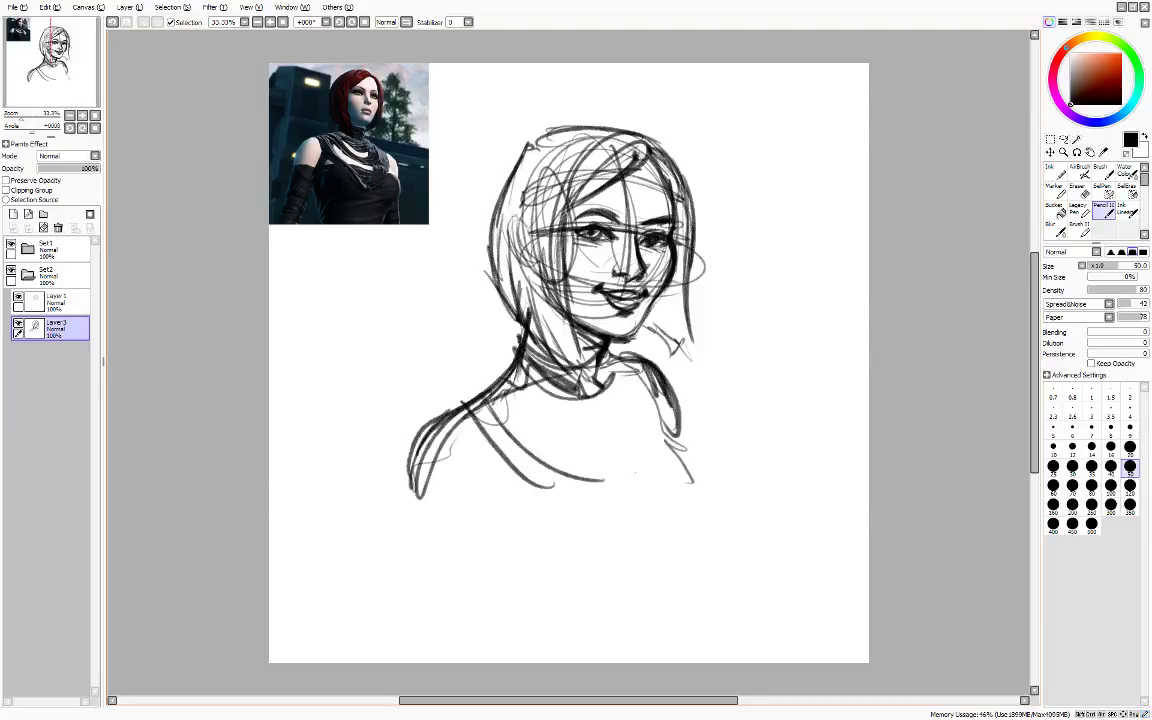
- Draw the near armhole edge and the bodice's top edge sweeping across the chest to the far arm
drag(459, 410, 422, 504)
mouse_move(425, 499)
mouse_down()
mouse_move(448, 521)
mouse_move(677, 467)
mouse_up()
drag(524, 509, 694, 461)
drag(638, 464, 696, 460)
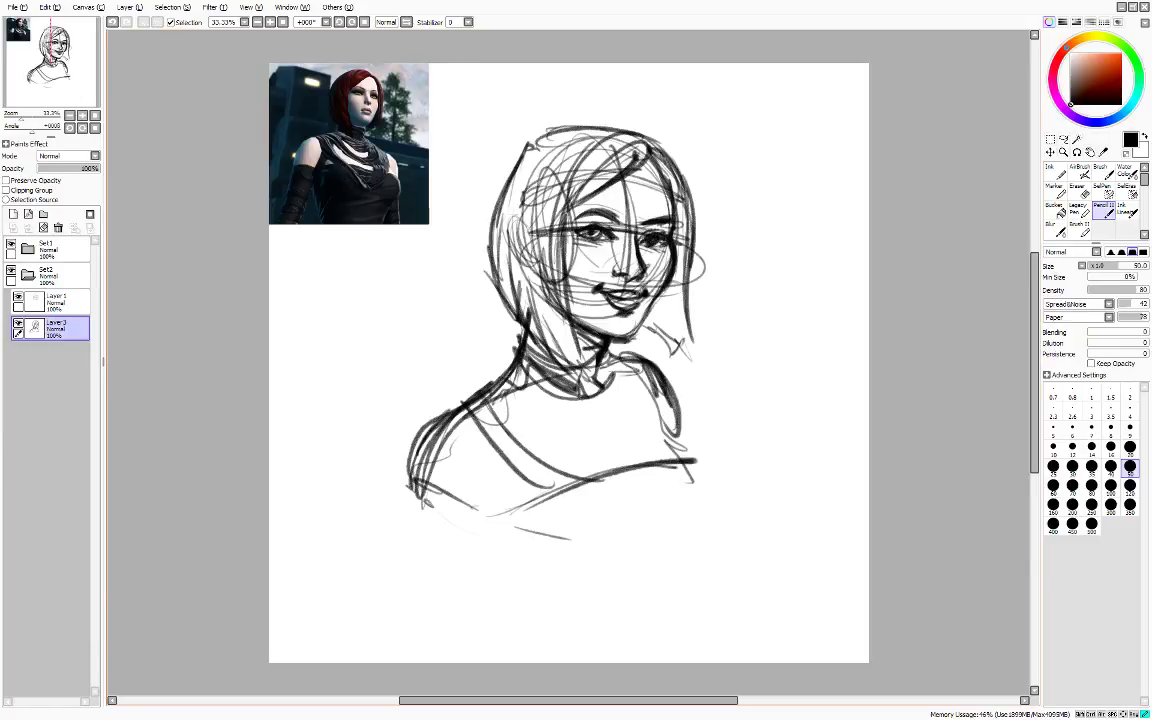
- Add more draped scarf folds hanging from the near shoulder across the chest to the far shoulder
drag(511, 515, 571, 480)
drag(664, 441, 687, 450)
mouse_move(487, 396)
mouse_down()
mouse_move(606, 478)
mouse_move(618, 474)
mouse_up()
drag(492, 397, 616, 515)
mouse_move(527, 438)
mouse_down()
mouse_move(559, 476)
mouse_move(670, 465)
mouse_up()
drag(534, 410, 582, 453)
mouse_move(512, 384)
mouse_down()
mouse_move(652, 380)
mouse_move(676, 399)
mouse_up()
- Thicken the far and near shoulder contours and sketch the cut-off edge below the near arm
drag(658, 362, 699, 438)
mouse_move(662, 362)
mouse_down()
mouse_move(695, 426)
mouse_move(679, 426)
mouse_up()
drag(527, 431, 539, 425)
drag(467, 396, 425, 467)
mouse_move(467, 397)
mouse_down()
mouse_move(419, 483)
mouse_move(436, 492)
mouse_up()
mouse_move(406, 479)
mouse_down()
mouse_move(456, 498)
mouse_move(444, 512)
mouse_up()
drag(455, 517, 504, 538)
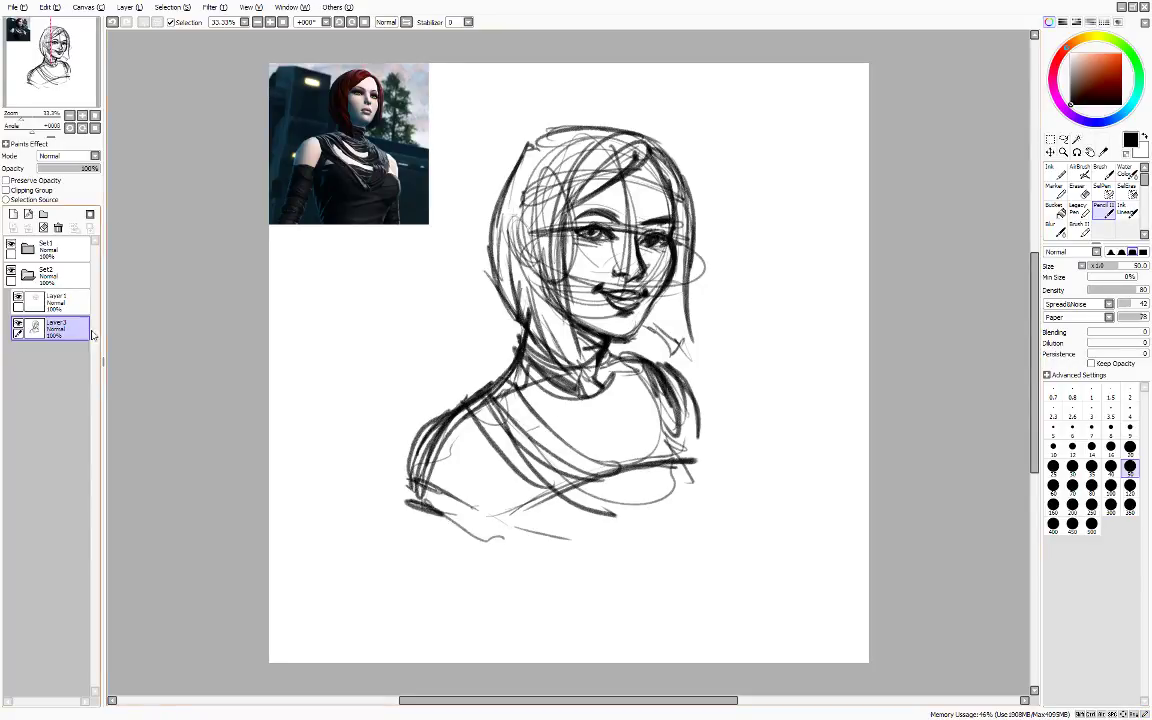
- Delete the head construction layer, then move and enlarge the sketch so the bust fills most of the canvas
drag(72, 302, 58, 228)
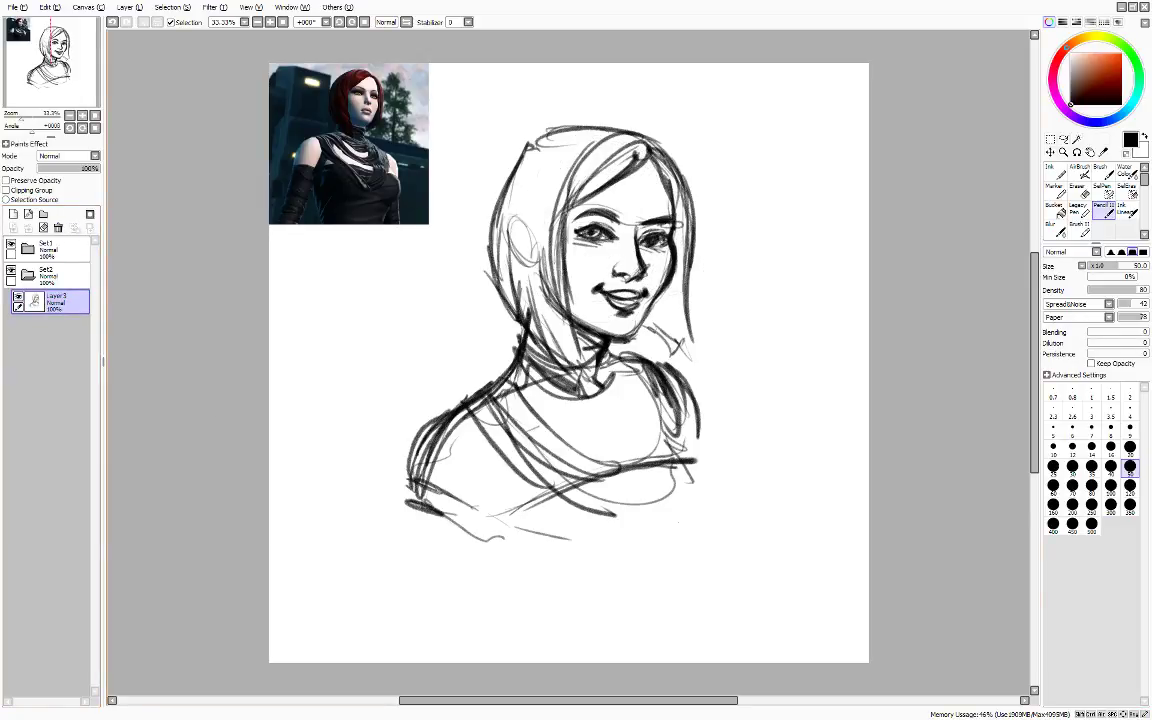
key(ctrl+t)
drag(632, 478, 610, 432)
mouse_move(679, 503)
mouse_down()
mouse_move(769, 638)
mouse_move(764, 622)
mouse_up()
drag(738, 575, 753, 580)
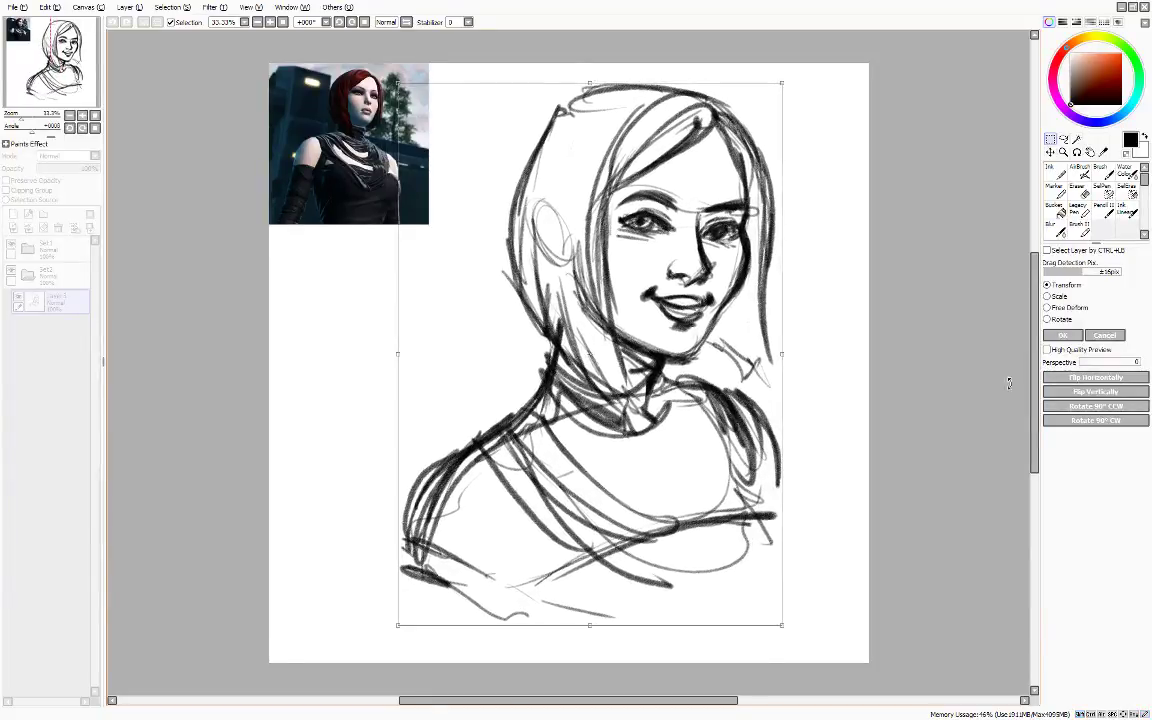
key(Return)
- Draw sweeping curves along the lower edge of the bust to close it off from arm to arm
drag(410, 545, 607, 621)
mouse_move(510, 578)
mouse_down()
mouse_move(616, 621)
mouse_move(752, 592)
mouse_up()
mouse_move(788, 535)
mouse_down()
mouse_move(761, 575)
mouse_move(636, 627)
mouse_up()
drag(547, 618, 673, 625)
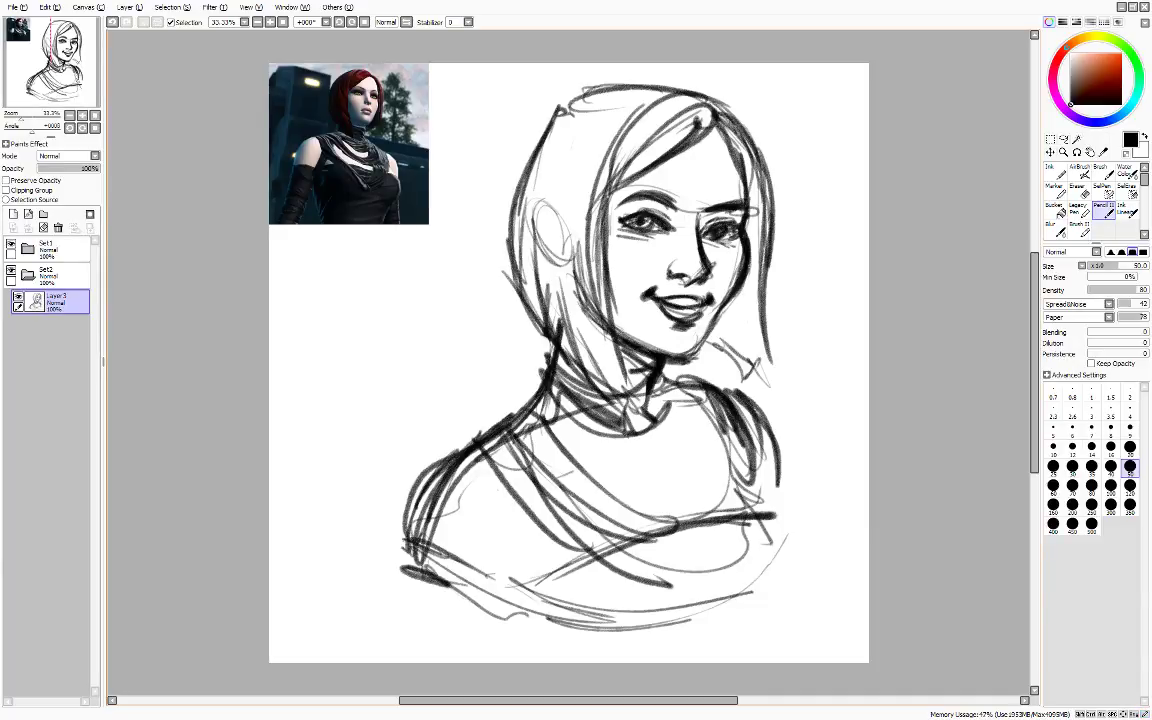
- Add long scarf folds looping across the chest and curved folds around the base of the collar
mouse_move(476, 438)
mouse_down()
mouse_move(708, 625)
mouse_move(759, 434)
mouse_up()
mouse_move(530, 448)
mouse_down()
mouse_move(697, 573)
mouse_move(660, 545)
mouse_up()
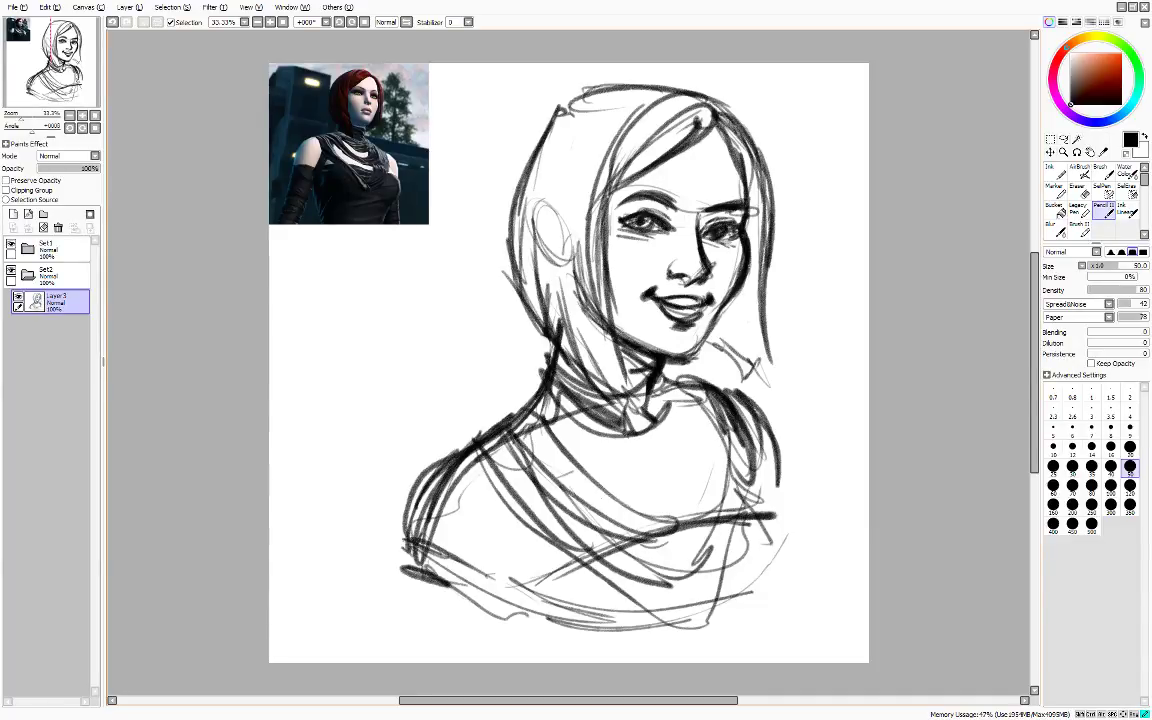
drag(482, 392, 650, 432)
drag(645, 384, 640, 430)
mouse_move(480, 385)
mouse_down()
mouse_move(633, 420)
mouse_move(638, 405)
mouse_up()
drag(640, 370, 664, 412)
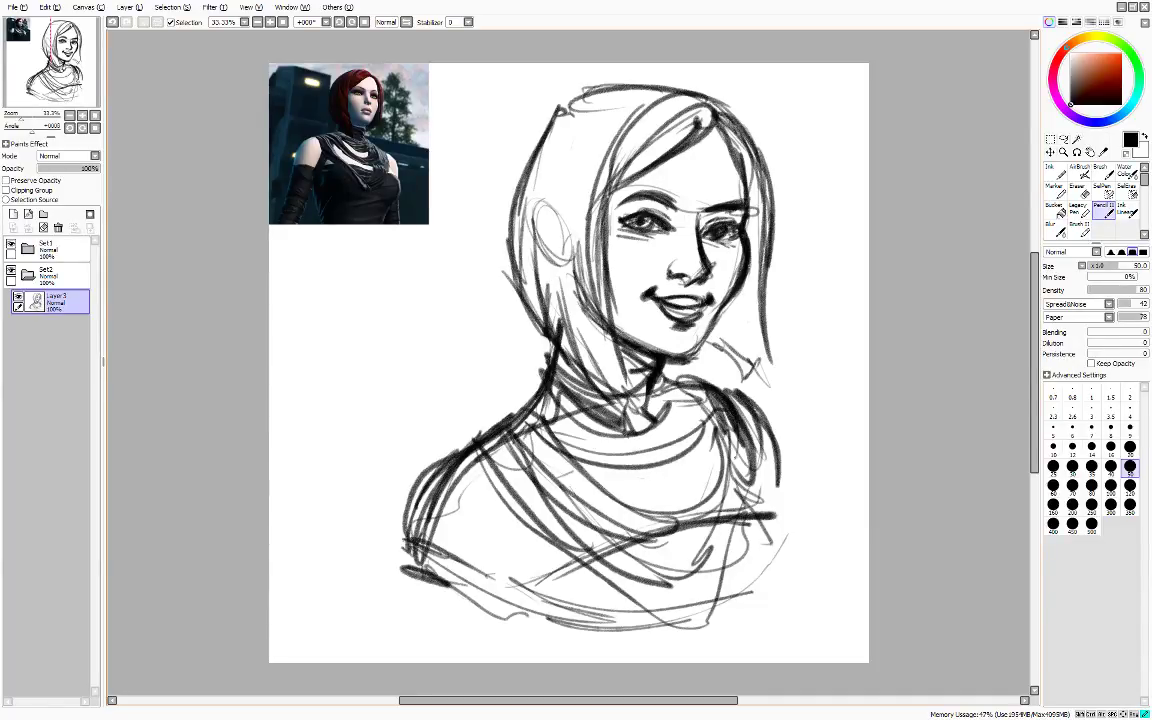
- Strengthen the scarf's edges over both shoulders and mark the crease at the near armpit
drag(740, 436, 736, 514)
mouse_move(757, 410)
mouse_down()
mouse_move(780, 440)
mouse_move(784, 497)
mouse_up()
drag(744, 393, 771, 424)
drag(503, 419, 422, 543)
drag(442, 473, 418, 555)
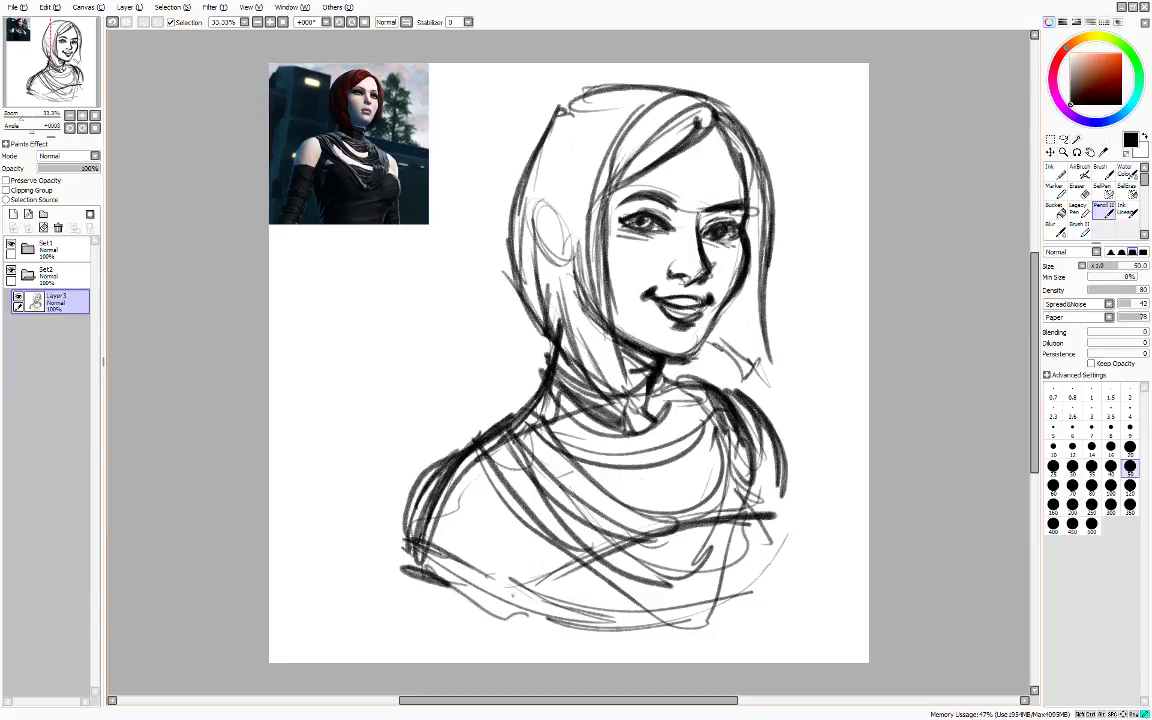
drag(511, 579, 523, 591)
drag(519, 554, 515, 595)
mouse_move(435, 445)
mouse_down()
mouse_move(410, 555)
mouse_move(413, 503)
mouse_up()
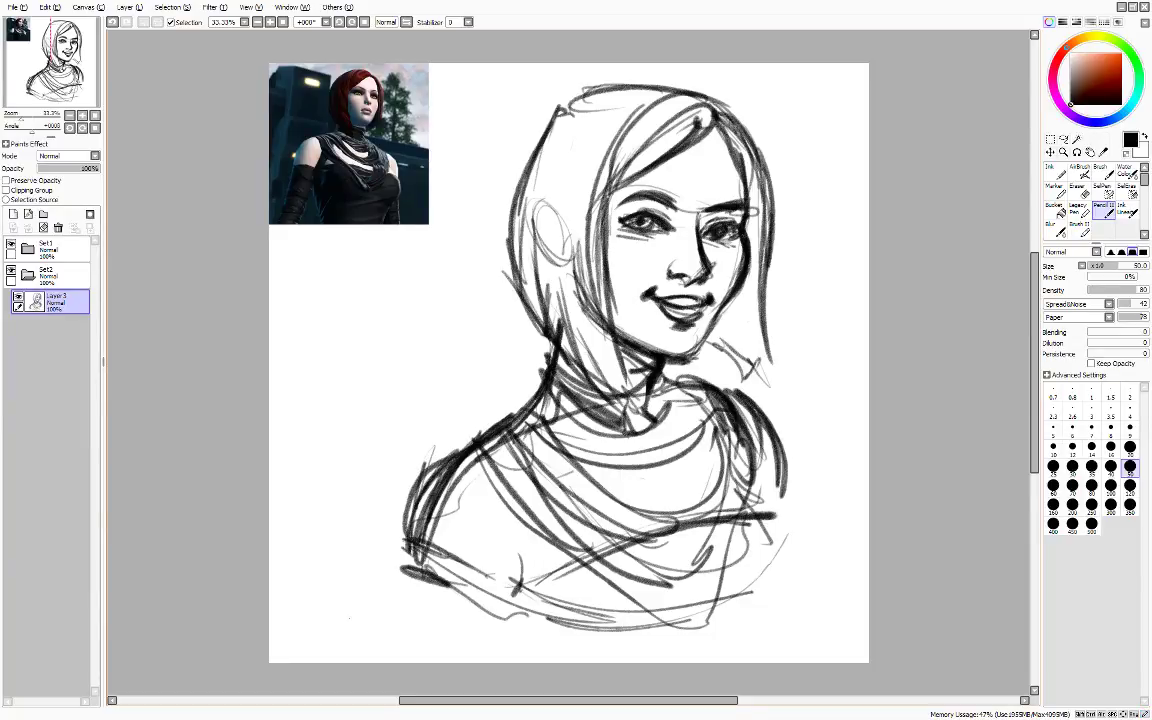
- Add long hair strands running from the crown down the near side of the bob
drag(566, 100, 510, 282)
drag(537, 282, 525, 316)
drag(563, 82, 502, 140)
drag(505, 140, 488, 292)
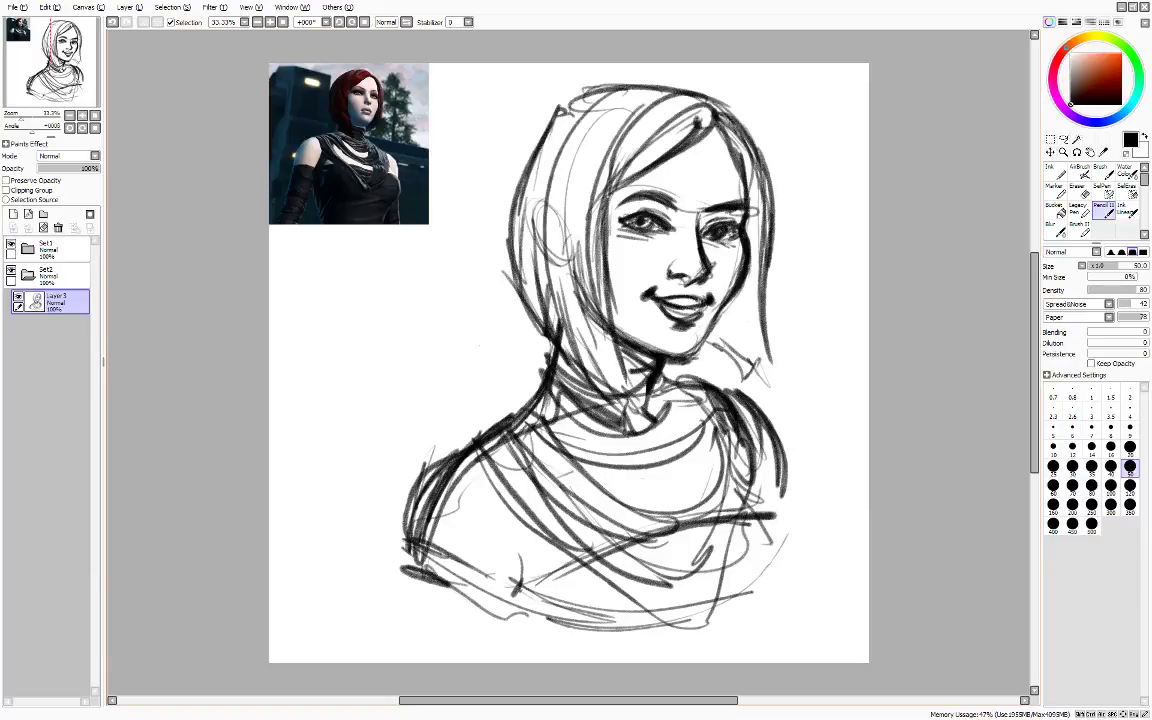
click(74, 168)
click(13, 214)
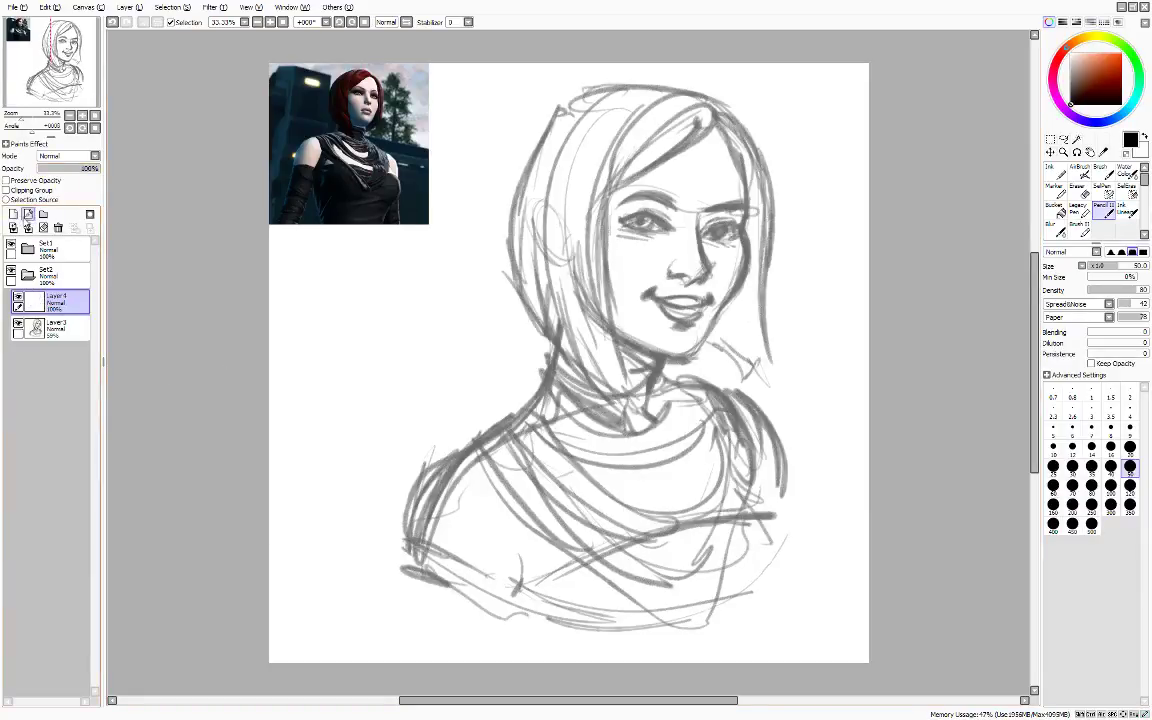
mouse_move(704, 236)
mouse_down()
mouse_move(749, 227)
mouse_move(732, 236)
mouse_up()
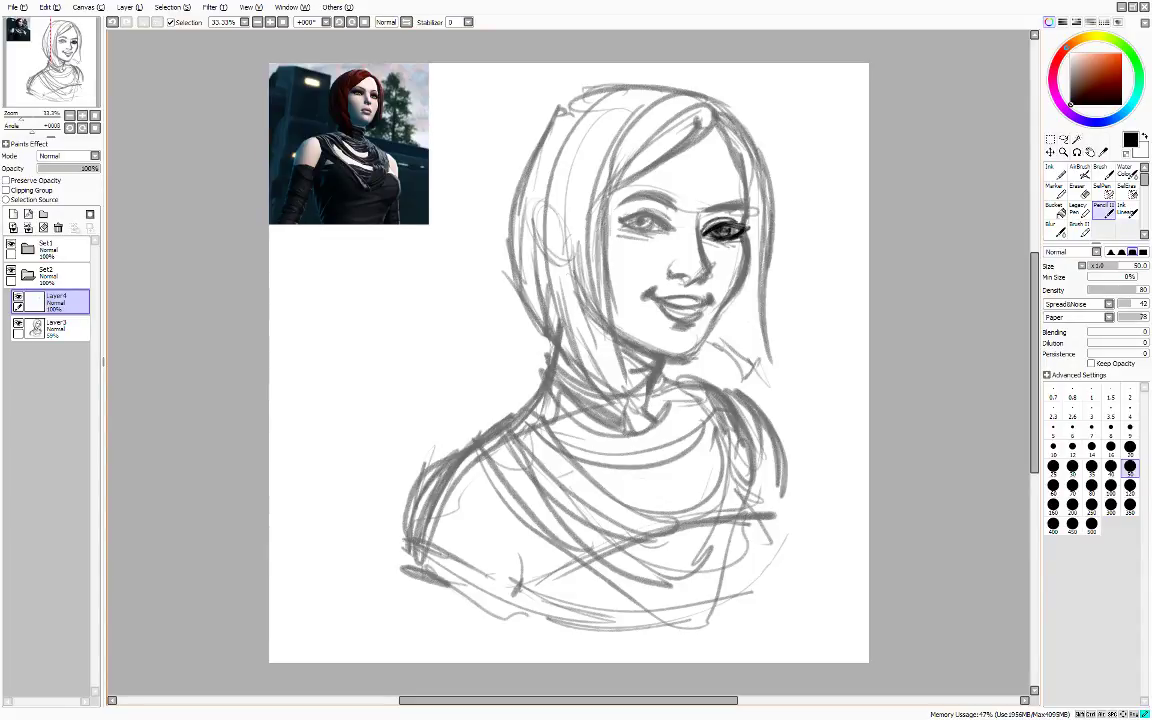
mouse_move(617, 218)
mouse_down()
mouse_move(670, 220)
mouse_move(639, 229)
mouse_move(669, 230)
mouse_move(648, 231)
mouse_move(660, 227)
mouse_up()
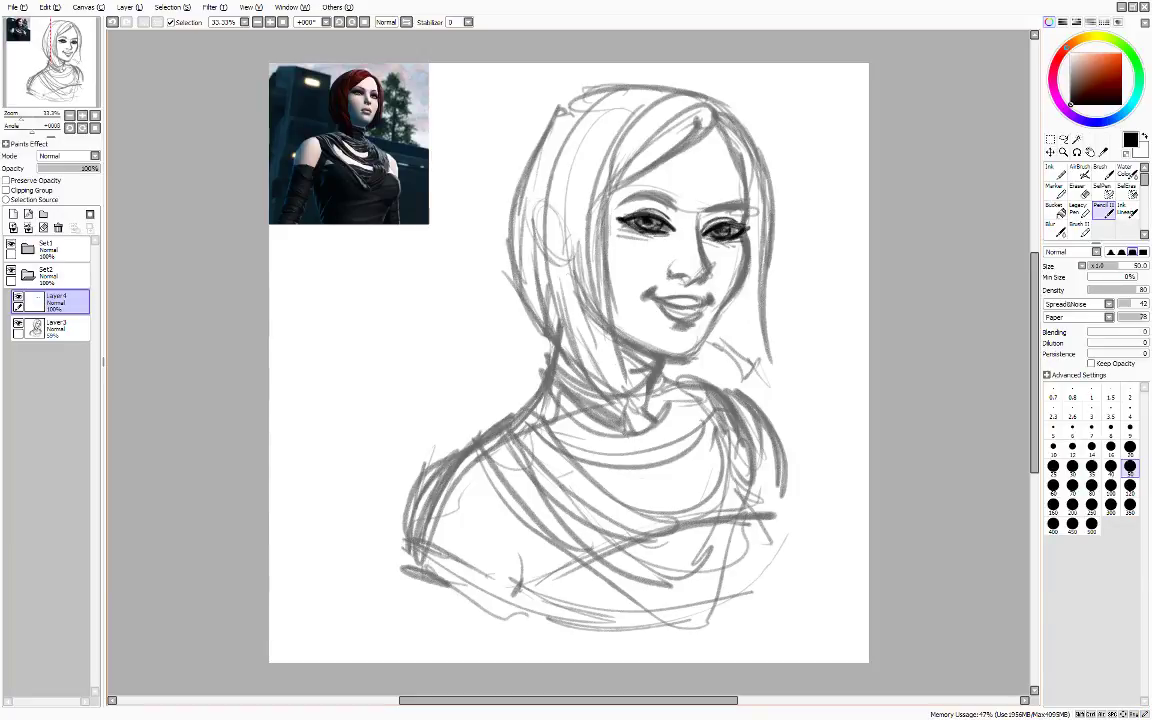
click(58, 228)
drag(62, 168, 100, 168)
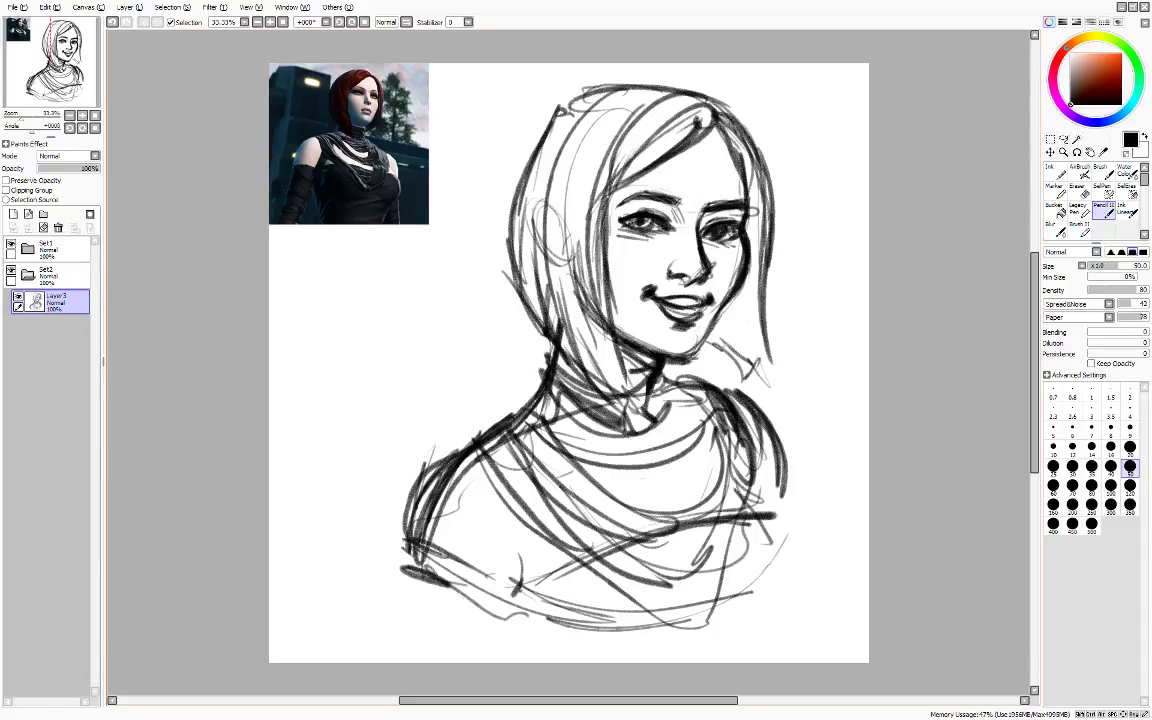
- Darken the far eye and shift the whole sketch slightly left and down on the canvas
drag(714, 237, 741, 237)
key(ctrl)
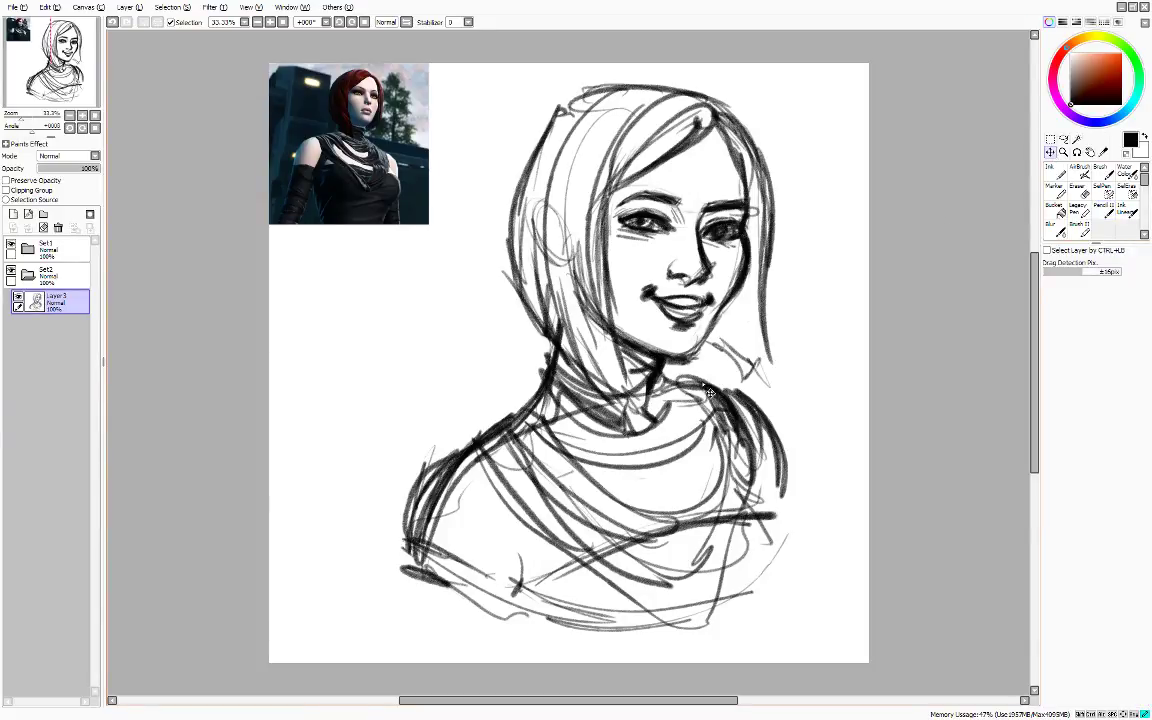
drag(709, 393, 699, 398)
- Move the sketch layer out of Set2 to sit above it, and add two empty layers inside Set2
drag(45, 276, 79, 302)
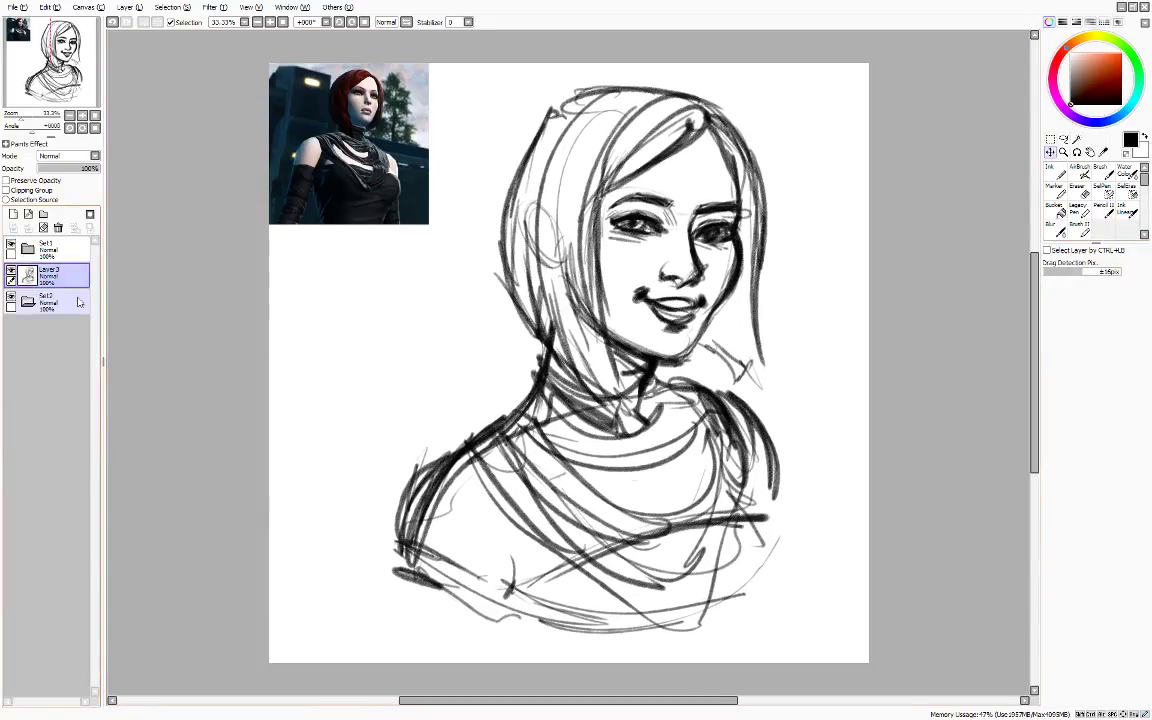
click(79, 302)
click(14, 215)
click(14, 215)
- Fade the sketch layer to roughly one-third opacity, and prepare the ink lineart brush at size 50 on the upper Set2 layer
click(64, 276)
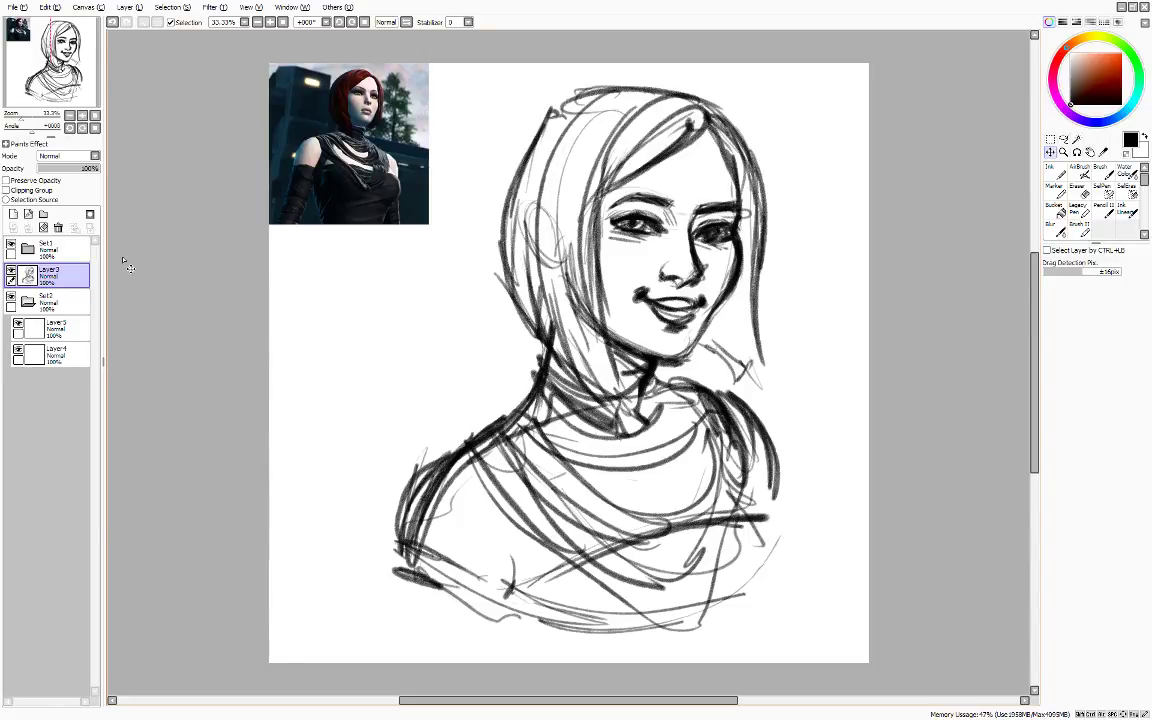
drag(66, 168, 58, 168)
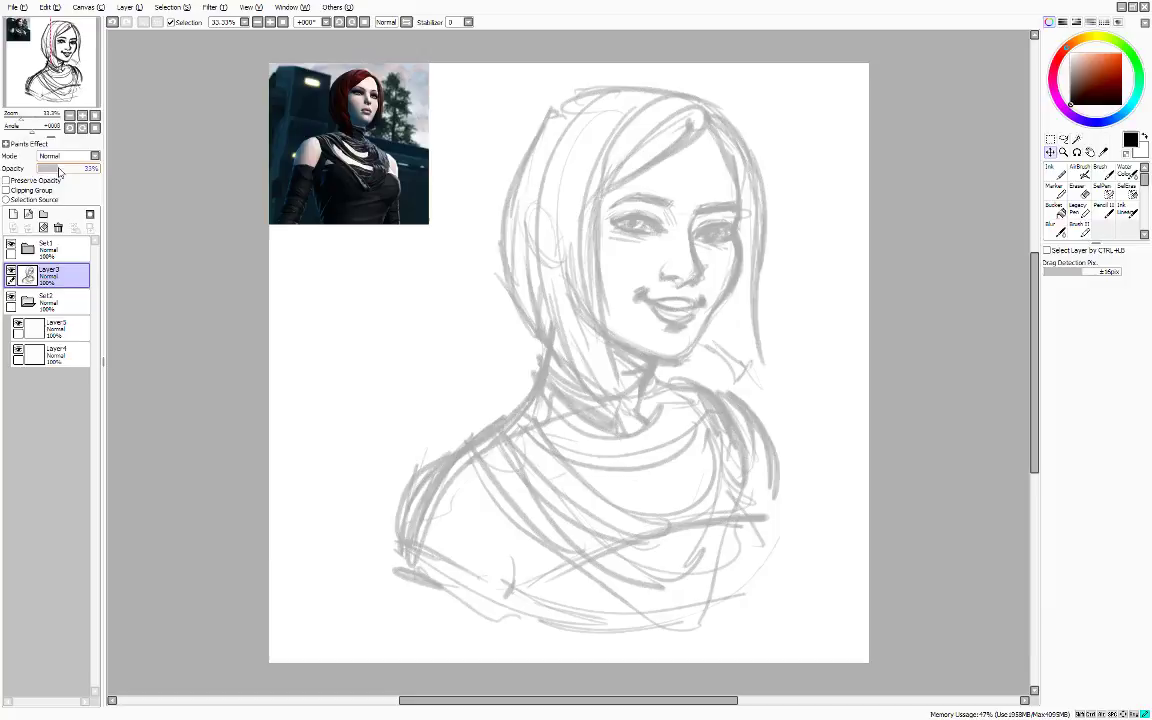
click(75, 325)
click(1128, 210)
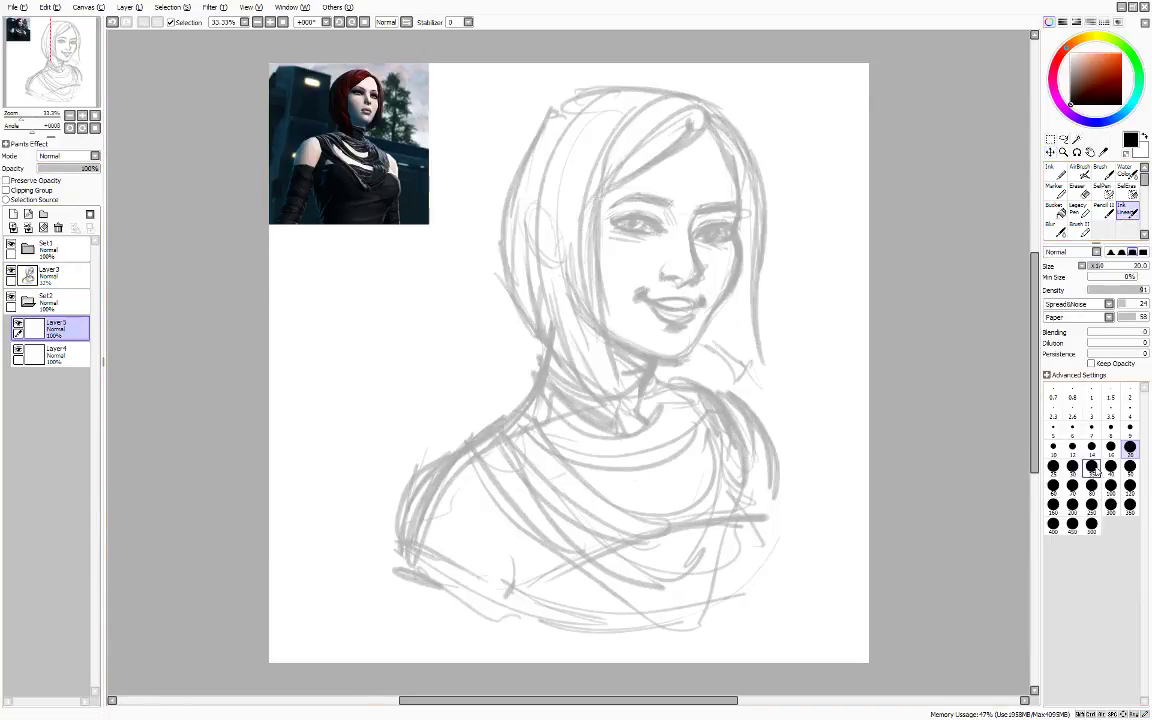
click(1130, 466)
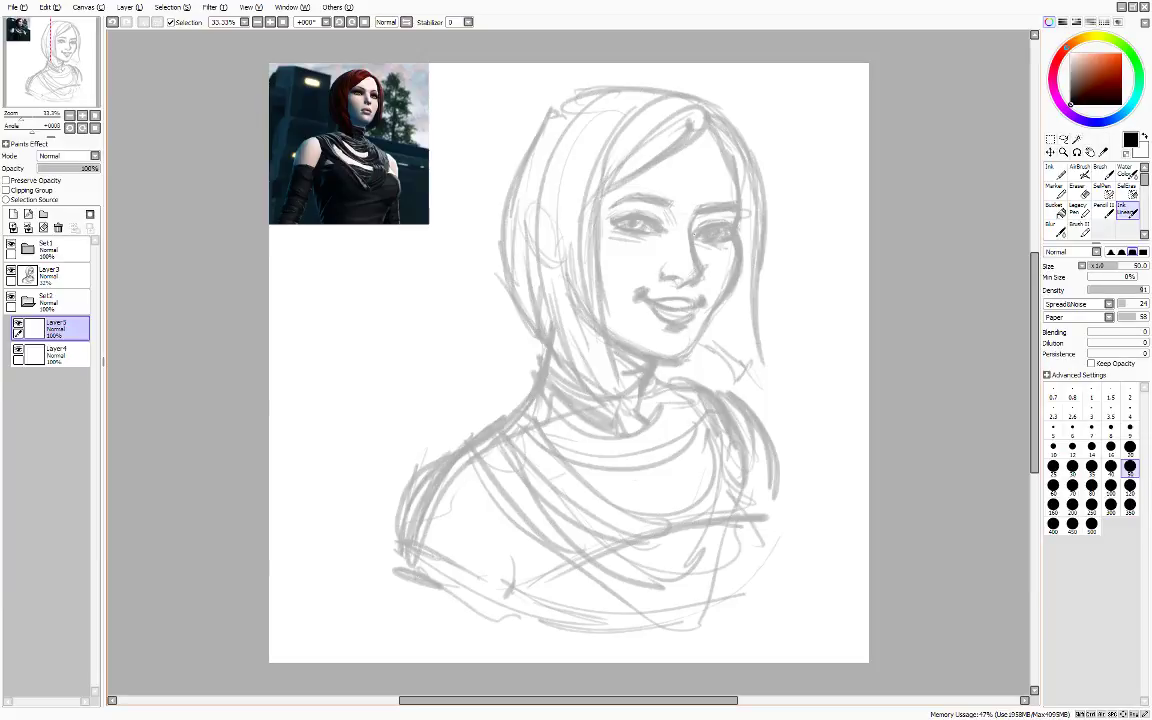
- Ink the lash lines, lids and irises of both eyes over the faded sketch
drag(697, 233, 724, 223)
key(ctrl+z)
key(ctrl+y)
mouse_move(613, 219)
mouse_down()
mouse_move(661, 229)
mouse_move(634, 232)
mouse_up()
drag(627, 213, 654, 216)
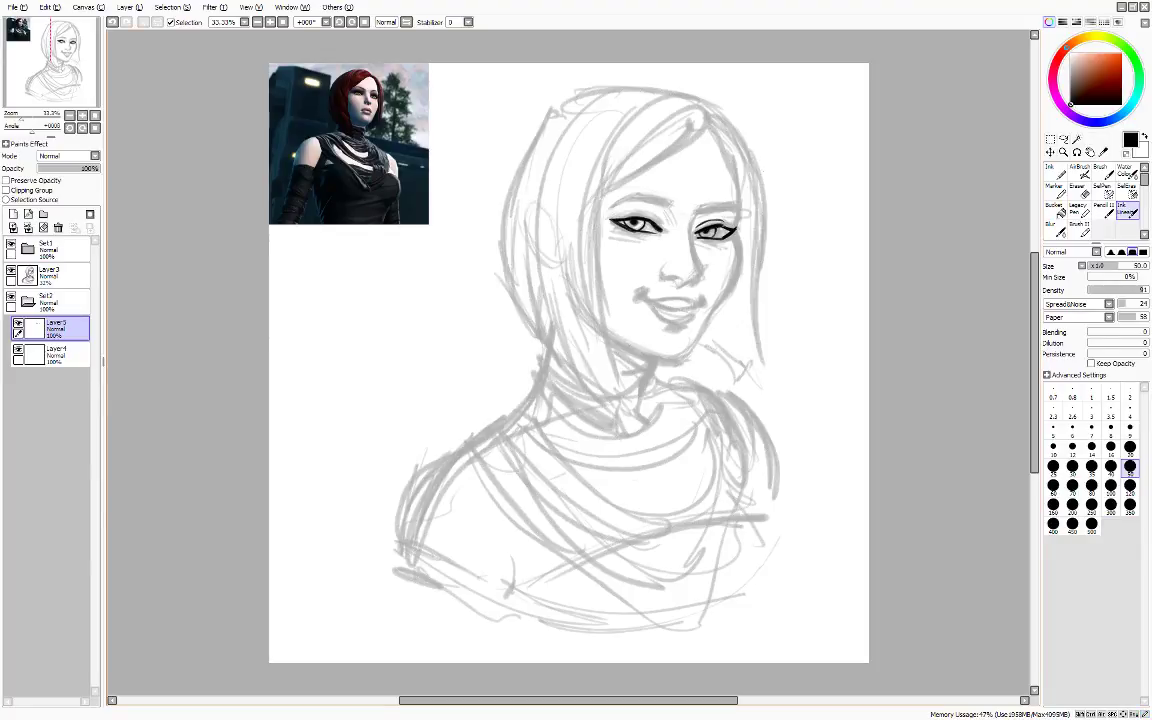
key(ctrl+z)
key(ctrl+z)
key(ctrl+z)
- Mirror the view and ink the nose bridge, tip and nostrils, undoing unsatisfactory strokes
key(h)
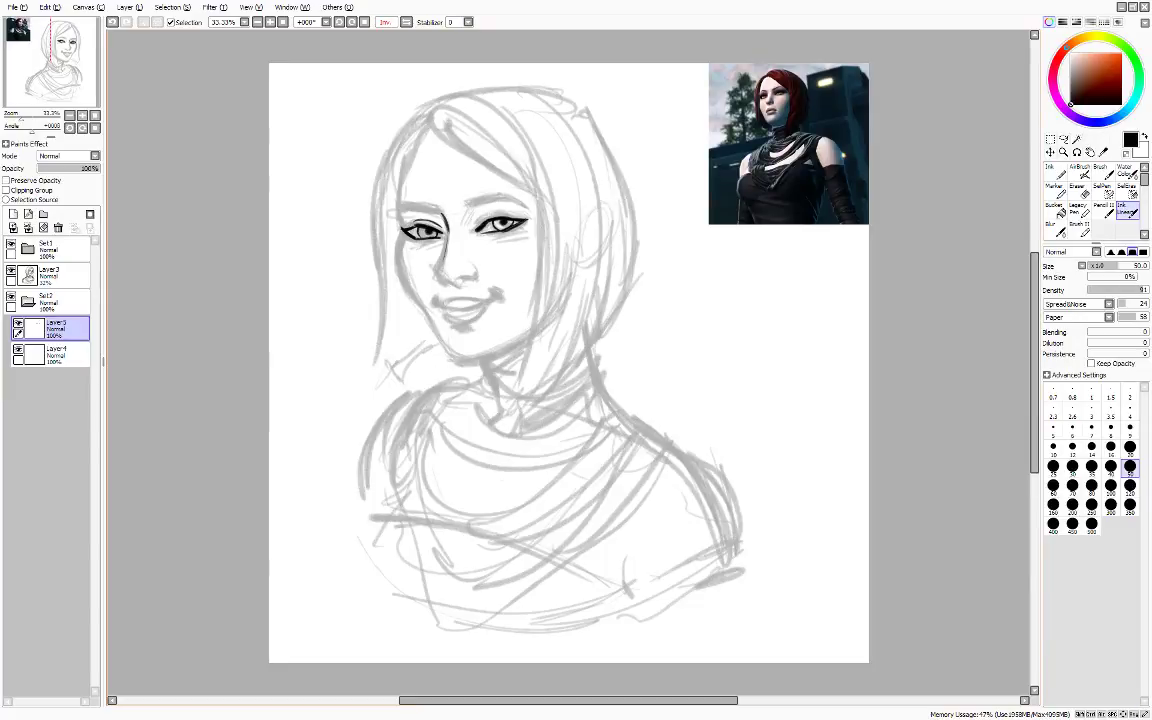
mouse_move(438, 251)
mouse_down()
mouse_move(445, 281)
mouse_move(471, 279)
mouse_move(417, 256)
mouse_move(430, 247)
mouse_up()
key(ctrl+z)
key(ctrl+z)
key(ctrl+z)
key(ctrl+z)
- Ink the upper lip and mouth line and the dark shadow under the lower lip, then unmirror the view
mouse_move(447, 281)
mouse_down()
mouse_move(469, 278)
mouse_move(440, 302)
mouse_up()
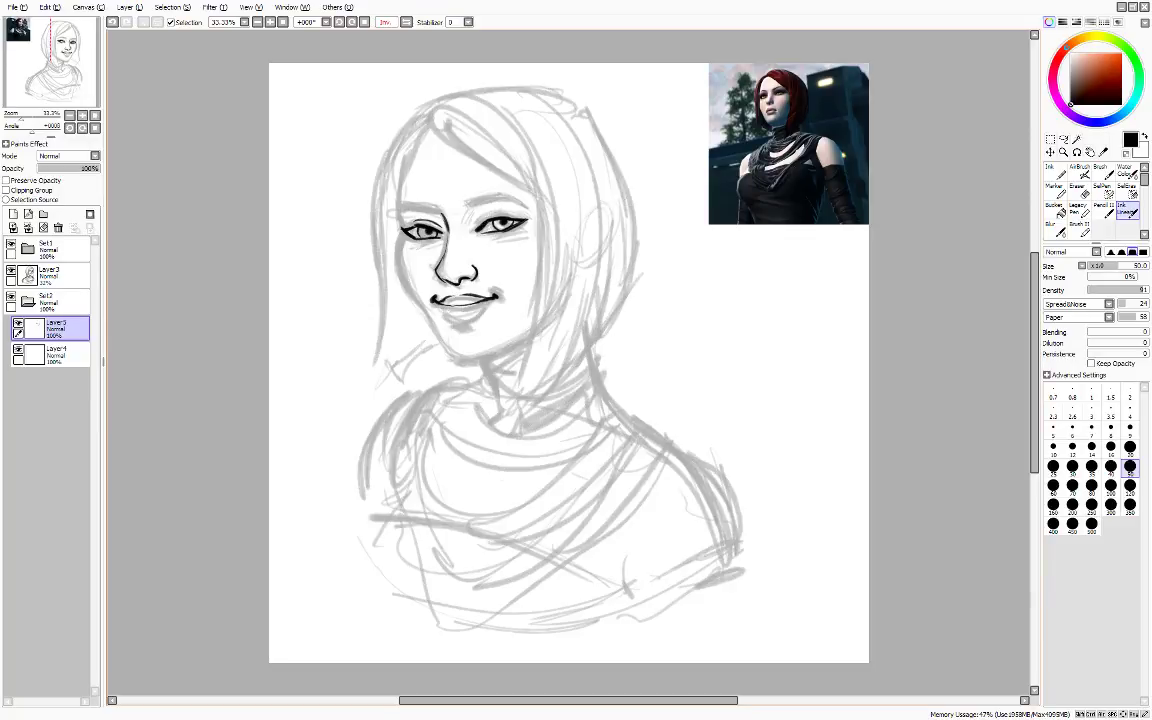
drag(449, 320, 471, 324)
drag(451, 322, 477, 323)
key(h)
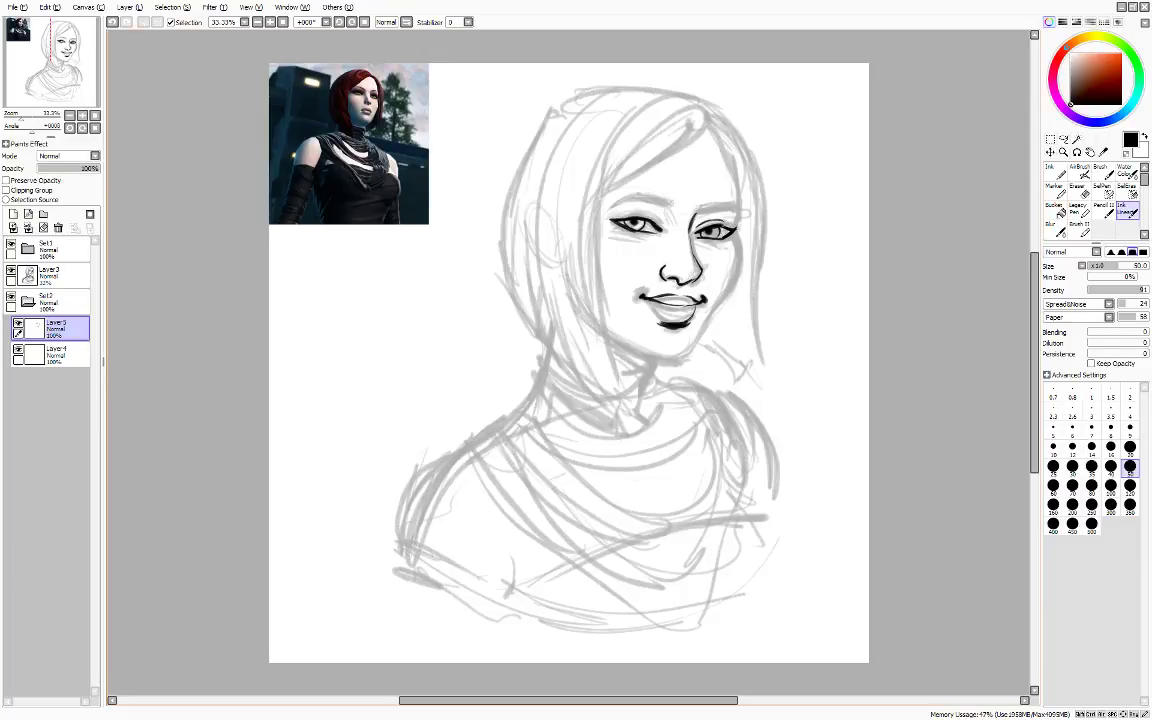
- Ink both eyebrows and the face contour from the far temple around the chin to the near jaw
drag(612, 206, 674, 201)
drag(616, 203, 670, 203)
mouse_move(735, 228)
mouse_down()
mouse_move(741, 198)
mouse_move(740, 271)
mouse_move(718, 306)
mouse_up()
drag(738, 272, 709, 319)
key(h)
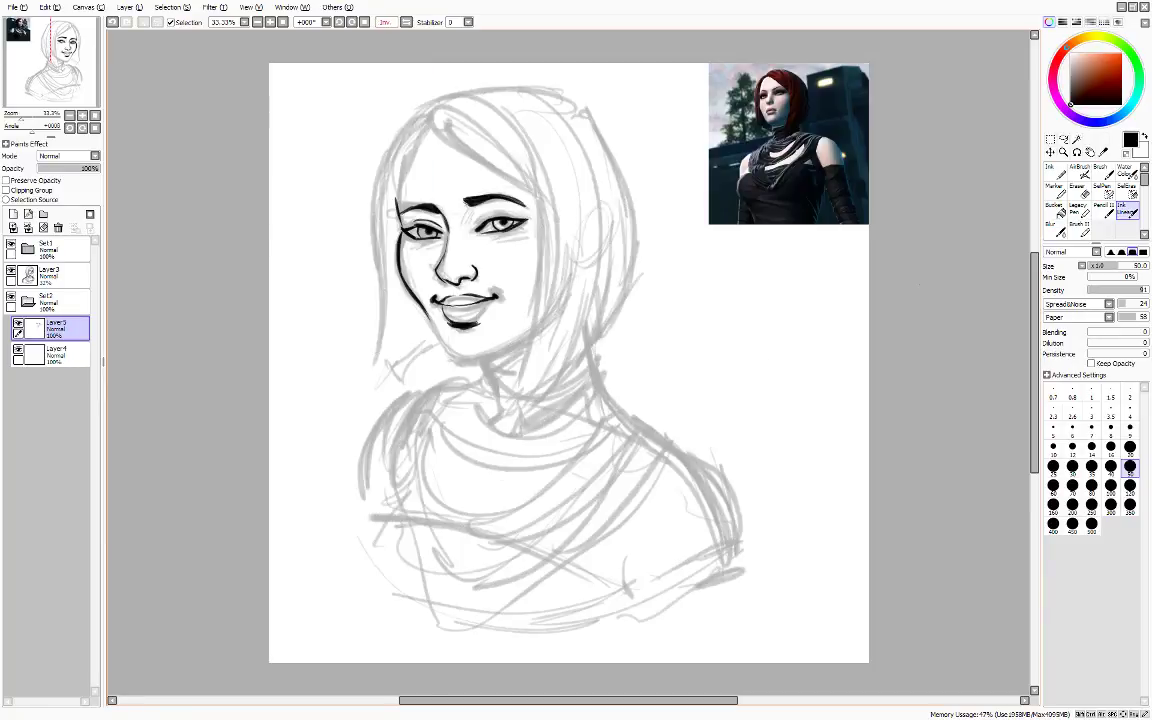
drag(427, 317, 452, 350)
drag(452, 352, 522, 340)
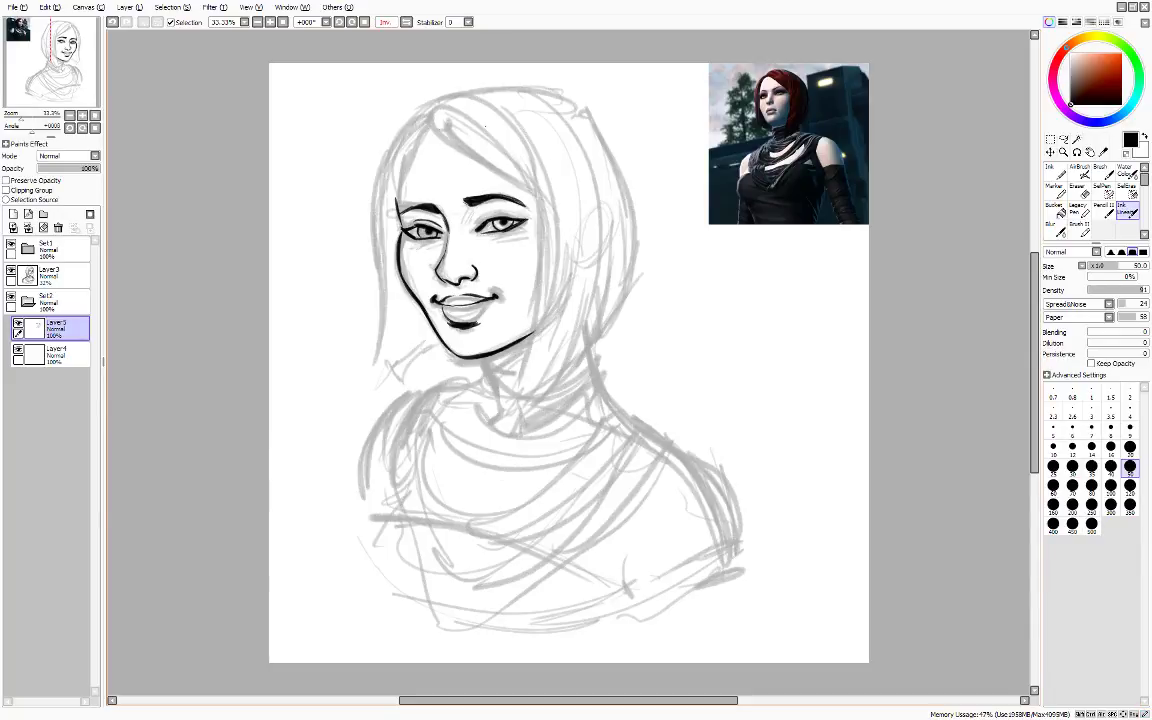
key(h)
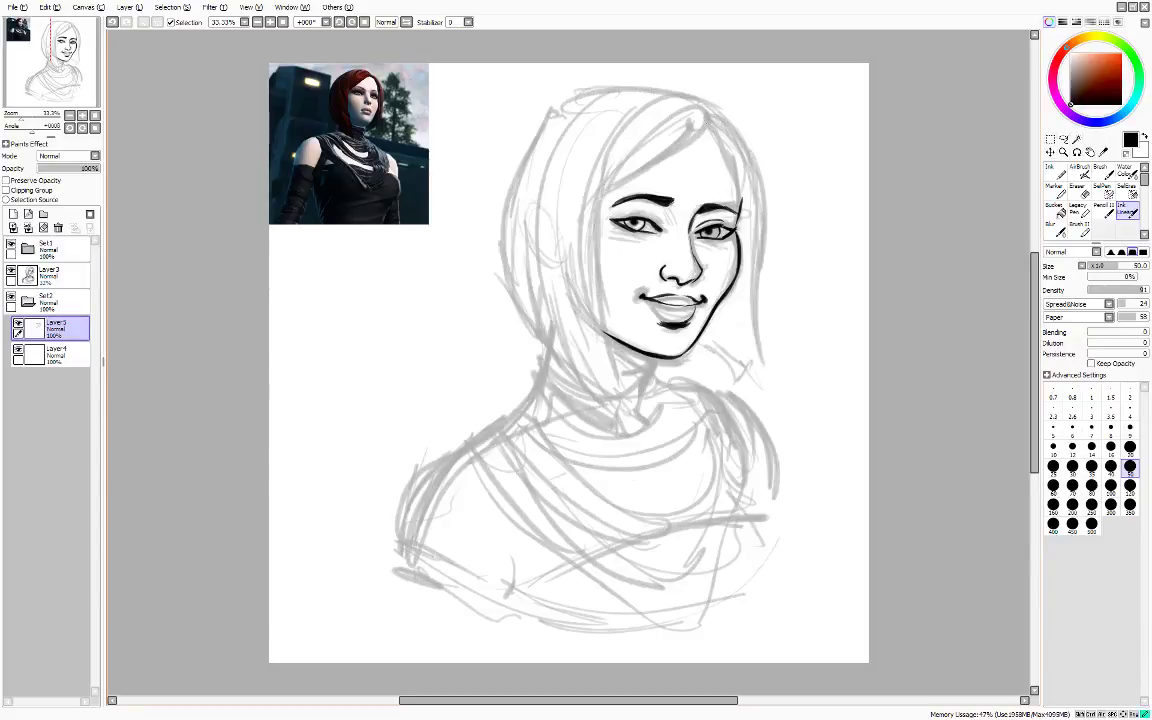
- Ink the fringe strands sweeping from the parting across the forehead and down beside the near cheek
drag(707, 120, 601, 200)
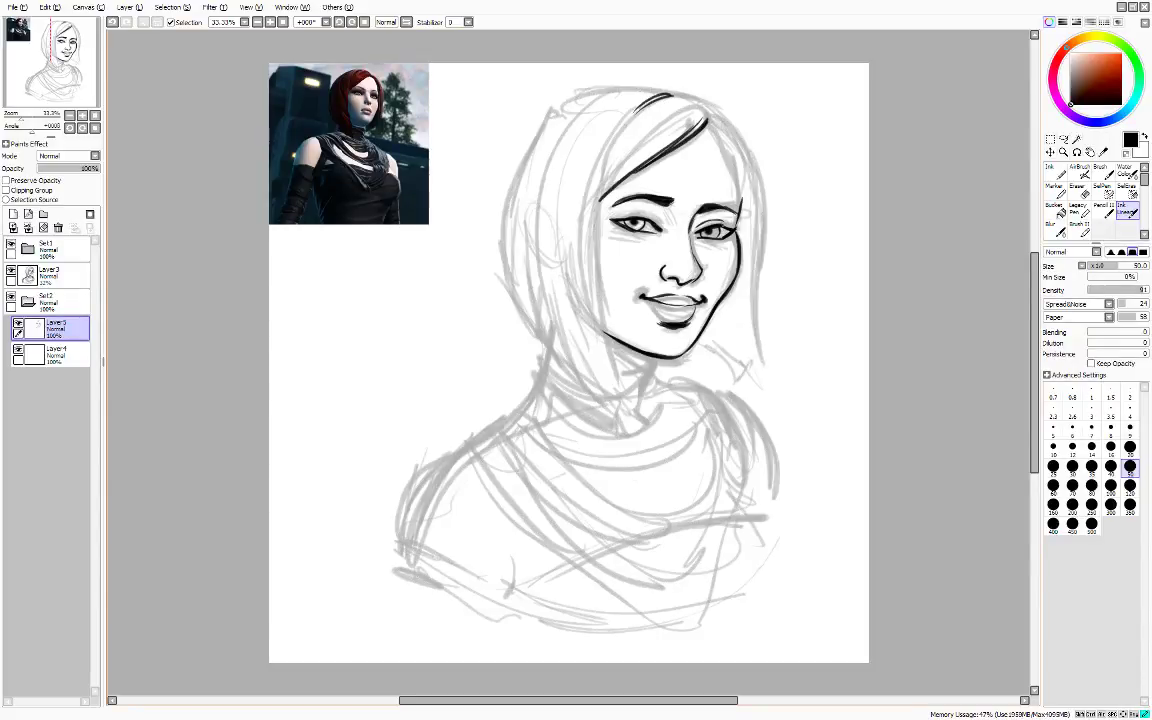
drag(669, 95, 612, 155)
mouse_move(645, 85)
mouse_down()
mouse_move(598, 240)
mouse_move(597, 286)
mouse_up()
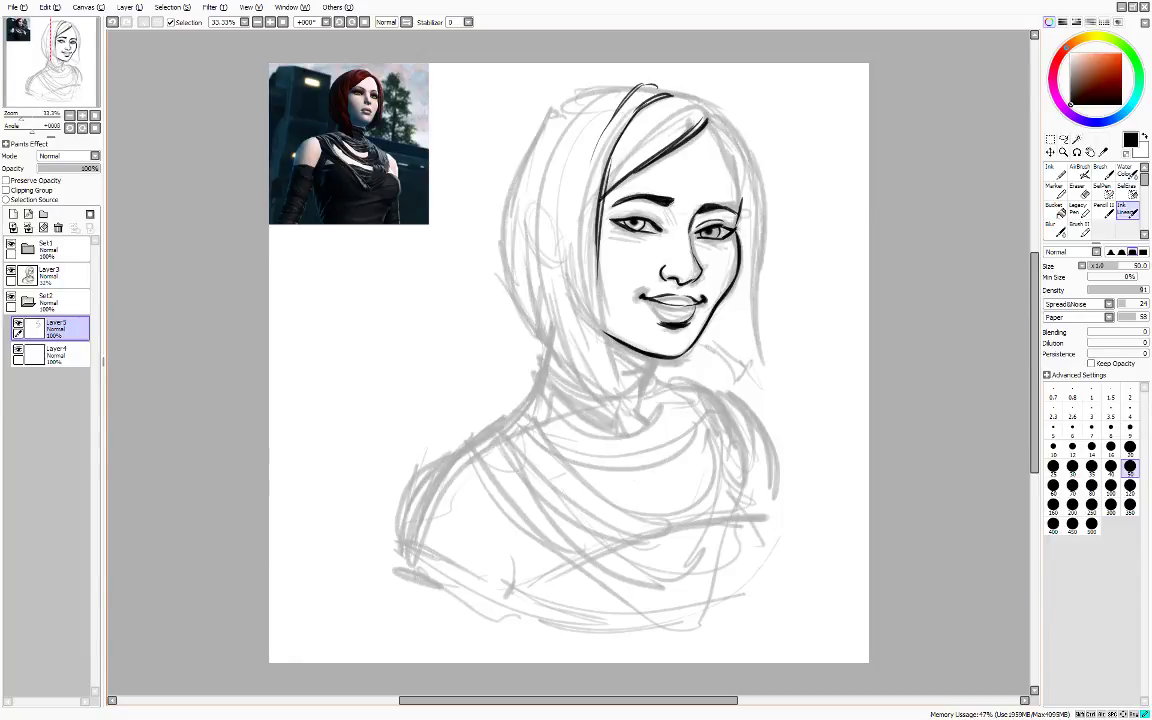
drag(658, 130, 600, 199)
drag(643, 136, 604, 180)
- Ink the bob's outer contour from the crown around the back of the head to the nape
mouse_move(680, 108)
mouse_down()
mouse_move(644, 128)
mouse_move(633, 154)
mouse_move(635, 123)
mouse_move(697, 98)
mouse_move(613, 88)
mouse_move(545, 108)
mouse_move(499, 268)
mouse_move(554, 354)
mouse_up()
drag(540, 286, 553, 353)
drag(550, 346, 580, 374)
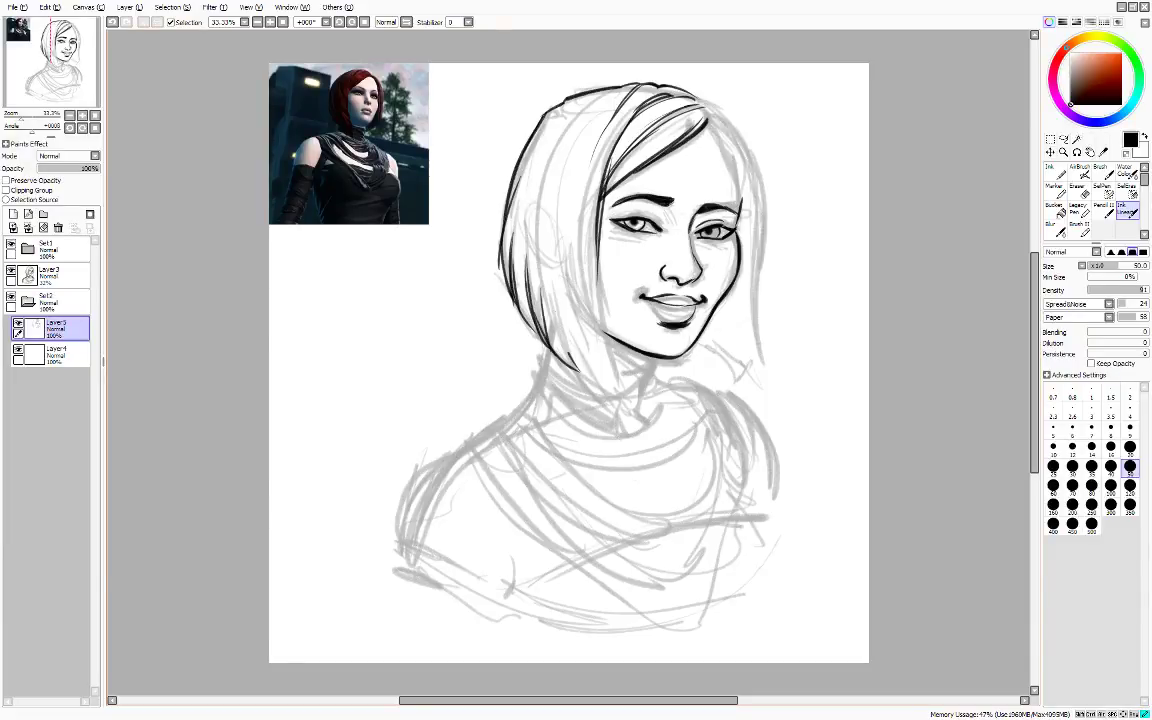
- Ink the bob's tapering lower strands down to the pointed tip below the jaw, and add a strand at the crown
drag(553, 278, 588, 379)
mouse_move(570, 325)
mouse_down()
mouse_move(594, 384)
mouse_move(622, 401)
mouse_up()
drag(582, 323, 625, 402)
drag(587, 320, 624, 396)
drag(599, 244, 621, 384)
drag(612, 92, 575, 170)
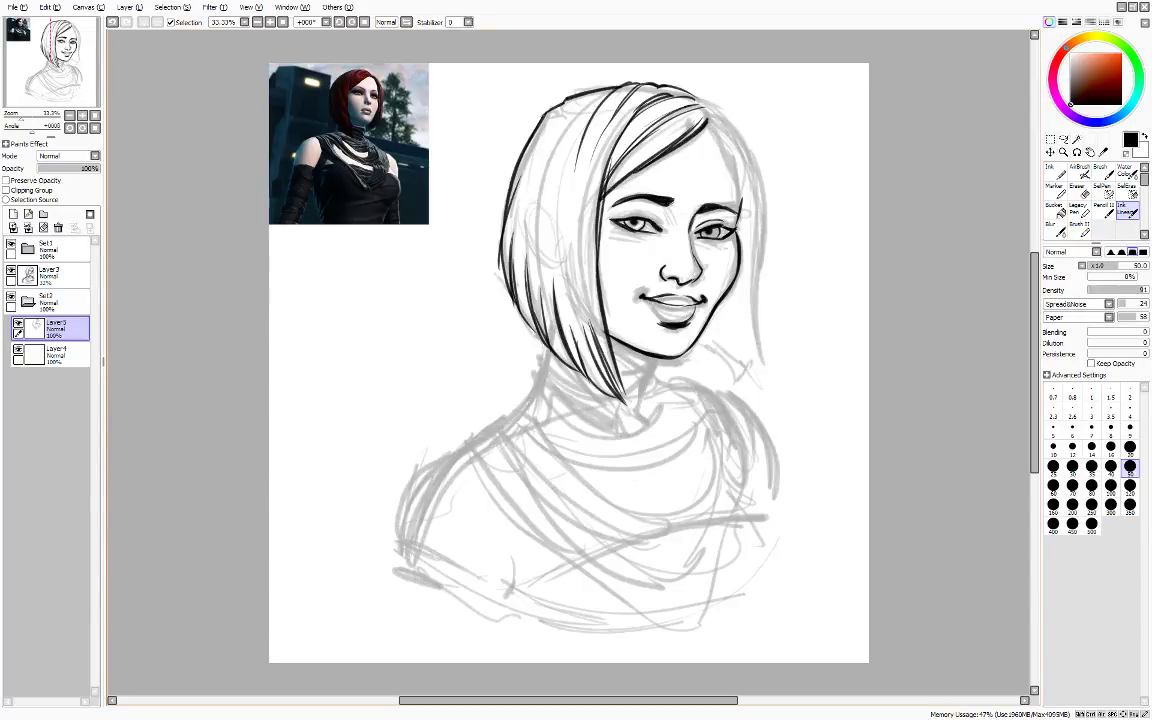
- Ink inner strands from the crown down to the bob's near tip, and the hairline from the parting to the far temple
drag(563, 106, 537, 192)
mouse_move(554, 113)
mouse_down()
mouse_move(534, 195)
mouse_move(614, 369)
mouse_up()
drag(593, 286, 622, 375)
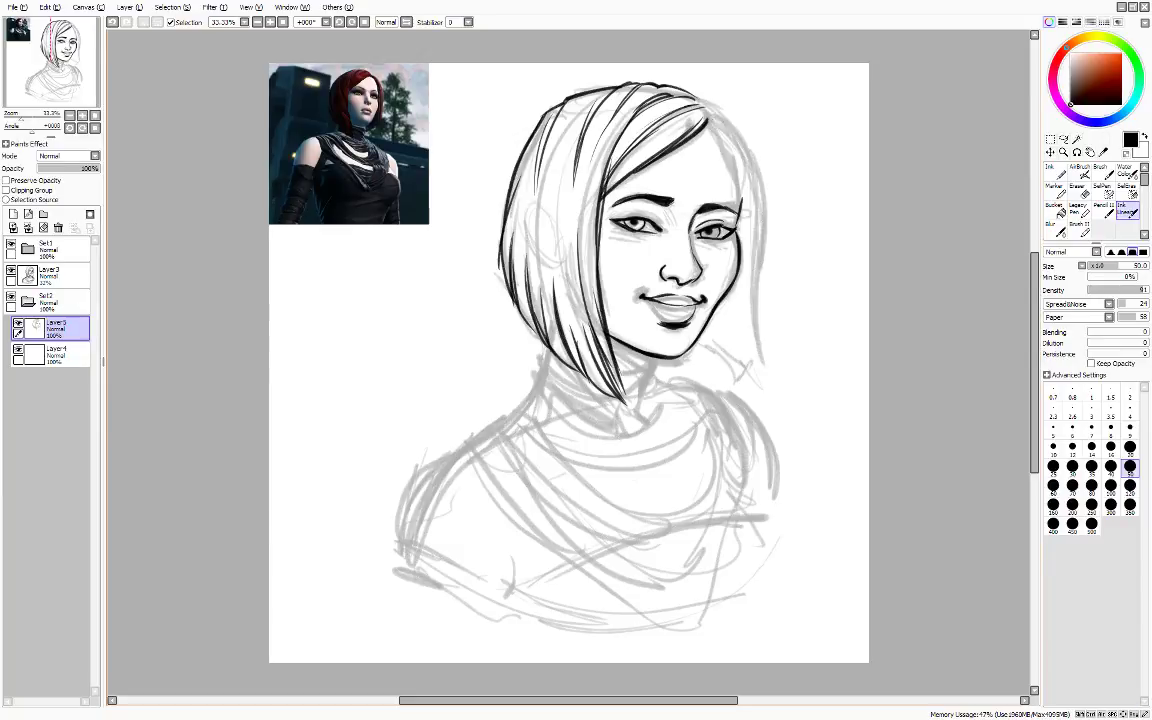
drag(709, 119, 735, 174)
drag(710, 122, 741, 201)
- Mirror the view and ink the far-side hair's outer contour from the crown down to its jagged ends beside the jaw
key(h)
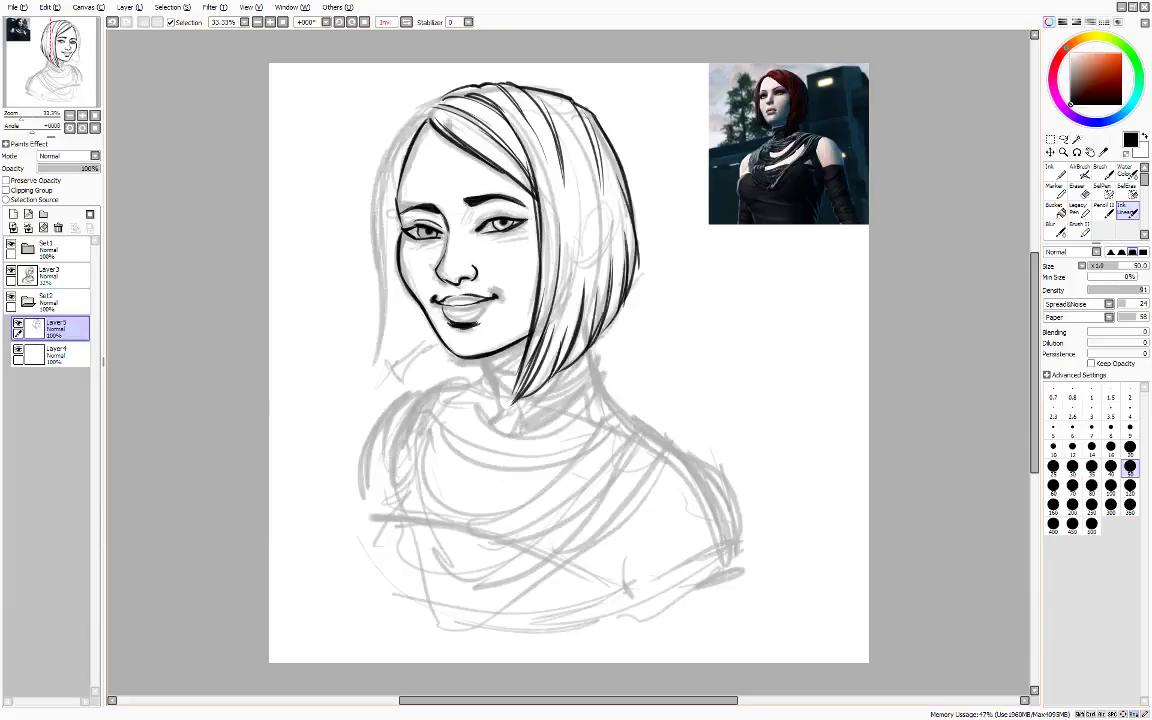
mouse_move(437, 93)
mouse_down()
mouse_move(398, 128)
mouse_move(376, 168)
mouse_move(377, 351)
mouse_up()
mouse_move(387, 275)
mouse_down()
mouse_move(380, 346)
mouse_move(391, 308)
mouse_move(396, 374)
mouse_up()
drag(394, 320, 400, 380)
mouse_move(393, 325)
mouse_down()
mouse_move(399, 378)
mouse_move(415, 382)
mouse_move(424, 357)
mouse_up()
drag(420, 330, 431, 360)
drag(429, 358, 438, 345)
- Ink the far-side hair's inner strands and a strand at the parting, and return the view to its unmirrored orientation
mouse_move(427, 118)
mouse_down()
mouse_move(410, 124)
mouse_move(375, 212)
mouse_up()
mouse_move(409, 146)
mouse_down()
mouse_move(384, 260)
mouse_move(413, 343)
mouse_up()
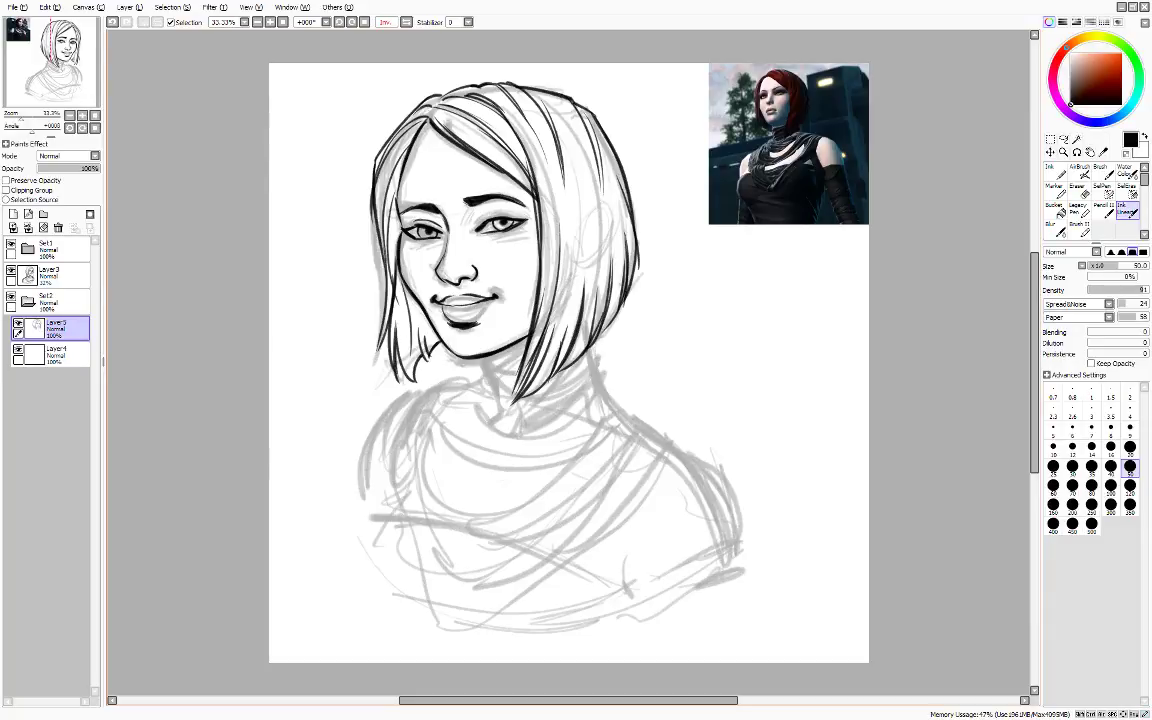
mouse_move(433, 98)
mouse_down()
mouse_move(384, 145)
mouse_move(479, 161)
mouse_up()
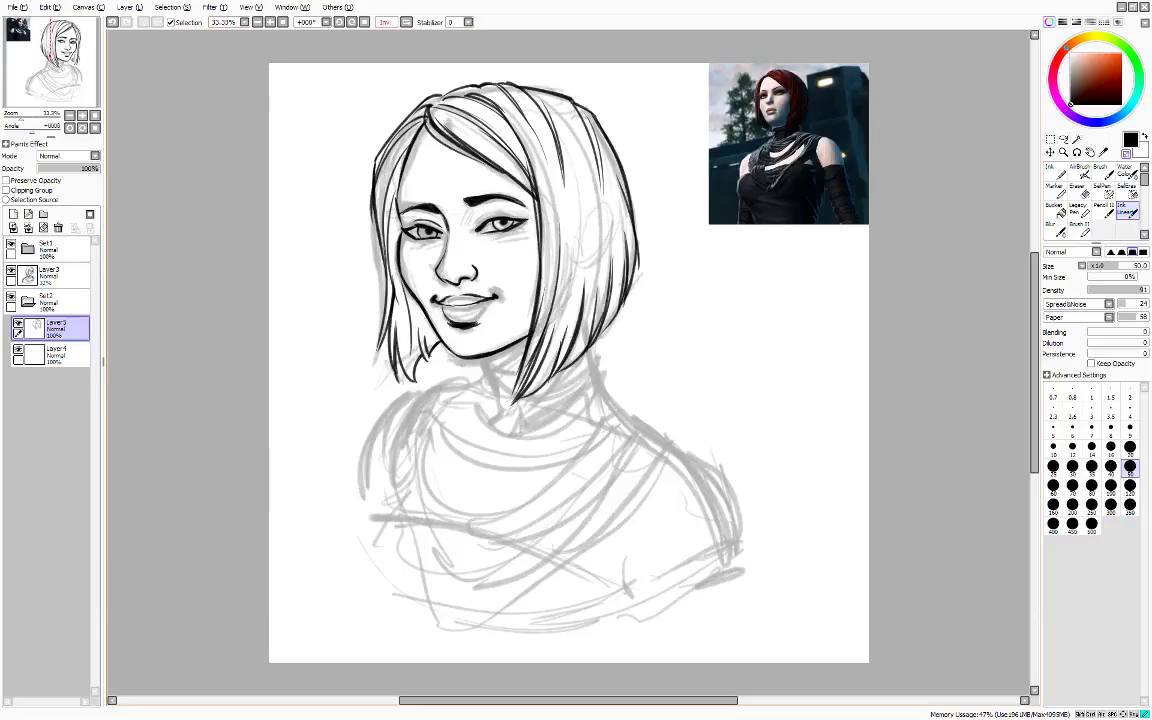
key(h)
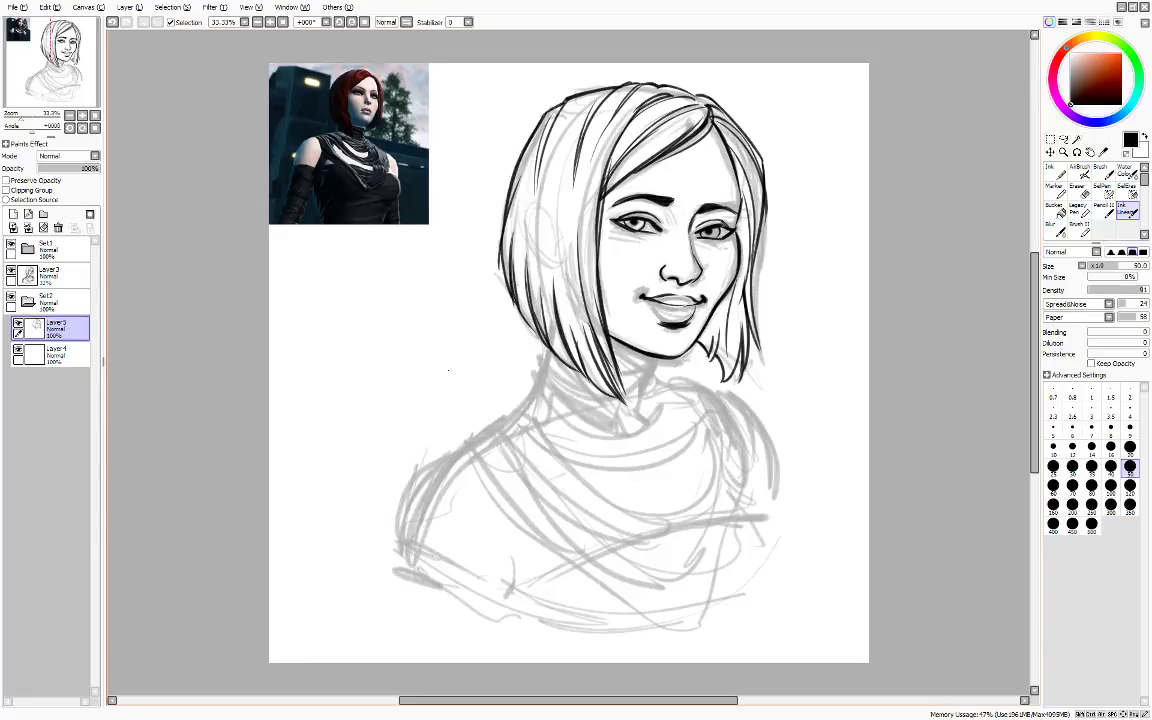
- Check the line art without the sketch, show the sketch again, and transfer Layer5's ink down to Layer4
click(11, 271)
click(11, 271)
click(13, 228)
- Ink the neck line under the chin, the high collar's outline, and the folds wrapping around the neck
drag(615, 358, 654, 362)
mouse_move(537, 362)
mouse_down()
mouse_move(525, 405)
mouse_move(563, 433)
mouse_move(651, 450)
mouse_move(671, 377)
mouse_move(650, 399)
mouse_up()
drag(656, 385, 645, 399)
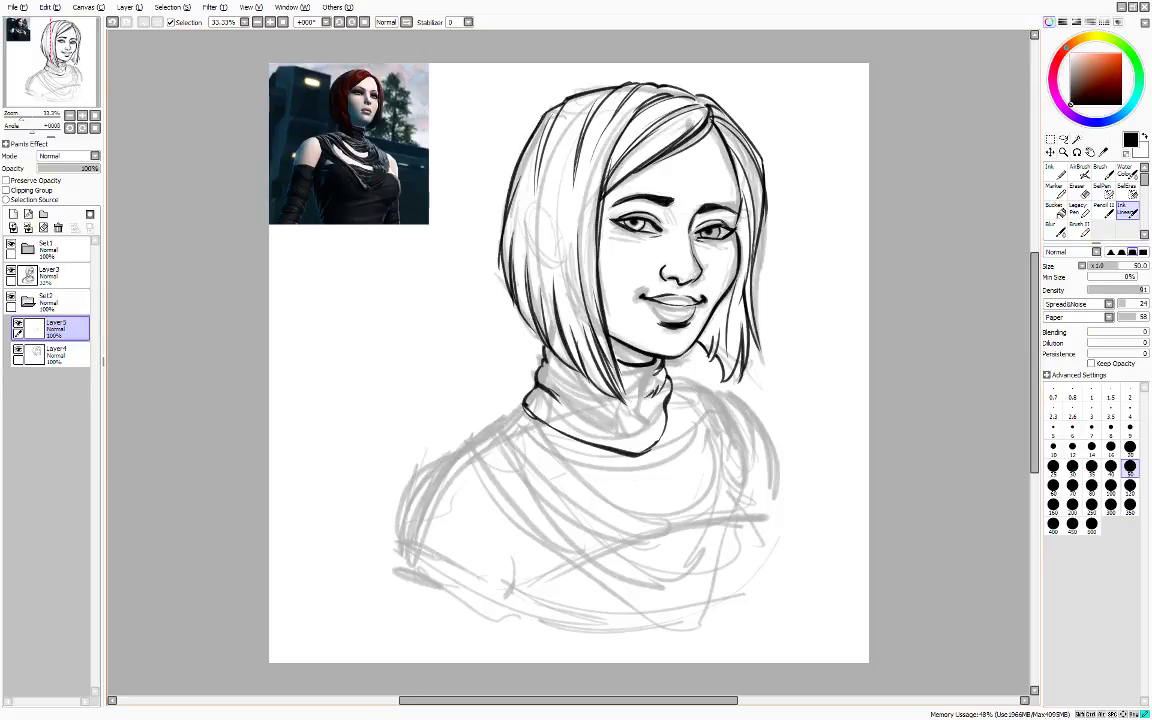
mouse_move(530, 385)
mouse_down()
mouse_move(660, 415)
mouse_move(667, 398)
mouse_move(591, 426)
mouse_move(664, 432)
mouse_up()
mouse_move(655, 431)
mouse_down()
mouse_move(669, 405)
mouse_move(653, 392)
mouse_up()
drag(551, 372, 628, 403)
mouse_move(545, 356)
mouse_down()
mouse_move(555, 375)
mouse_move(607, 395)
mouse_move(662, 370)
mouse_up()
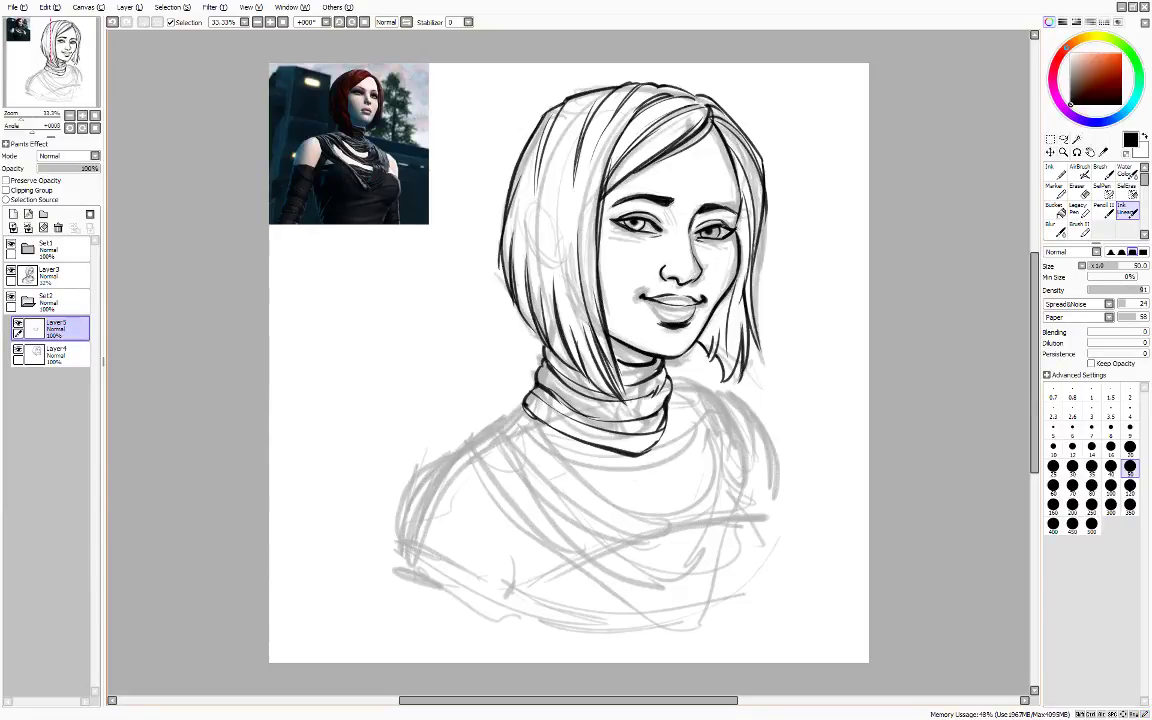
- Ink the scarf's first large loop hanging from both shoulders, with its inner edge and the folds along its far side
mouse_move(525, 404)
mouse_down()
mouse_move(513, 440)
mouse_move(573, 501)
mouse_move(683, 544)
mouse_move(702, 540)
mouse_move(723, 480)
mouse_move(686, 386)
mouse_up()
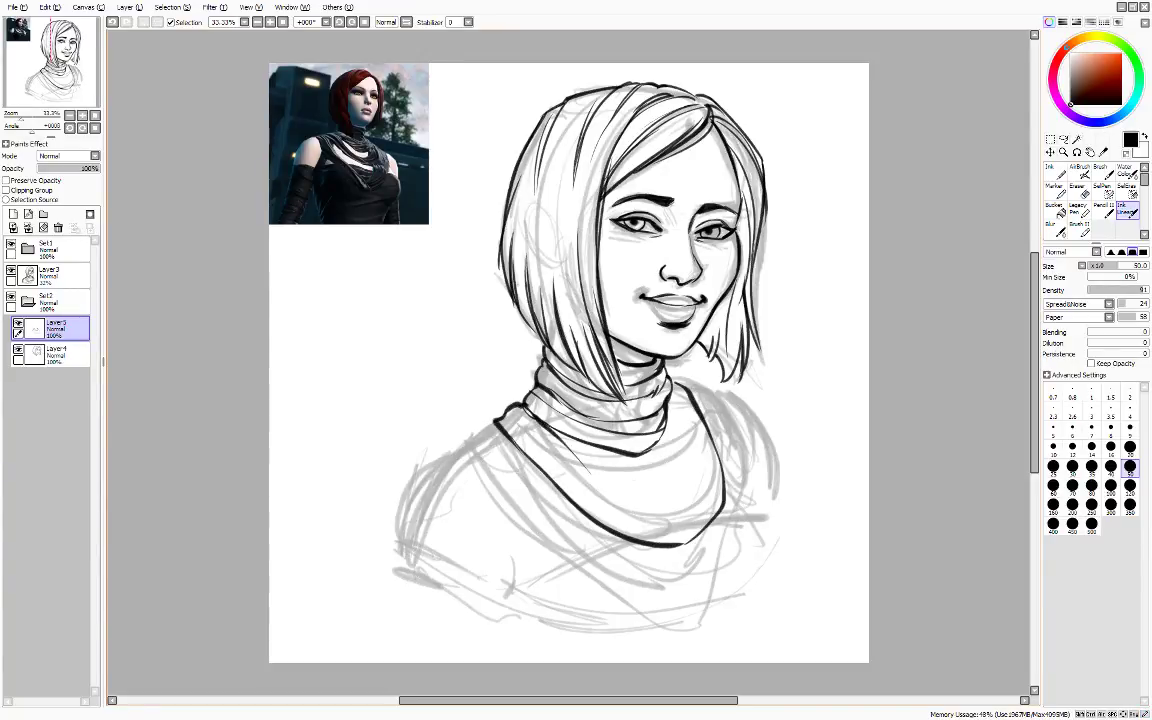
drag(510, 412, 633, 525)
drag(540, 434, 640, 520)
mouse_move(568, 463)
mouse_down()
mouse_move(686, 540)
mouse_move(714, 449)
mouse_move(703, 498)
mouse_up()
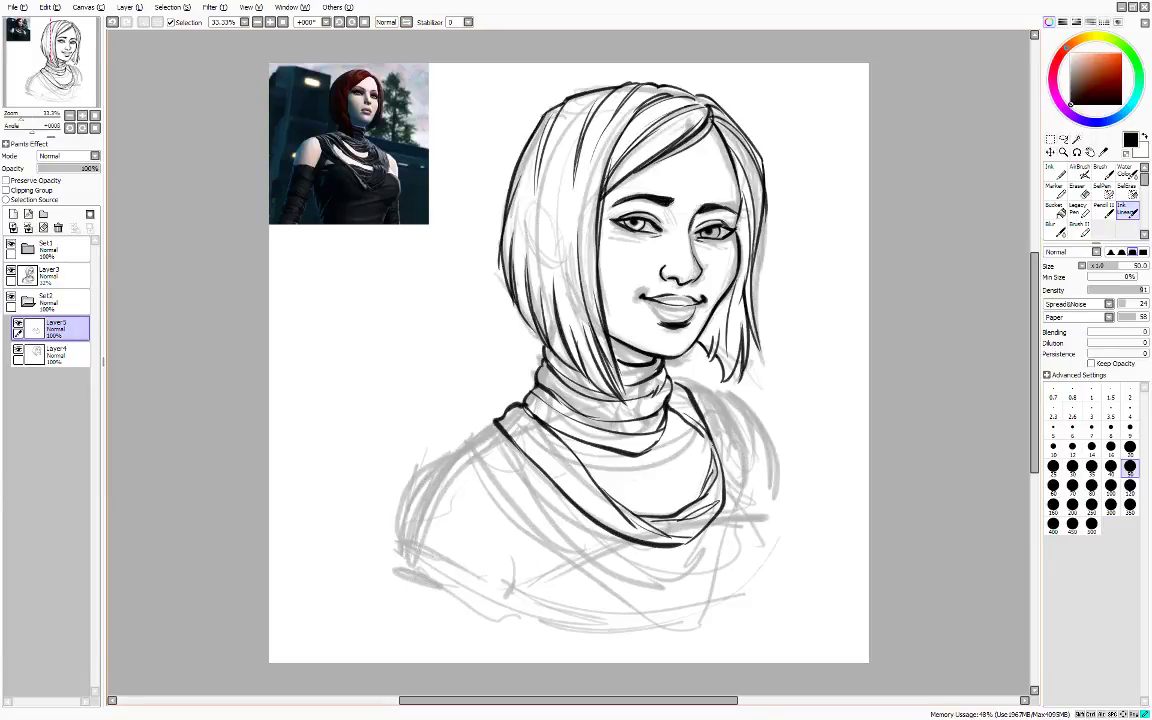
drag(703, 457, 700, 498)
drag(669, 420, 702, 461)
drag(672, 412, 691, 441)
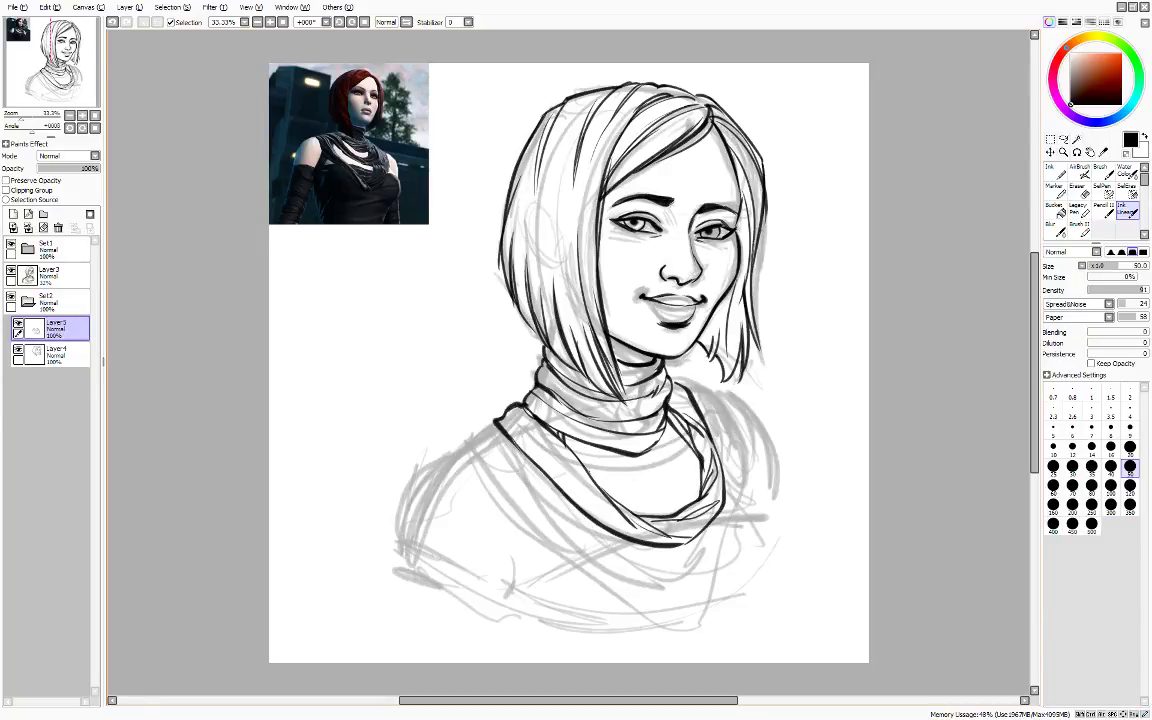
- Ink the small draped folds between the collar and the scarf's first loop
mouse_move(593, 477)
mouse_down()
mouse_move(617, 491)
mouse_move(679, 426)
mouse_up()
drag(601, 378, 605, 410)
mouse_move(598, 407)
mouse_down()
mouse_move(523, 428)
mouse_move(594, 418)
mouse_up()
drag(596, 418, 563, 443)
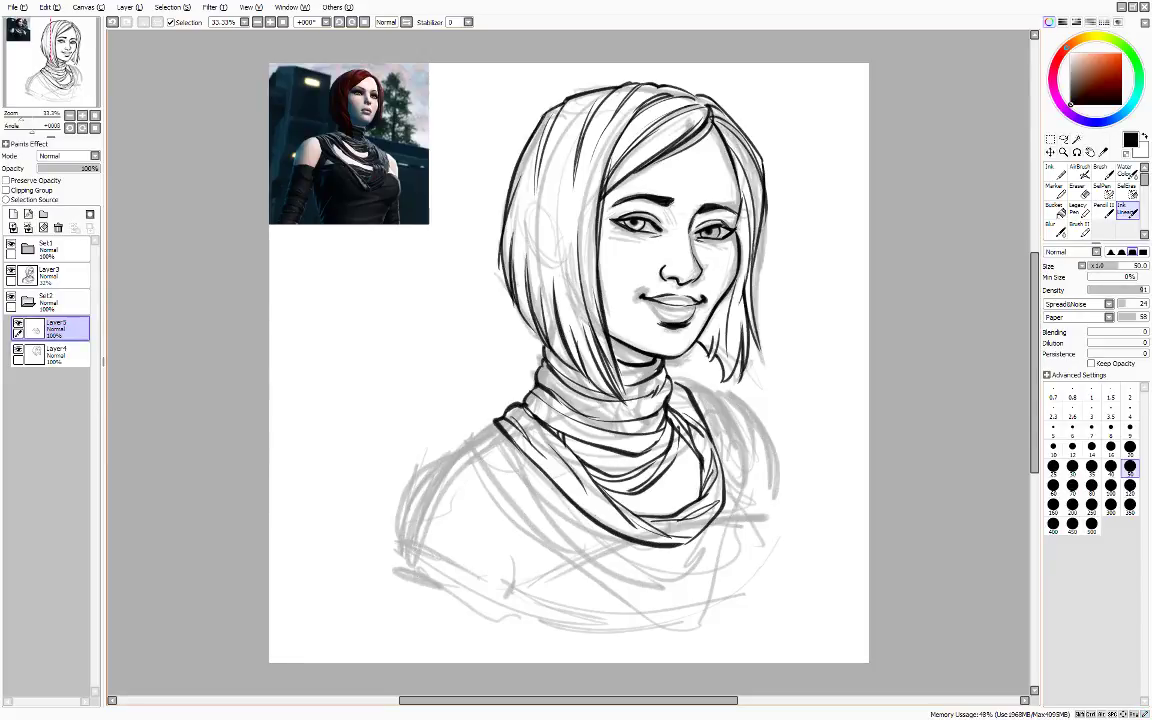
- Ink the scarf's outer drape from the near shoulder down to the chest and up to the far shoulder, with its far-side folds
mouse_move(490, 421)
mouse_down()
mouse_move(455, 446)
mouse_move(478, 490)
mouse_move(601, 565)
mouse_move(665, 625)
mouse_move(571, 527)
mouse_move(652, 599)
mouse_move(719, 630)
mouse_move(737, 590)
mouse_move(744, 485)
mouse_move(725, 408)
mouse_up()
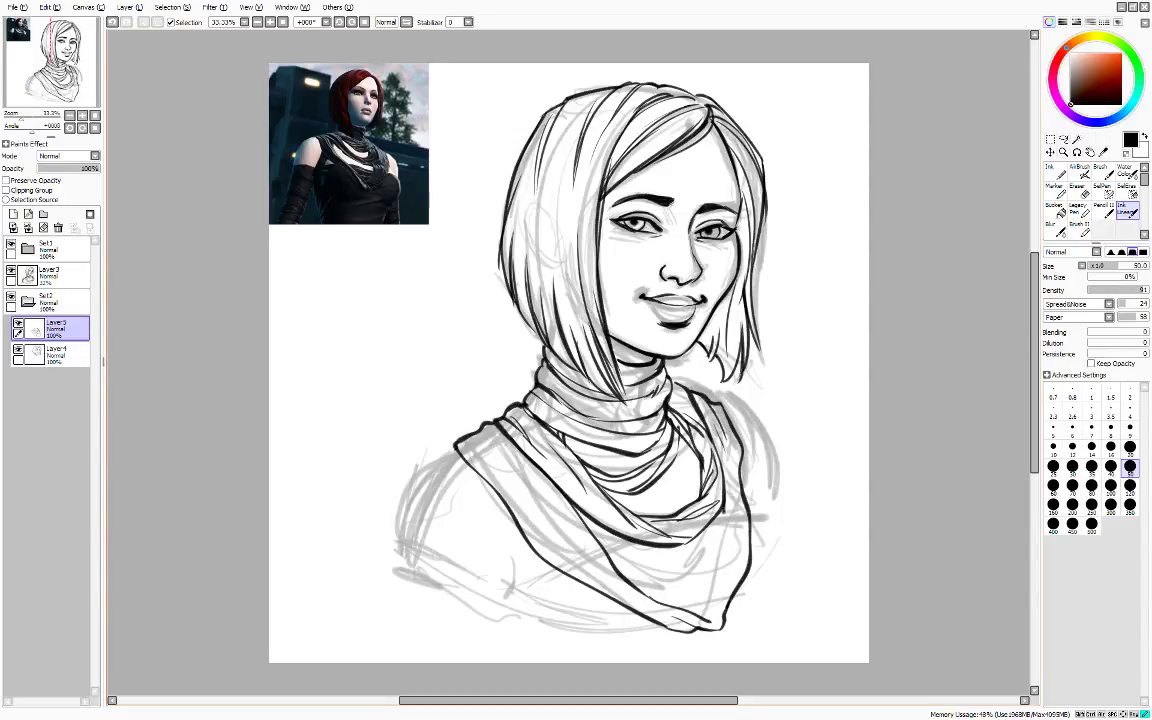
mouse_move(724, 518)
mouse_down()
mouse_move(694, 603)
mouse_move(681, 608)
mouse_move(726, 593)
mouse_move(750, 551)
mouse_move(694, 601)
mouse_up()
mouse_move(725, 562)
mouse_down()
mouse_move(739, 479)
mouse_move(730, 437)
mouse_up()
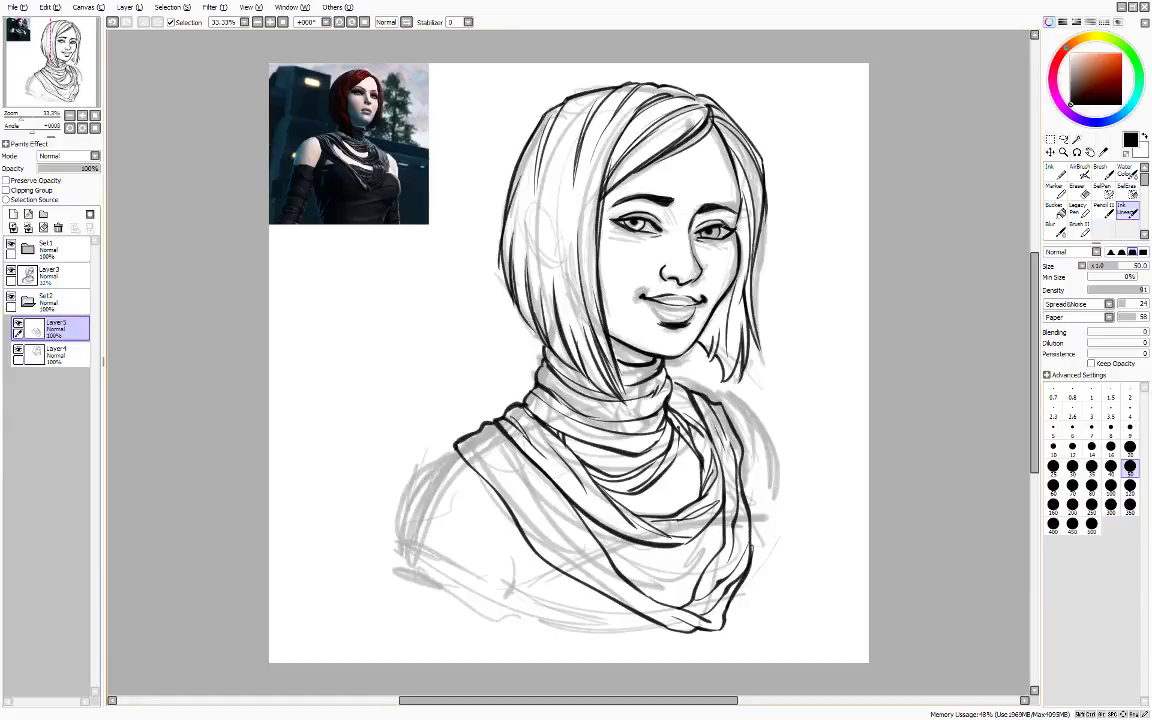
- Ink the top's armhole lines below the drape and the contours of both shoulders
mouse_move(525, 541)
mouse_down()
mouse_move(513, 595)
mouse_move(527, 598)
mouse_up()
drag(543, 561, 529, 606)
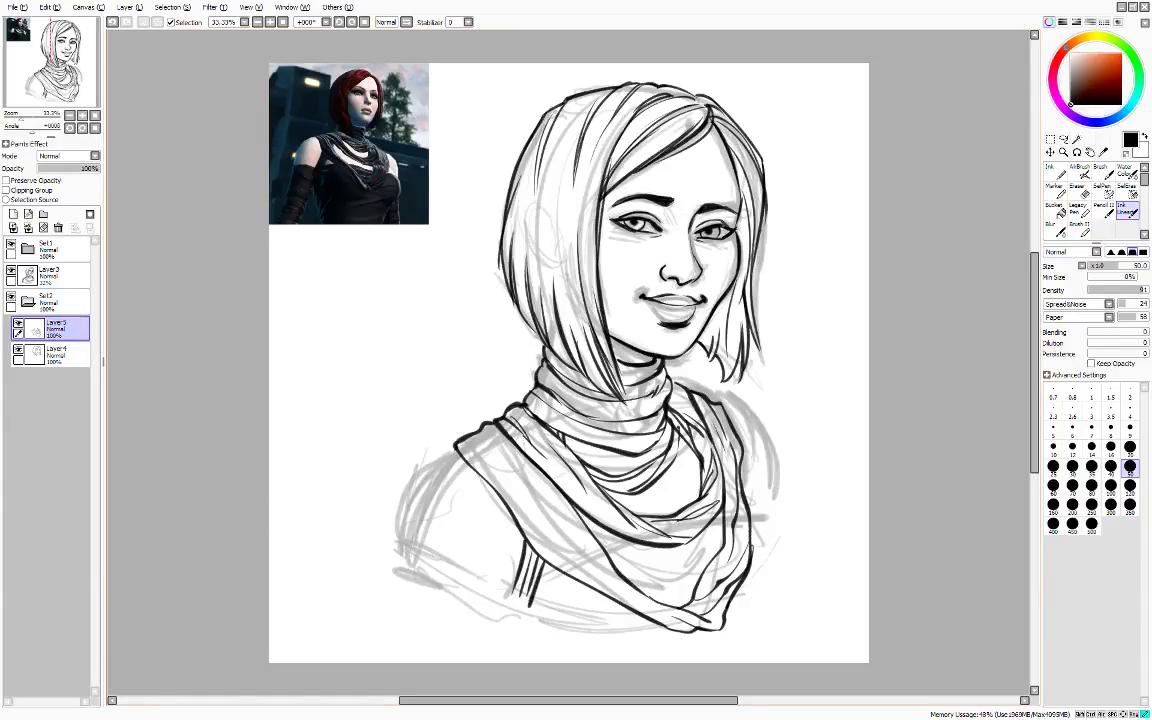
mouse_move(456, 450)
mouse_down()
mouse_move(418, 477)
mouse_move(397, 540)
mouse_up()
mouse_move(724, 404)
mouse_down()
mouse_move(774, 450)
mouse_move(781, 490)
mouse_up()
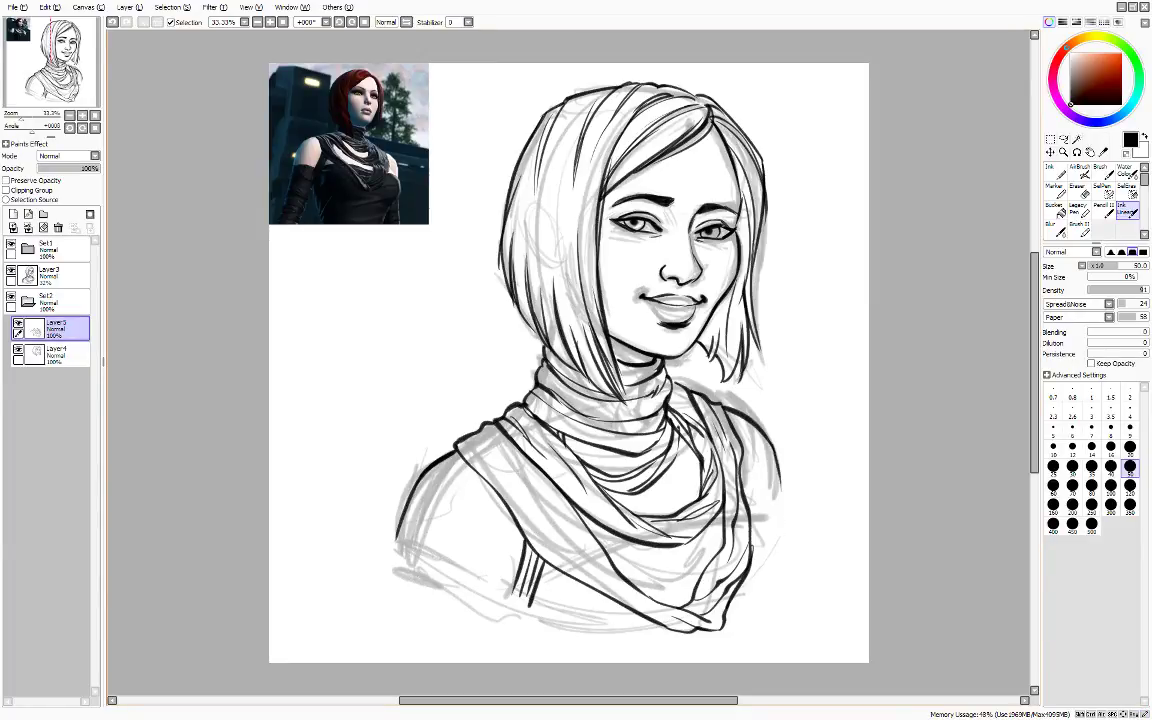
- Mirror the view and ink the far arm's contour and side, plus the top's edge beside the armhole lines
key(h)
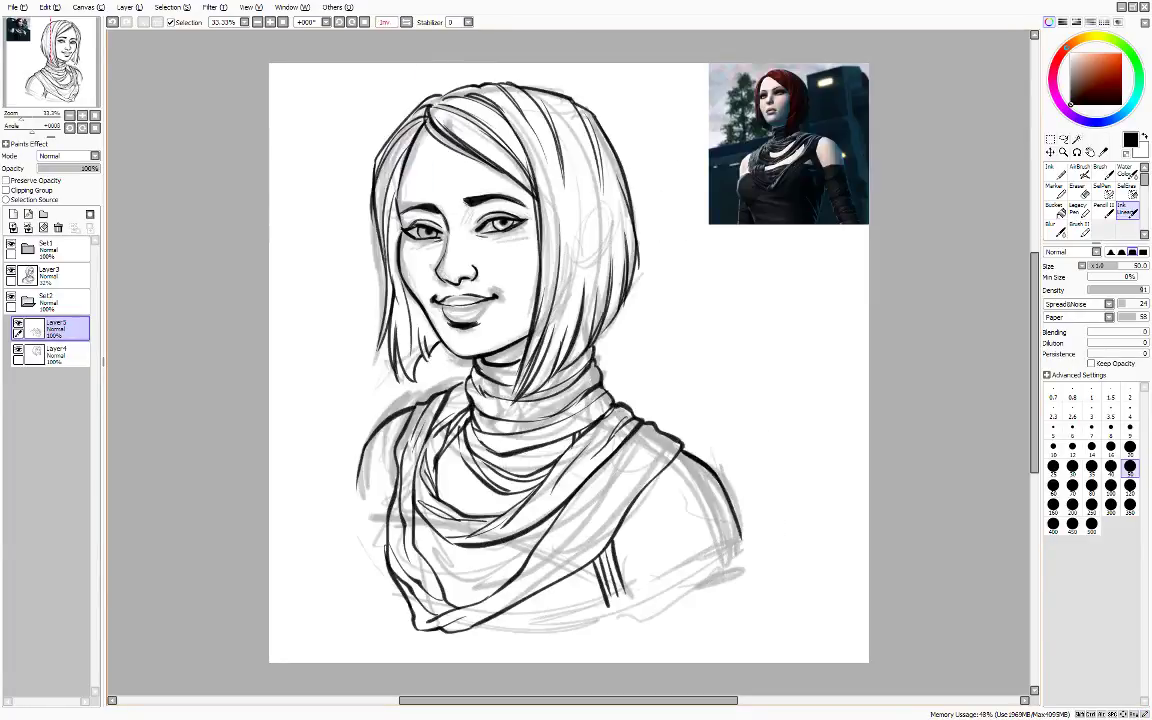
drag(363, 444, 352, 510)
drag(563, 580, 607, 602)
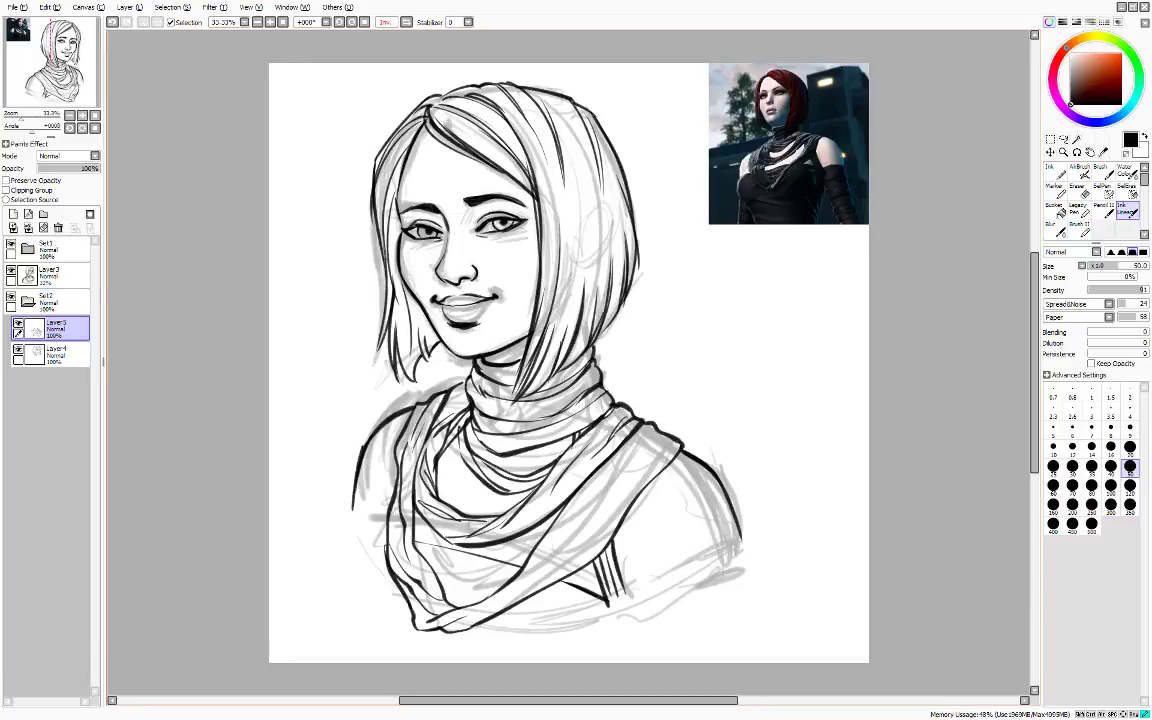
drag(365, 537, 390, 536)
mouse_move(386, 491)
mouse_down()
mouse_move(364, 537)
mouse_move(375, 576)
mouse_up()
- Ink the bust's curved bottom edge from below the scarf to the near arm, and unmirror the view
drag(473, 627, 572, 615)
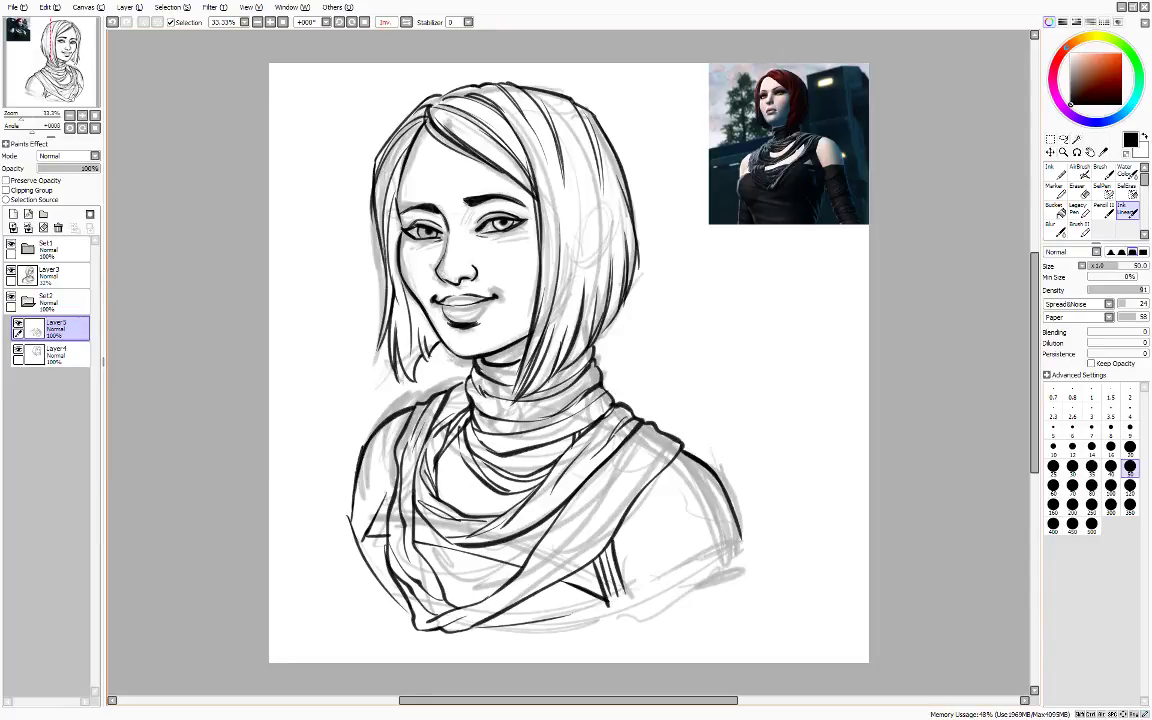
drag(508, 635, 572, 615)
mouse_move(501, 638)
mouse_down()
mouse_move(664, 595)
mouse_move(746, 546)
mouse_up()
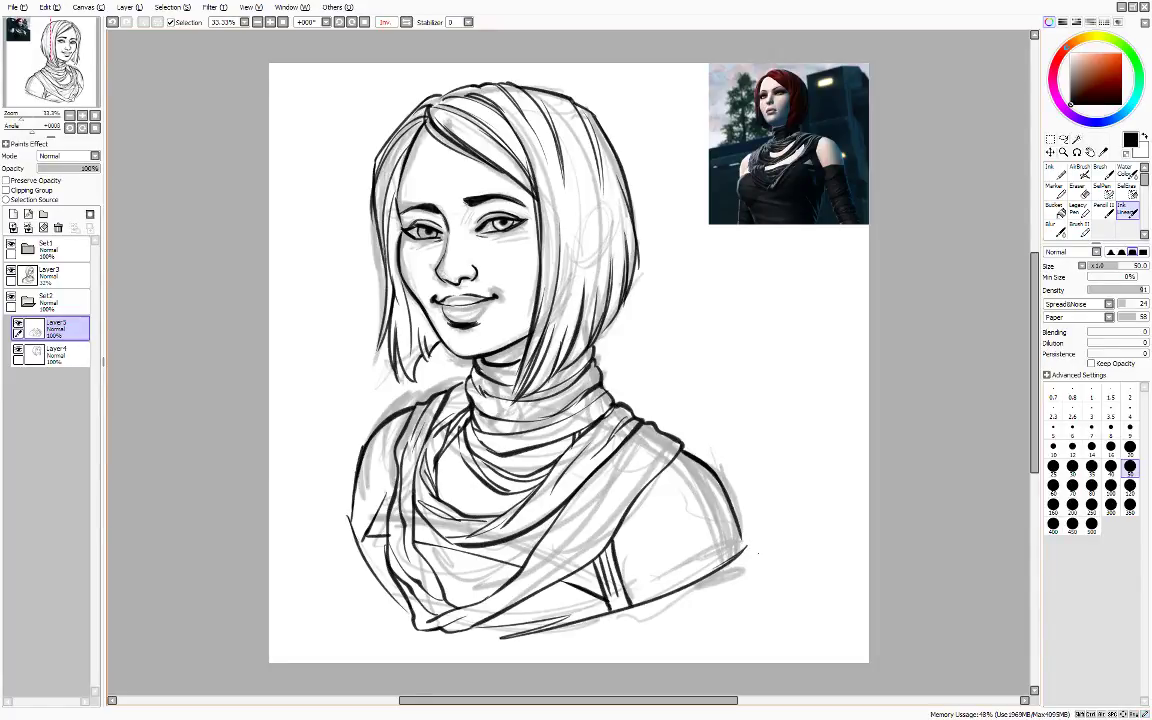
key(h)
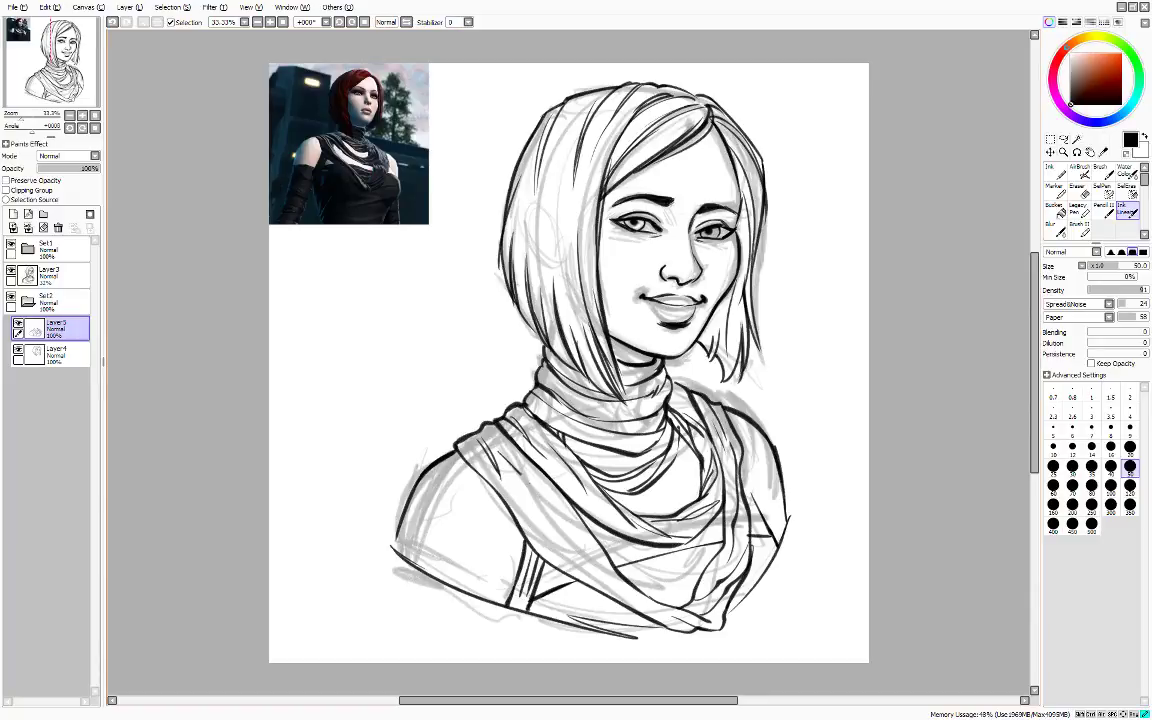
- Ink extra fold lines on the outer drape, the chest, the top's lower part, the collar and the far shoulder
mouse_move(483, 434)
mouse_down()
mouse_move(525, 524)
mouse_move(567, 545)
mouse_up()
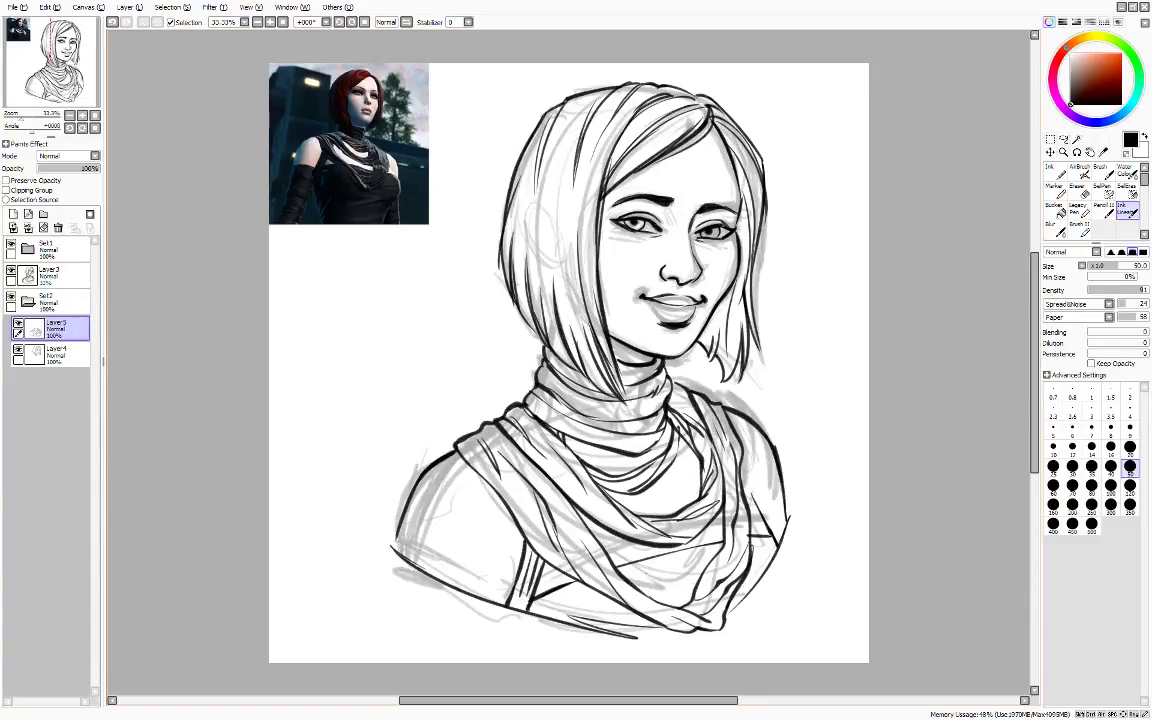
drag(636, 576, 711, 548)
drag(671, 570, 717, 554)
drag(689, 569, 704, 562)
drag(528, 595, 562, 609)
drag(543, 613, 566, 605)
mouse_move(676, 372)
mouse_down()
mouse_move(659, 412)
mouse_move(661, 396)
mouse_up()
drag(684, 396, 667, 453)
drag(745, 440, 760, 504)
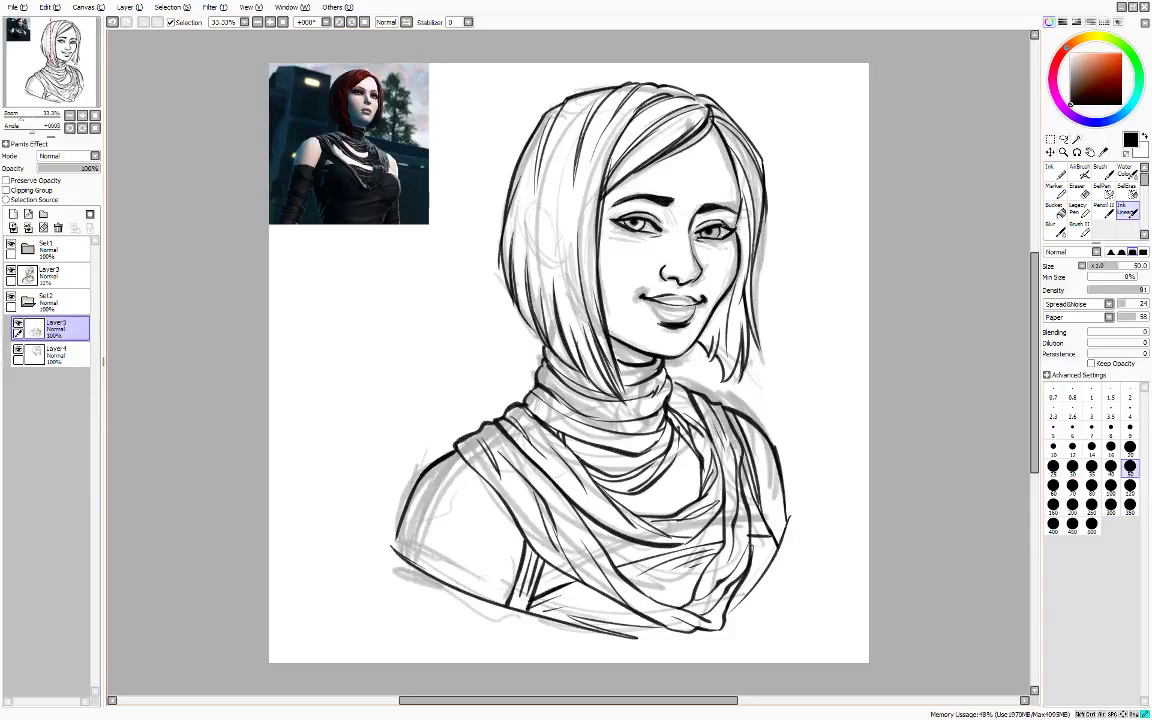
- Hide the Layer3 sketch and merge Layer5 down into Layer4
click(11, 271)
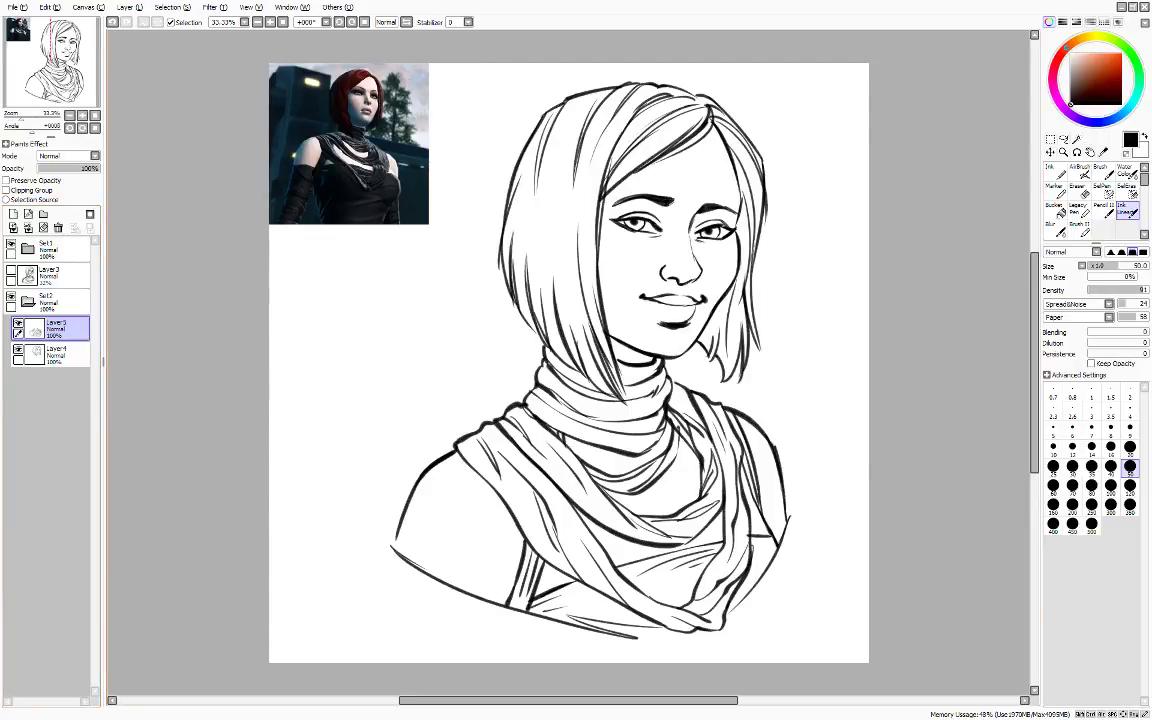
click(29, 229)
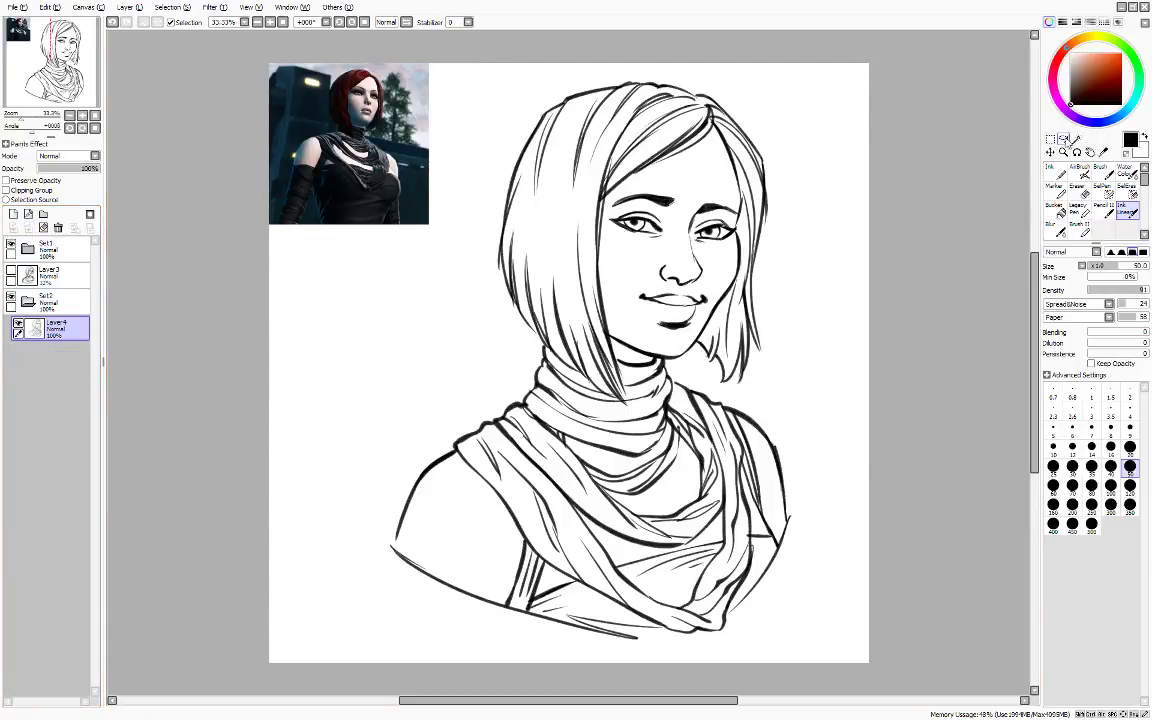
- Lasso the mouth and adjust its shape and placement slightly with a free transform
click(1063, 139)
mouse_move(714, 302)
mouse_down()
mouse_move(693, 332)
mouse_move(640, 318)
mouse_move(635, 290)
mouse_move(688, 311)
mouse_up()
key(ctrl+t)
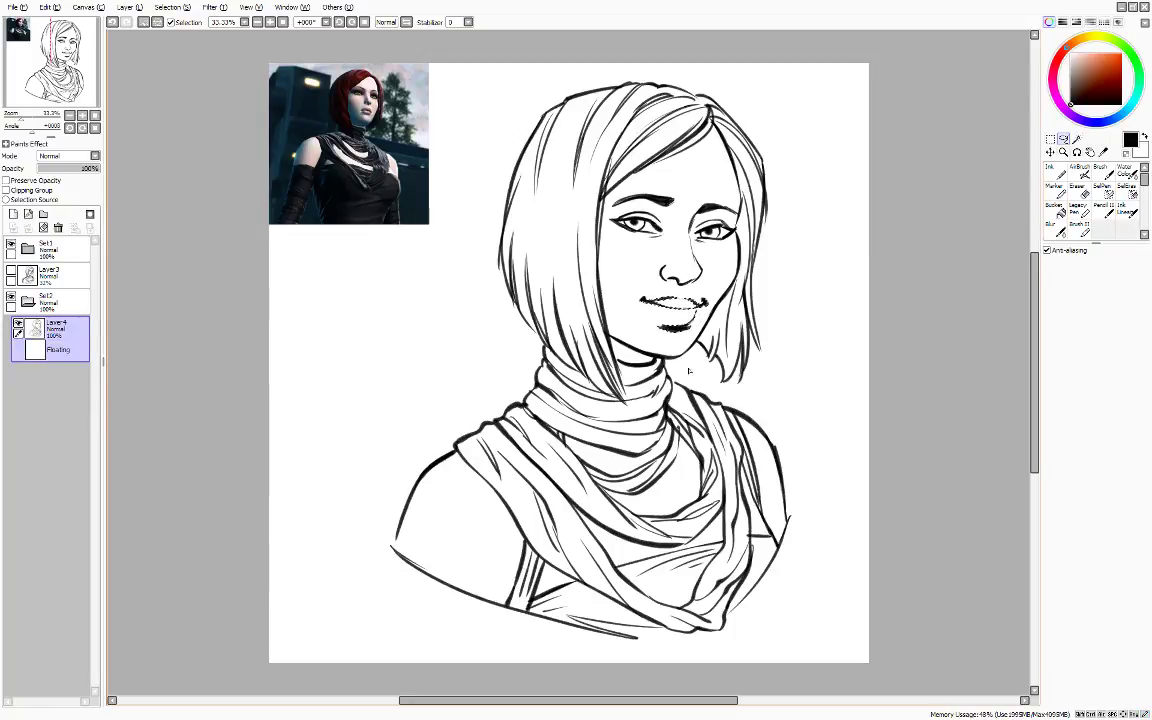
drag(709, 333, 690, 323)
click(1047, 307)
click(1058, 336)
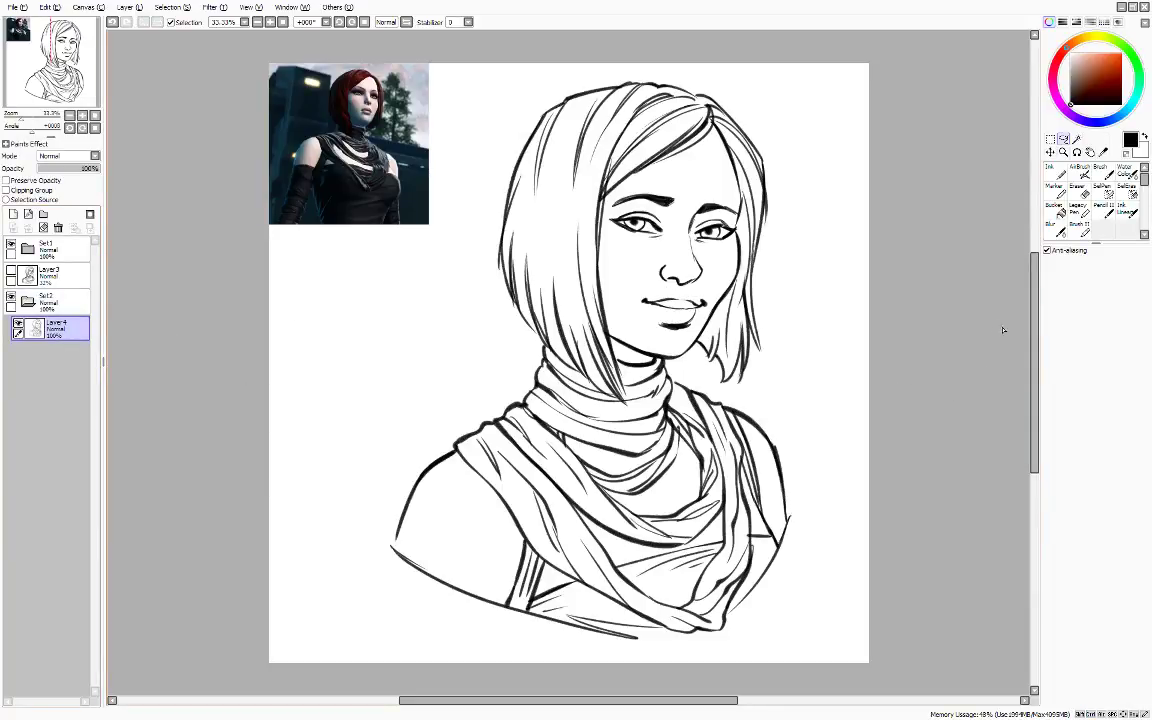
- Return to the ink lineart brush, add a new layer below the Set2 folder, and collapse that folder
click(1127, 210)
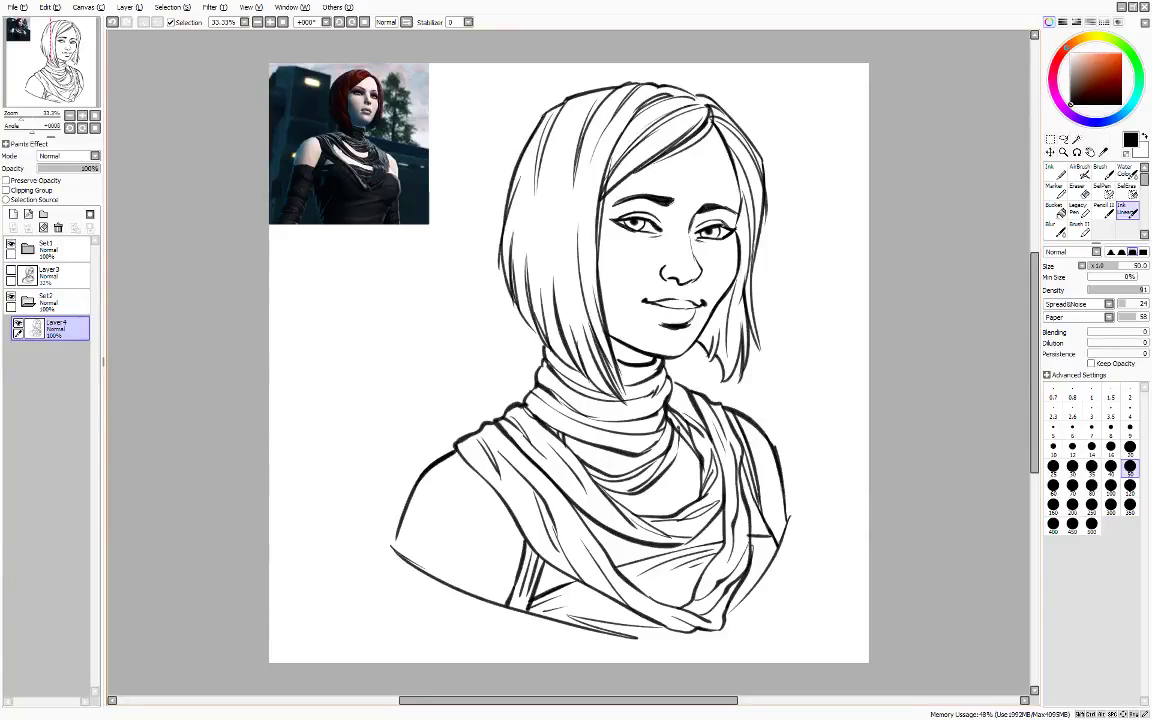
click(13, 214)
drag(57, 327, 64, 394)
click(28, 301)
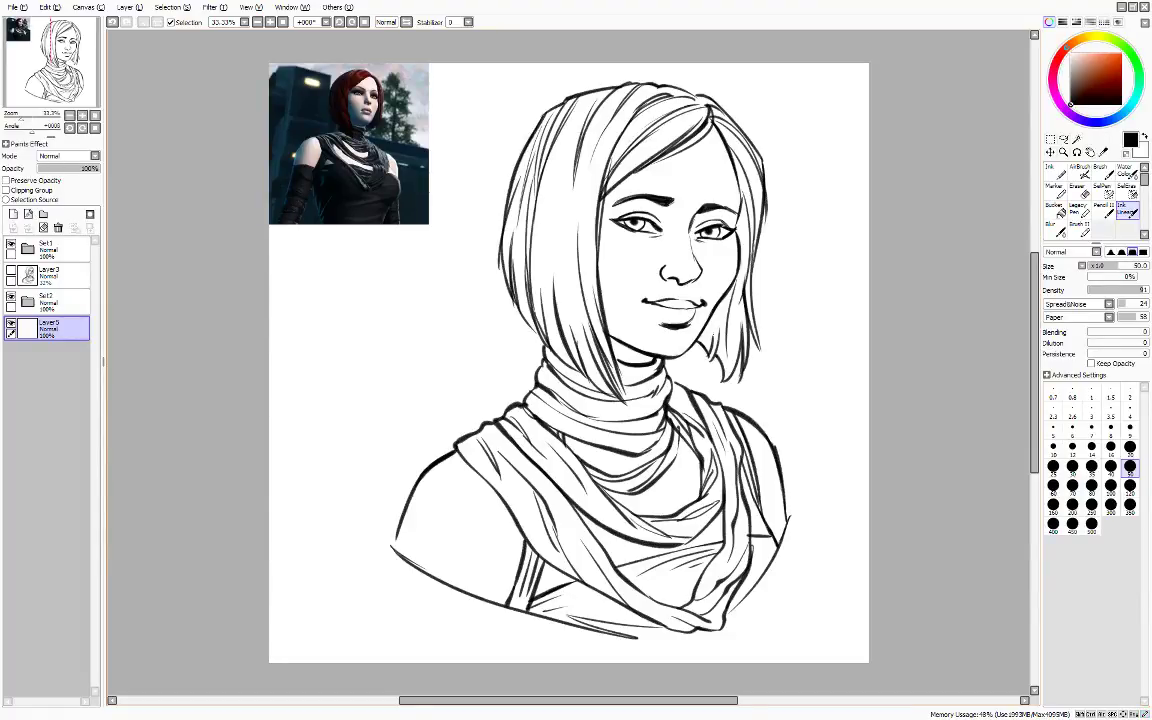
- Set the brush size to 35 and ink finer strands through the fringe, the far-side hair and beside the near cheek
click(1091, 467)
drag(658, 109, 606, 170)
drag(696, 113, 609, 186)
drag(669, 132, 603, 194)
mouse_move(717, 125)
mouse_down()
mouse_move(755, 192)
mouse_move(748, 251)
mouse_move(712, 343)
mouse_up()
drag(712, 311, 703, 345)
drag(733, 303, 725, 378)
drag(587, 161, 579, 267)
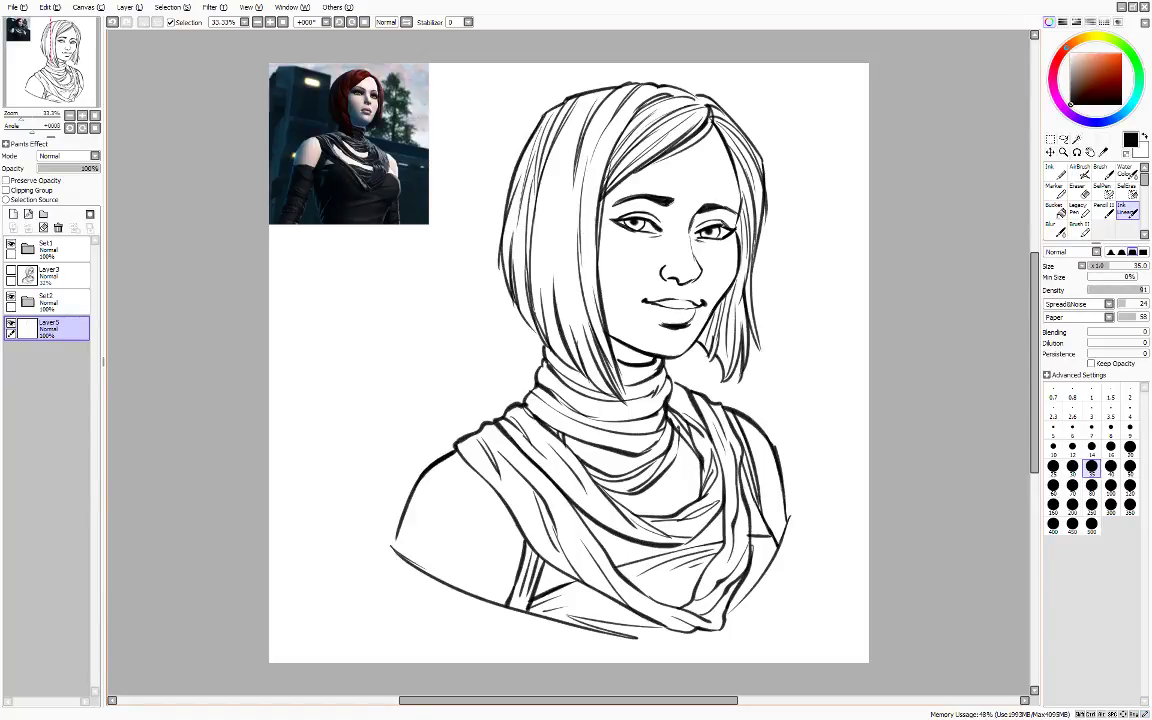
- Ink fine strands throughout the bob's near side, from the cheek around to the back of the head
drag(581, 216, 602, 335)
drag(585, 253, 607, 343)
drag(596, 155, 589, 270)
drag(543, 122, 505, 298)
drag(508, 241, 525, 326)
drag(566, 224, 598, 375)
drag(572, 288, 611, 395)
drag(554, 174, 539, 312)
drag(542, 217, 546, 327)
drag(491, 208, 516, 330)
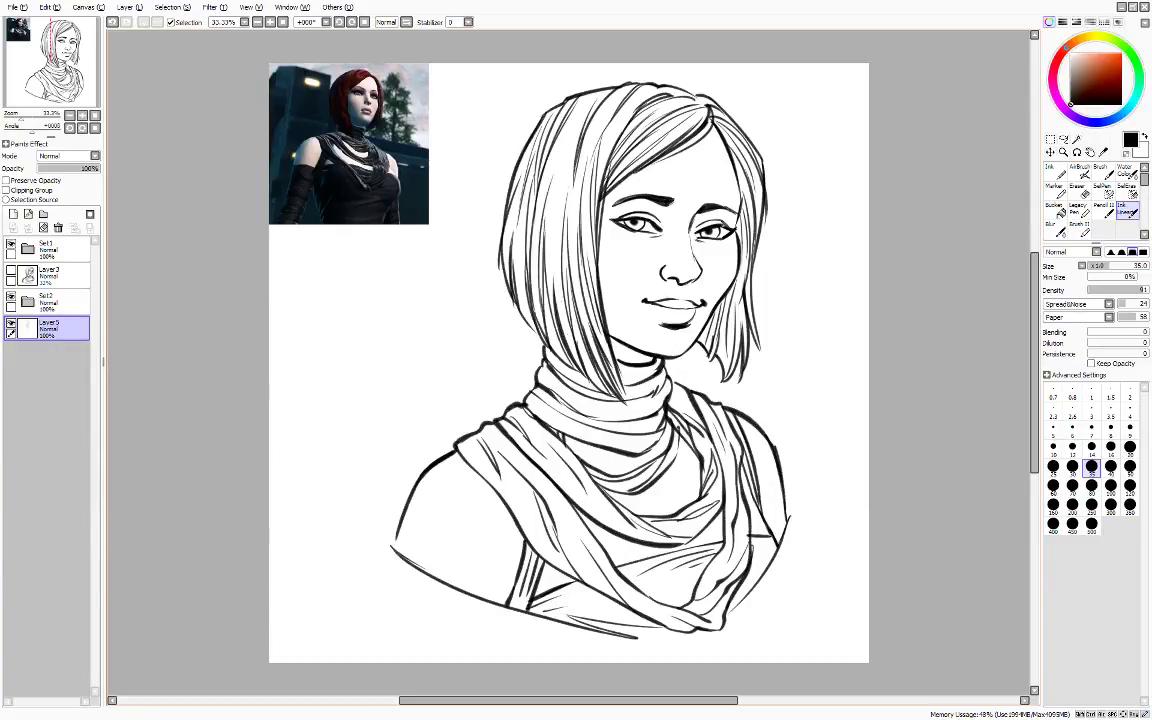
mouse_move(501, 171)
mouse_down()
mouse_move(497, 271)
mouse_move(509, 302)
mouse_move(462, 271)
mouse_up()
drag(516, 232, 531, 332)
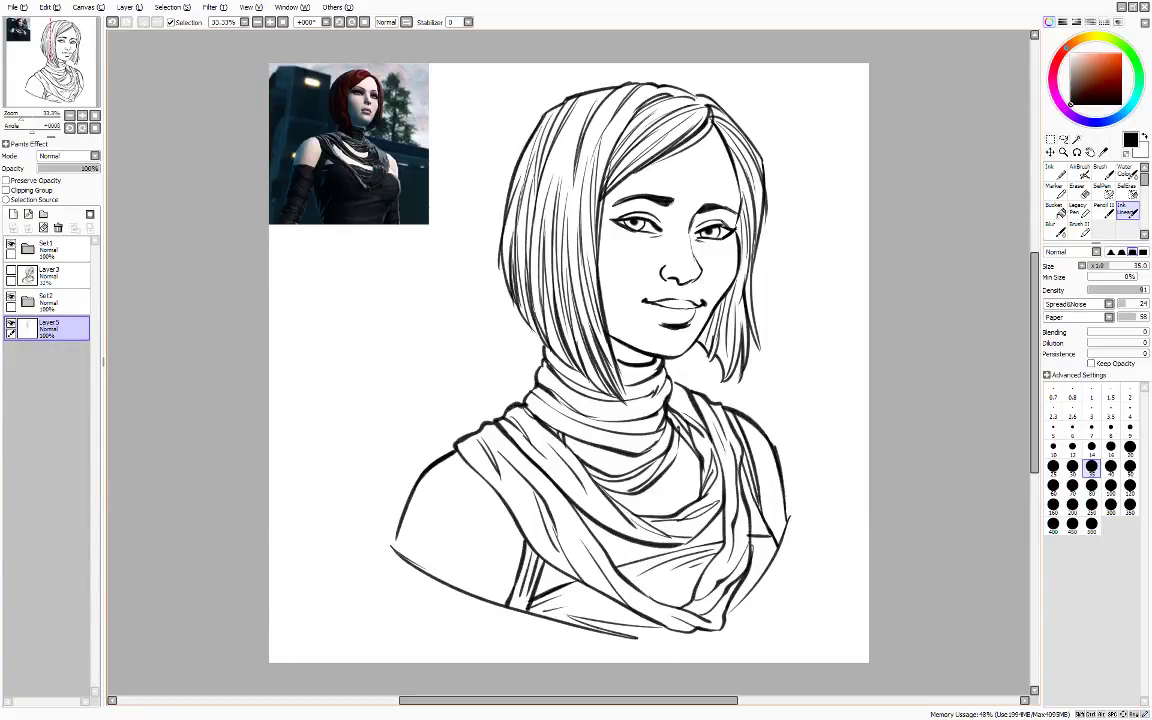
- Create a new folder below Set2, move the fine-strand layer into it, and add a new layer beneath that one
click(43, 214)
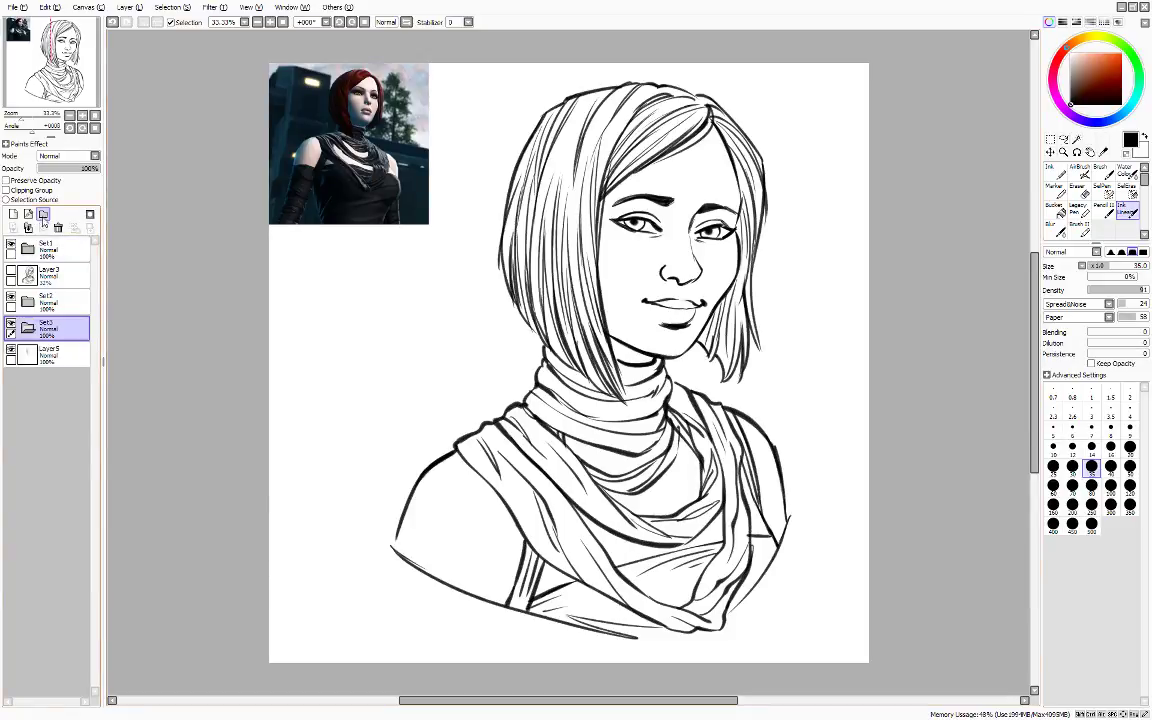
drag(66, 329, 69, 389)
click(62, 353)
click(13, 214)
- Hide the fine-strand layer and the Set1 reference folder, and choose a muted grey-brown colour
click(18, 350)
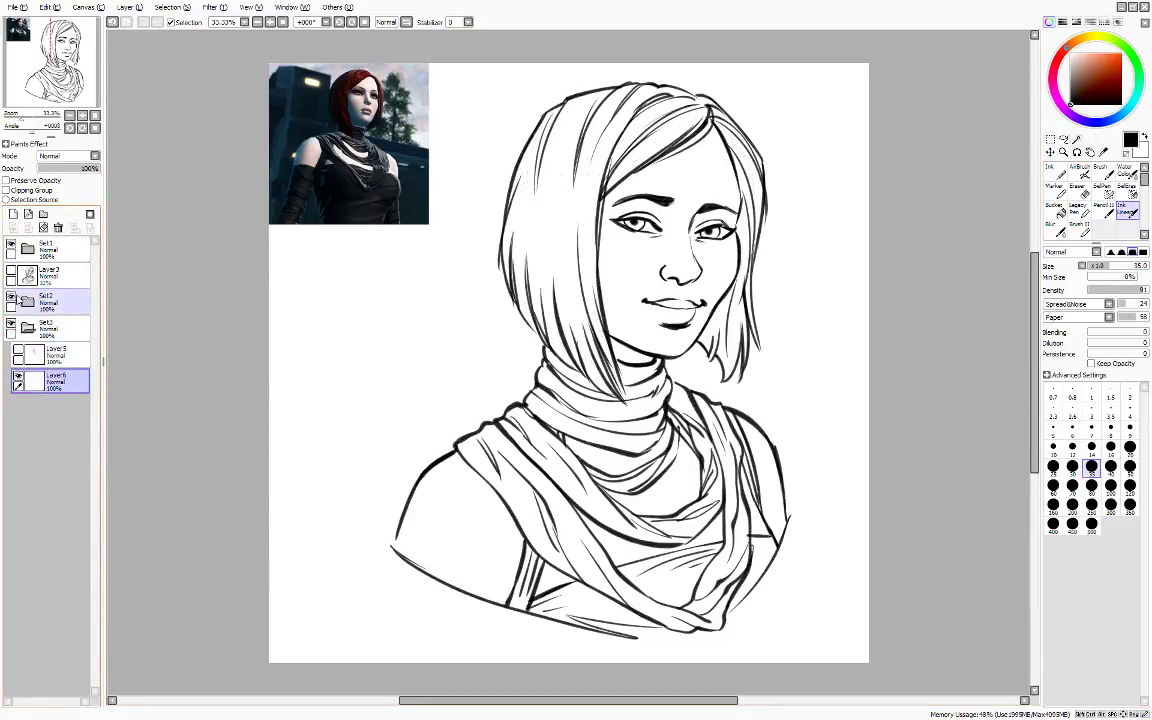
click(13, 245)
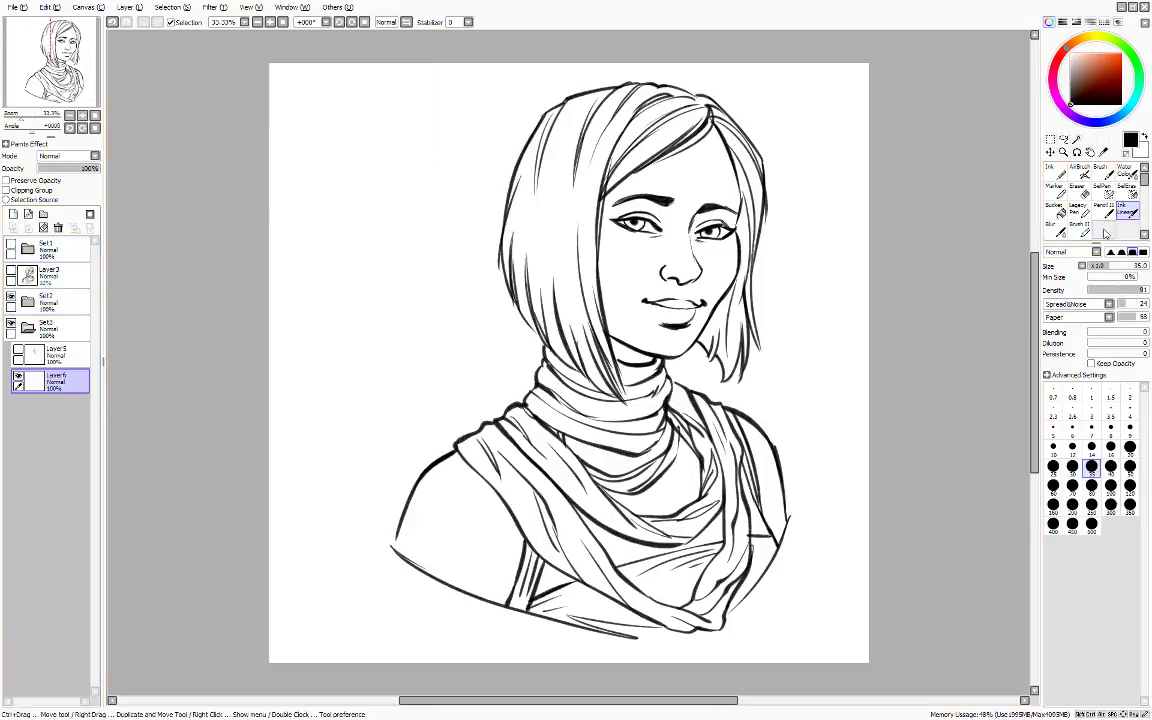
click(1090, 82)
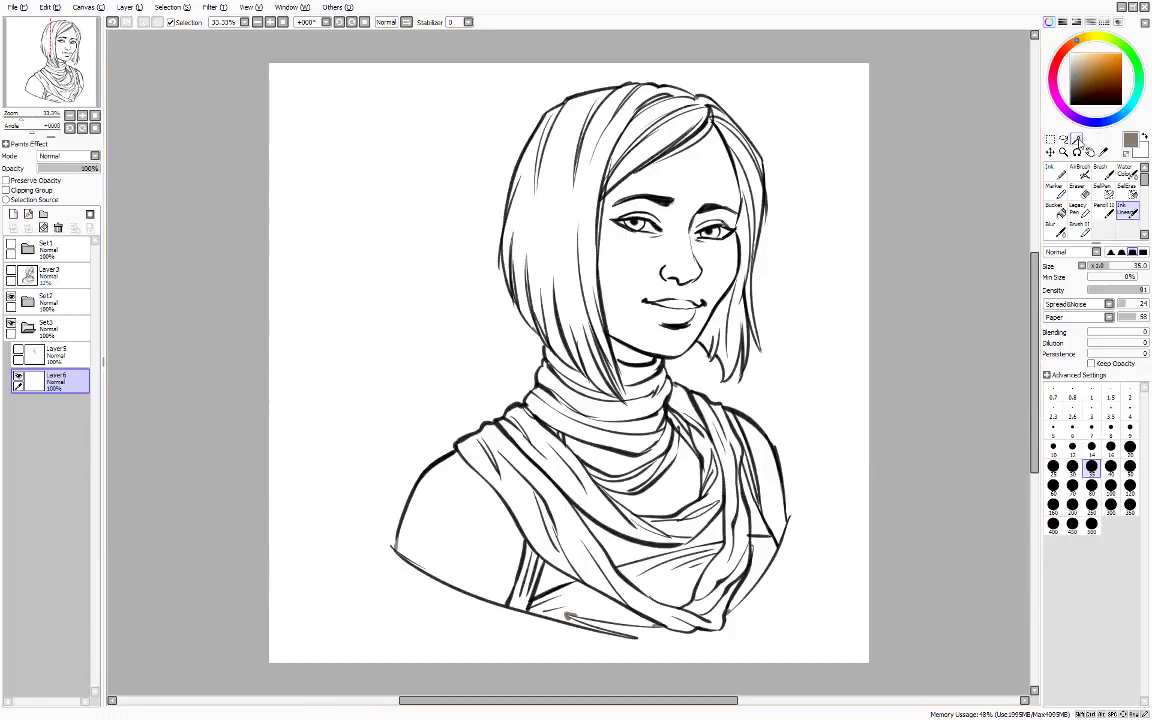
- Select the background with the Magic Wand using All Image as target, invert the selection, fill the bust with the grey-brown, and deselect
click(1076, 138)
click(1047, 340)
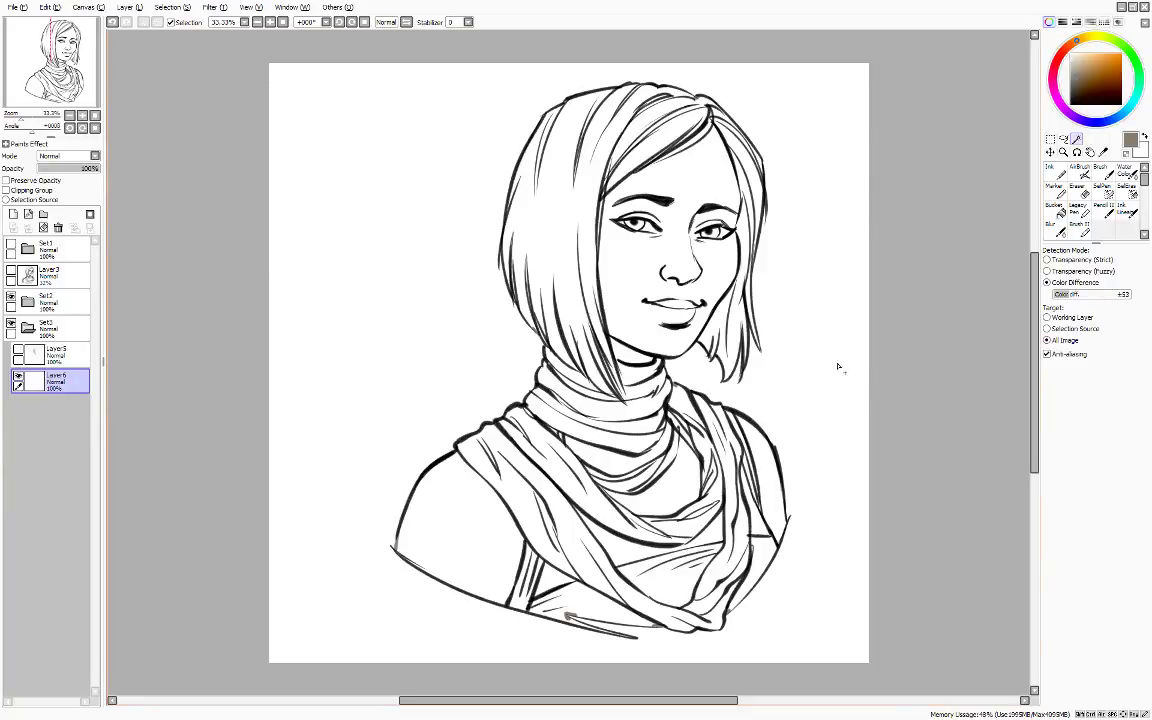
click(832, 367)
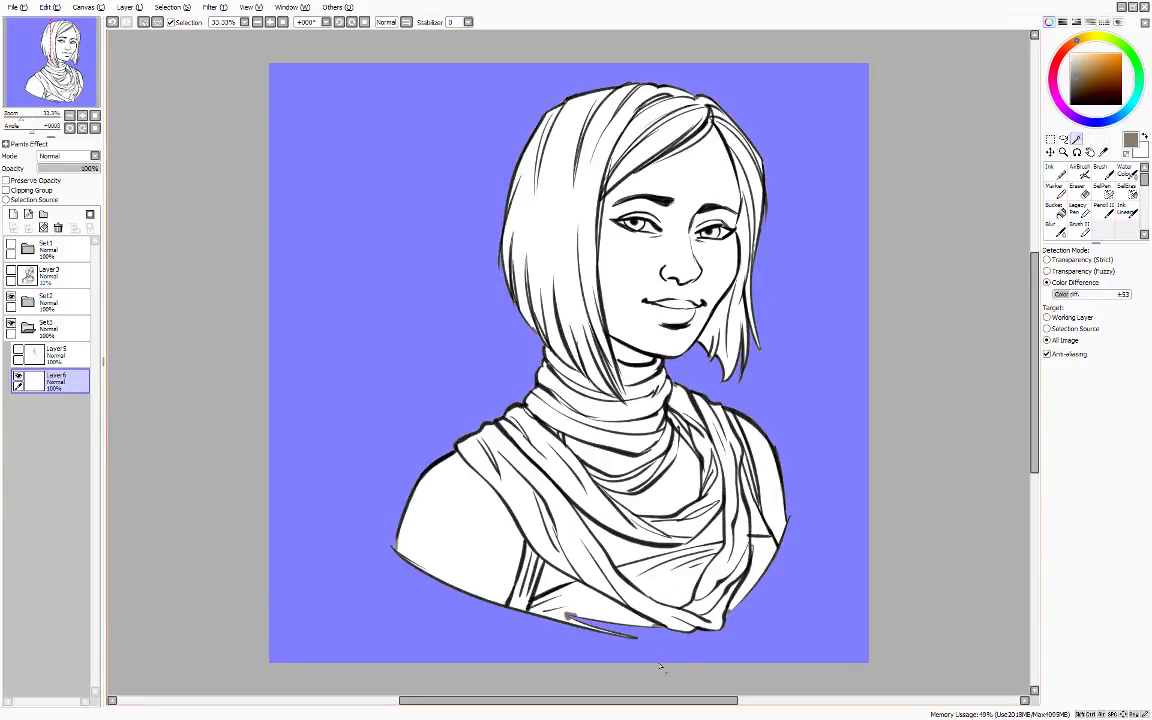
click(177, 8)
click(182, 64)
click(127, 9)
click(147, 152)
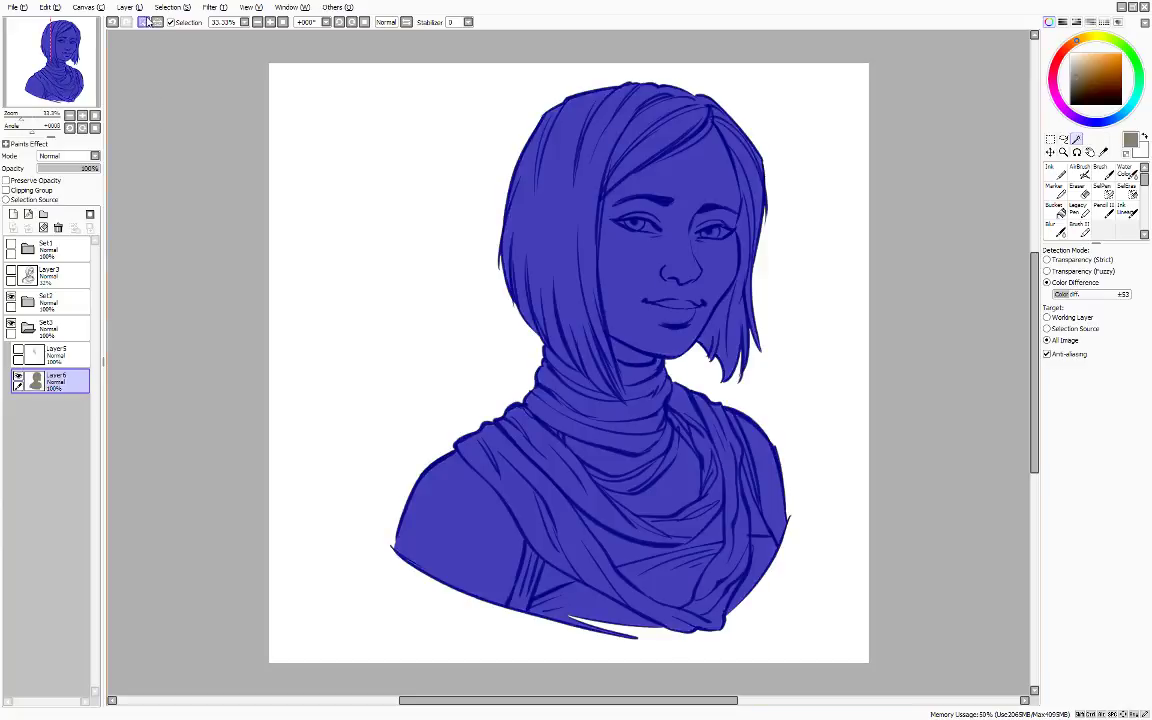
click(143, 22)
- Touch up the edges of the flat bust silhouette and check it against the sketch in Layer3
click(1127, 211)
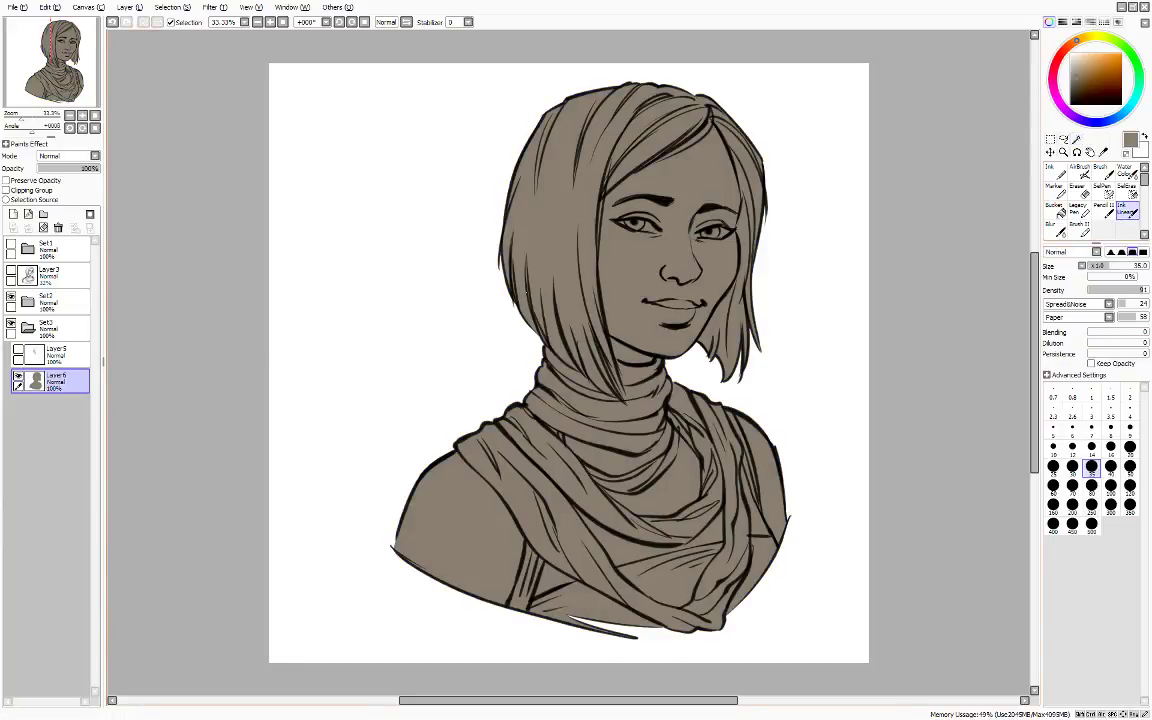
key(e)
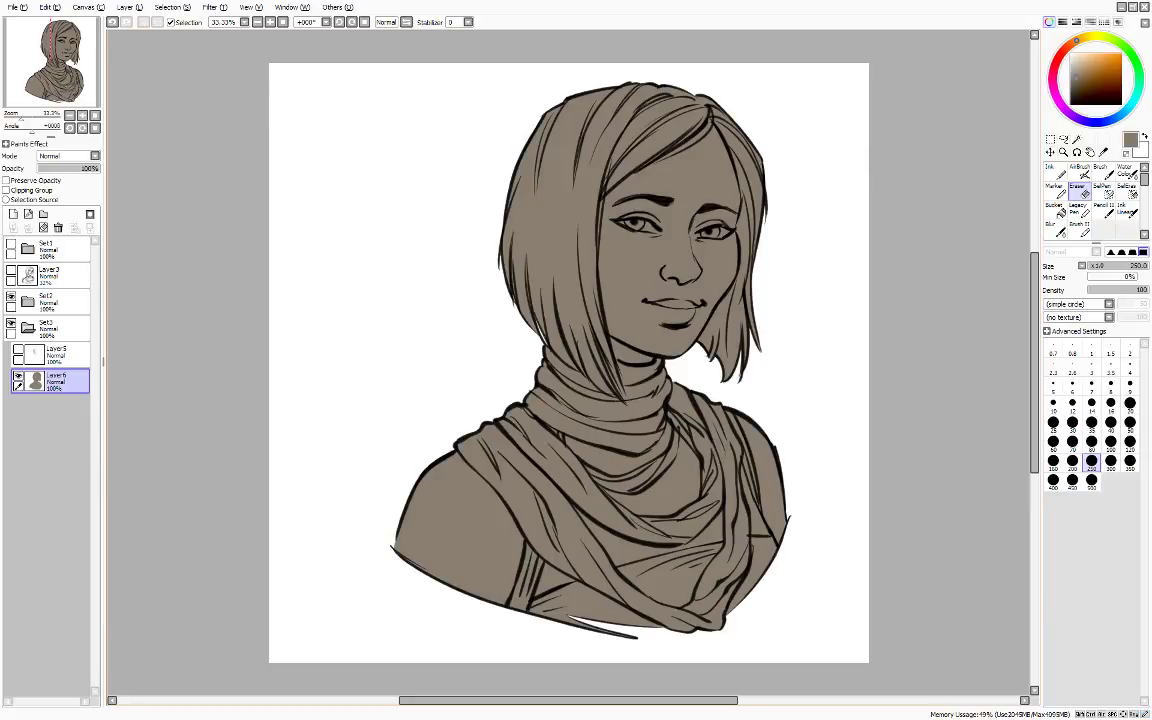
click(1127, 210)
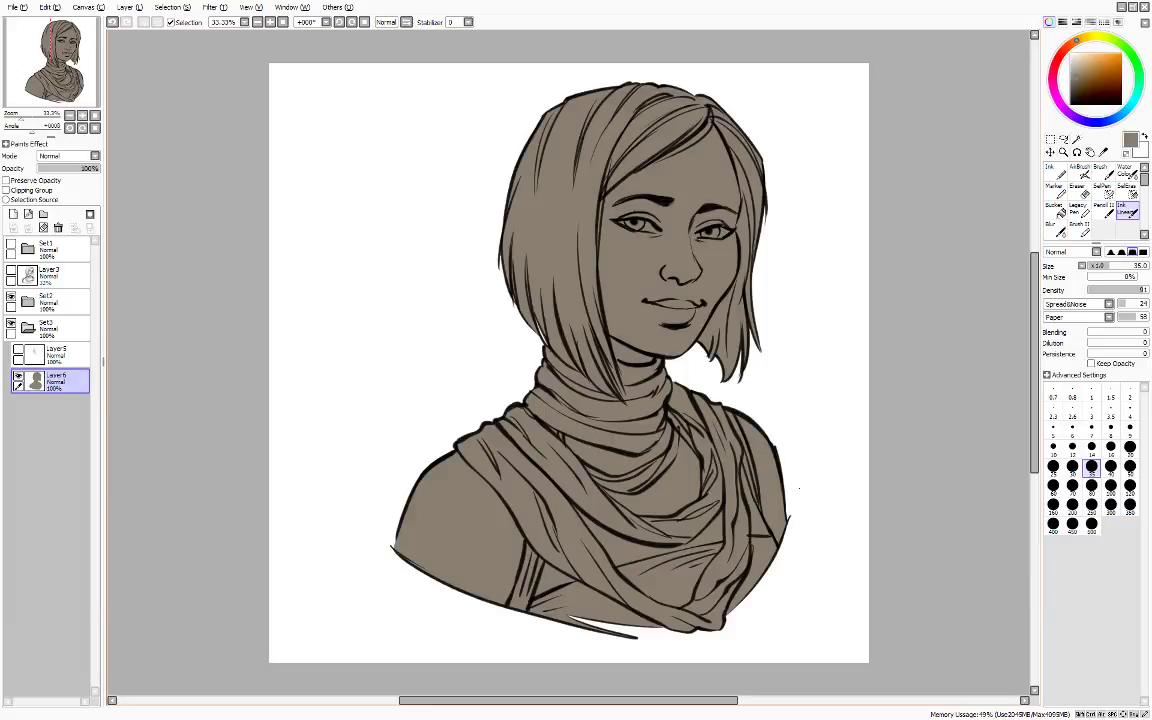
click(10, 273)
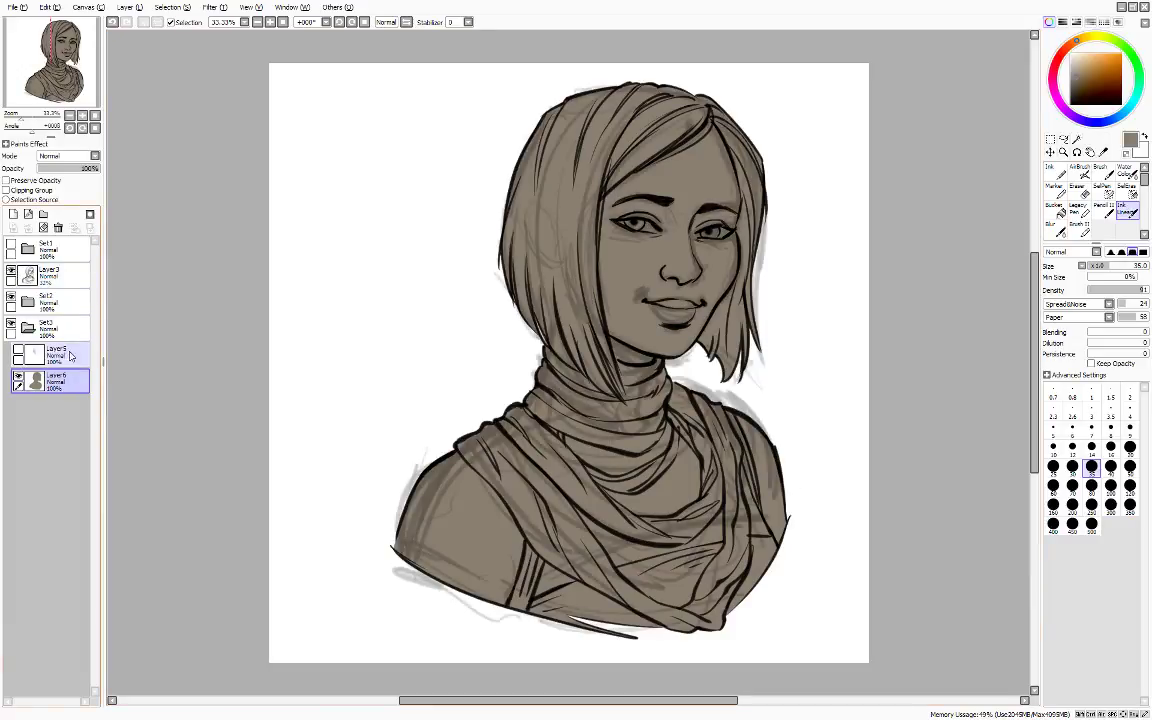
click(10, 273)
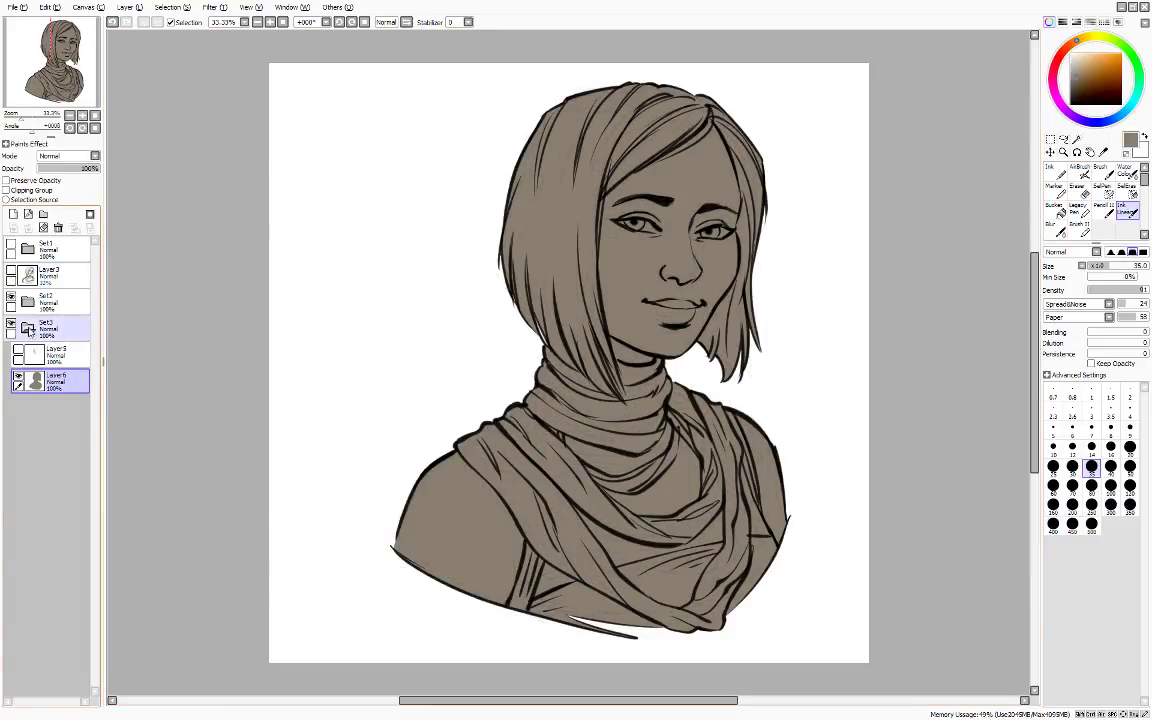
- Create a new folder between Set2 and Set3 and show the Set1 reference folder
click(30, 330)
click(43, 214)
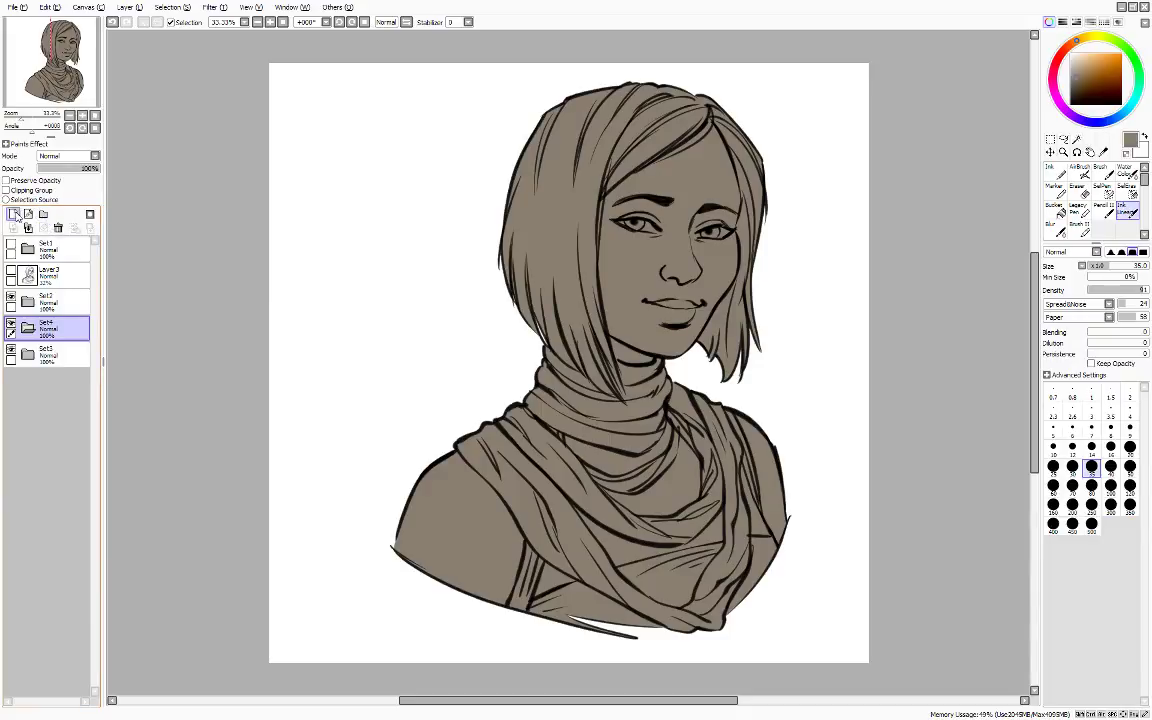
key(ctrl+v)
click(50, 355)
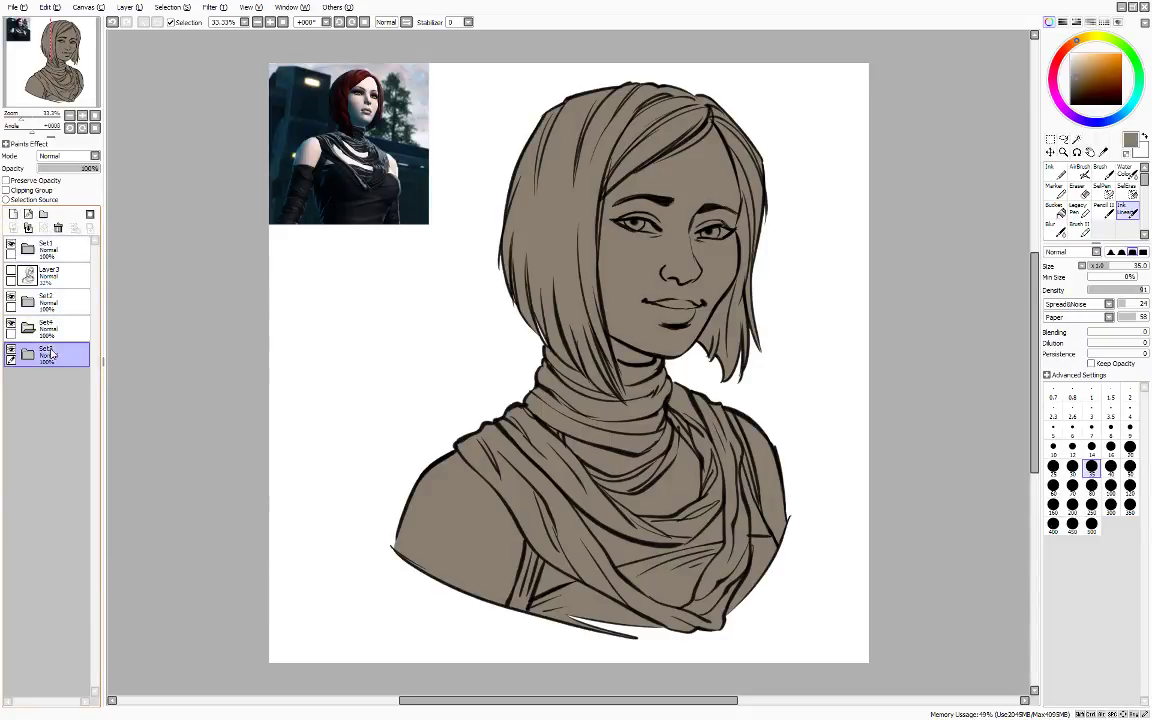
- Adjust the hue of the flat fill on Layer6 to a slightly warmer, redder brown
click(30, 356)
click(55, 408)
click(215, 8)
click(228, 32)
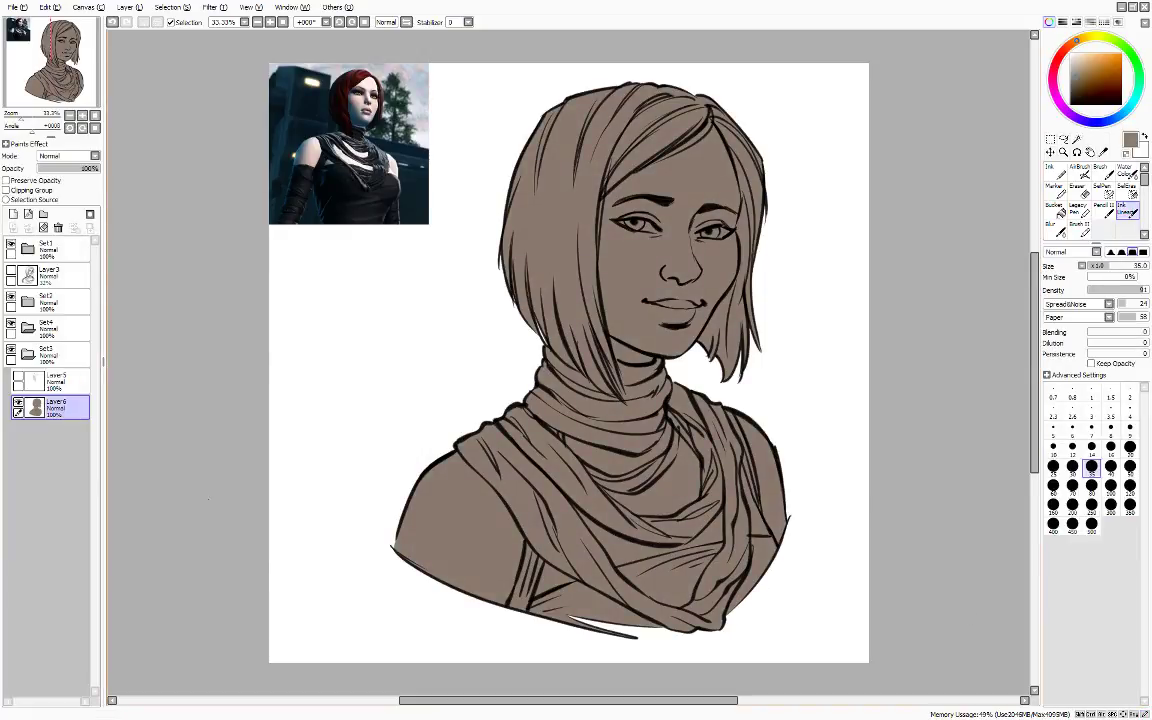
click(29, 354)
- Make the Set4 folder a clipping group in Multiply mode and add a new layer inside it
click(49, 330)
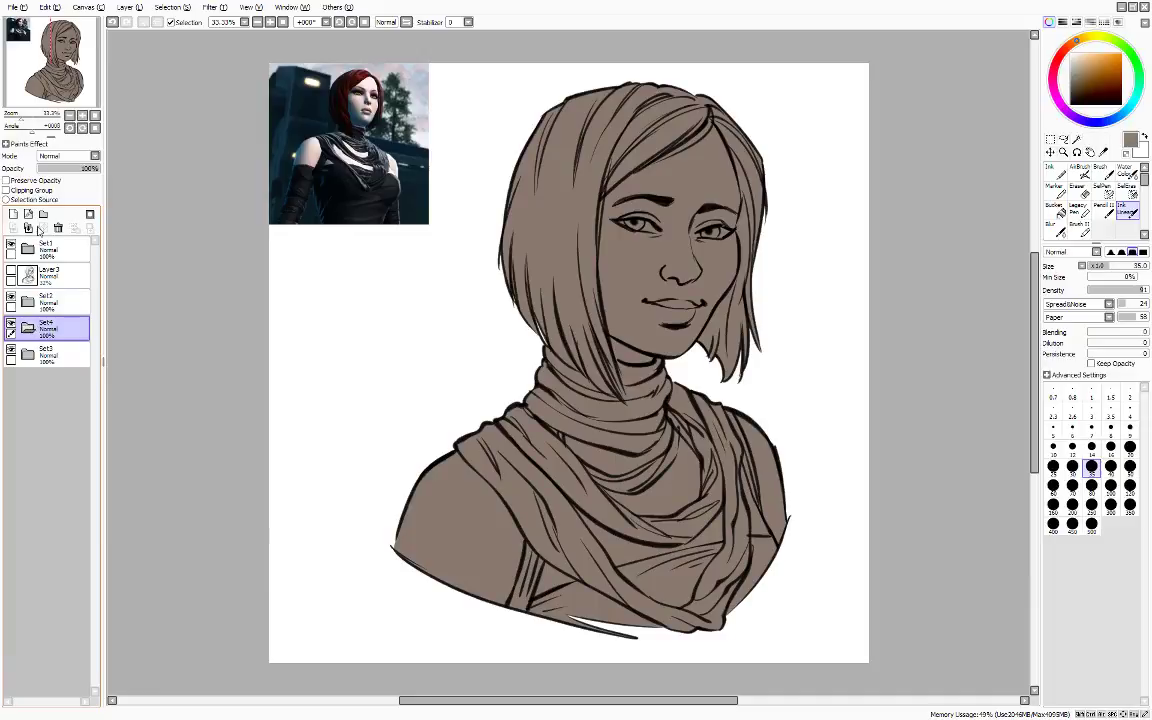
click(32, 190)
click(69, 158)
click(70, 187)
click(14, 215)
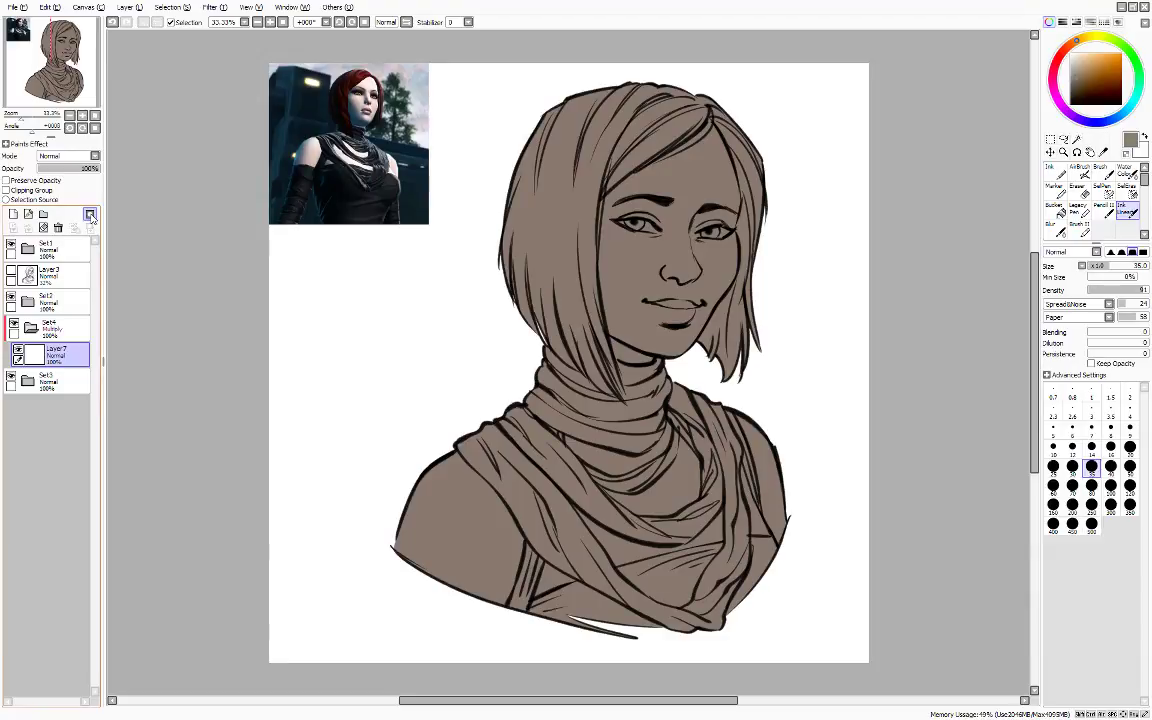
- Using the Ink brush at size 80 in a muted pinkish grey, shade the eye sockets and the corners of the mouth
click(1056, 173)
click(1092, 443)
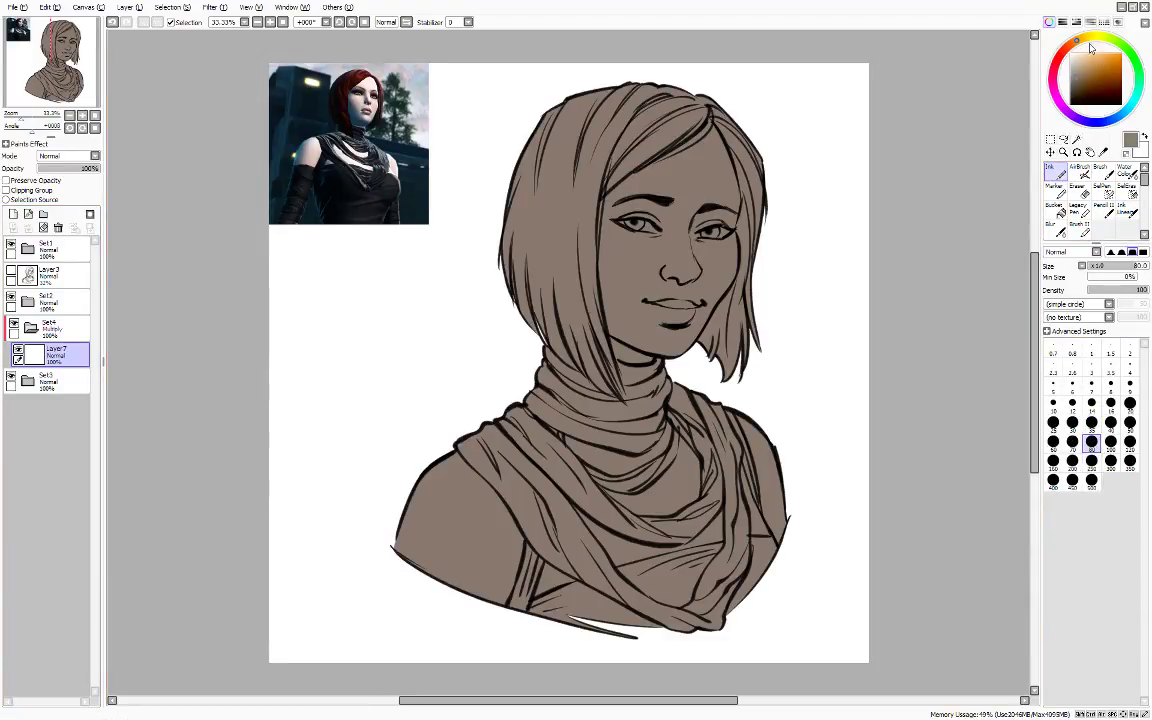
click(1054, 71)
drag(1086, 65, 1080, 60)
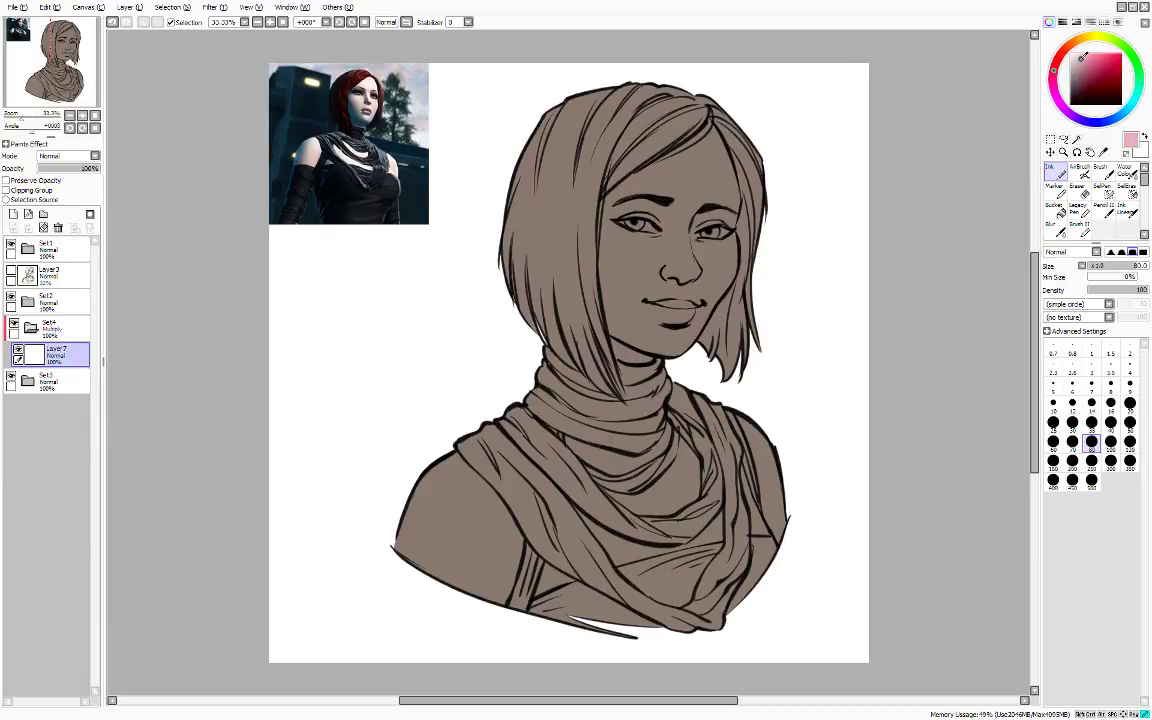
click(1059, 58)
click(1075, 71)
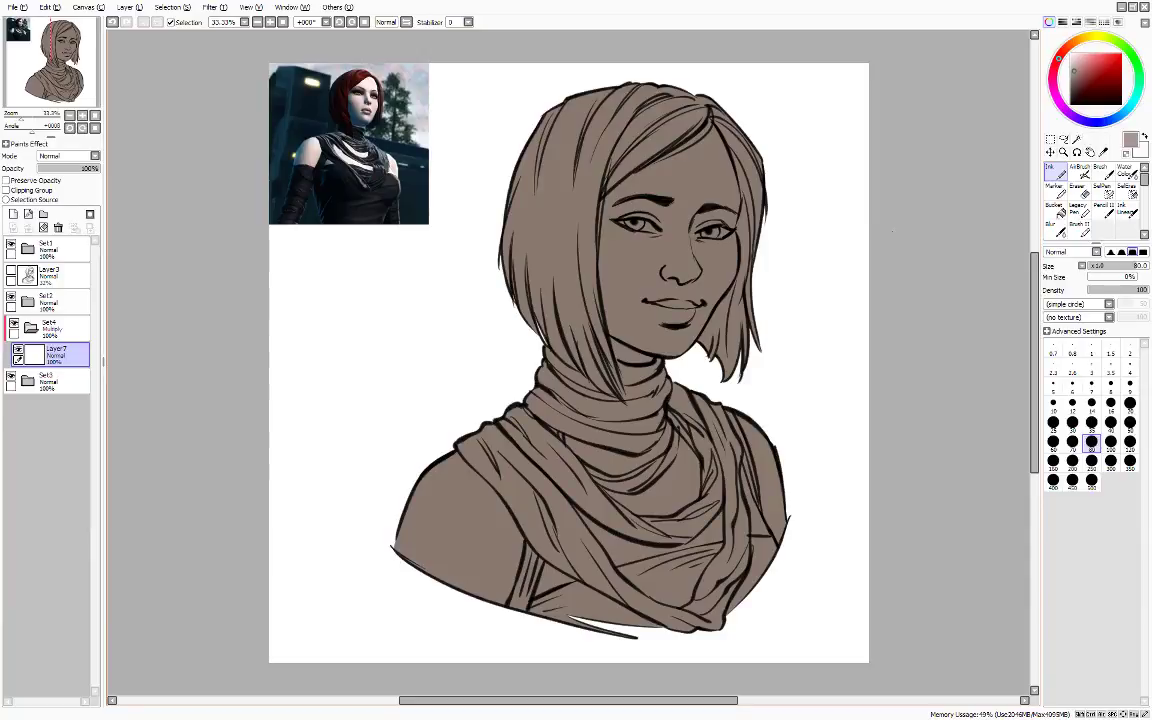
key(h)
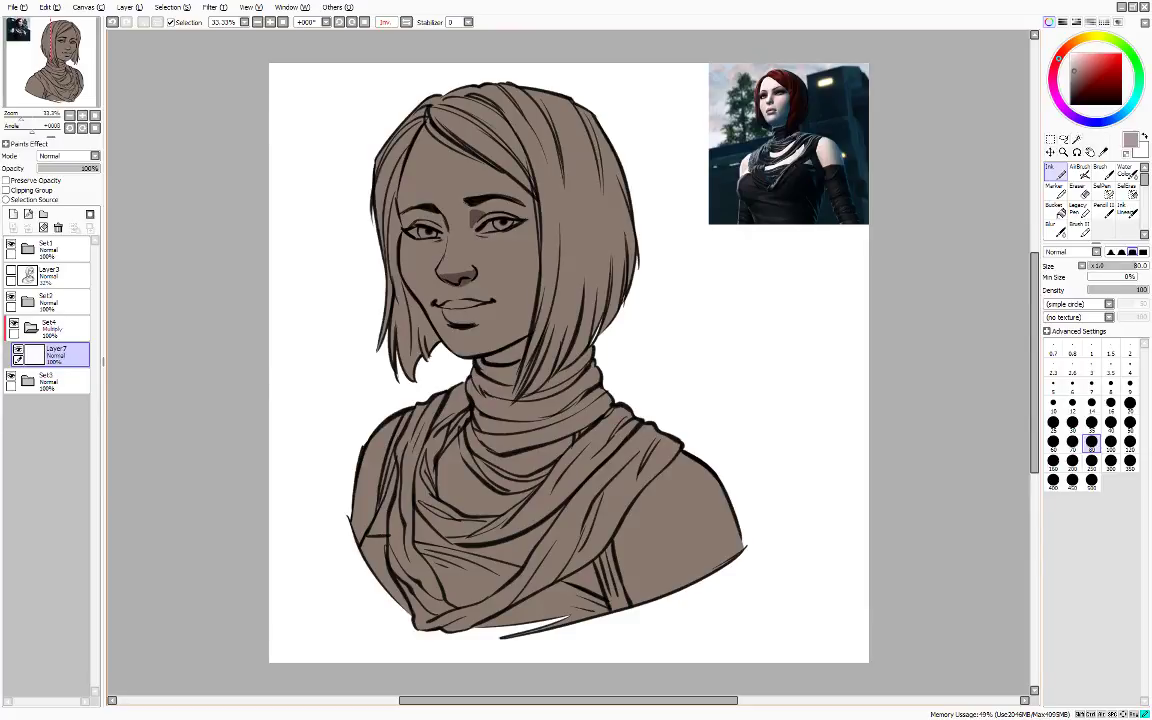
key(e)
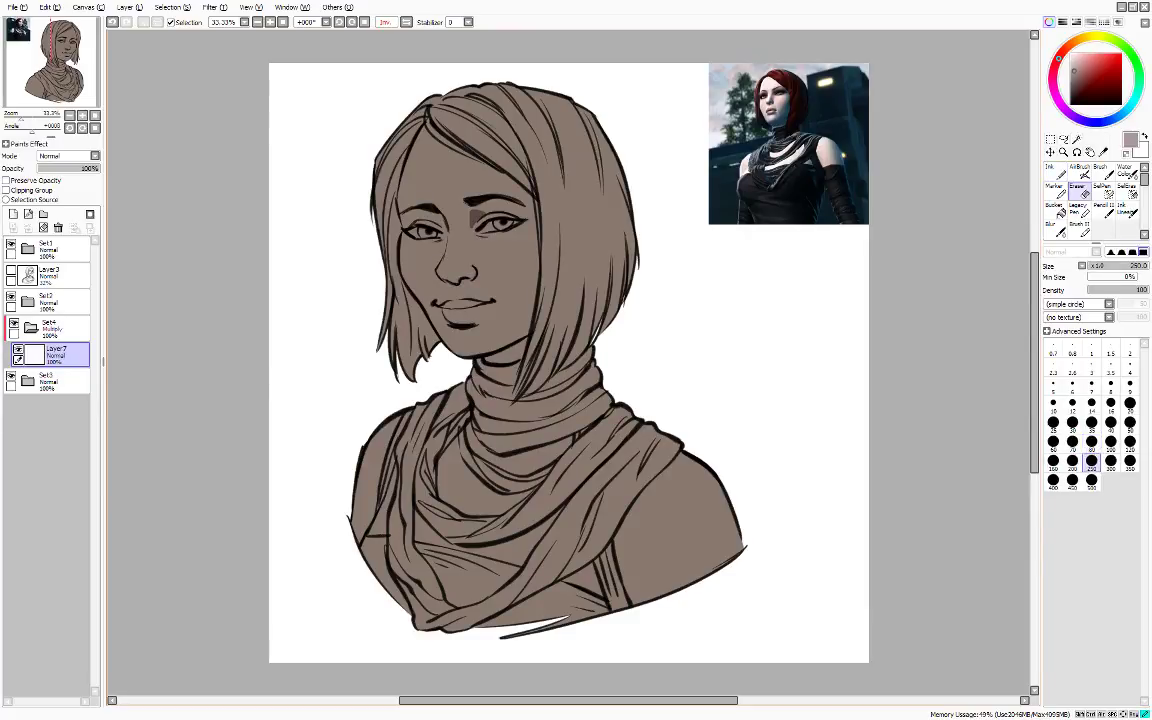
key(e)
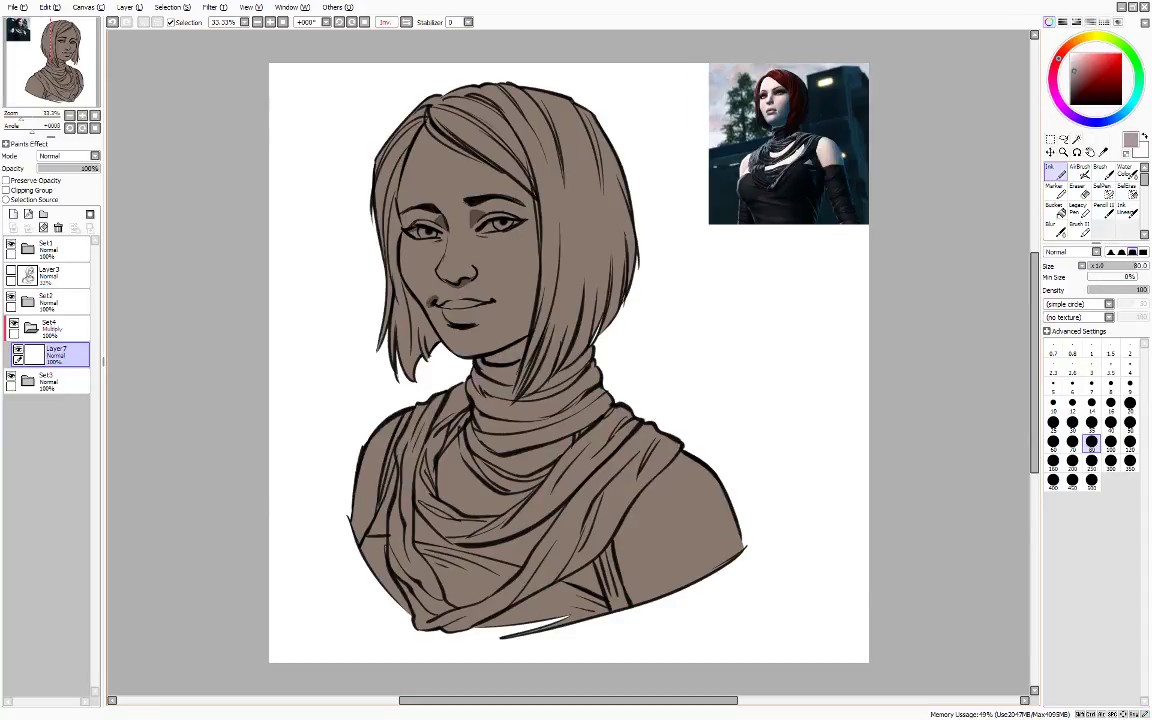
key(h)
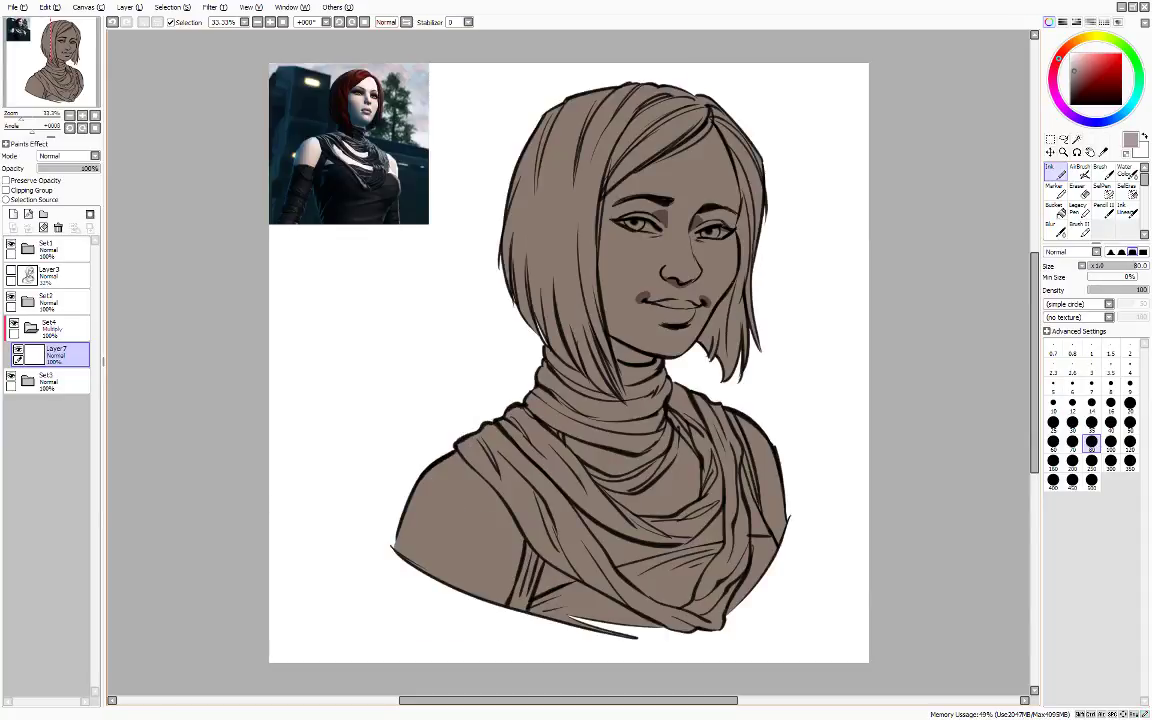
- Shade the lower strands of the bob on both sides, the upper lip and the neck beneath the chin
mouse_move(616, 363)
mouse_down()
mouse_move(634, 369)
mouse_move(614, 344)
mouse_move(651, 360)
mouse_move(622, 371)
mouse_up()
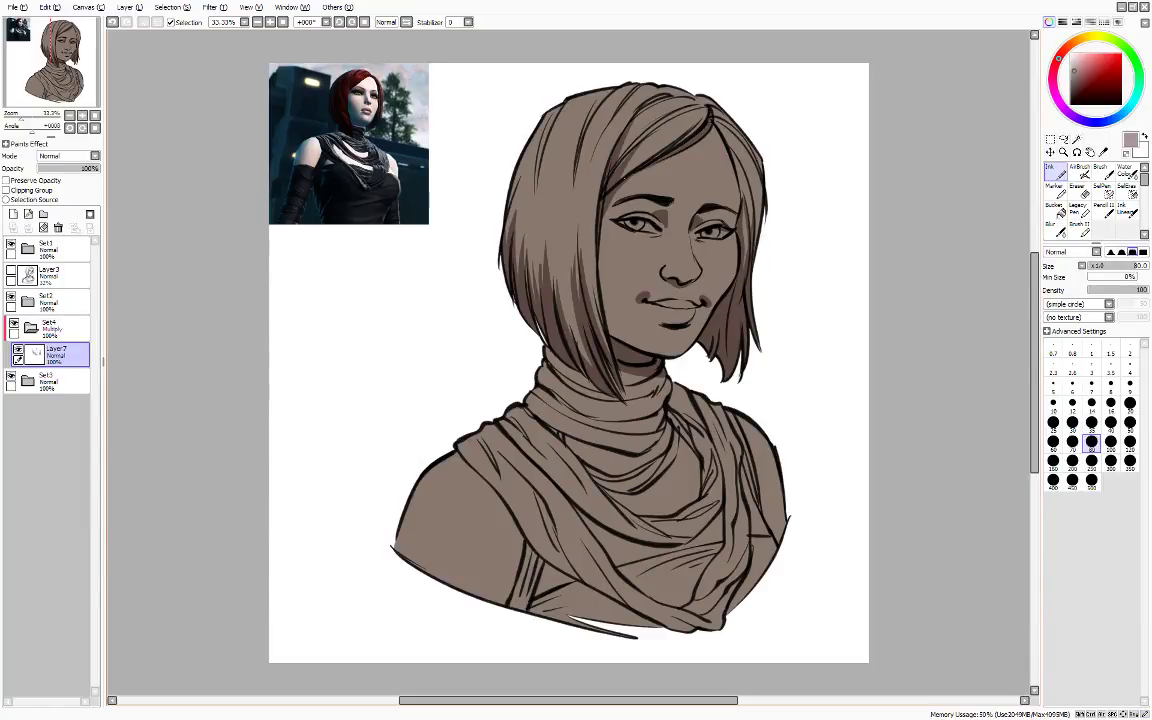
key(ctrl+z)
key(ctrl+y)
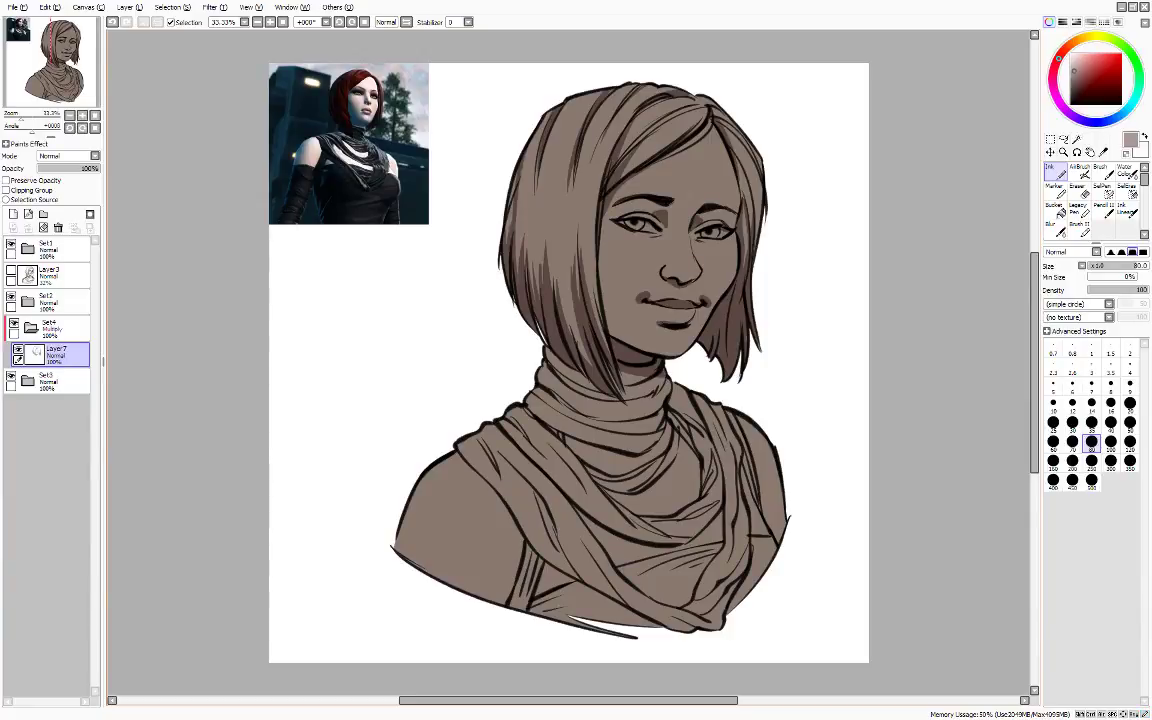
- Shade the scarf's far-side drape, its lower chest folds and the long fold running down from the near shoulder
mouse_move(629, 388)
mouse_down()
mouse_move(652, 401)
mouse_move(634, 387)
mouse_move(670, 388)
mouse_move(694, 437)
mouse_move(716, 449)
mouse_up()
mouse_move(669, 413)
mouse_down()
mouse_move(711, 489)
mouse_move(700, 528)
mouse_move(720, 512)
mouse_up()
drag(717, 440, 724, 549)
drag(741, 458, 738, 517)
mouse_move(665, 461)
mouse_down()
mouse_move(660, 496)
mouse_move(674, 499)
mouse_move(631, 554)
mouse_move(640, 566)
mouse_up()
drag(643, 562, 589, 561)
mouse_move(590, 540)
mouse_down()
mouse_move(566, 554)
mouse_move(539, 543)
mouse_up()
drag(572, 539, 560, 548)
mouse_move(596, 555)
mouse_down()
mouse_move(581, 562)
mouse_move(591, 568)
mouse_move(504, 488)
mouse_move(482, 443)
mouse_move(507, 502)
mouse_up()
drag(478, 436, 498, 475)
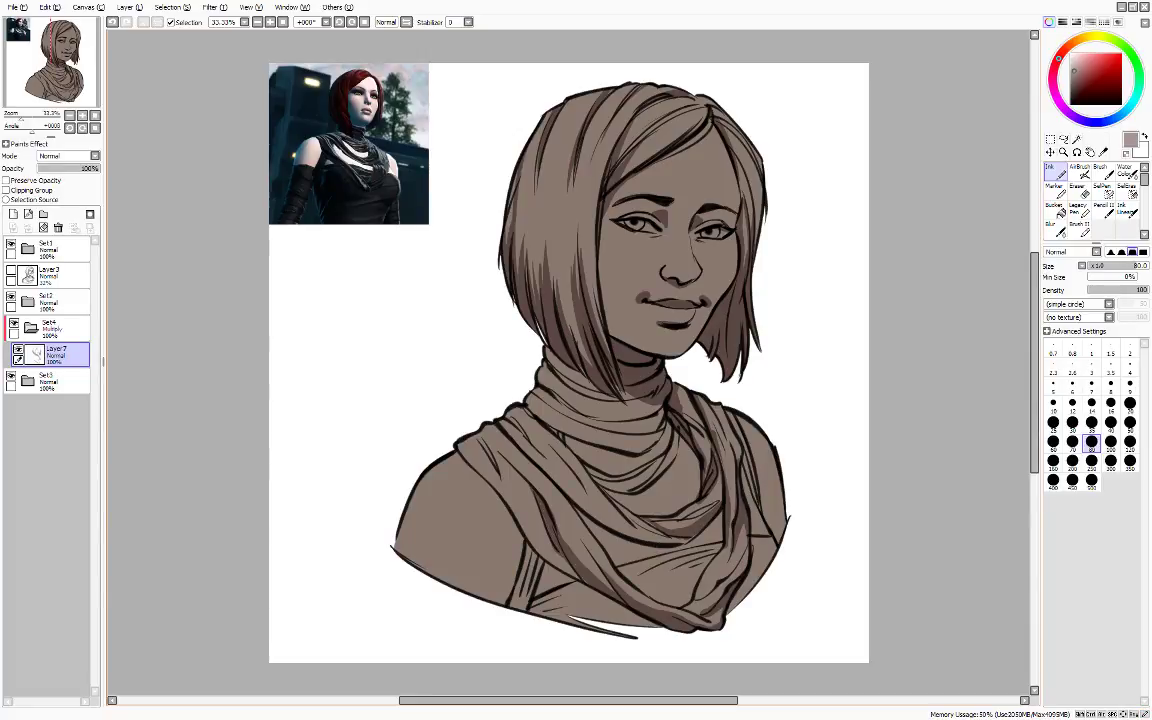
- Shade the scarf folds wrapped around the neck and upper chest, and the near arm beside the strap
mouse_move(485, 429)
mouse_down()
mouse_move(530, 490)
mouse_move(516, 424)
mouse_move(537, 453)
mouse_up()
mouse_move(523, 401)
mouse_down()
mouse_move(539, 417)
mouse_move(540, 390)
mouse_move(621, 427)
mouse_move(651, 421)
mouse_move(641, 434)
mouse_up()
mouse_move(555, 386)
mouse_down()
mouse_move(603, 402)
mouse_move(568, 443)
mouse_up()
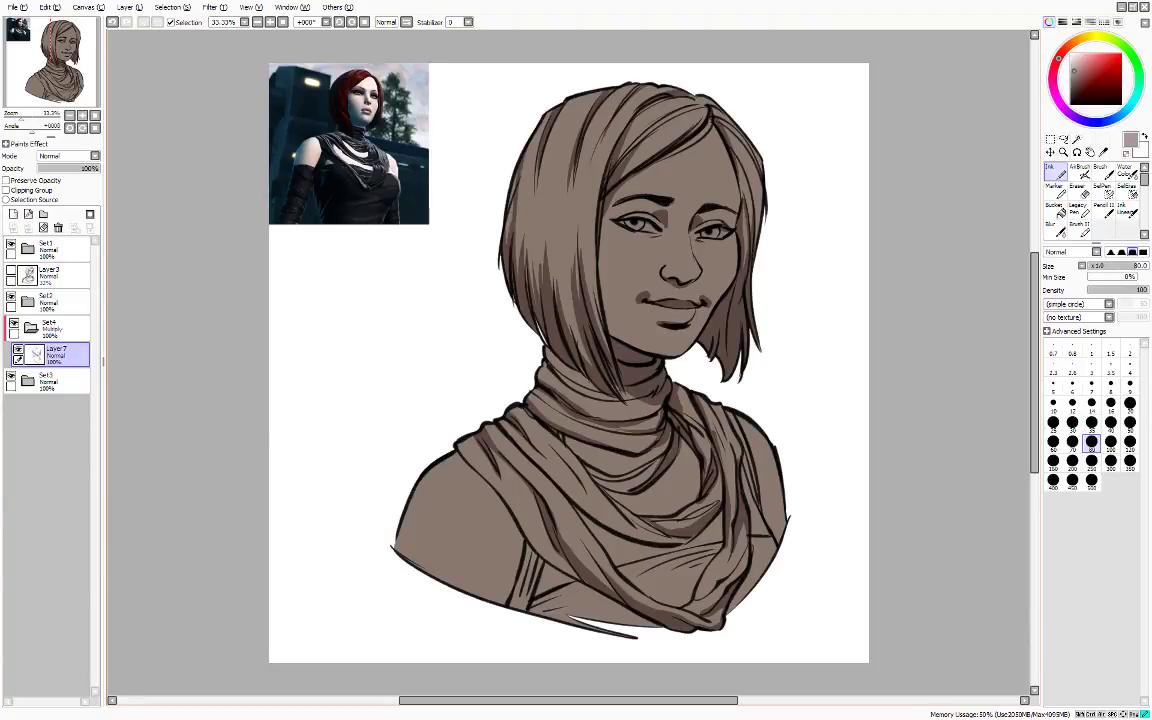
mouse_move(603, 397)
mouse_down()
mouse_move(583, 429)
mouse_move(520, 405)
mouse_up()
drag(579, 435, 559, 443)
drag(545, 352, 571, 382)
mouse_move(543, 347)
mouse_down()
mouse_move(560, 369)
mouse_move(642, 402)
mouse_up()
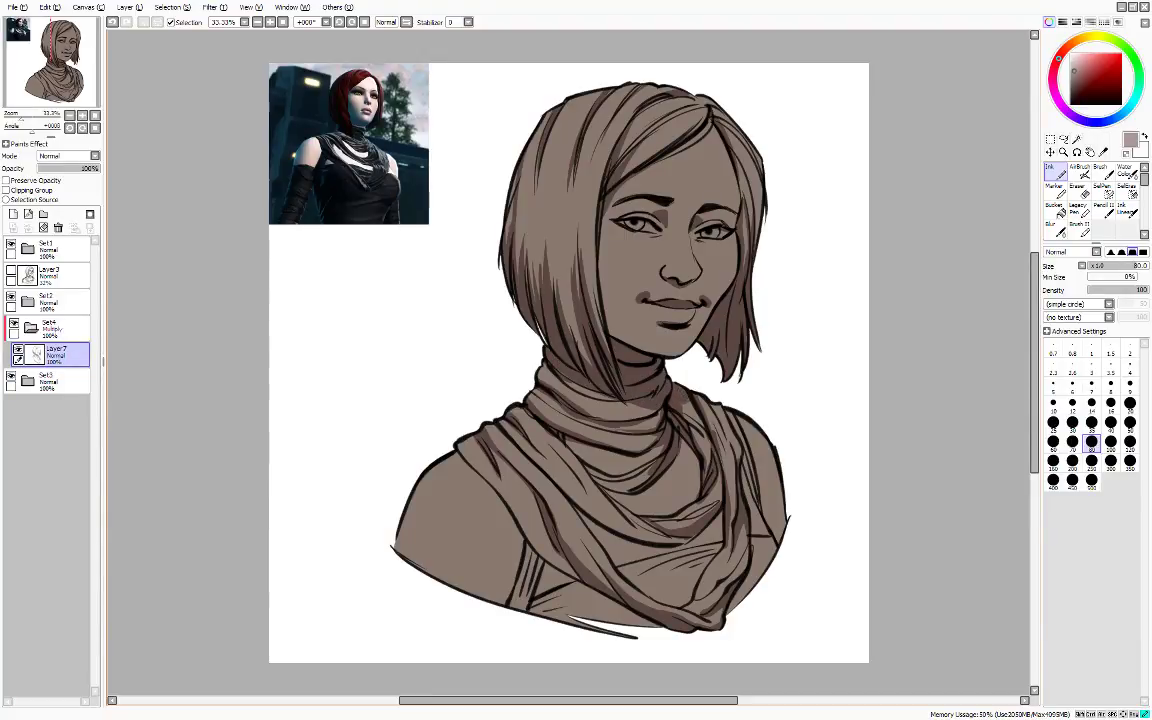
drag(511, 516, 510, 607)
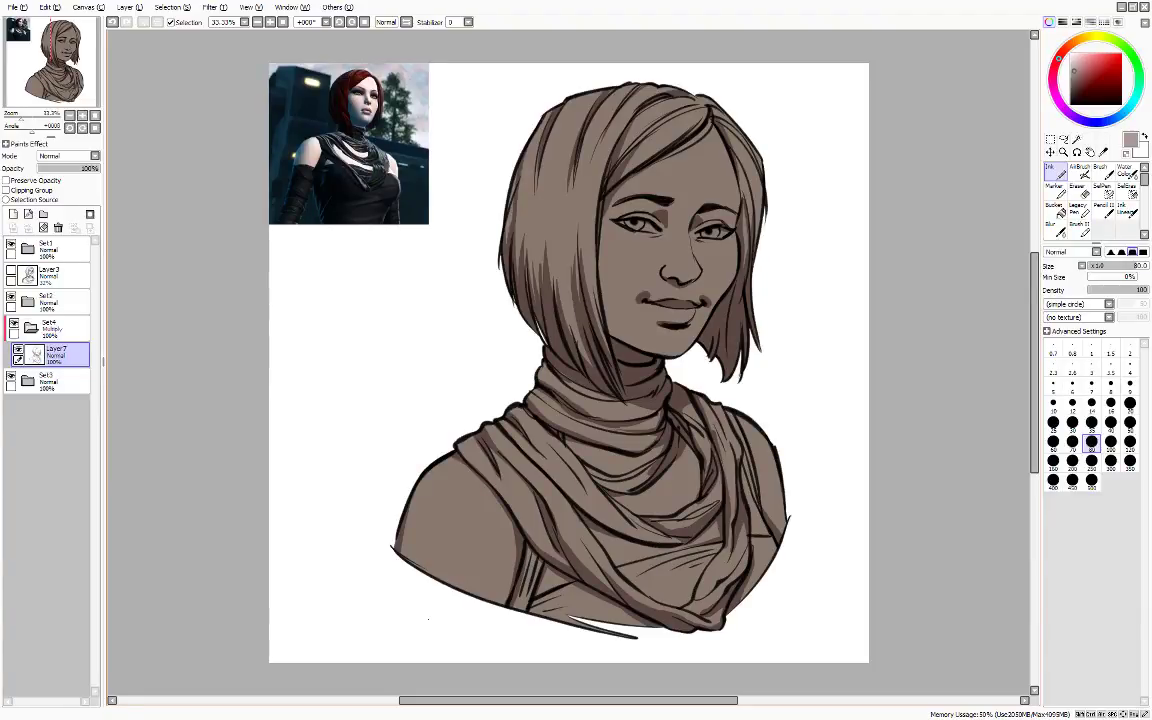
- Add a new layer beneath Layer7 inside the Set4 folder and choose the Marker
click(13, 214)
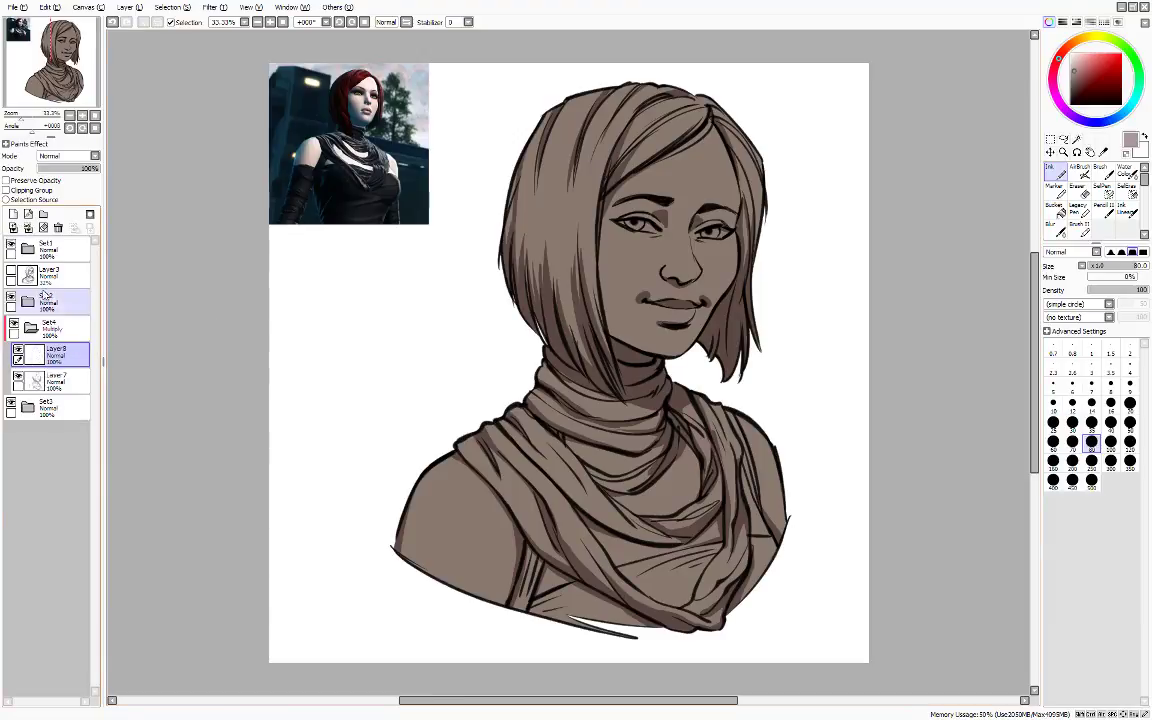
drag(66, 356, 74, 389)
click(1056, 191)
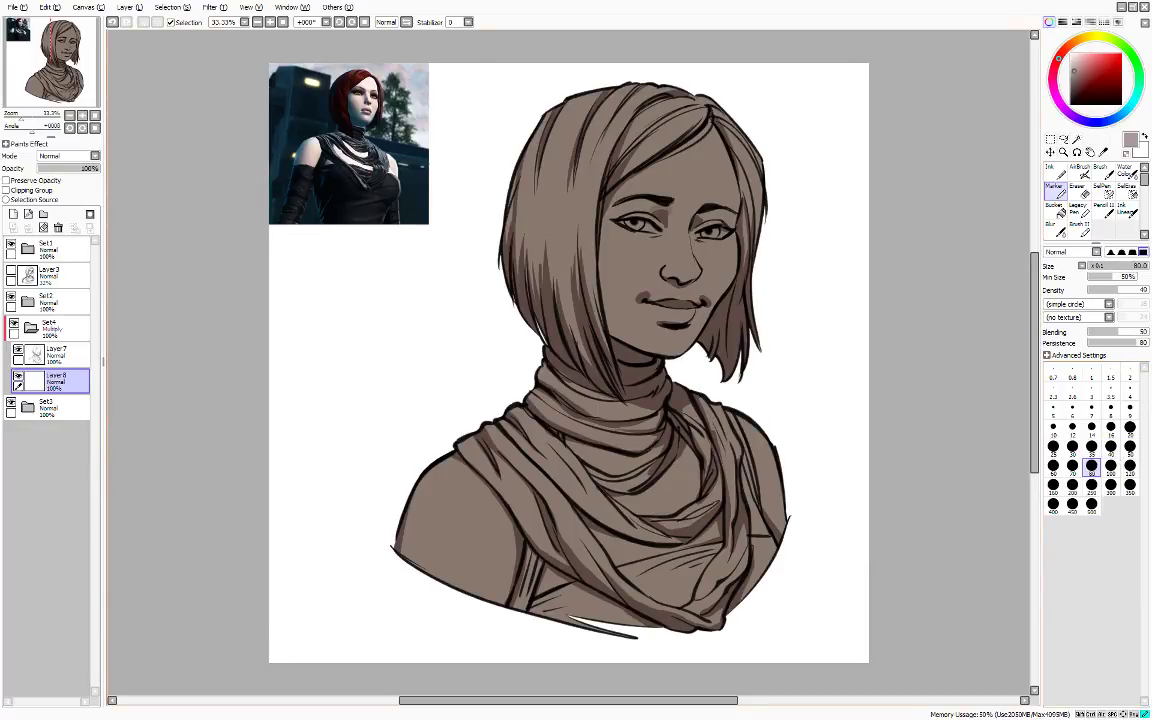
- Add soft Marker shading around the nose and the near corner of the mouth, using sizes 50 and 80
key(ctrl+z)
click(1130, 449)
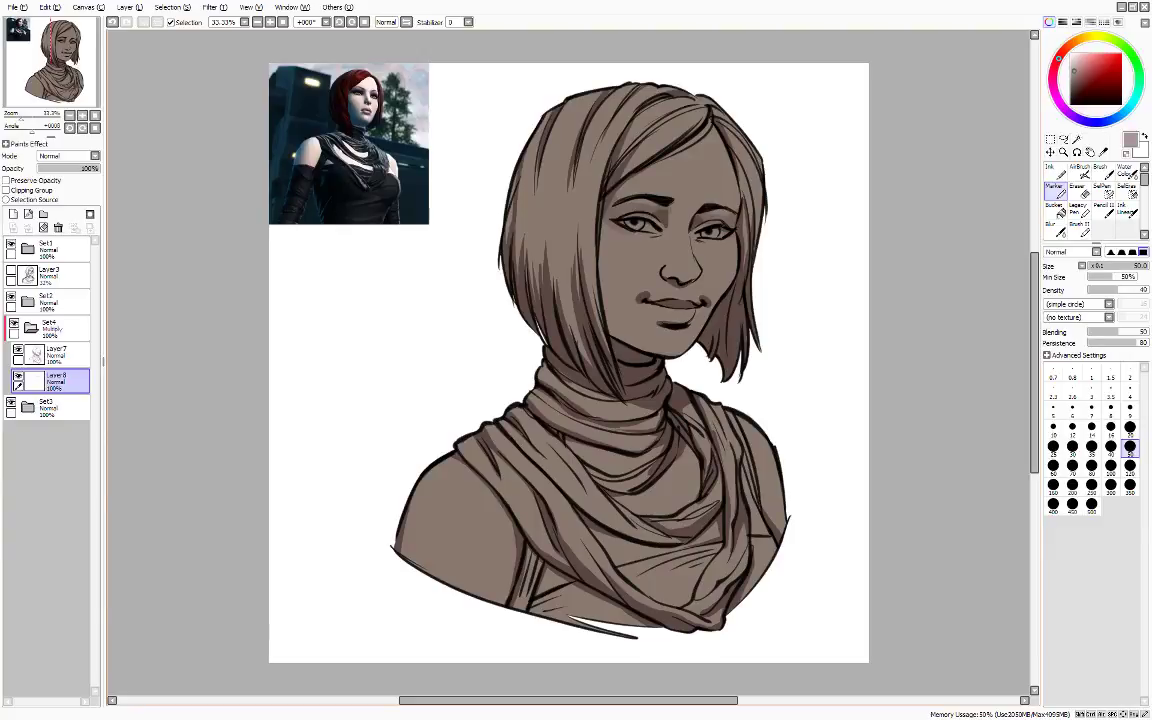
click(1091, 467)
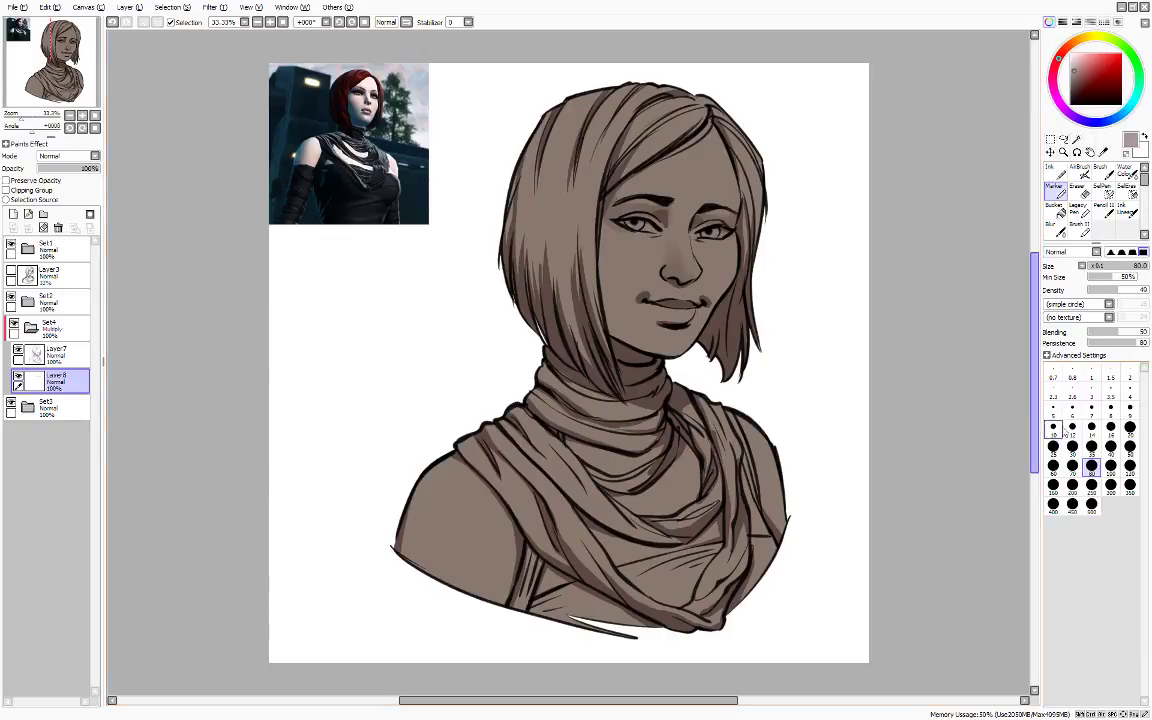
click(1130, 449)
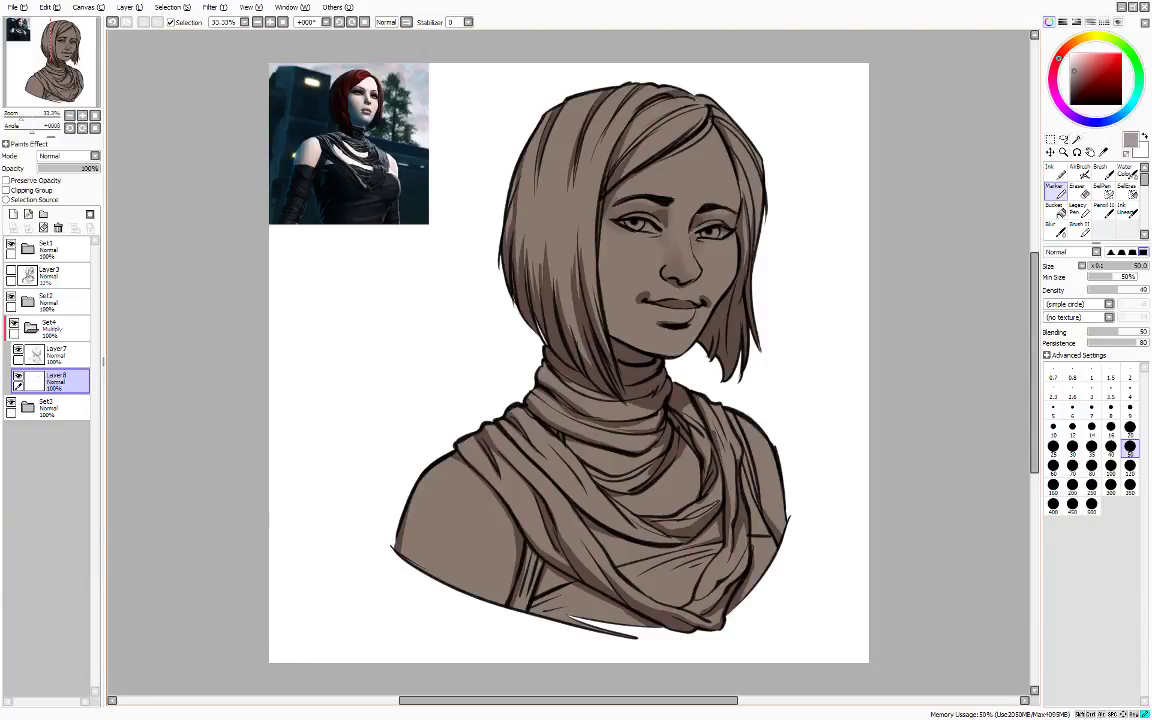
drag(644, 294, 632, 297)
- Set the Marker to size 80 and softly shade the near cheek and the side of the nose
click(1091, 467)
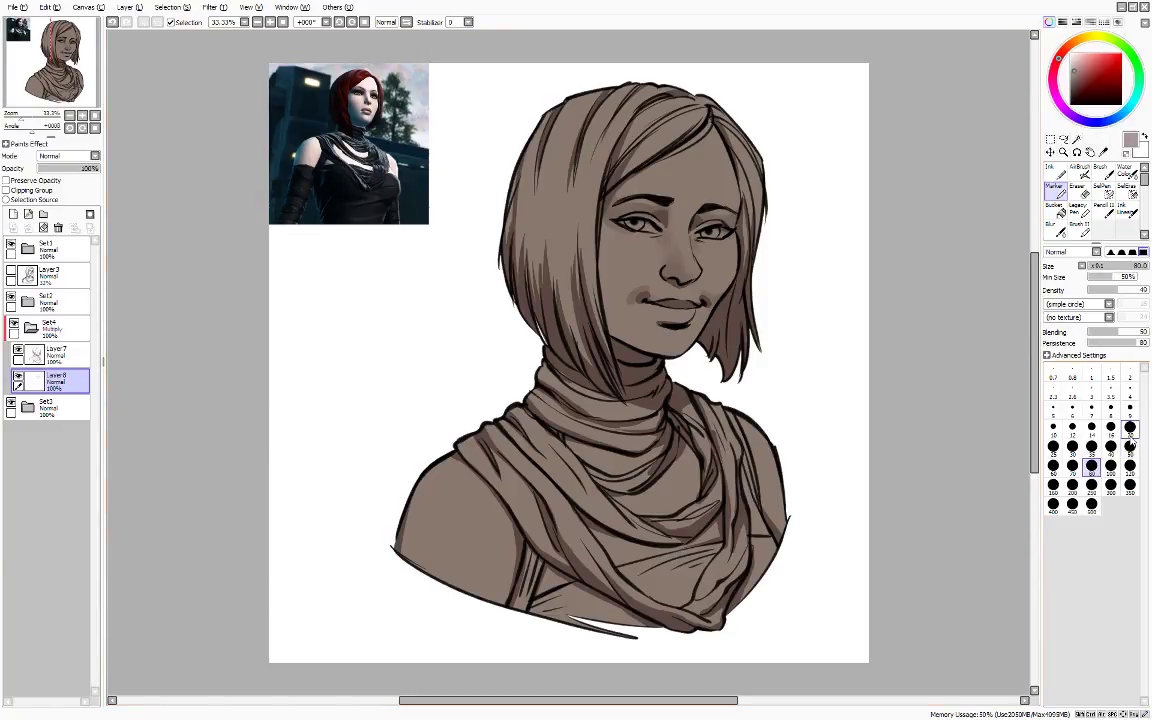
key(h)
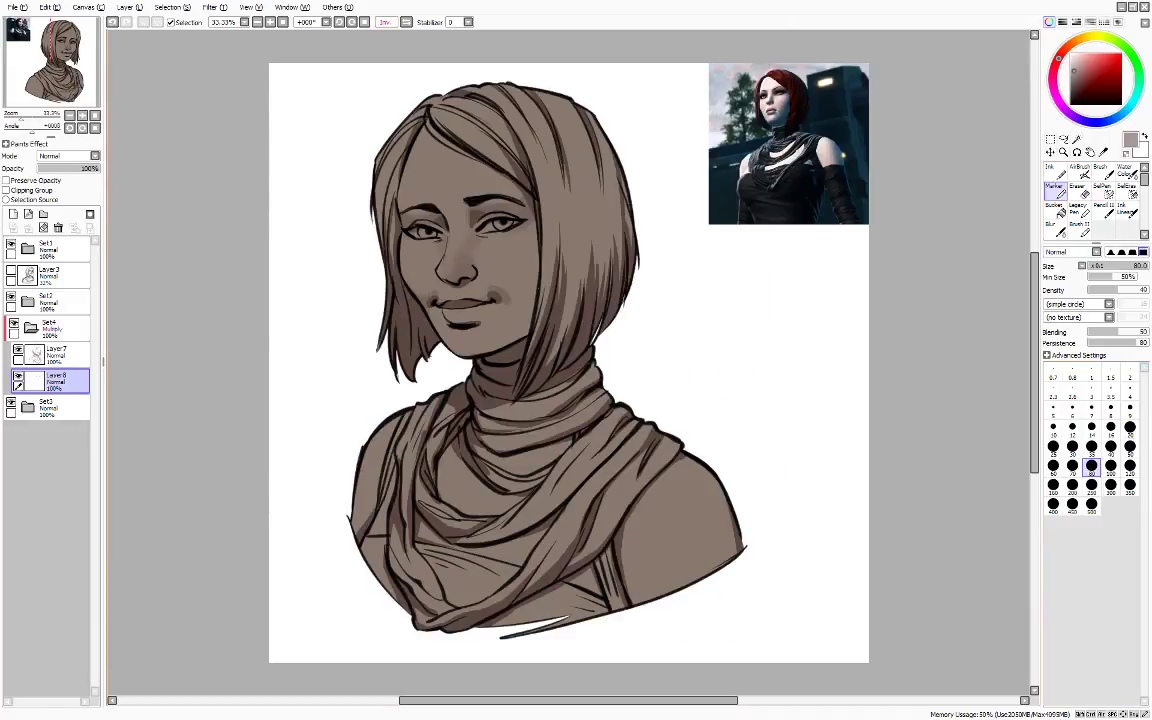
drag(530, 282, 525, 302)
drag(478, 256, 473, 275)
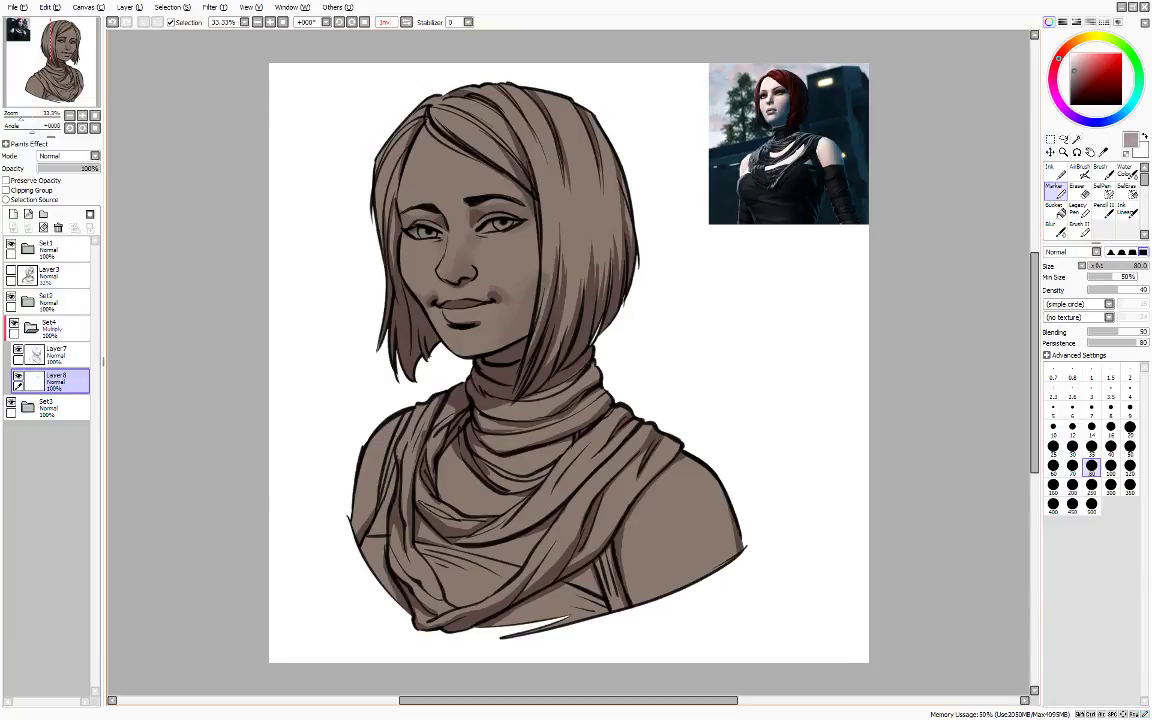
key(h)
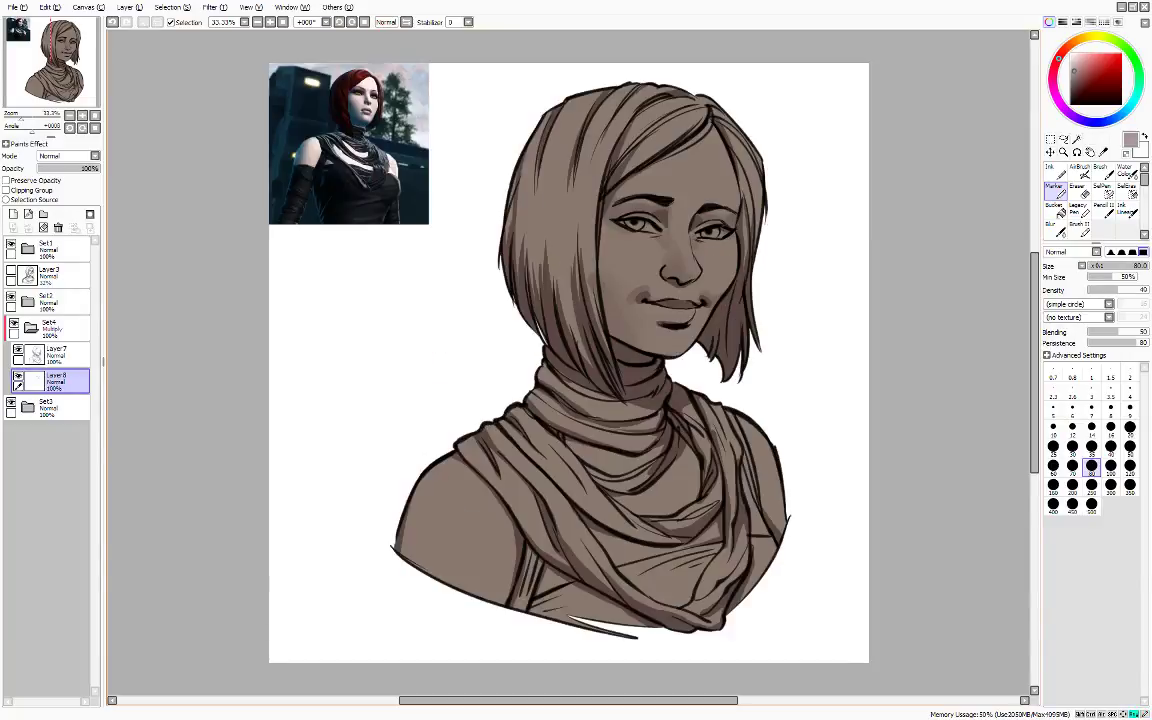
- Softly shade the side hair nearest the viewer with the Marker, trying sizes 50 and 80
key(e)
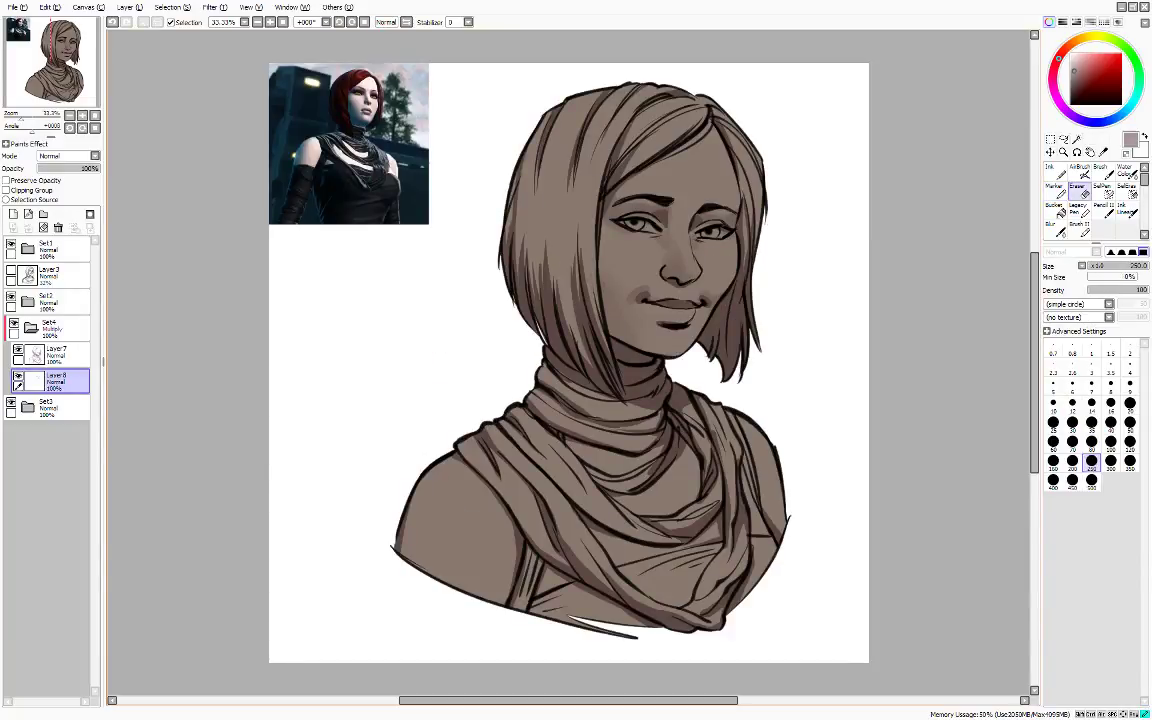
key(e)
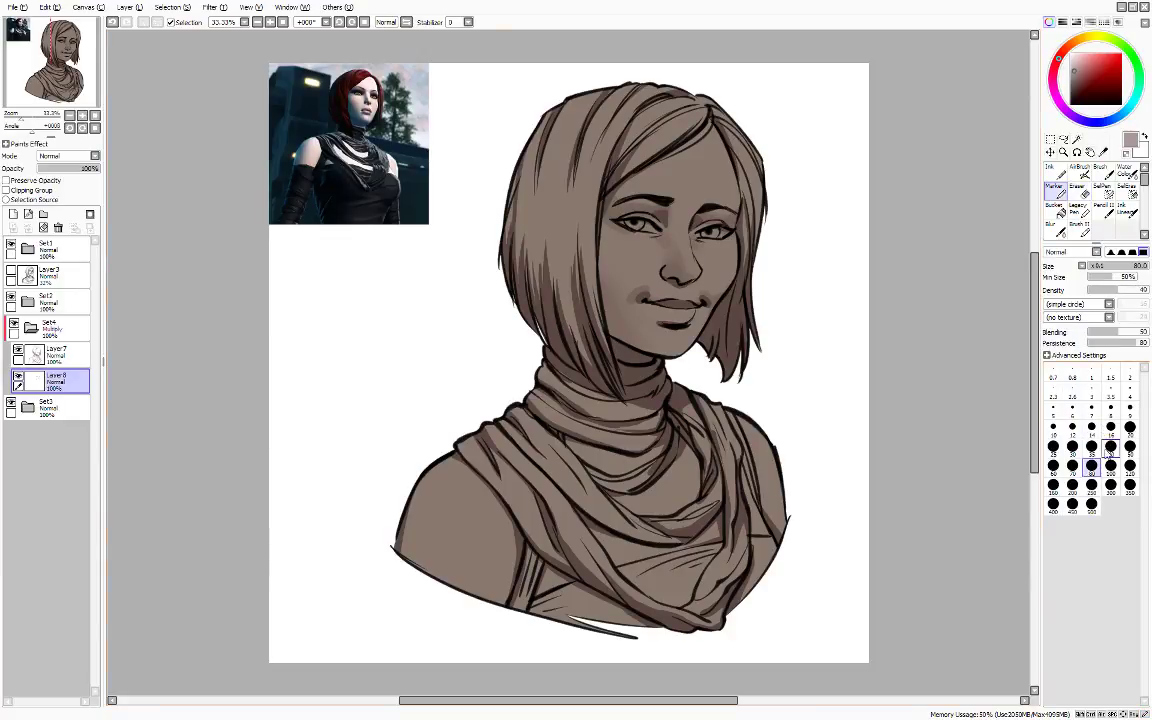
click(1130, 446)
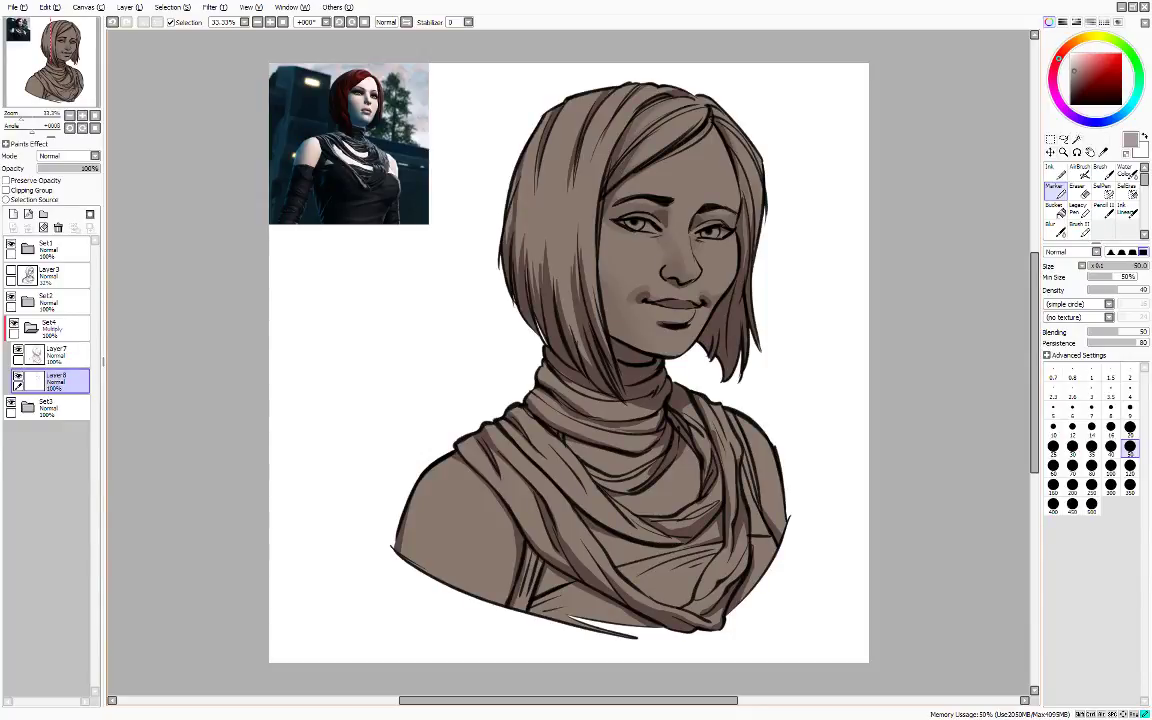
click(1091, 468)
drag(567, 274, 574, 342)
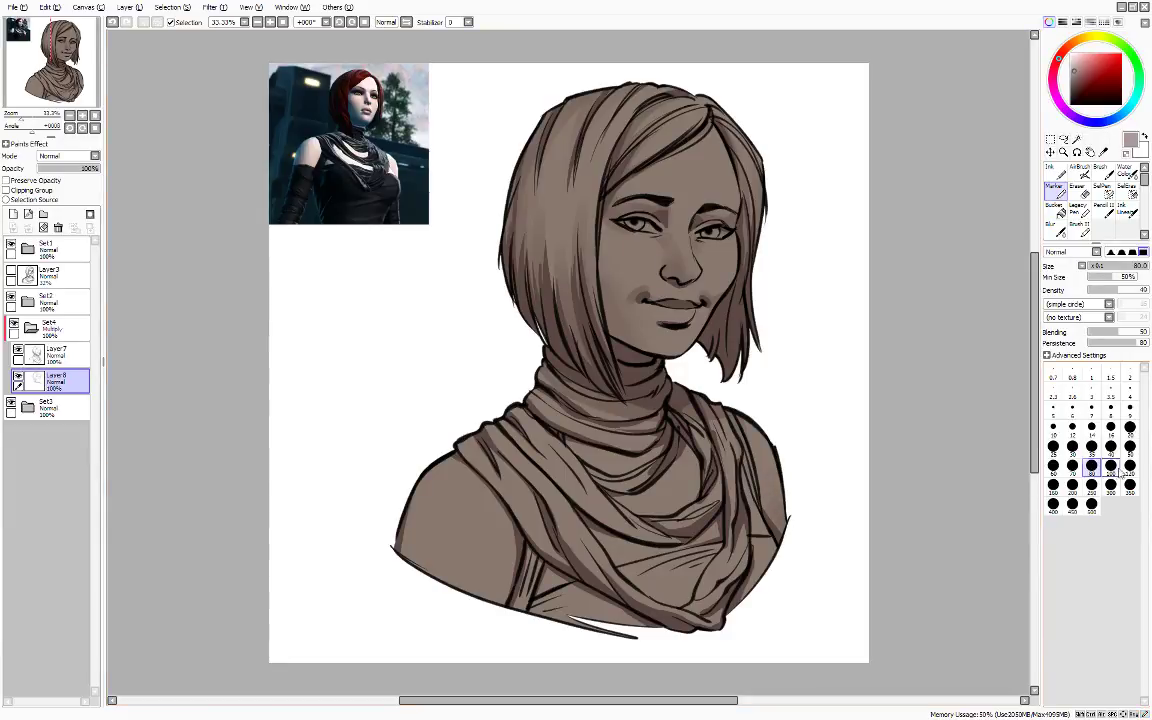
- Set the Marker to size 100 and softly shade the near upper arm and the scarf edge over that shoulder
click(1111, 468)
drag(514, 549, 500, 598)
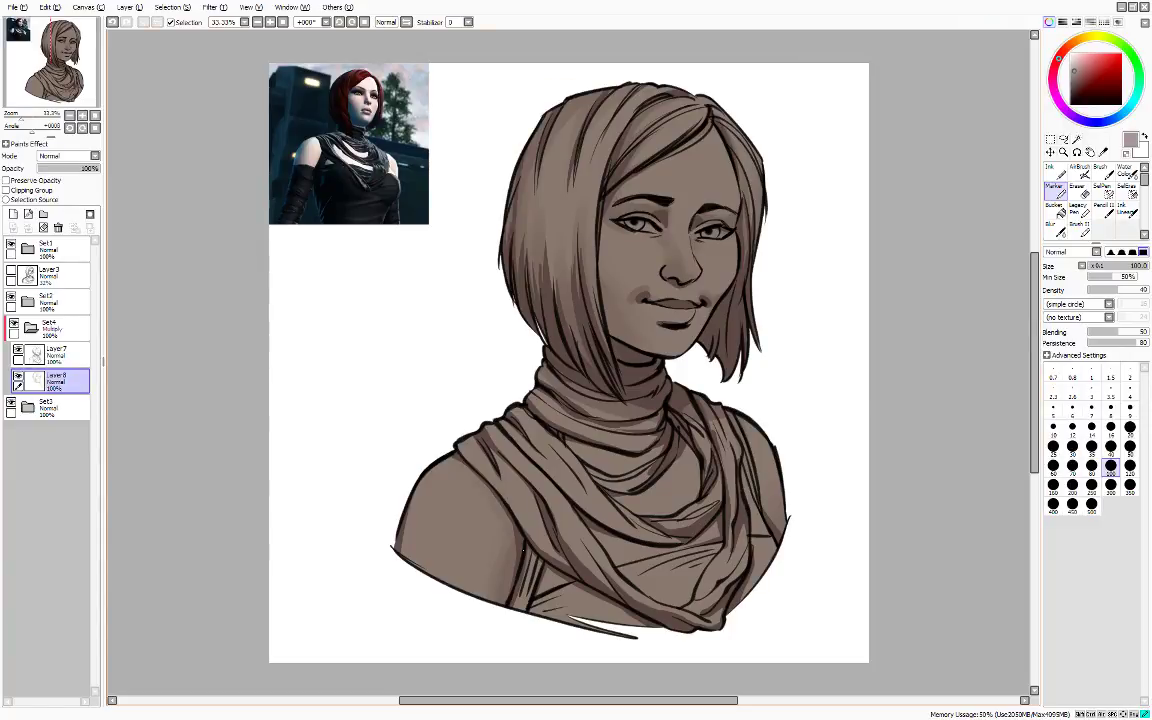
drag(488, 486, 546, 541)
drag(470, 437, 494, 488)
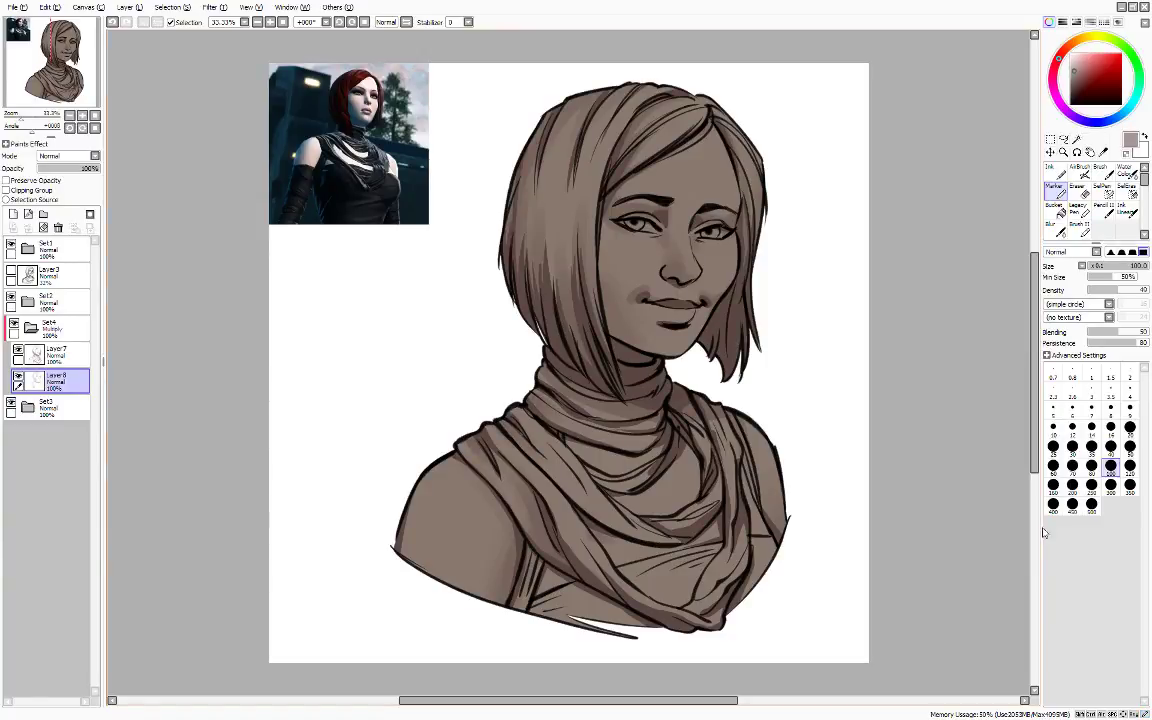
- Set the Marker to size 50 and add soft shading along the scarf folds around the chest and neck
click(1130, 446)
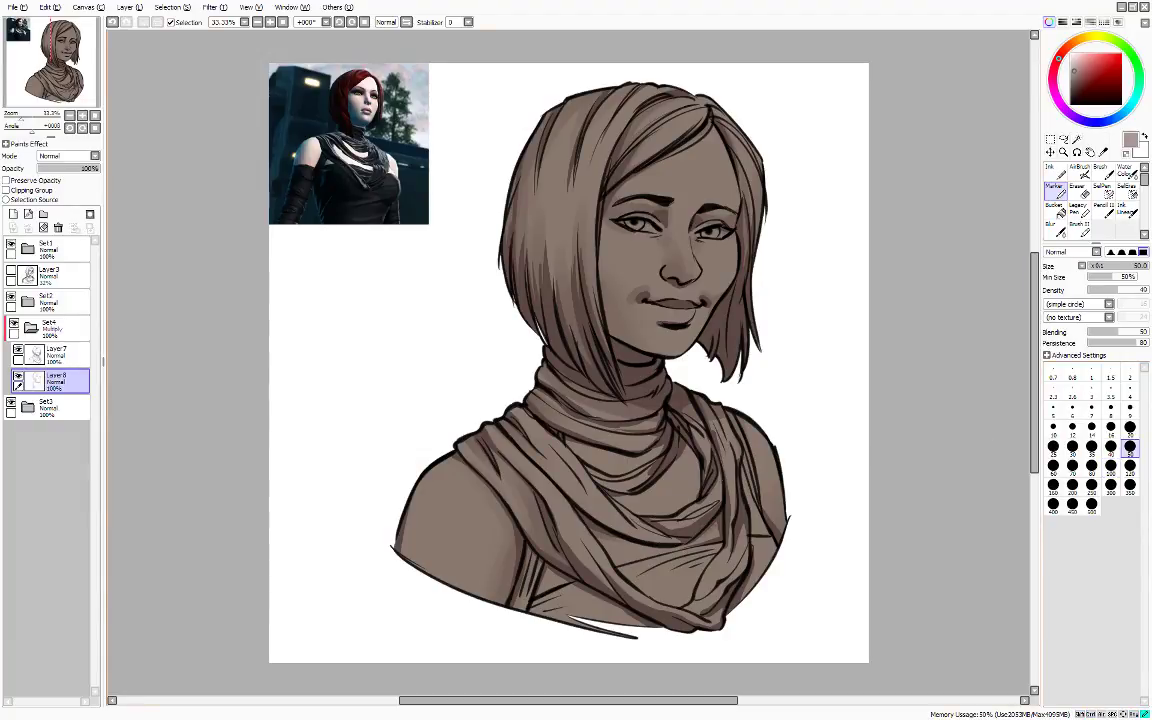
drag(705, 509, 666, 525)
drag(600, 472, 649, 448)
mouse_move(559, 467)
mouse_down()
mouse_move(597, 486)
mouse_move(524, 437)
mouse_up()
drag(550, 390, 581, 396)
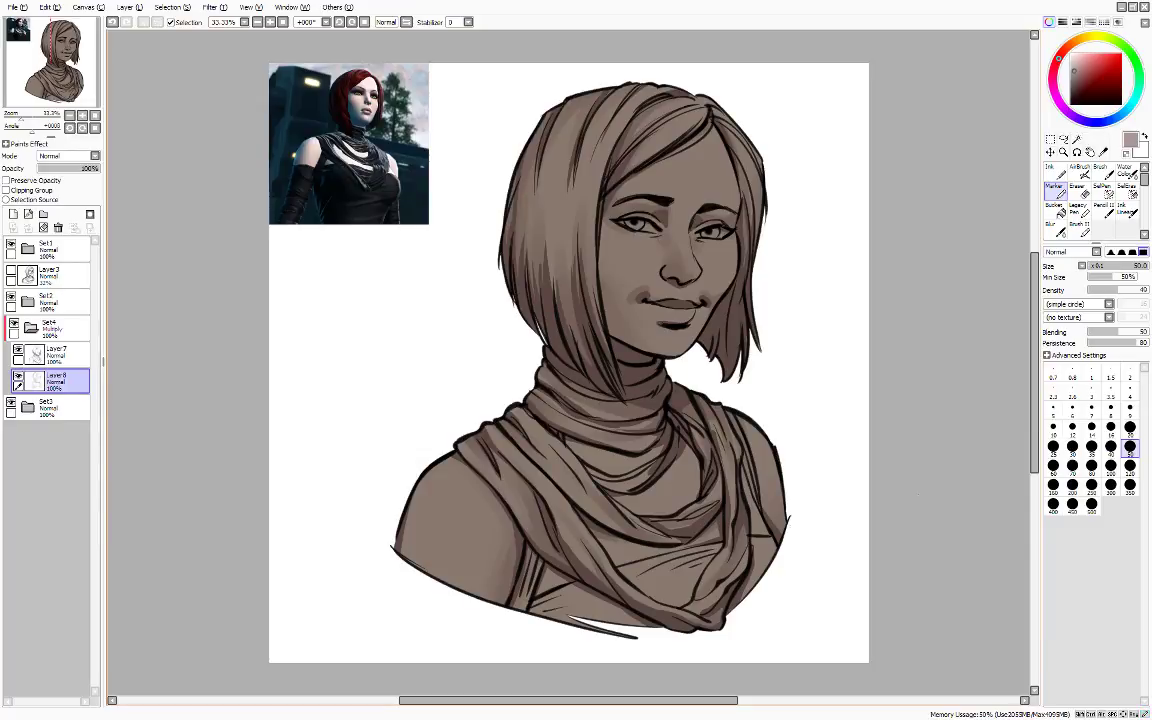
- Shade the top beneath the scarf with the Marker at size 80, soften with Blur at 250, and return to the Marker
click(1092, 465)
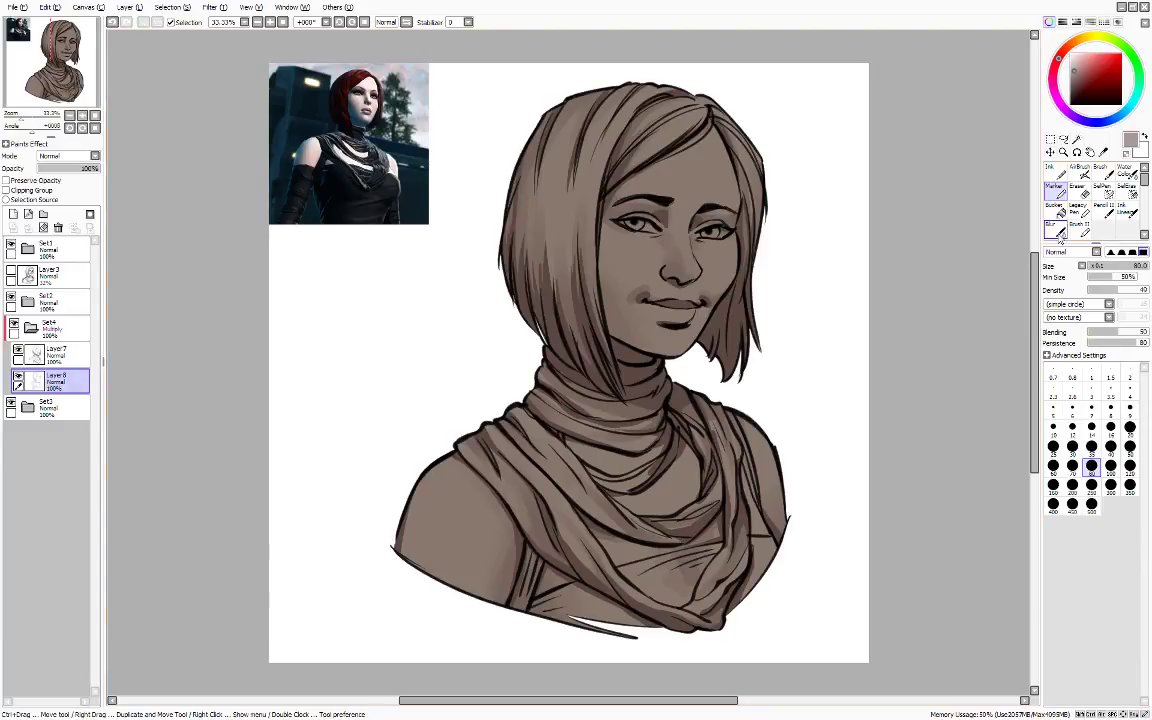
click(1054, 226)
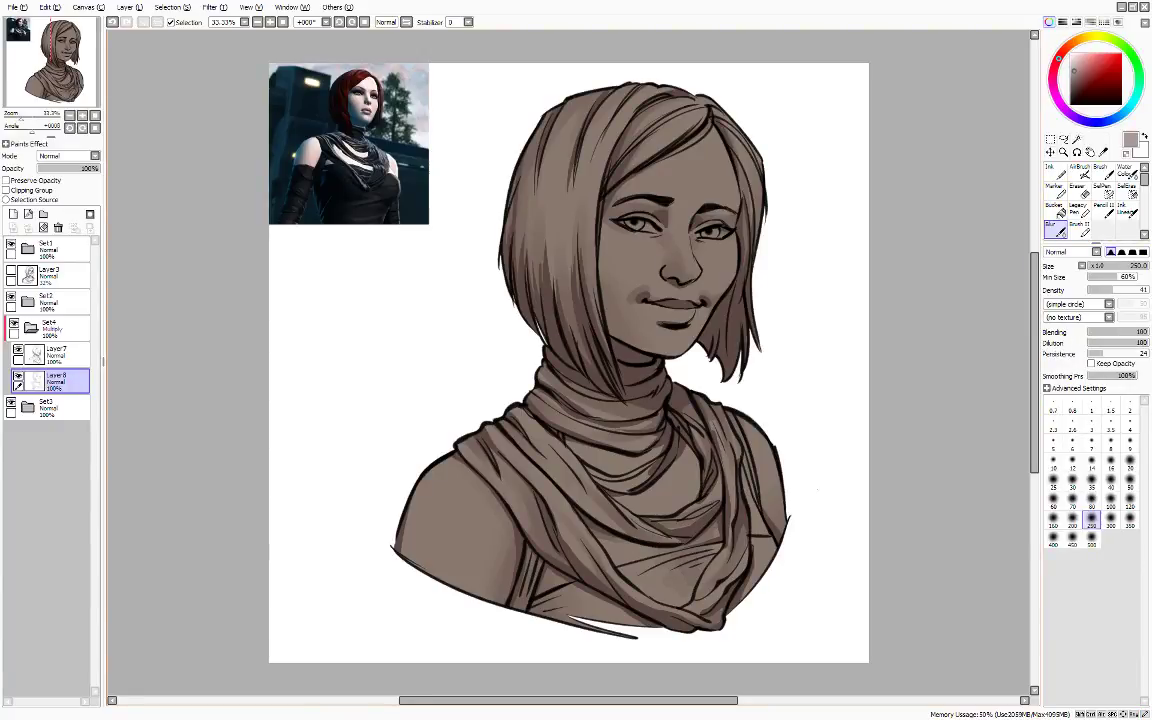
click(1054, 190)
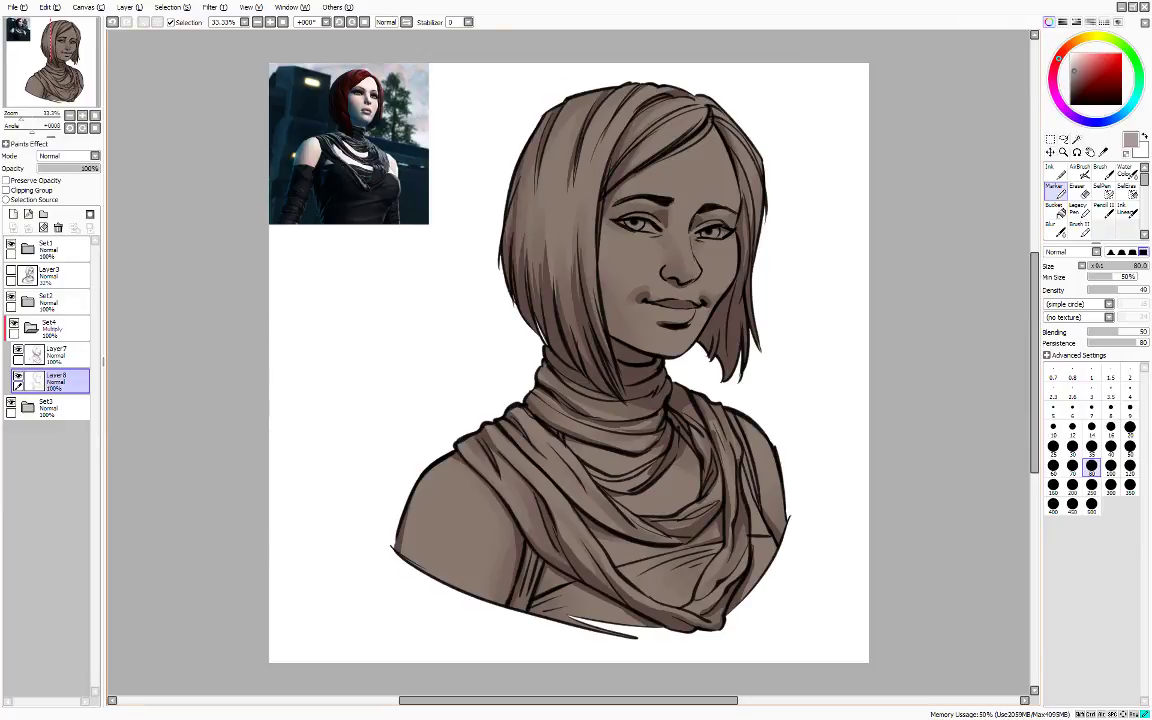
- Duplicate the Layer8 soft shading onto a new layer directly above it
click(72, 329)
click(74, 380)
key(ctrl+a)
key(ctrl+c)
key(ctrl+v)
key(ctrl+d)
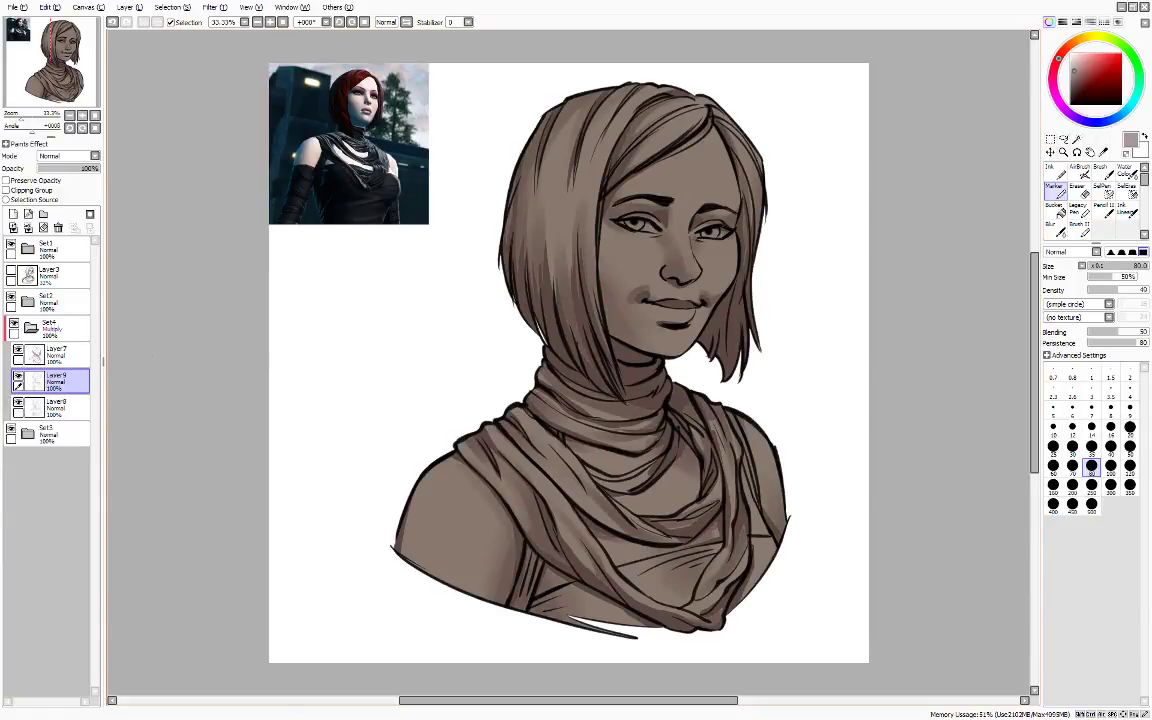
- Lower the duplicated shading layer's opacity to 51% and merge it down into Layer8
drag(73, 172, 70, 171)
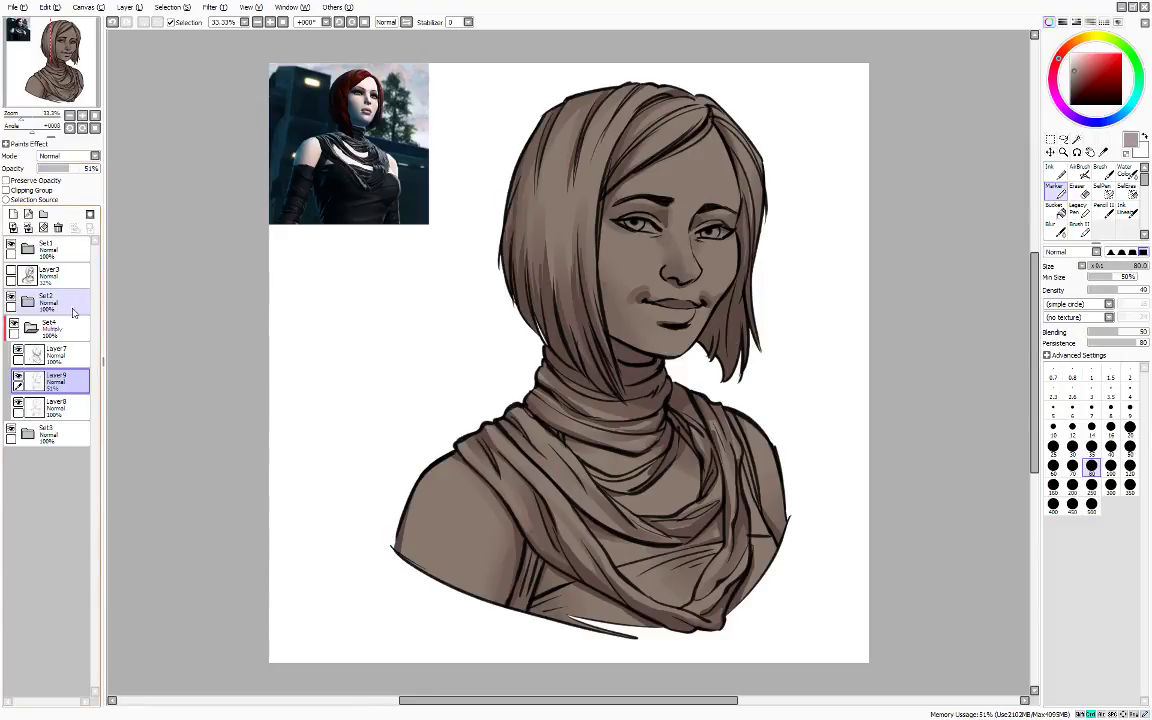
key(ctrl+e)
click(72, 341)
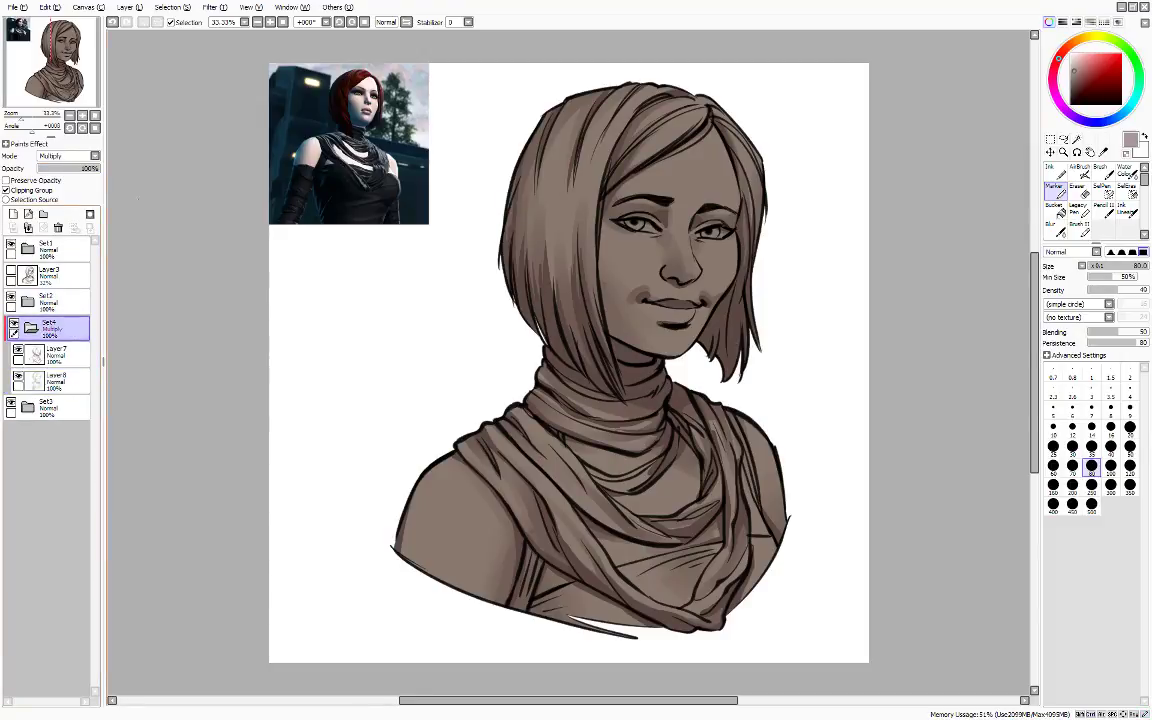
- Add a new layer above Layer7, clip it to the layer below and set its blending mode to Multiply
click(60, 356)
click(14, 214)
click(32, 190)
click(70, 158)
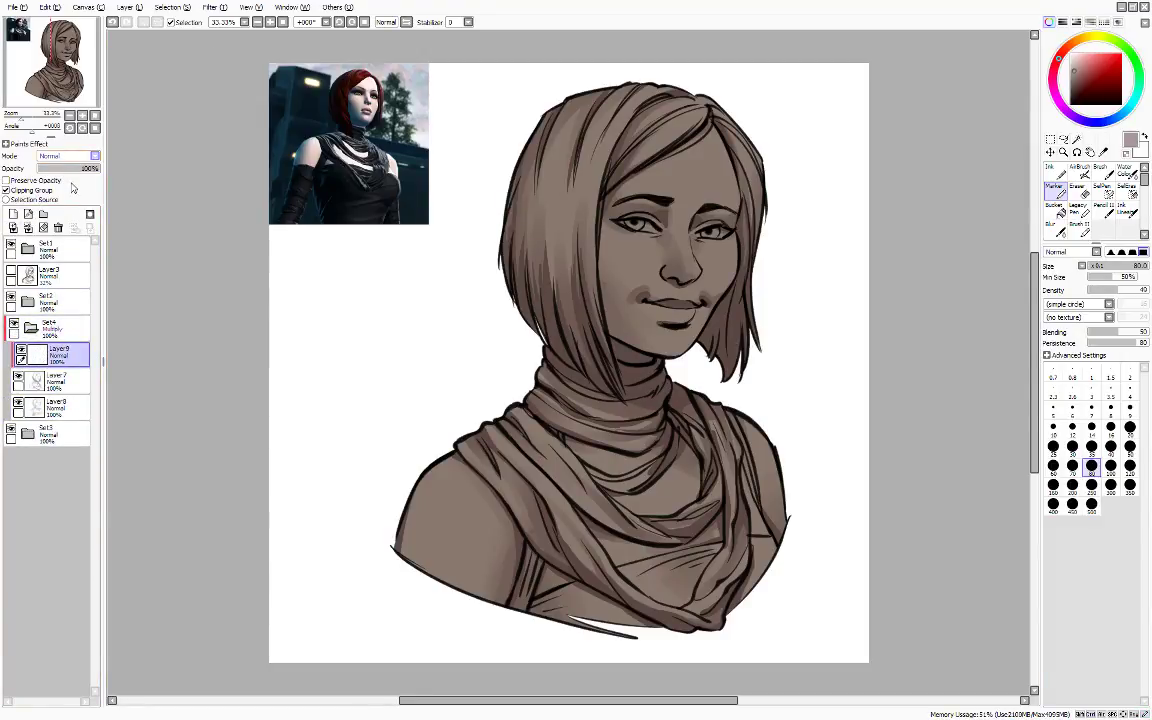
click(72, 184)
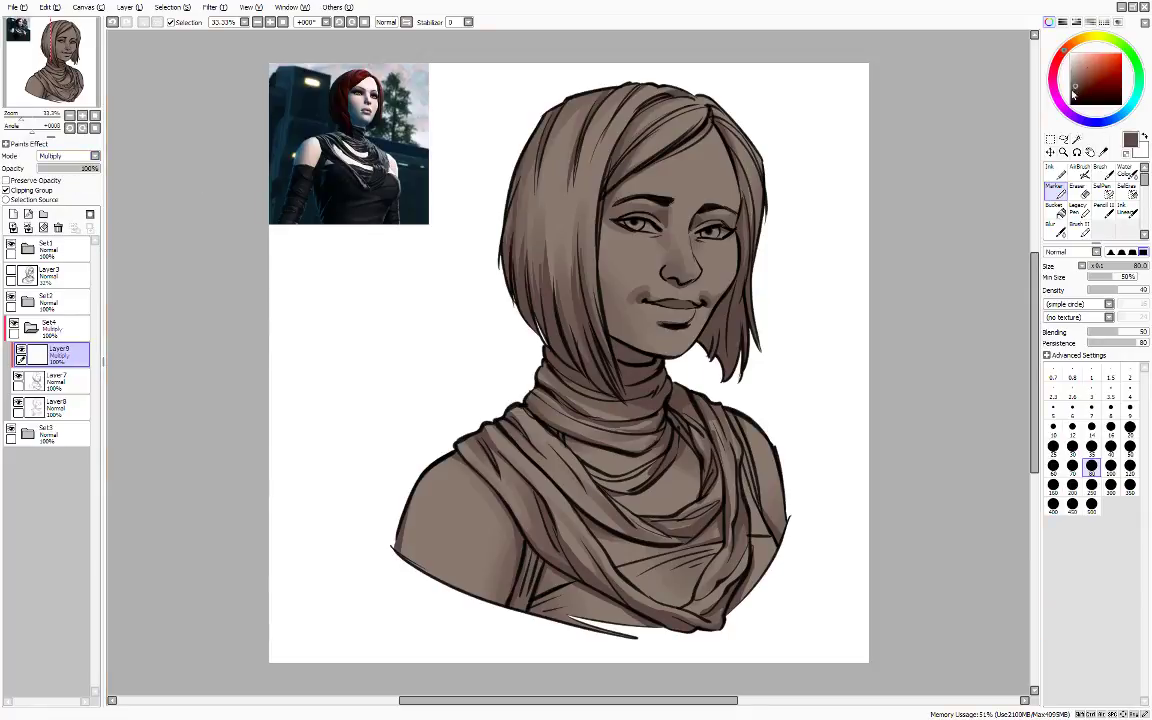
- Choose a dark muted red and deepen the shadows in the hair, neck and scarf with the Marker at sizes 50 and 80
click(1075, 86)
click(1082, 83)
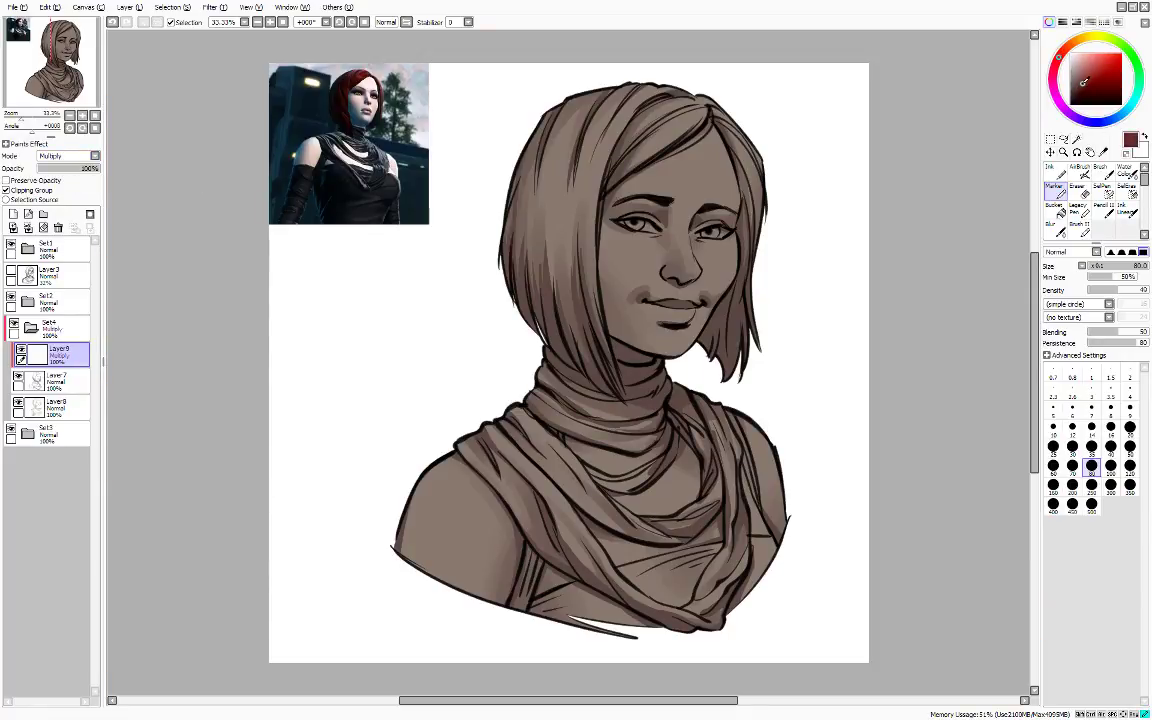
click(1130, 446)
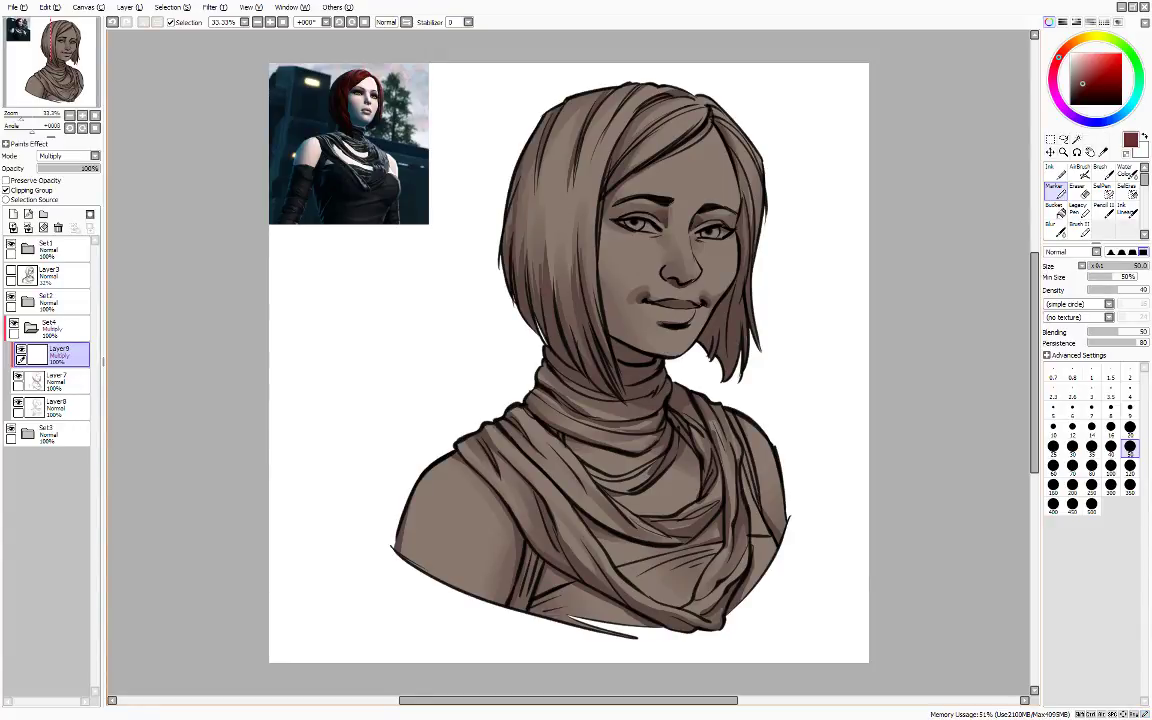
click(1091, 467)
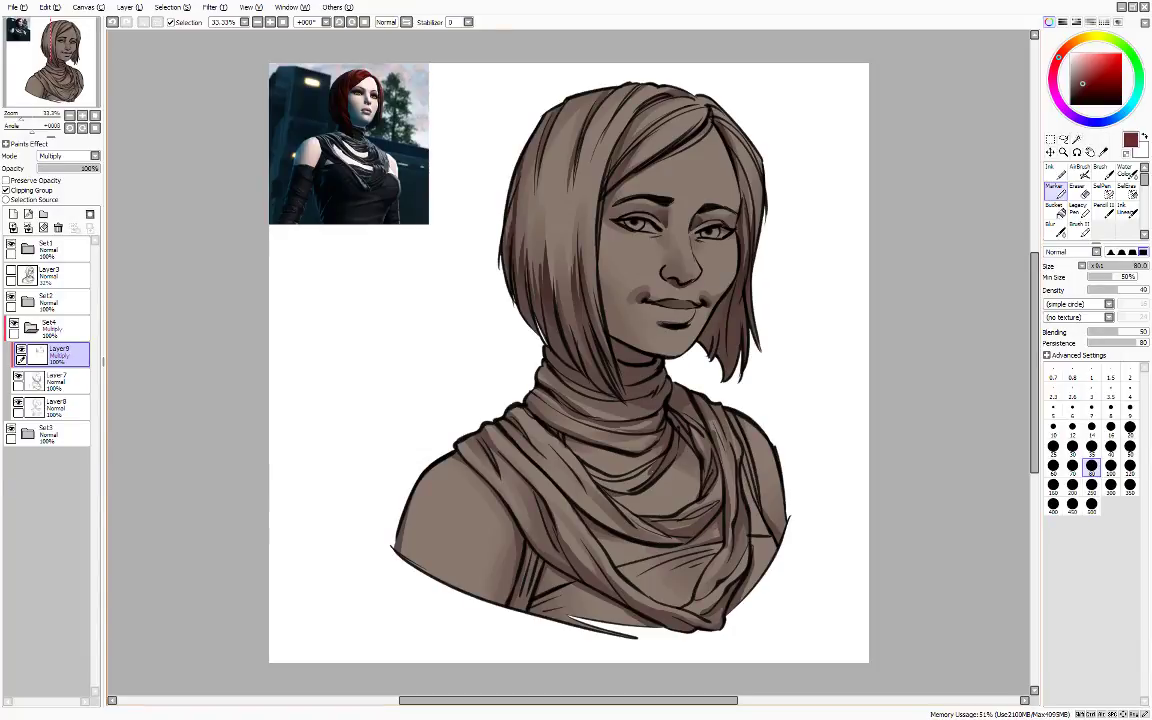
drag(596, 352, 570, 323)
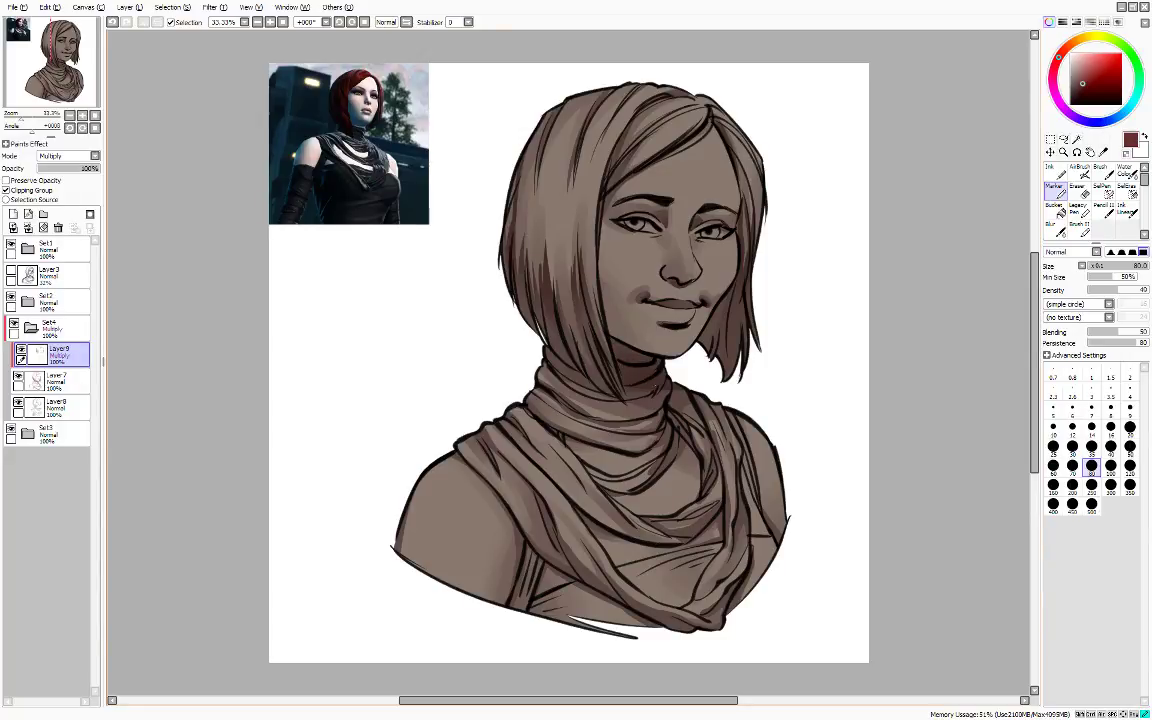
drag(499, 323, 514, 337)
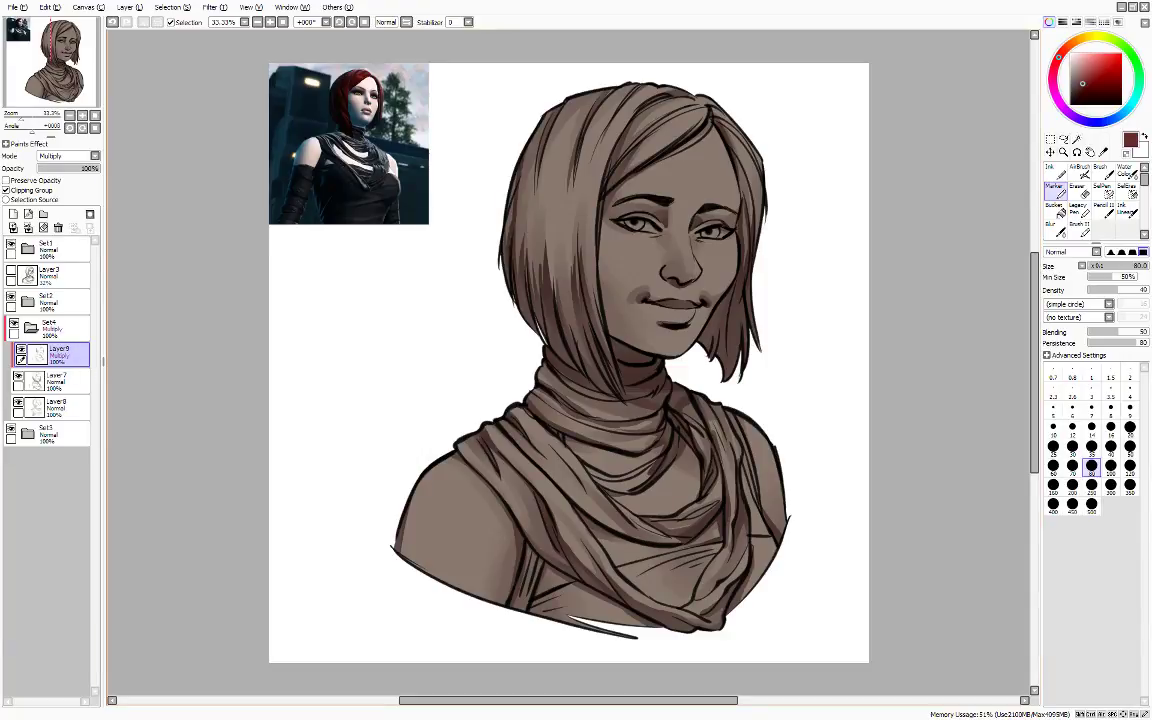
- Apply a colour adjustment filter to the whole Set4 folder to shift its shading toward a stronger red
click(69, 329)
click(210, 9)
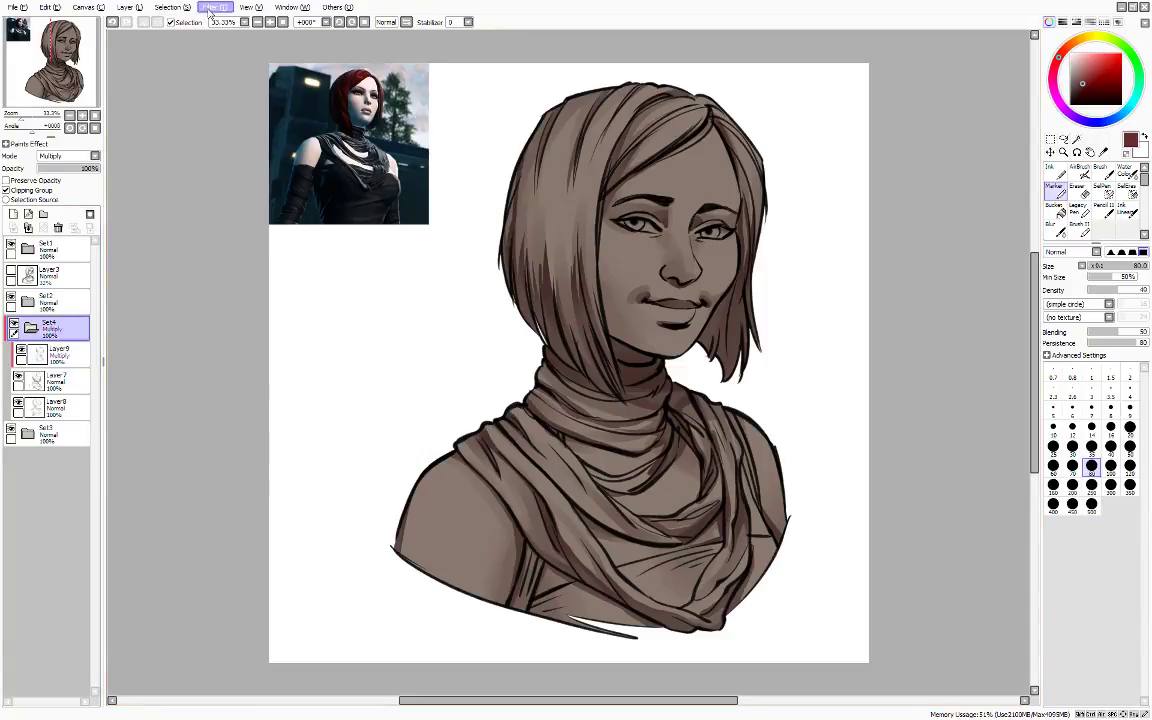
click(224, 24)
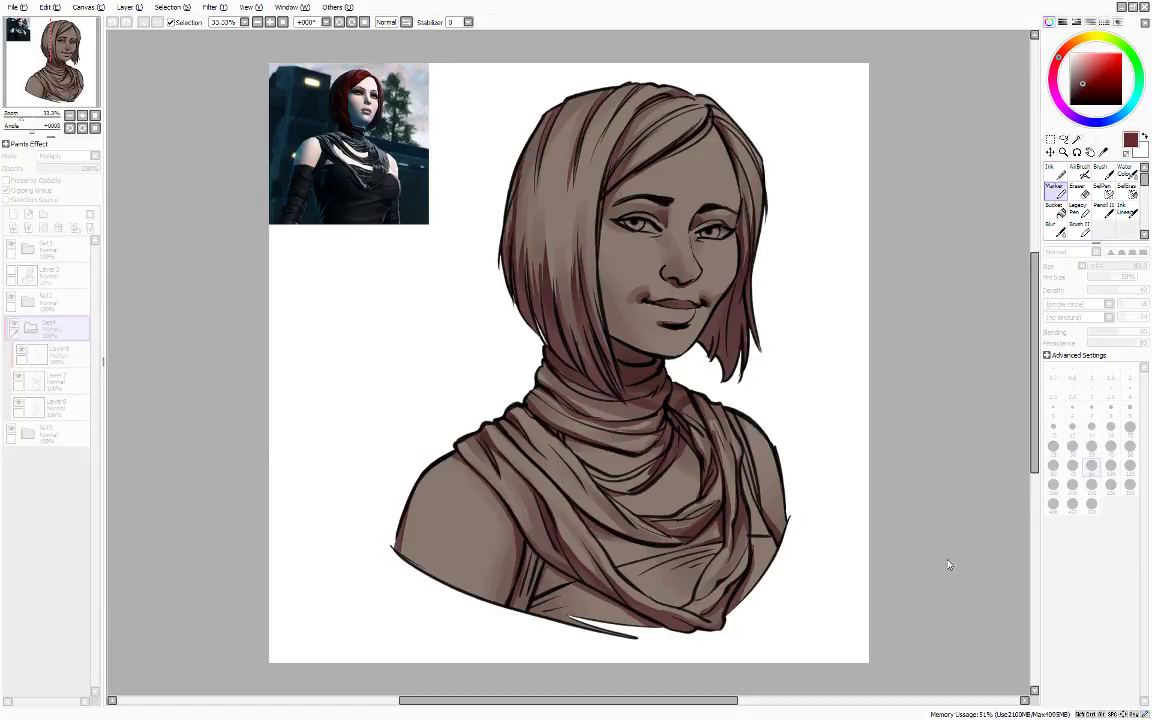
click(981, 576)
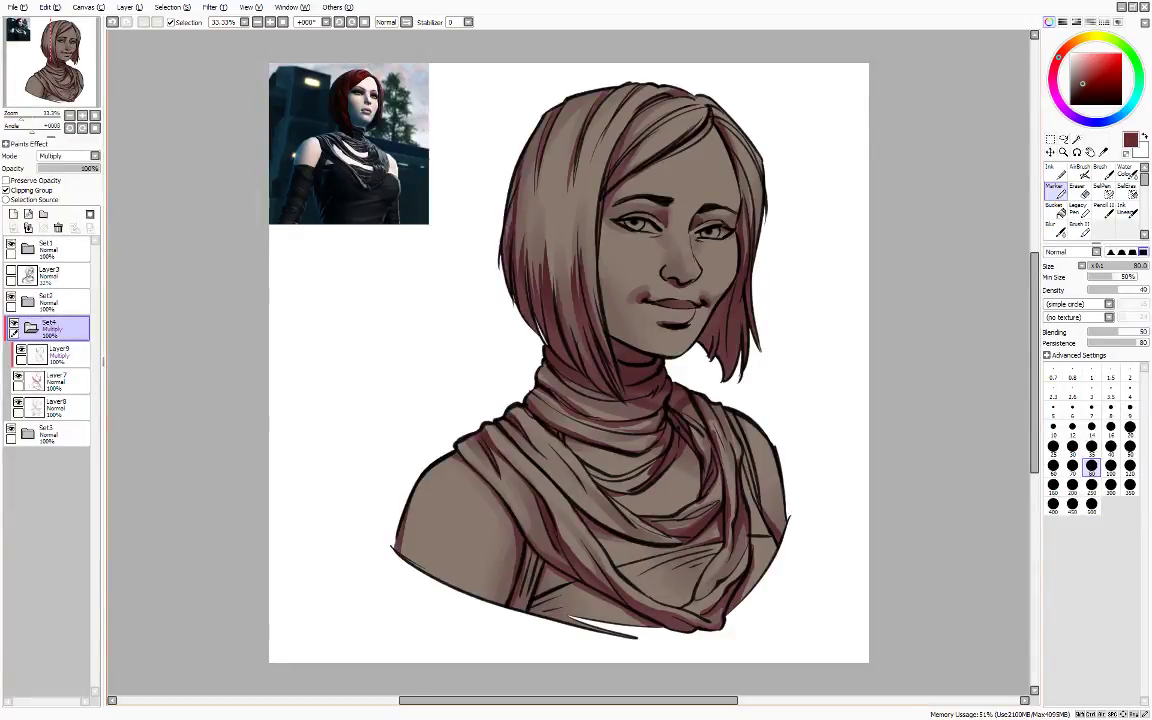
- Apply a colour adjustment filter to Layer9, the clipped Multiply layer with the deepest shadows
click(69, 380)
click(68, 356)
click(212, 8)
click(213, 20)
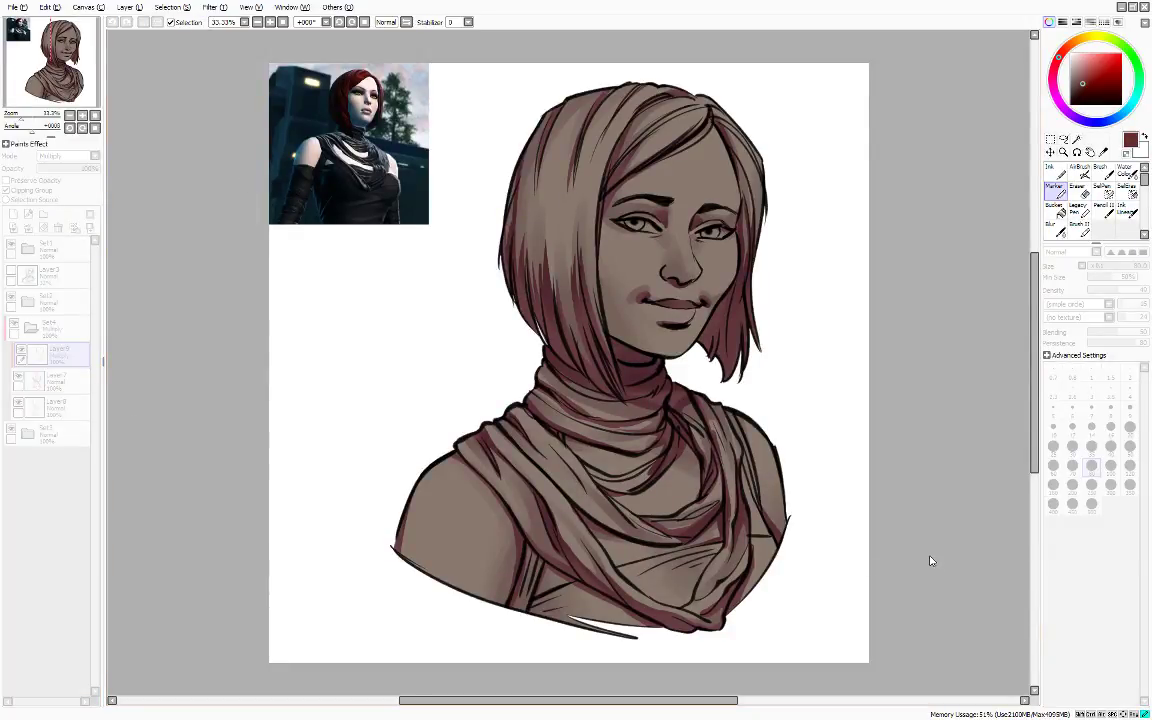
click(978, 616)
- Merge Layer9 into Layer7 and transfer the combined shading down onto Layer8
click(80, 380)
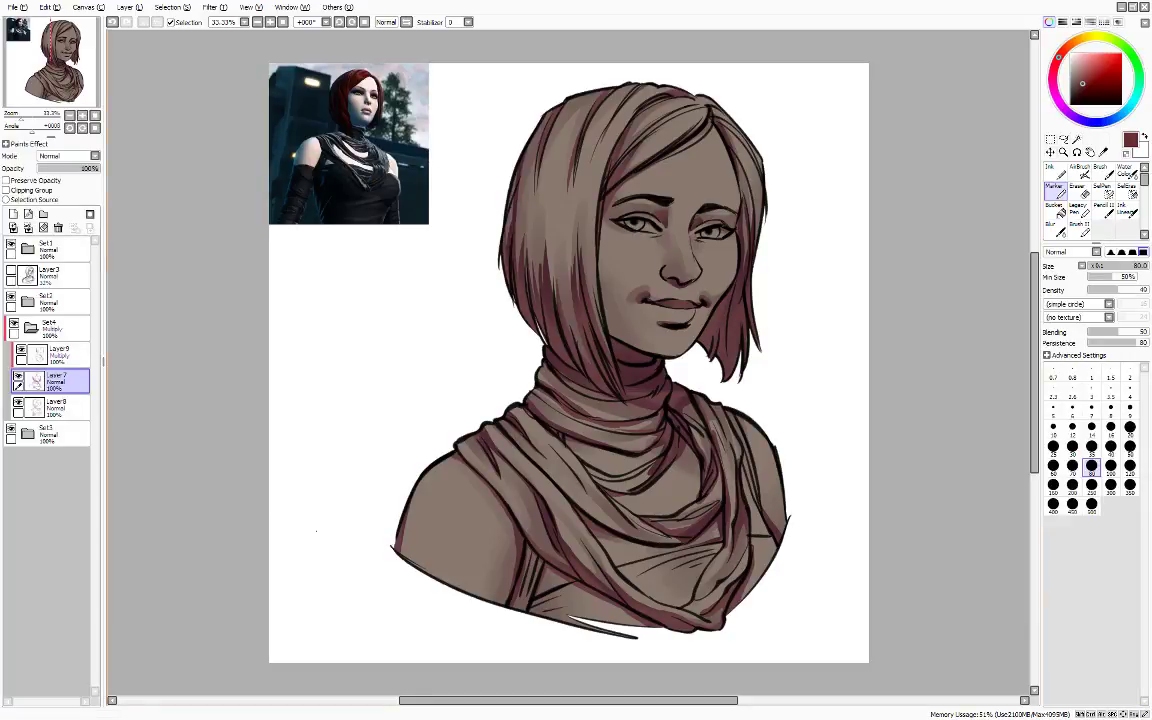
click(75, 361)
click(28, 228)
click(14, 228)
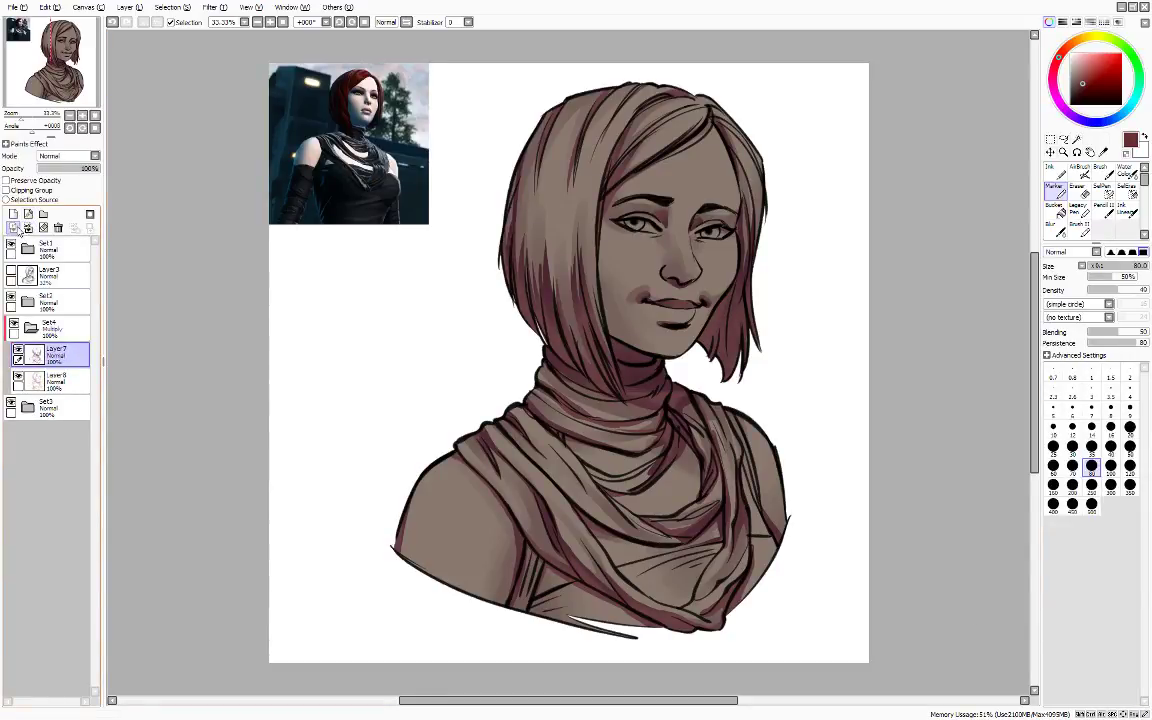
- Clip the emptied Layer7 to Layer8 in Overlay mode and choose a pale pink as the painting colour
click(33, 191)
scroll(60, 155, down, 3)
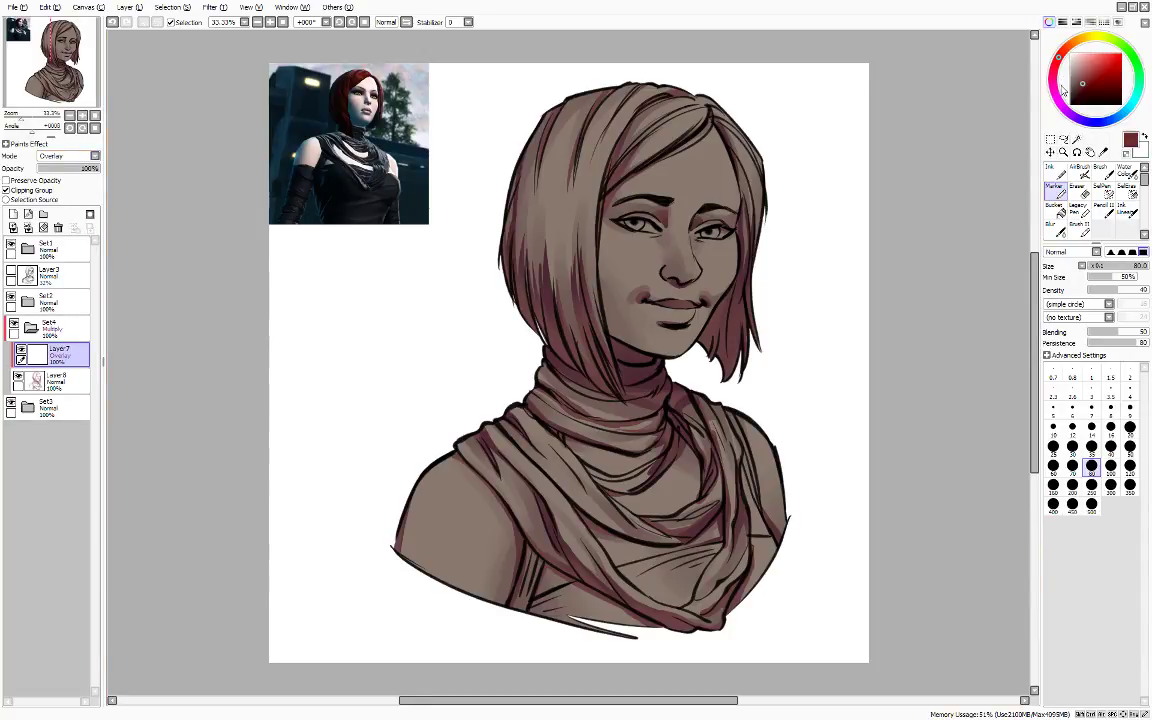
click(1055, 91)
click(1078, 57)
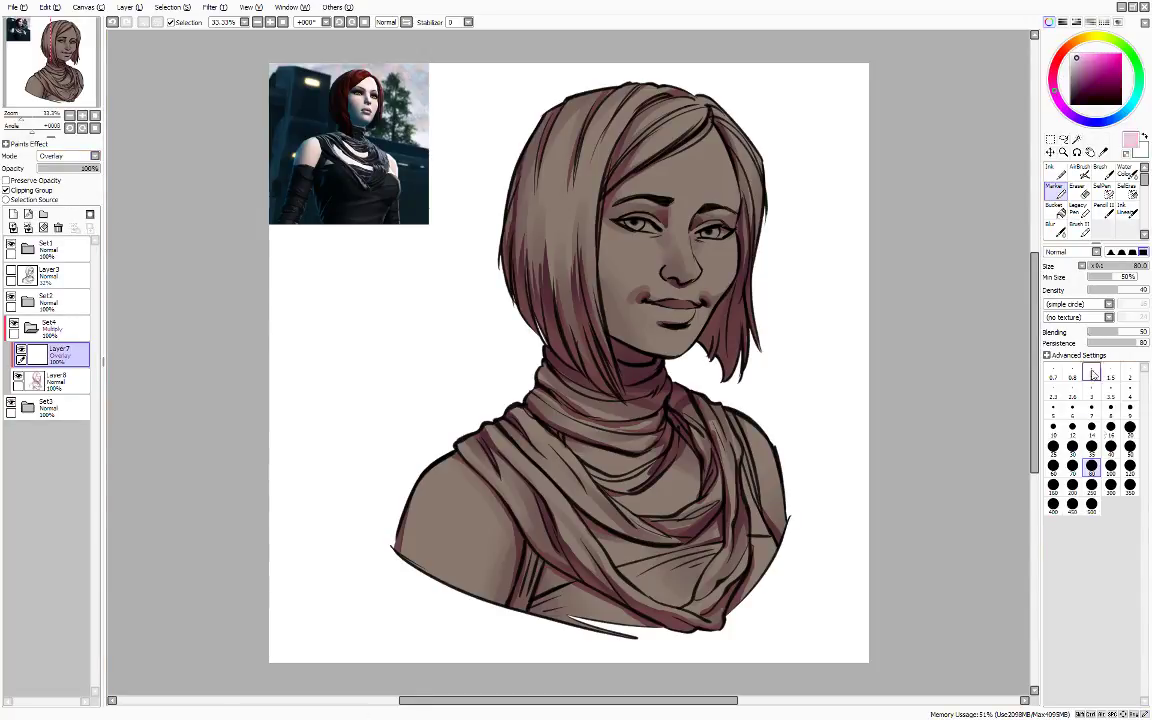
- Tint the shadows of the hair, neck and scarf pink with the Marker at sizes 50 and 80
click(1130, 446)
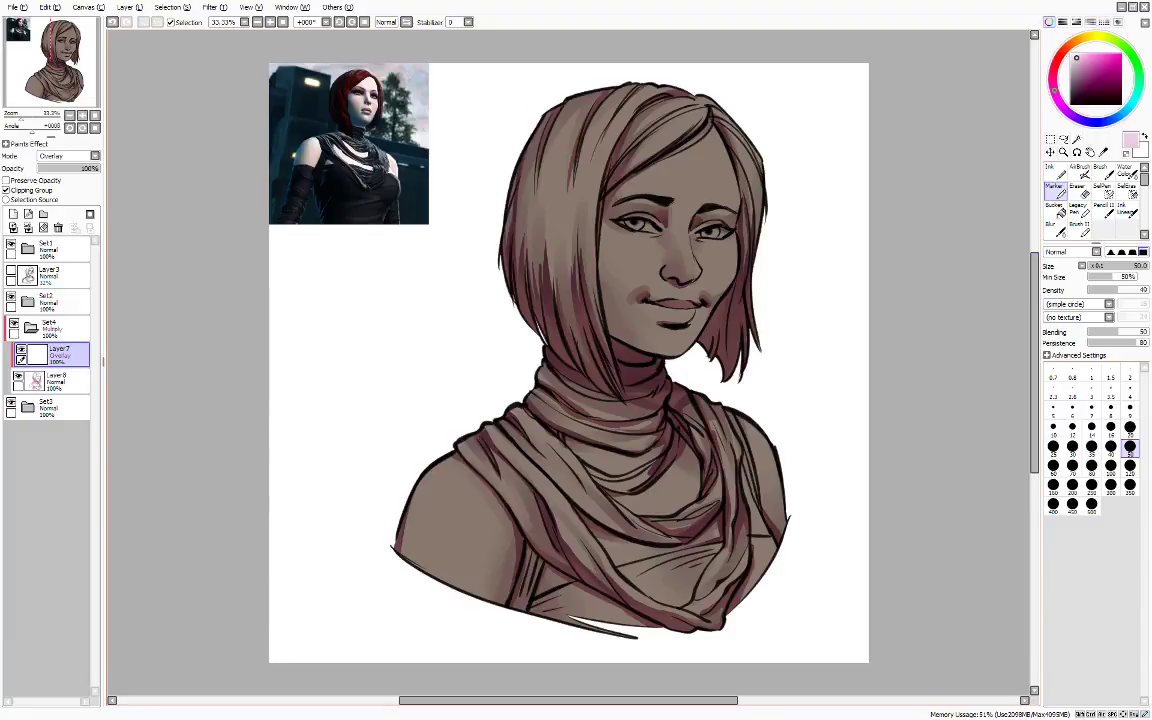
click(1092, 467)
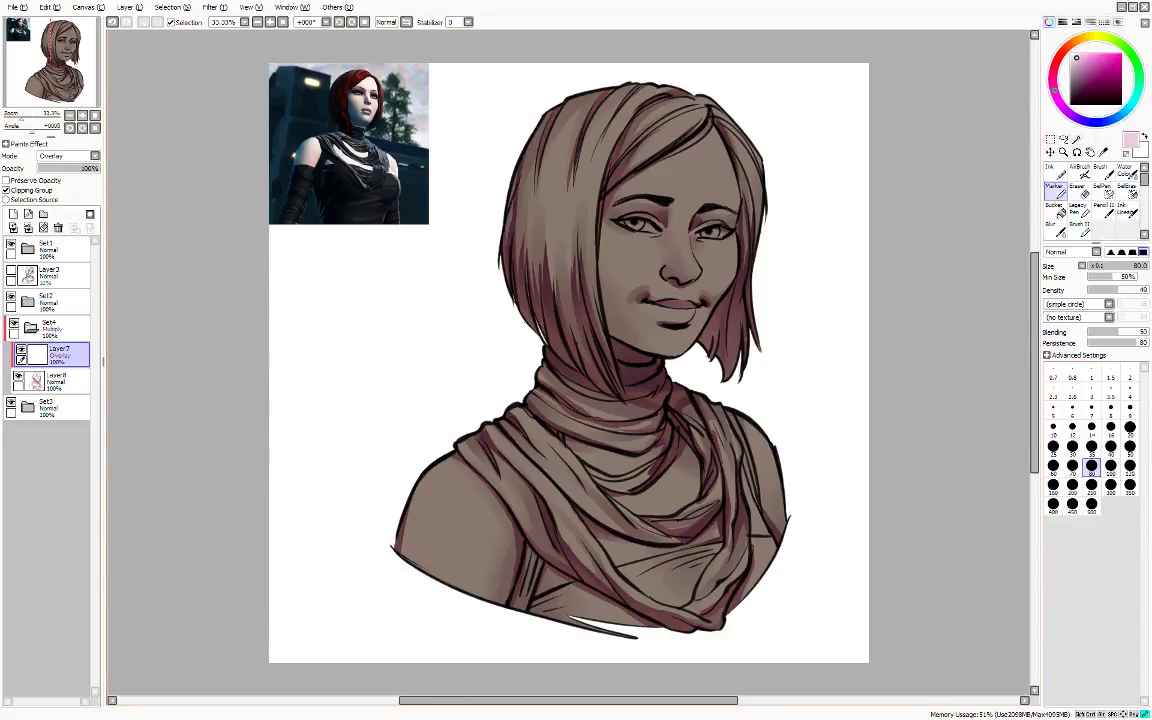
drag(549, 258, 542, 335)
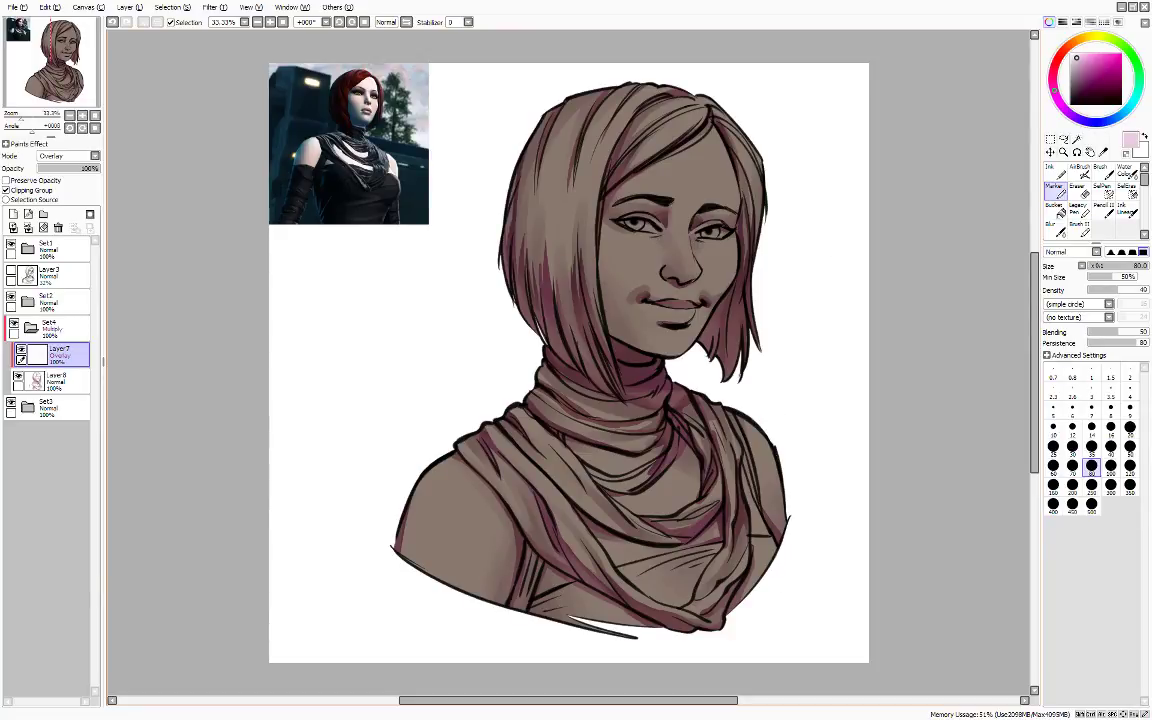
- Add pink Overlay strokes to the hair shadows with the Ink Lineart brush at size 50, checking the portrait in a mirrored view
click(1127, 211)
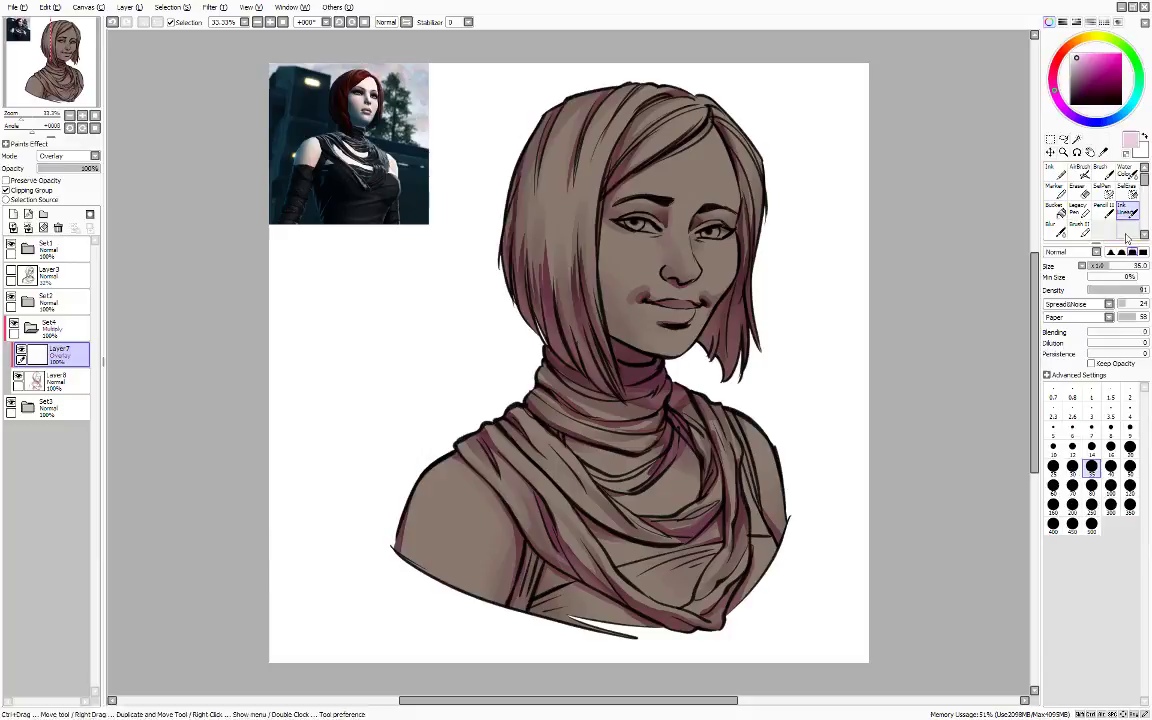
click(1130, 468)
key(h)
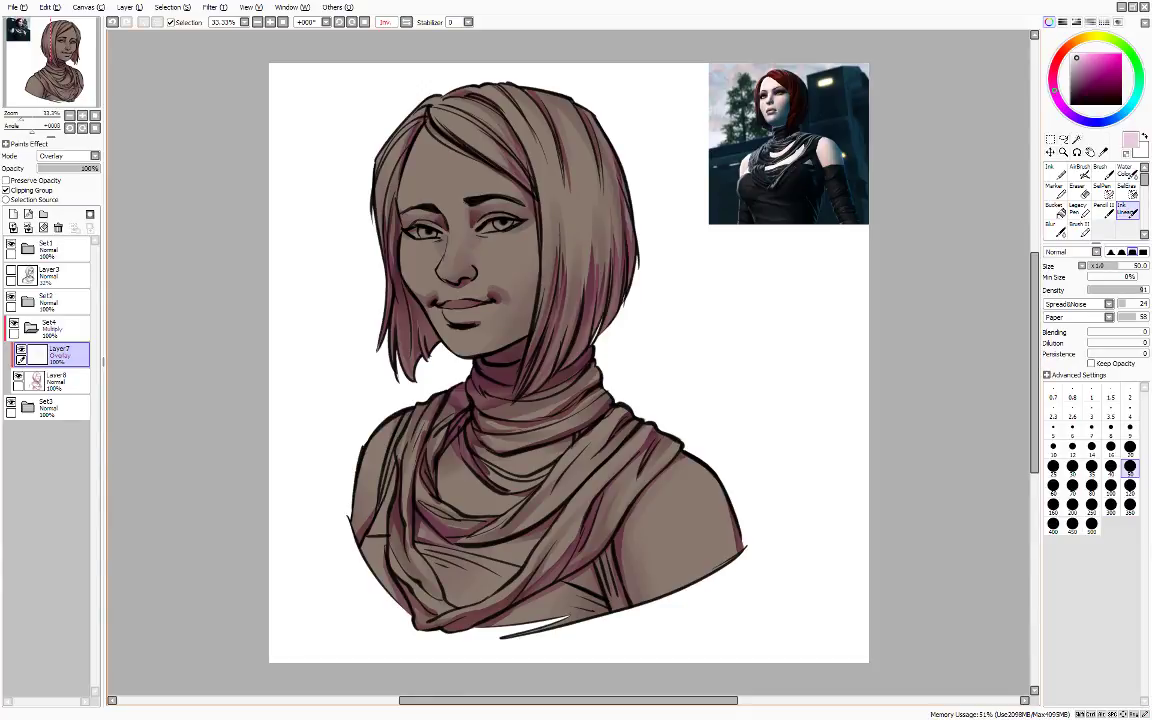
key(h)
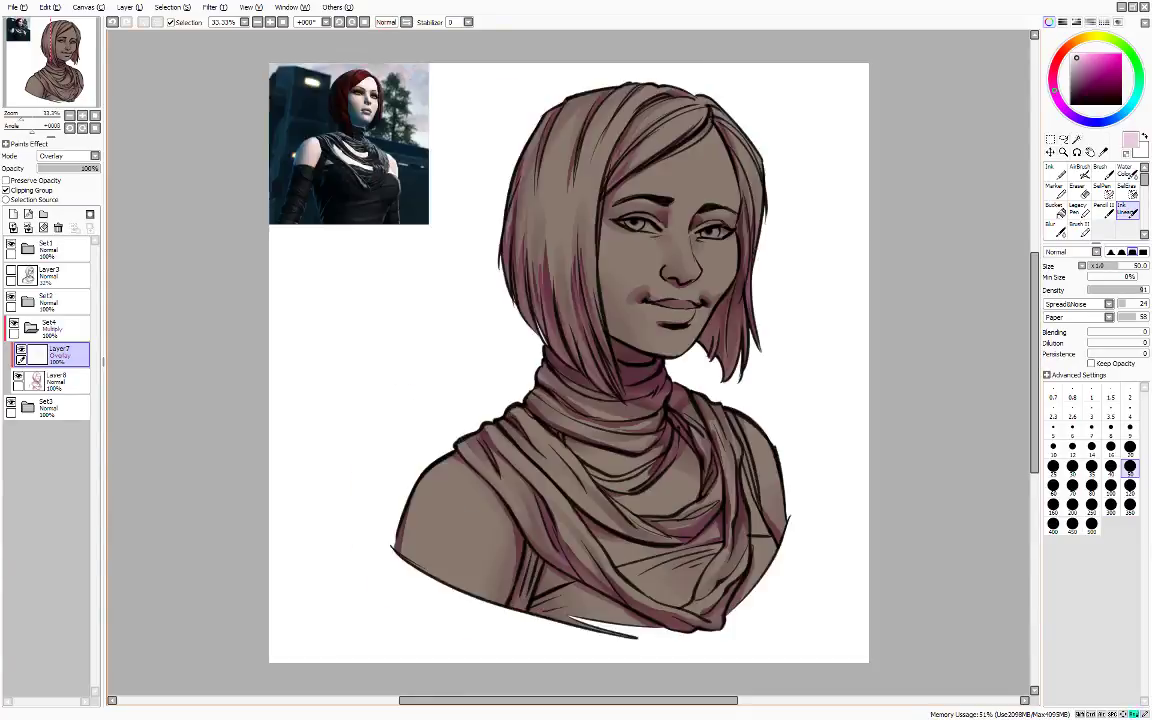
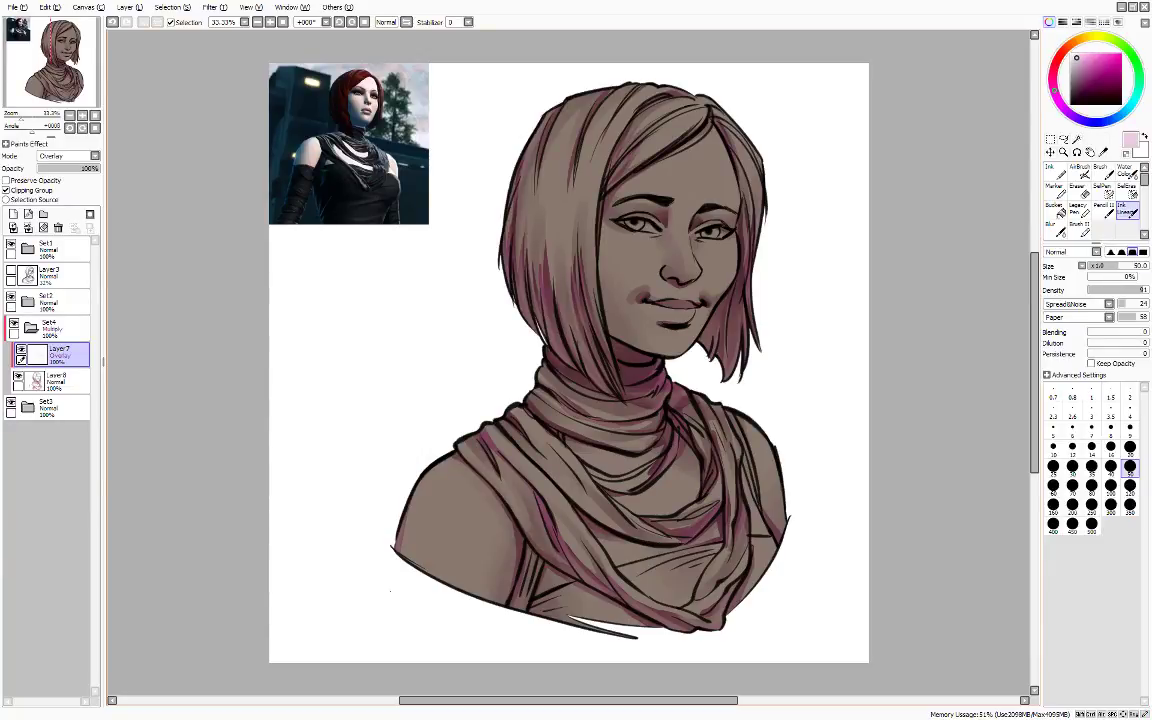
- Collapse the Multiply shading folder, then add a clipped Overlay folder beneath it containing a new empty layer
click(32, 328)
click(45, 355)
click(44, 214)
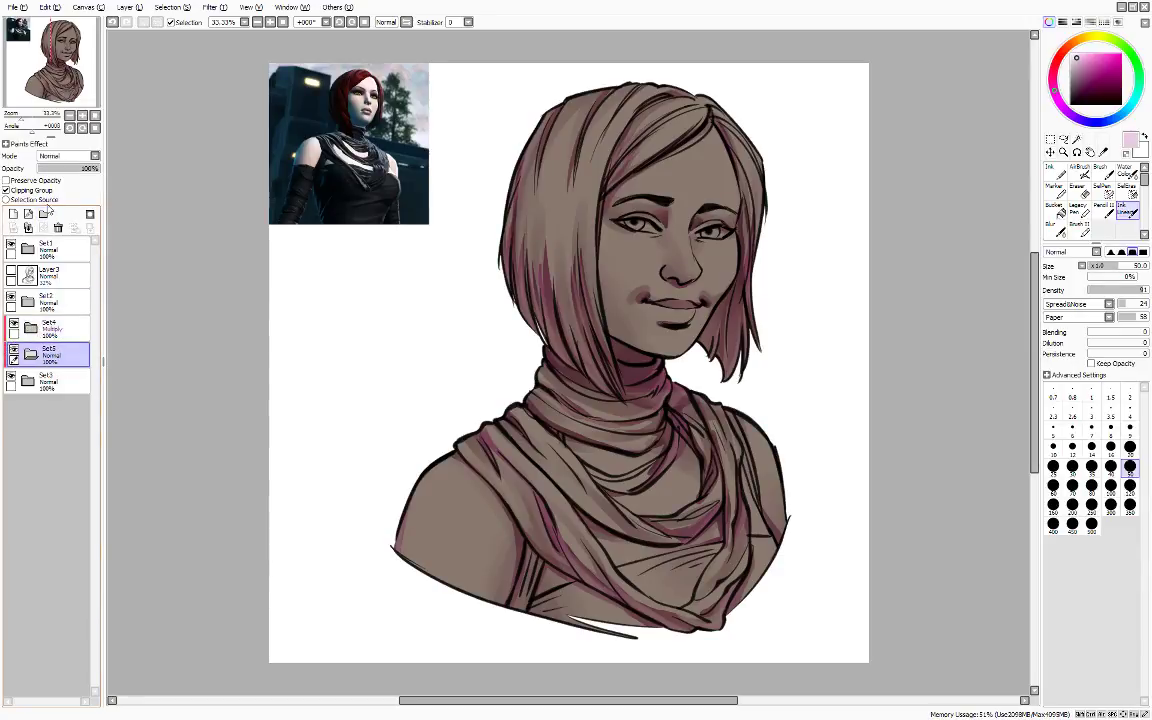
click(61, 157)
click(64, 199)
click(13, 214)
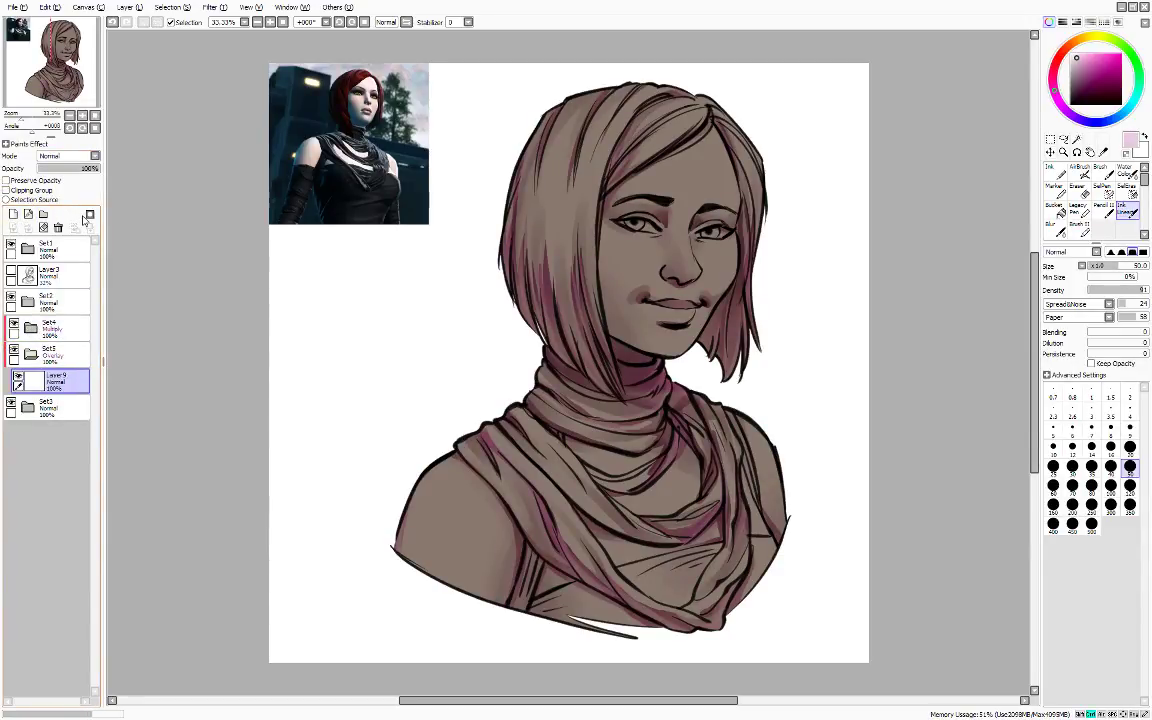
- Highlight both cheeks in a mirrored view with a pale orange Marker at size 80, softening the strokes with the Blur brush
click(1055, 188)
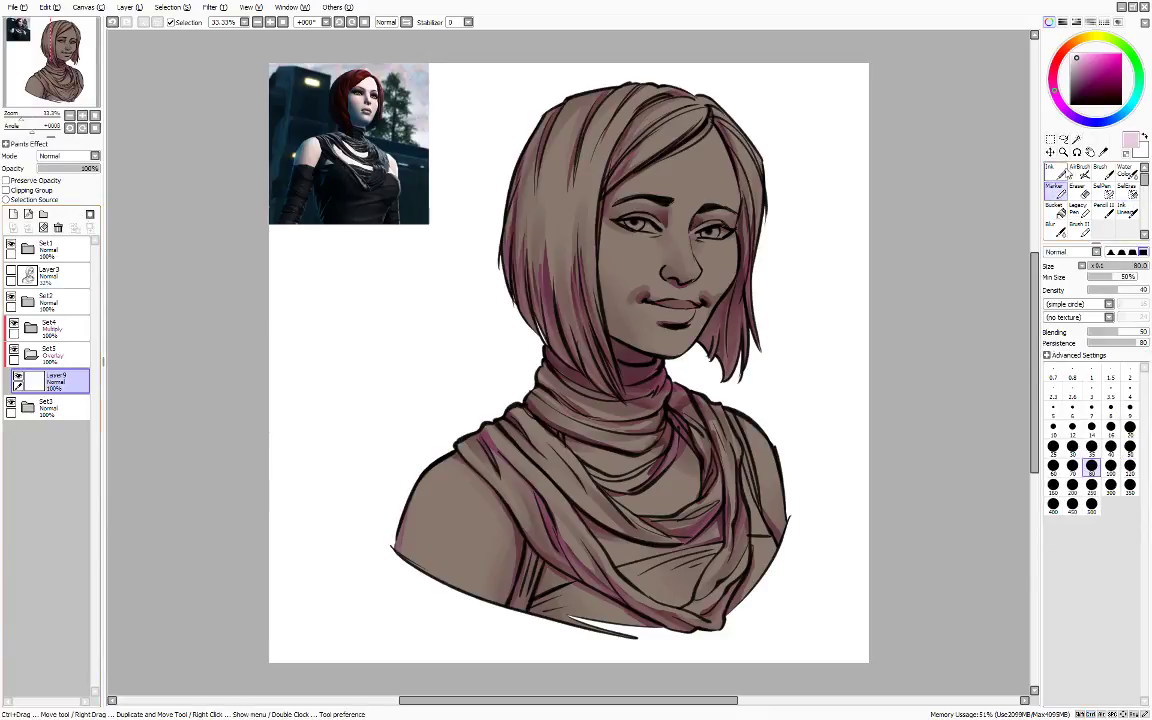
drag(1057, 73, 1071, 43)
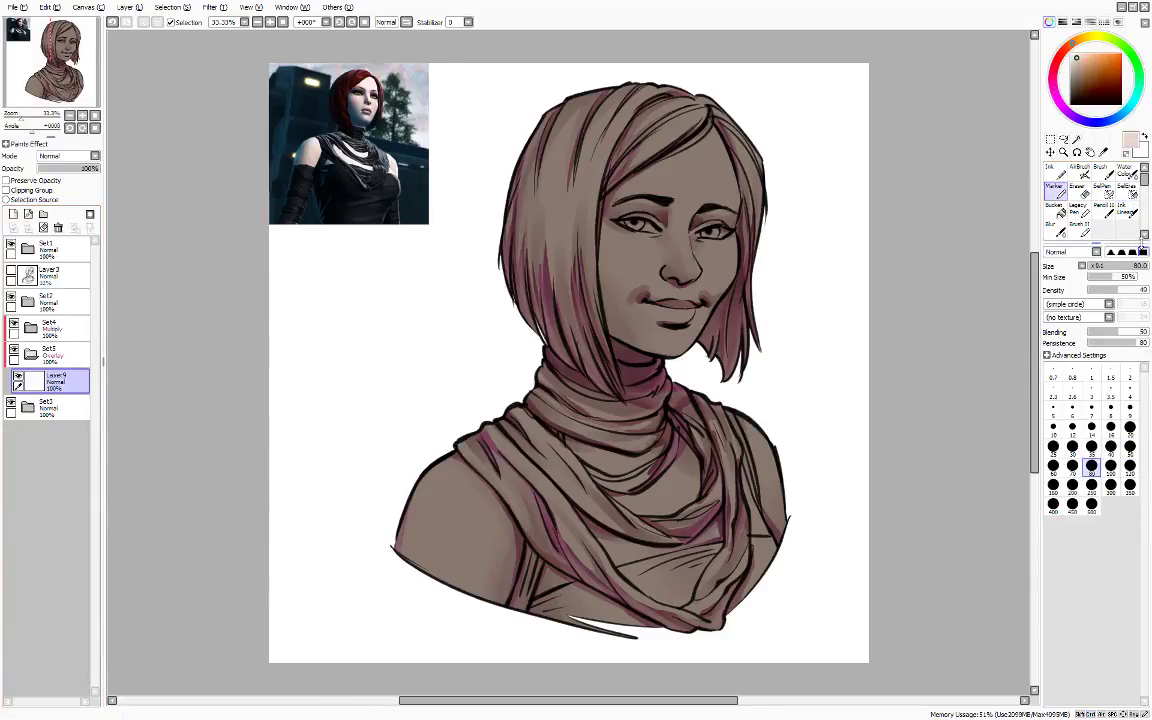
key(h)
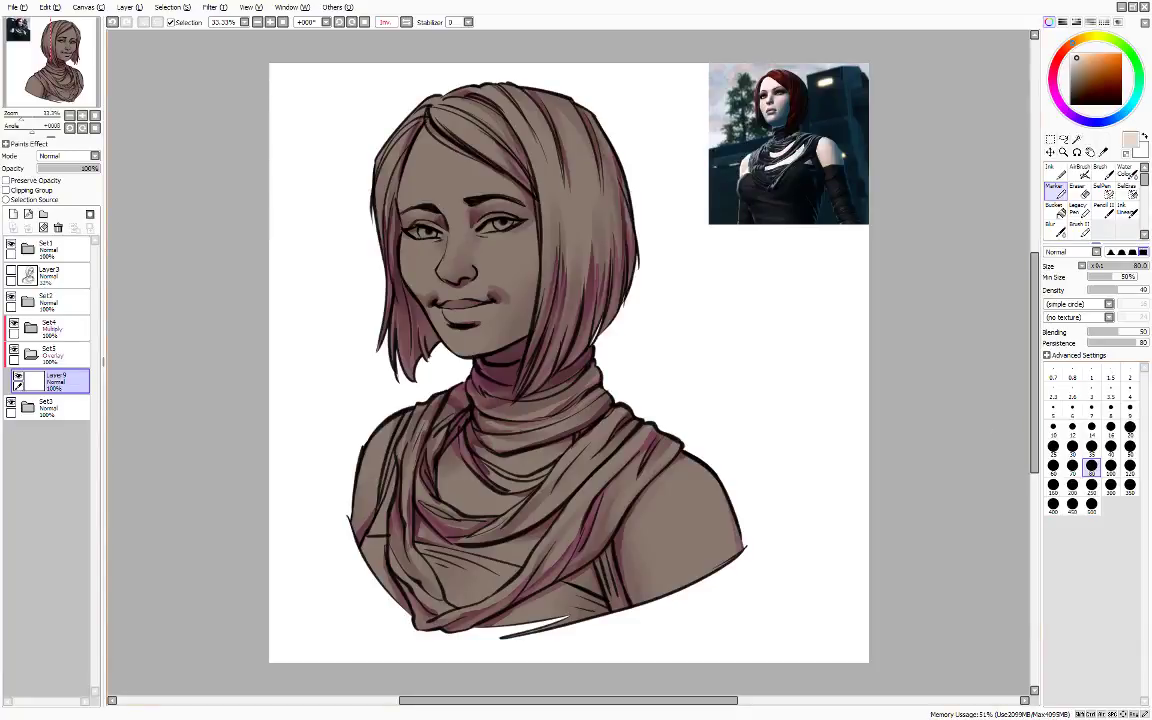
drag(497, 249, 522, 248)
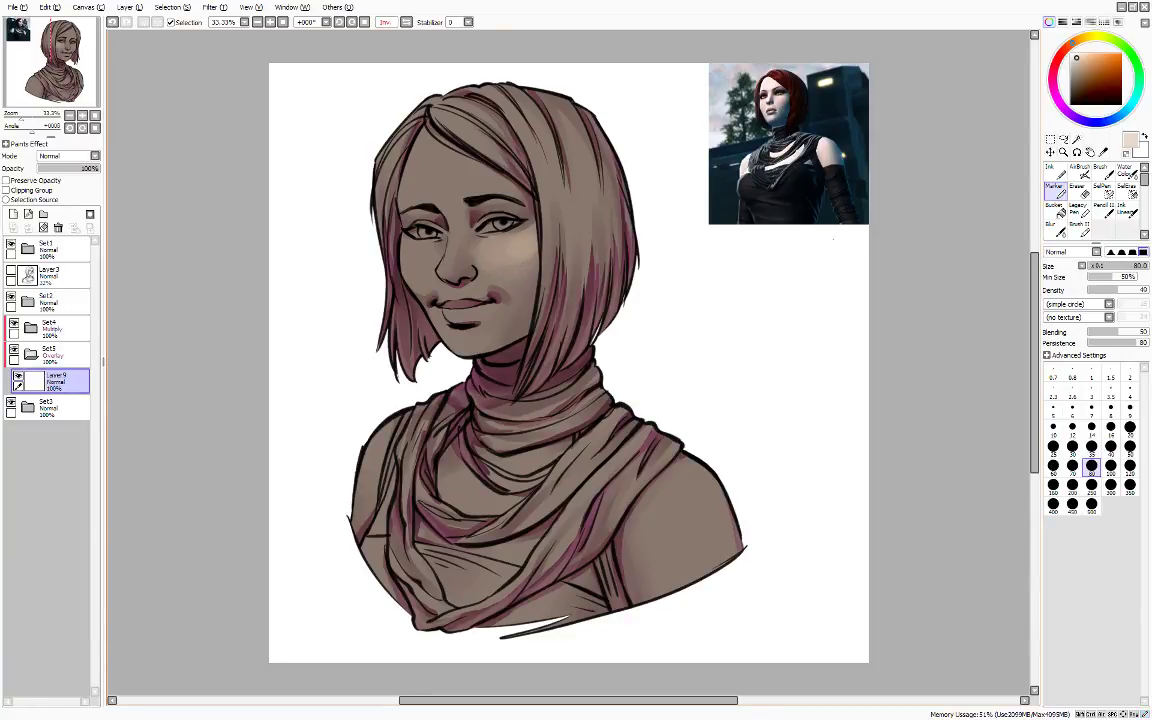
click(1055, 230)
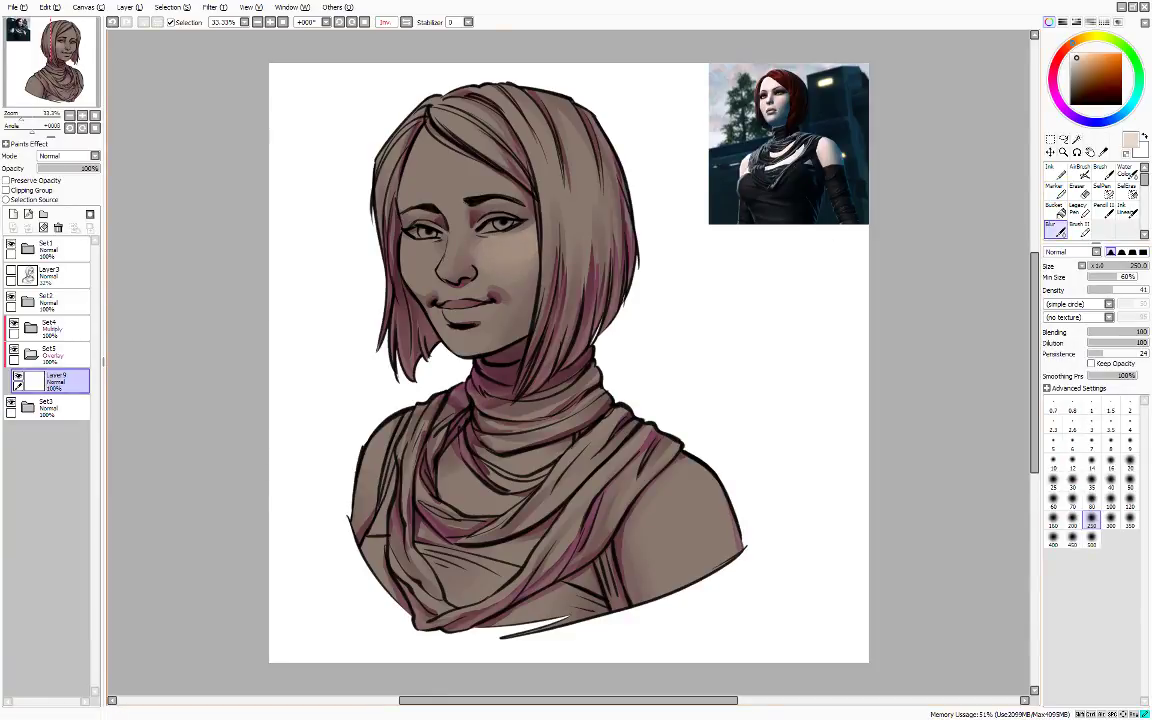
click(1055, 191)
drag(412, 260, 419, 257)
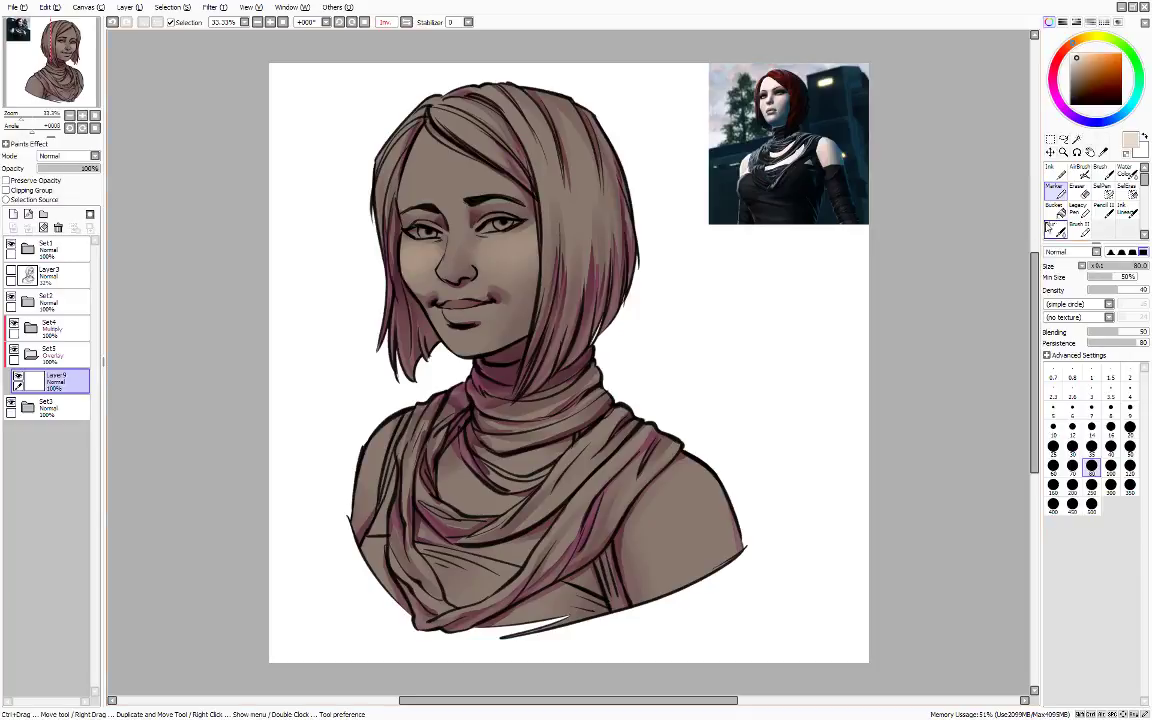
click(1055, 229)
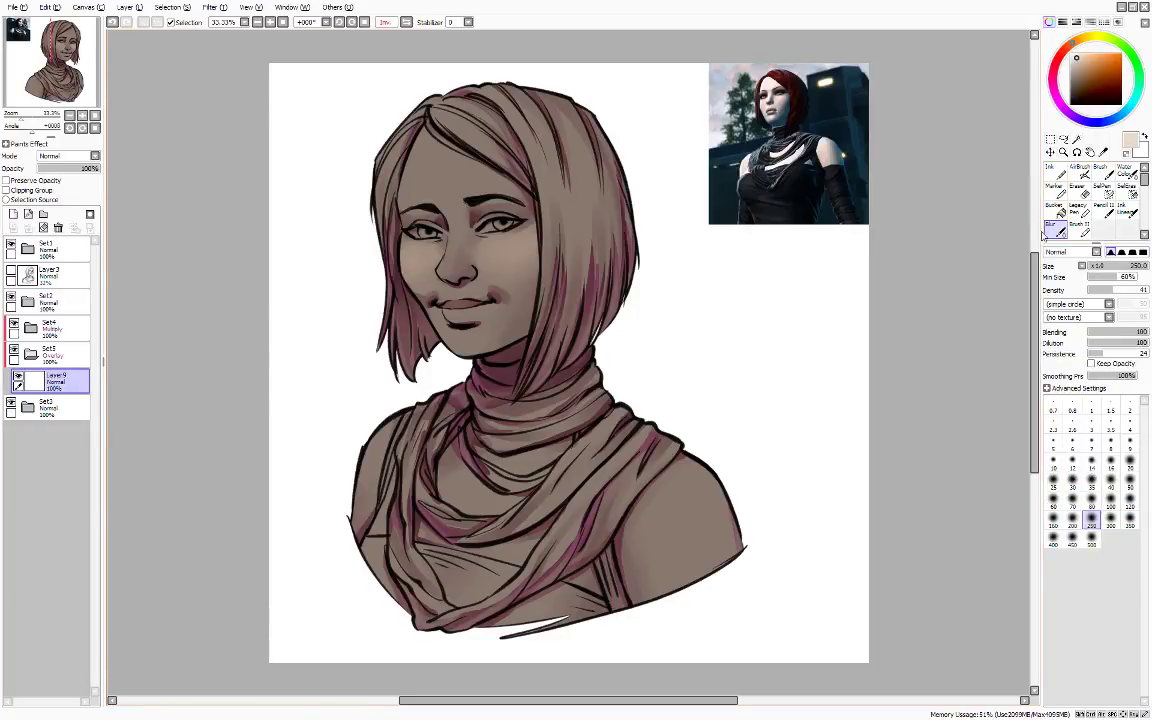
- Lighten the forehead and centre of the face with the Marker at sizes 50, 80 and 100, and soften it with Blur
click(1054, 187)
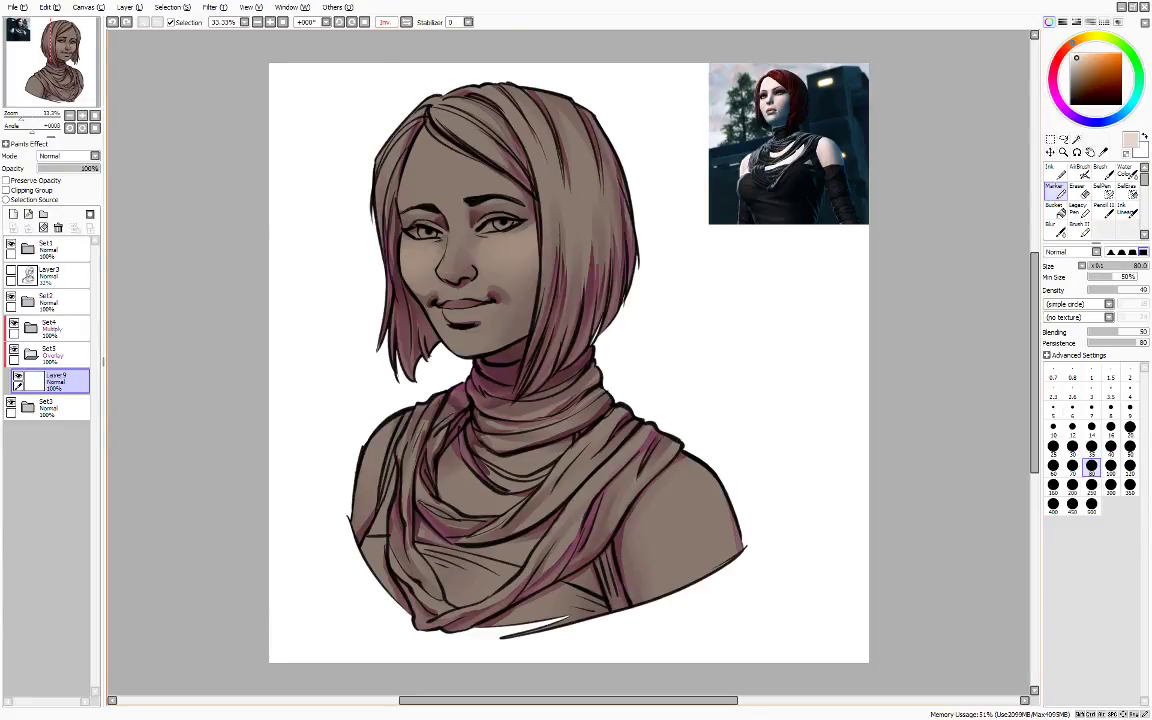
key(h)
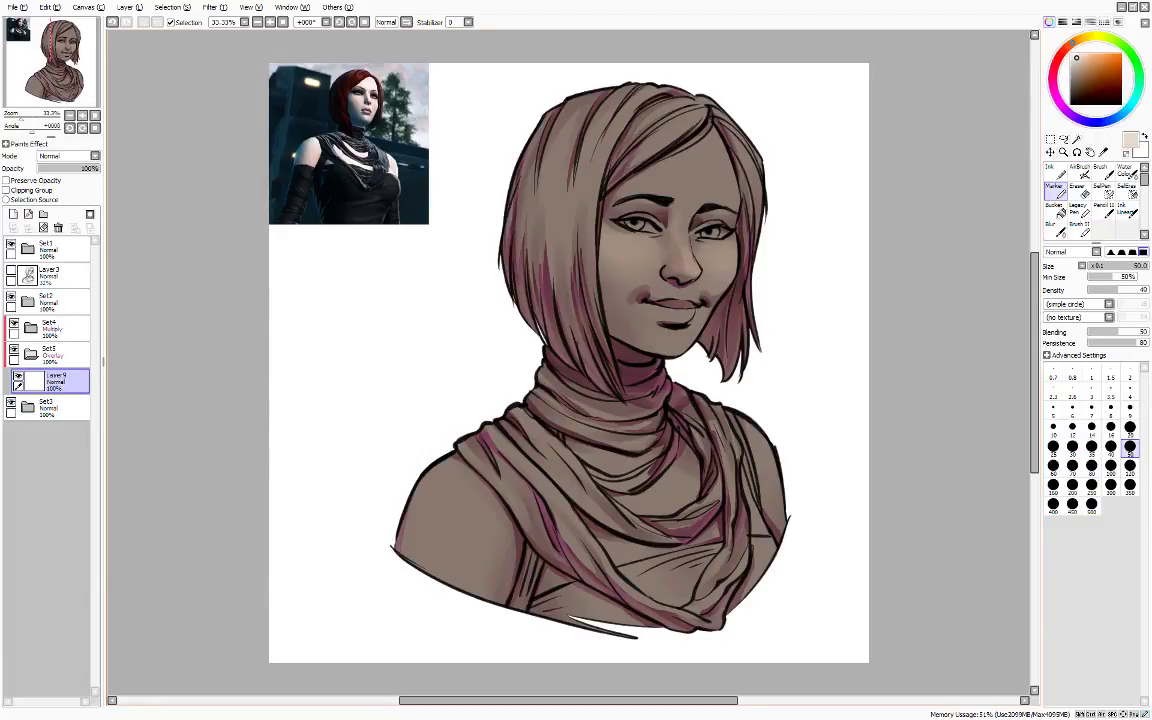
click(1091, 465)
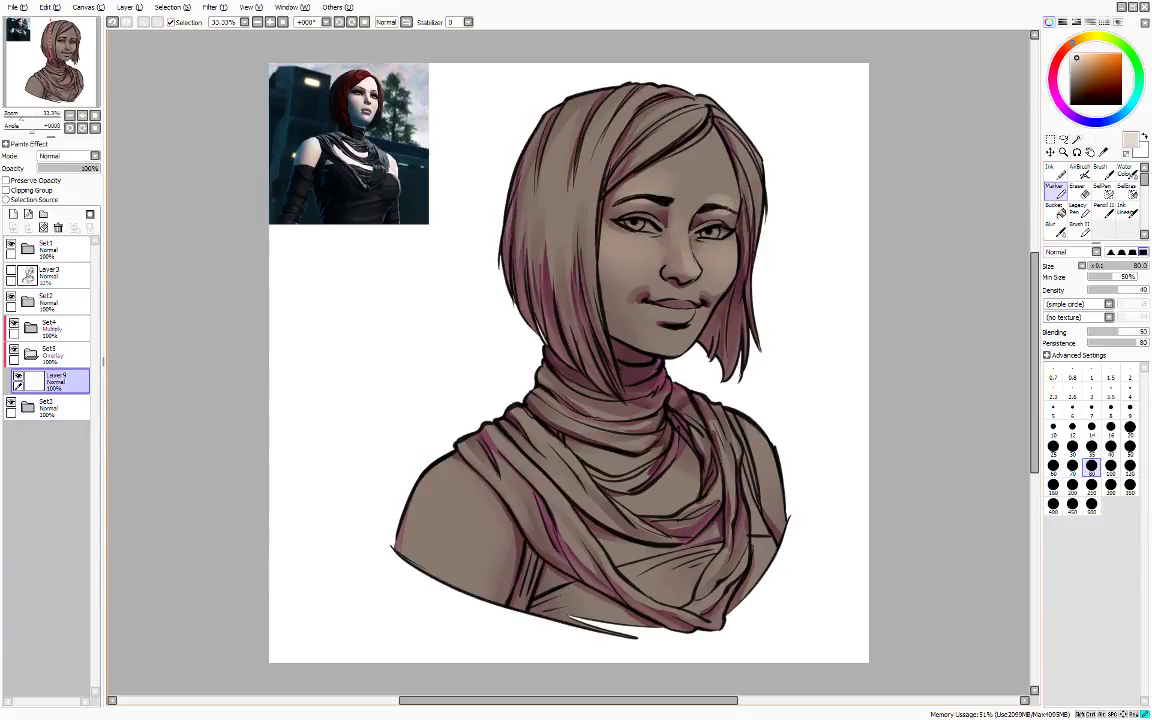
key(bracketright)
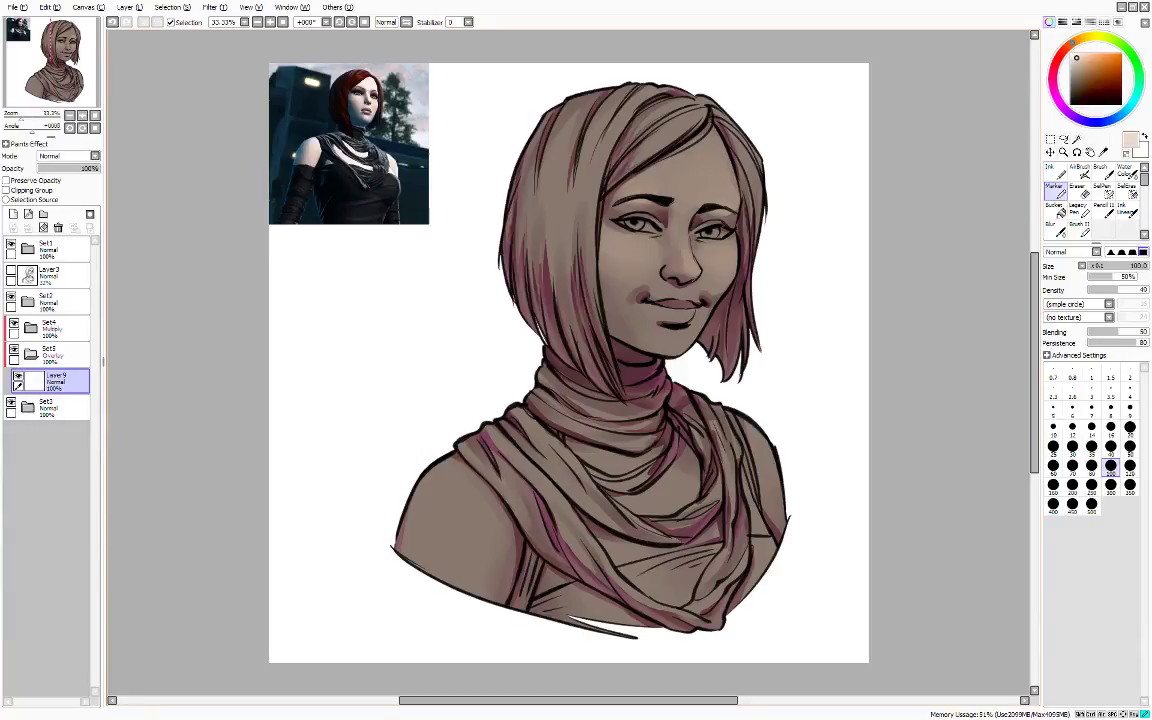
click(1056, 229)
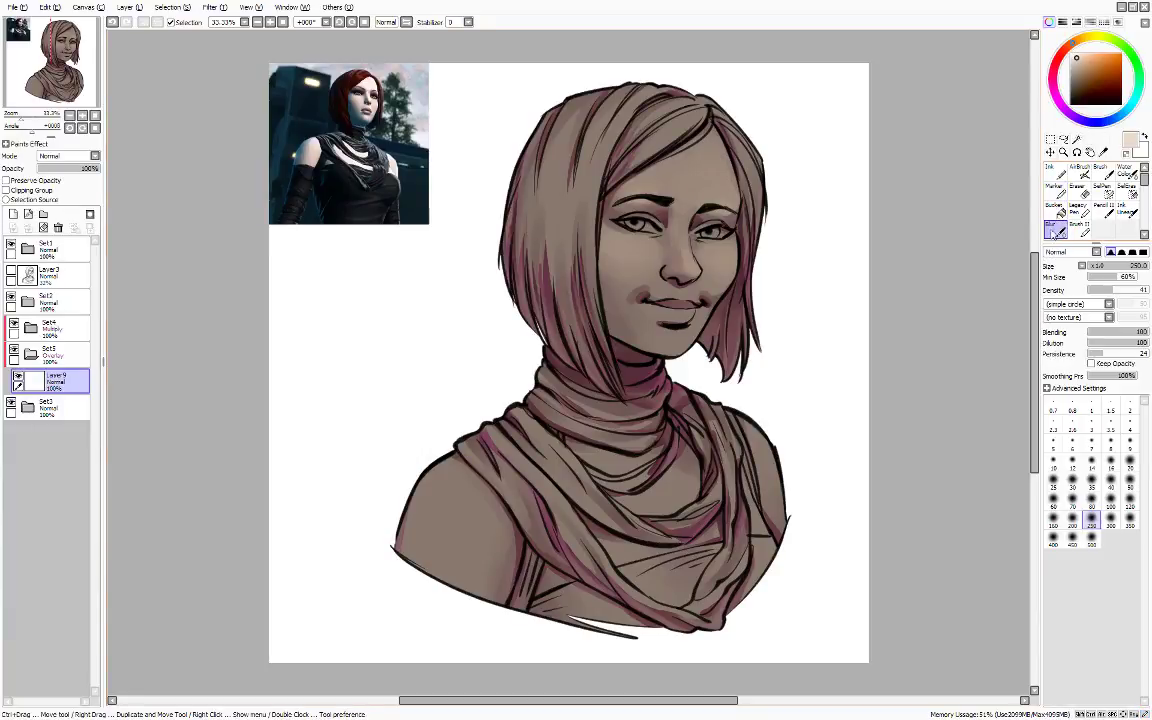
- Highlight the cheek and jaw beside the long hair with the Marker at sizes 50 and 80, and blend with Blur
click(1057, 192)
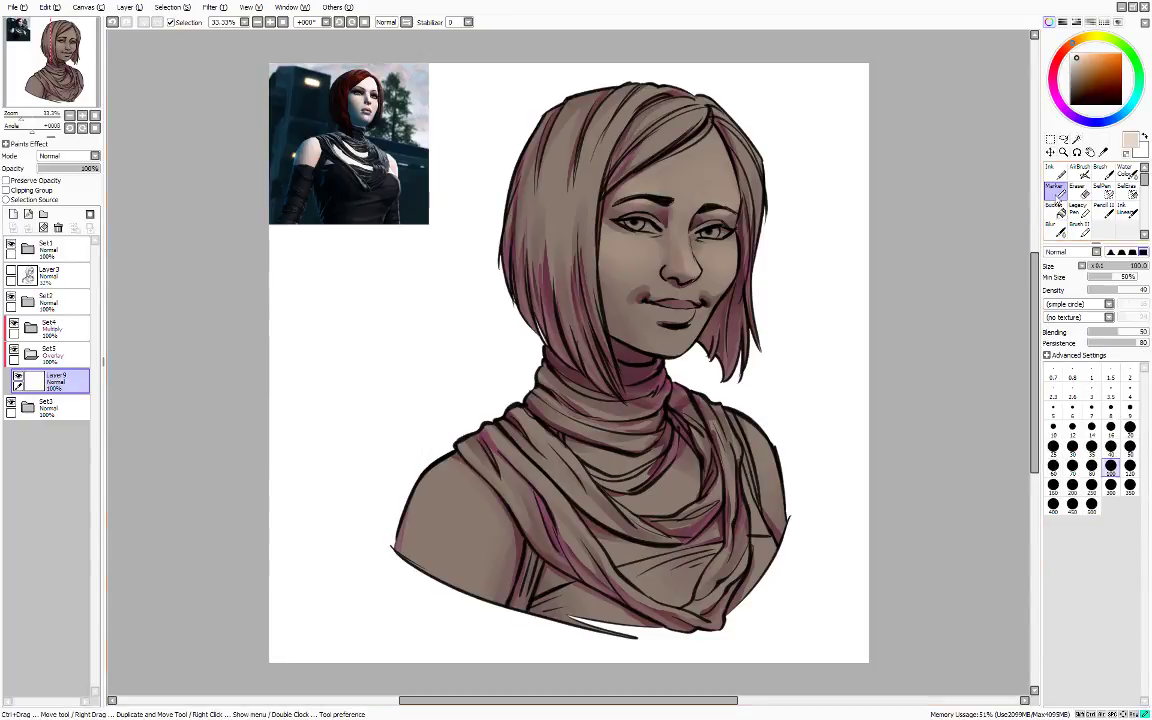
click(1130, 447)
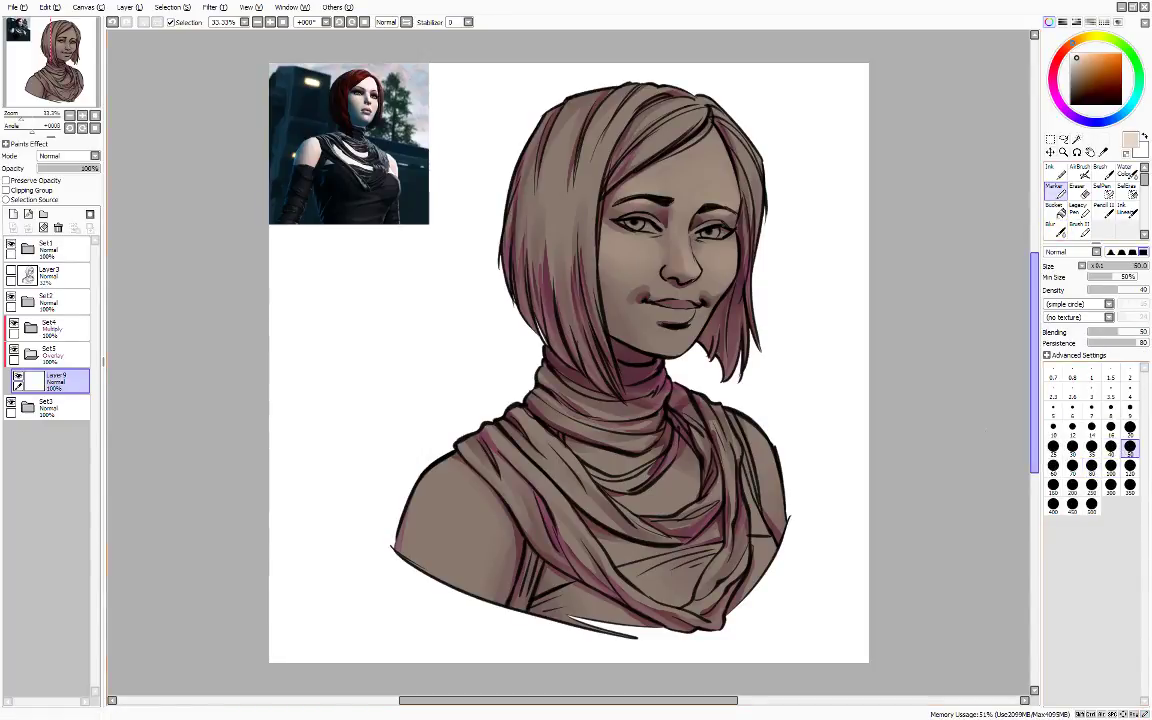
drag(614, 285, 598, 283)
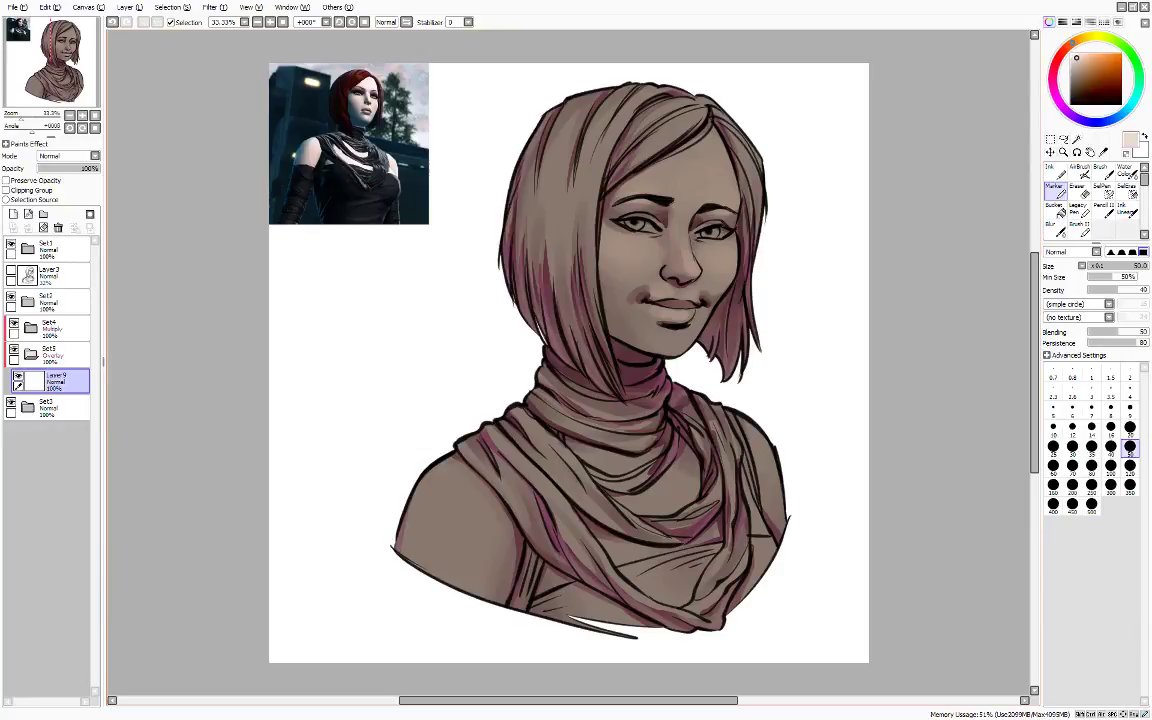
click(1091, 465)
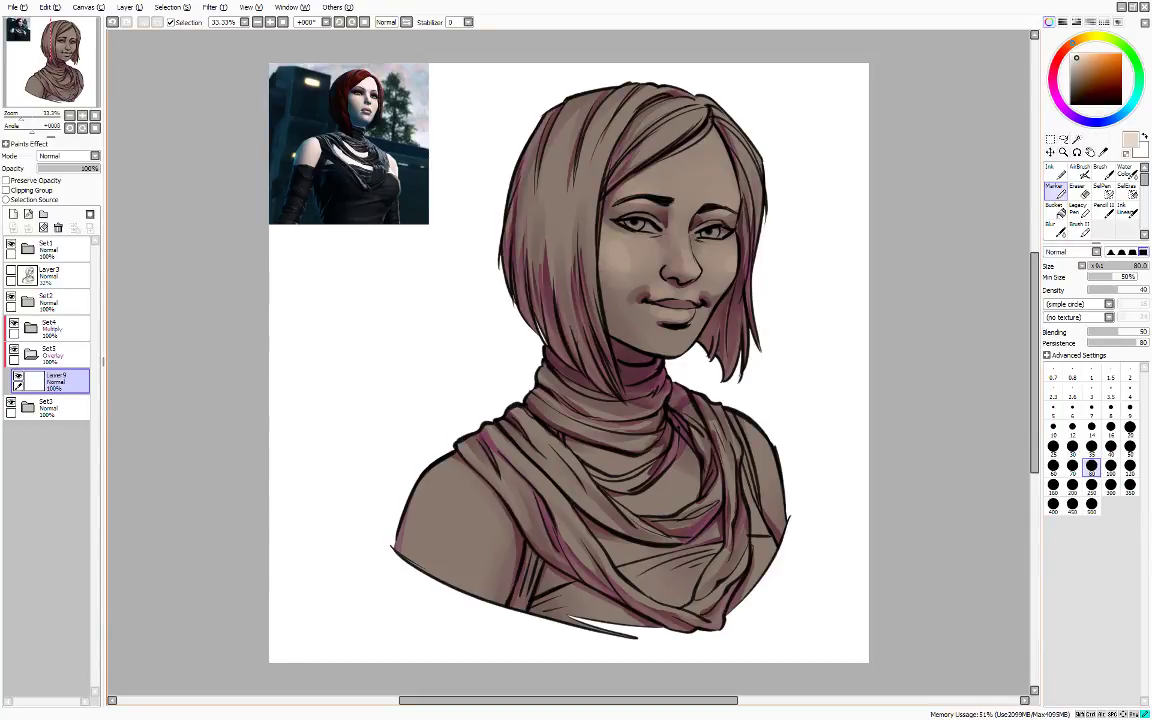
click(1055, 229)
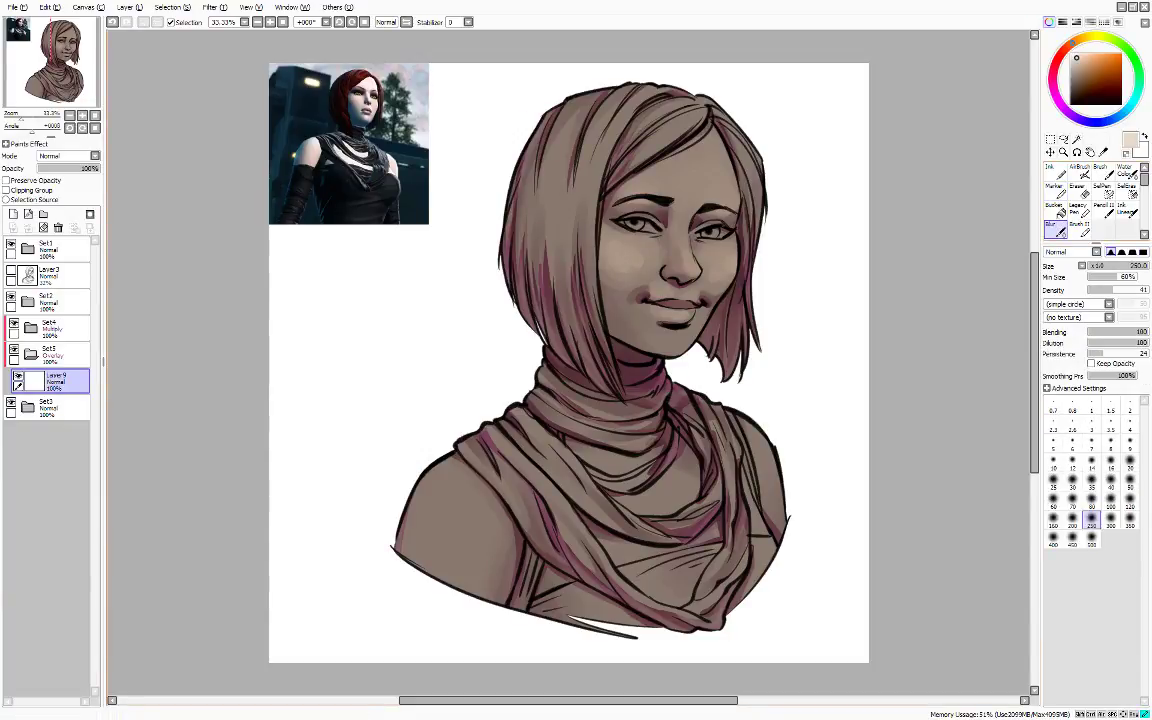
- Paint pale highlights along the hair strands at the crown, side and tips with the Marker at size 80
click(1055, 191)
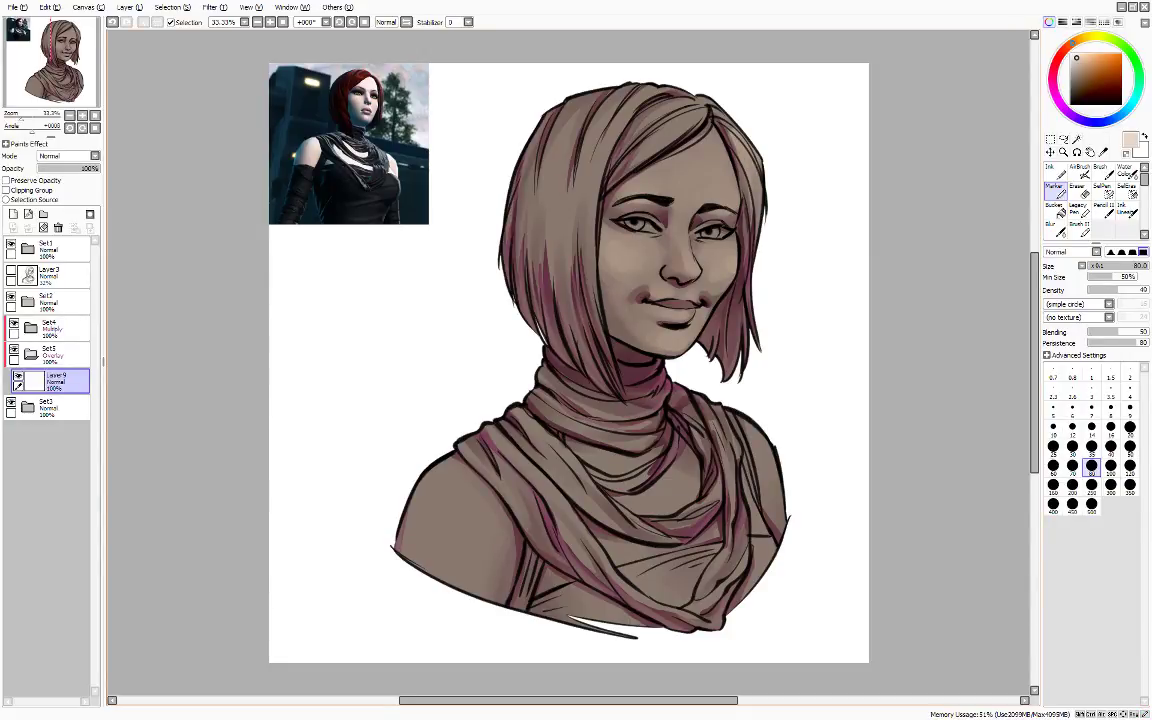
mouse_move(616, 112)
mouse_down()
mouse_move(583, 135)
mouse_move(618, 103)
mouse_move(542, 150)
mouse_move(534, 172)
mouse_up()
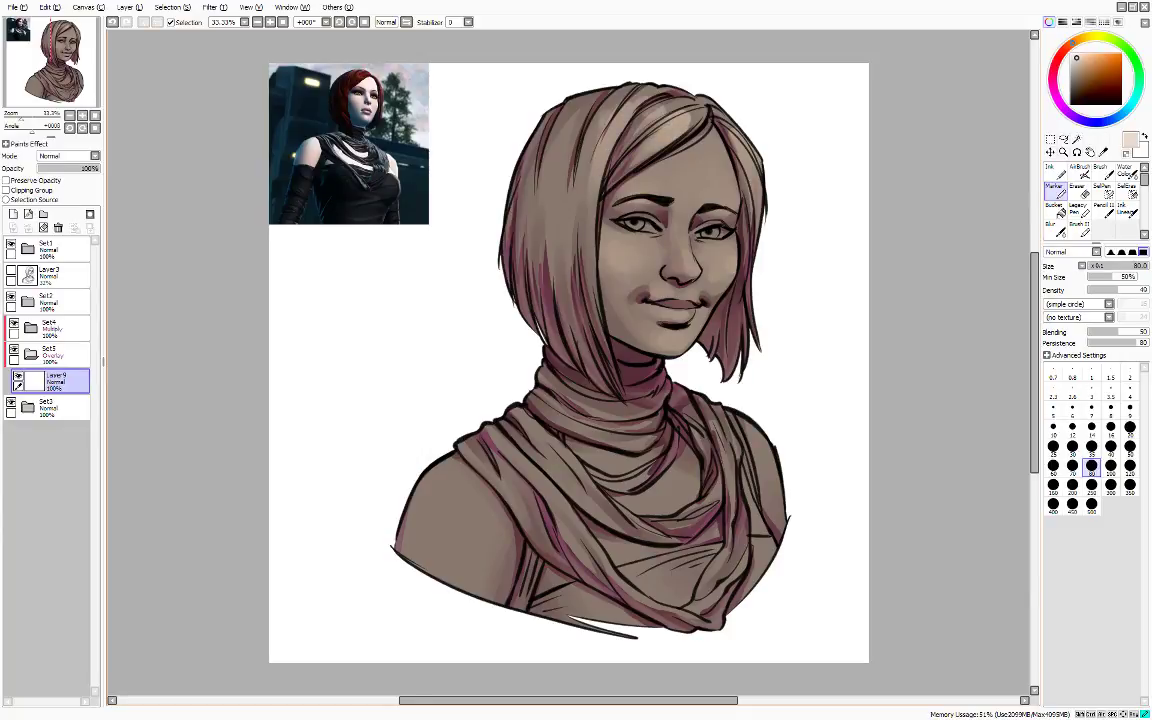
mouse_move(548, 97)
mouse_down()
mouse_move(500, 185)
mouse_move(470, 200)
mouse_up()
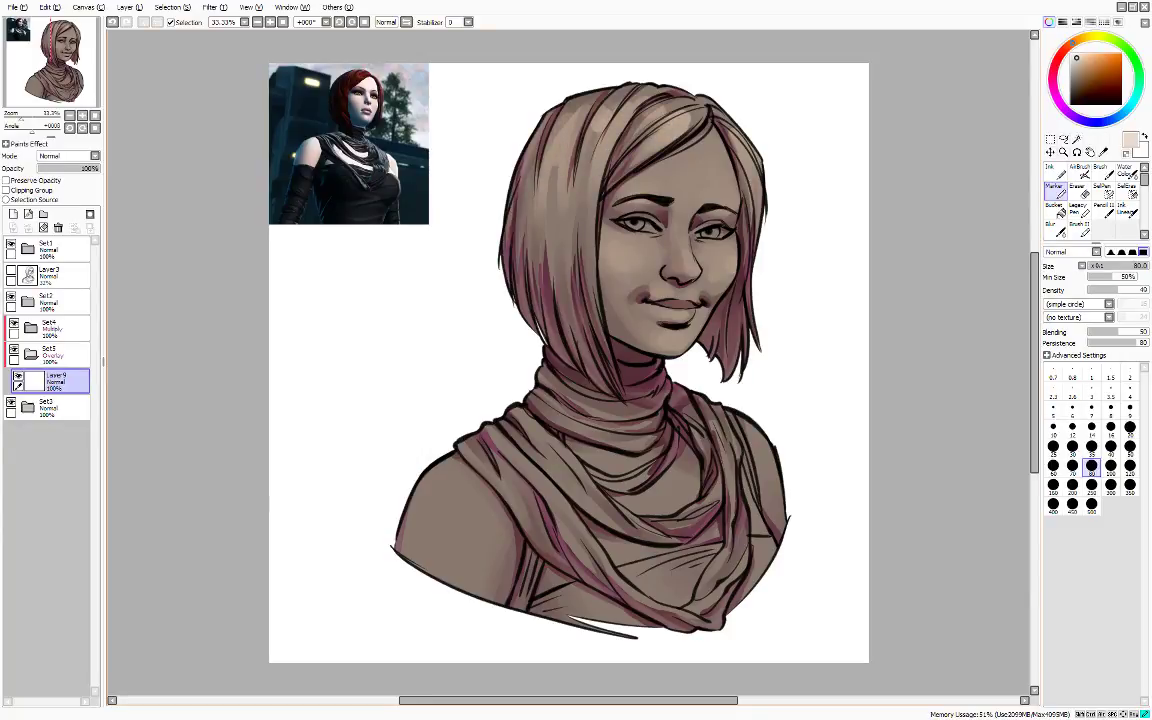
drag(575, 311, 590, 363)
drag(507, 273, 531, 327)
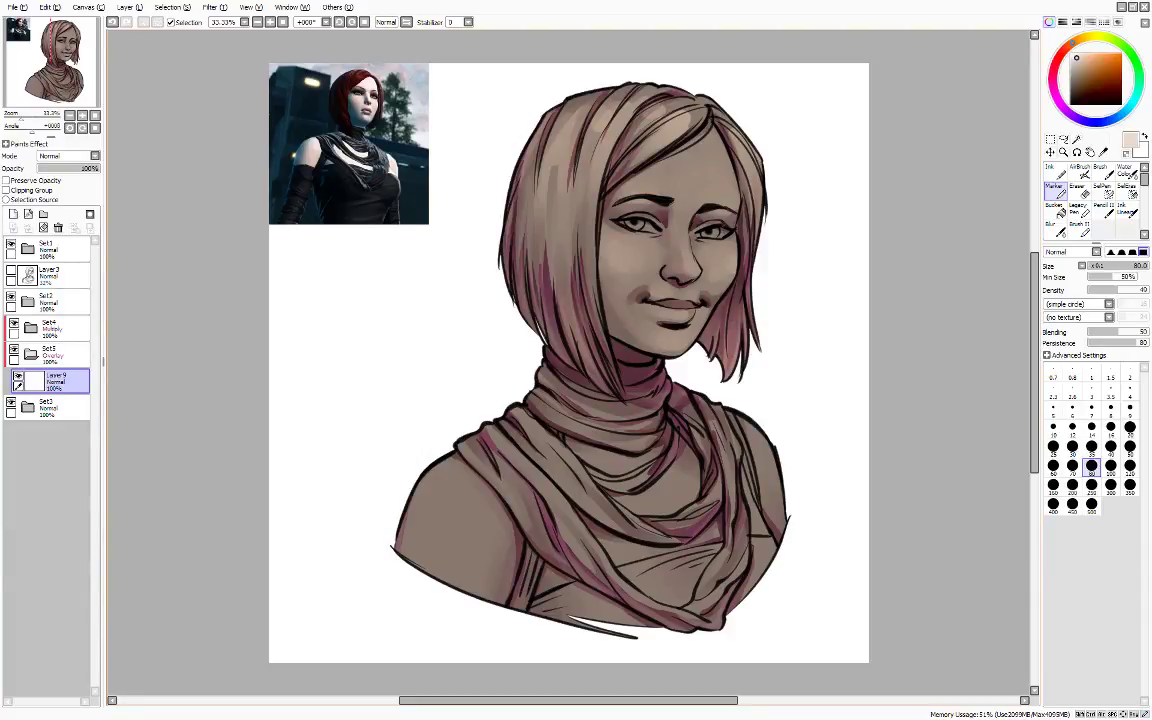
- Highlight the neck wrap, scarf folds, chest and far shoulder with the size 80 Marker, and soften with the Blur brush
mouse_move(536, 386)
mouse_down()
mouse_move(574, 402)
mouse_move(558, 376)
mouse_move(586, 380)
mouse_up()
drag(711, 415, 731, 480)
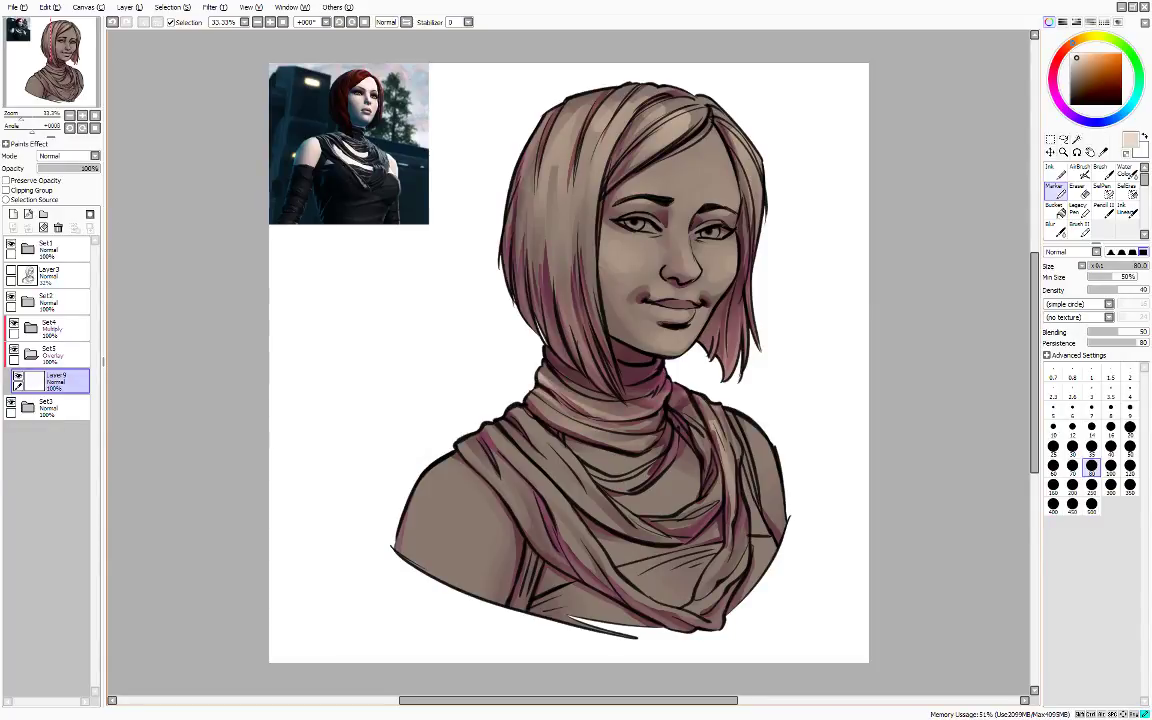
drag(686, 540, 679, 455)
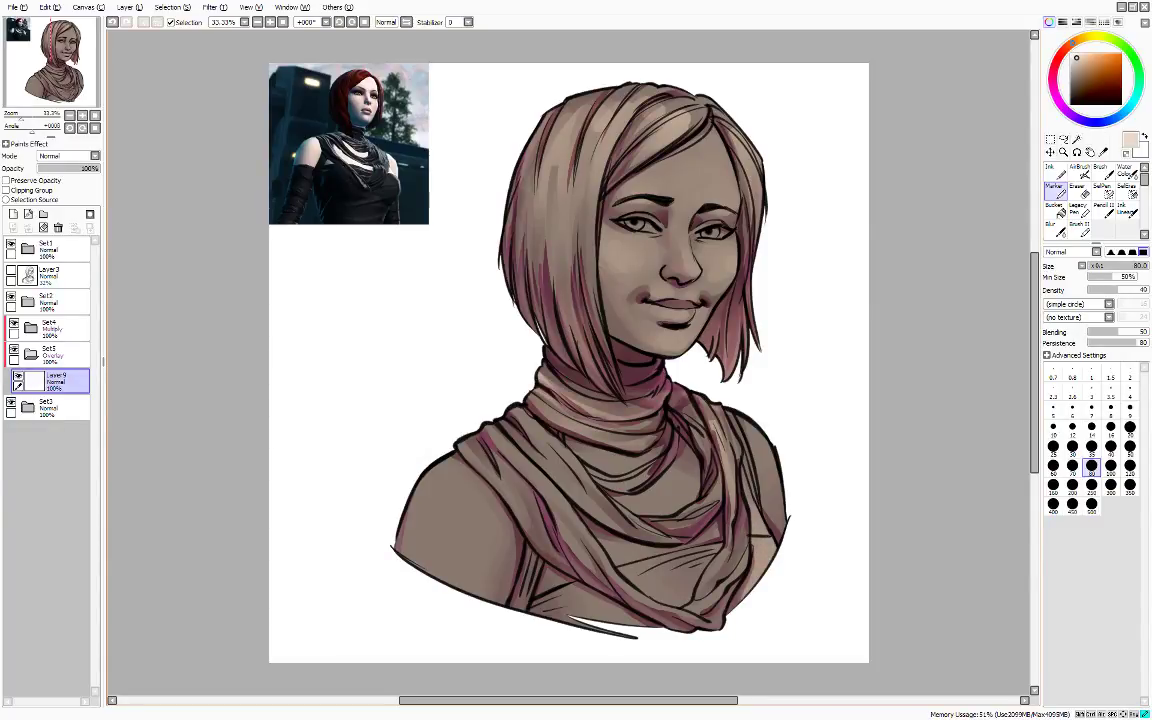
drag(745, 424, 769, 481)
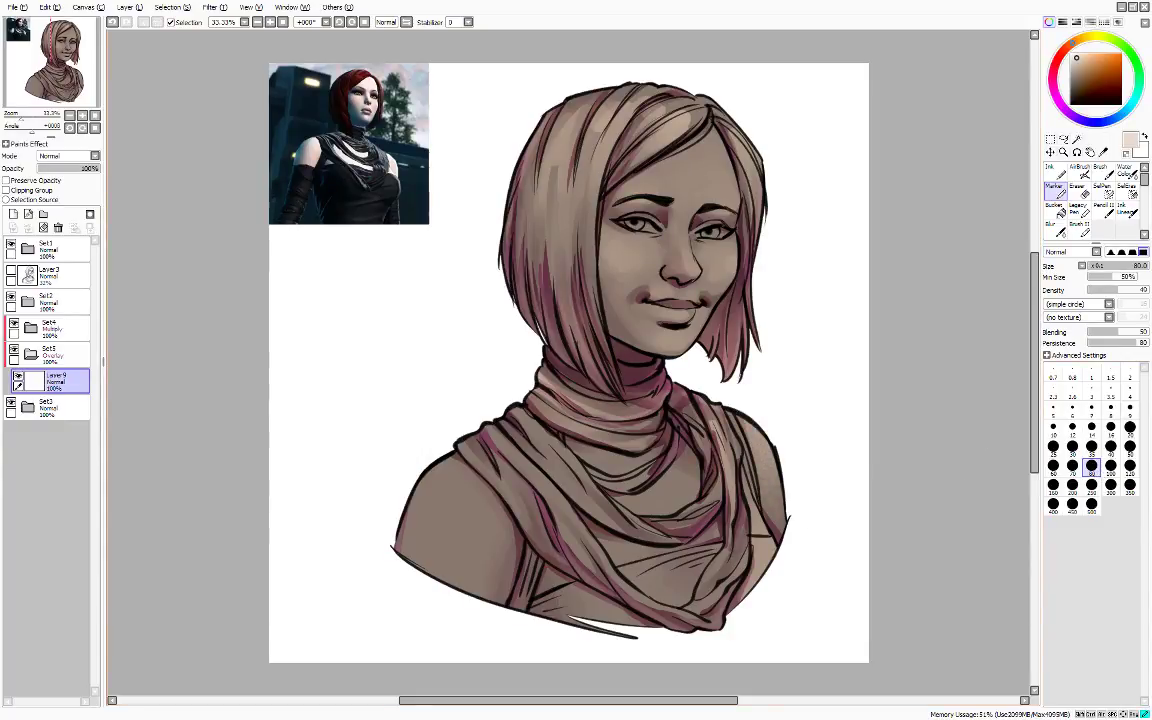
mouse_move(590, 452)
mouse_down()
mouse_move(672, 506)
mouse_move(563, 449)
mouse_move(625, 432)
mouse_move(520, 407)
mouse_move(586, 423)
mouse_up()
mouse_move(508, 420)
mouse_down()
mouse_move(612, 484)
mouse_move(508, 412)
mouse_up()
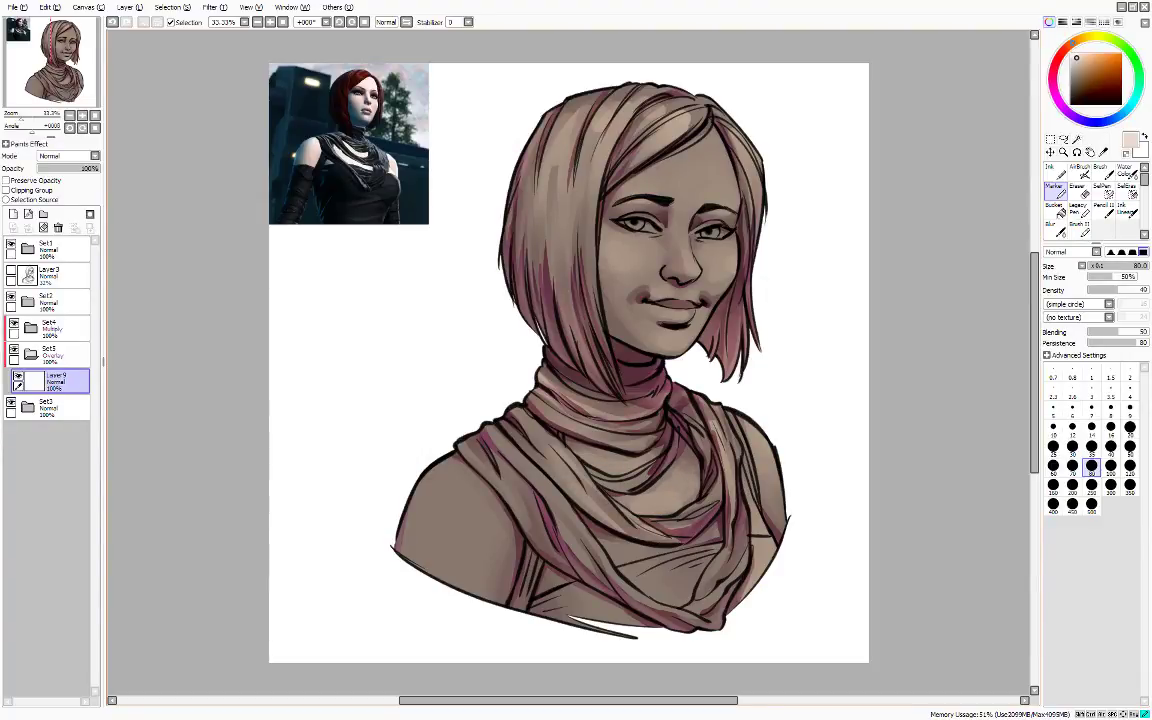
drag(622, 470, 641, 448)
mouse_move(616, 541)
mouse_down()
mouse_move(562, 502)
mouse_move(626, 552)
mouse_up()
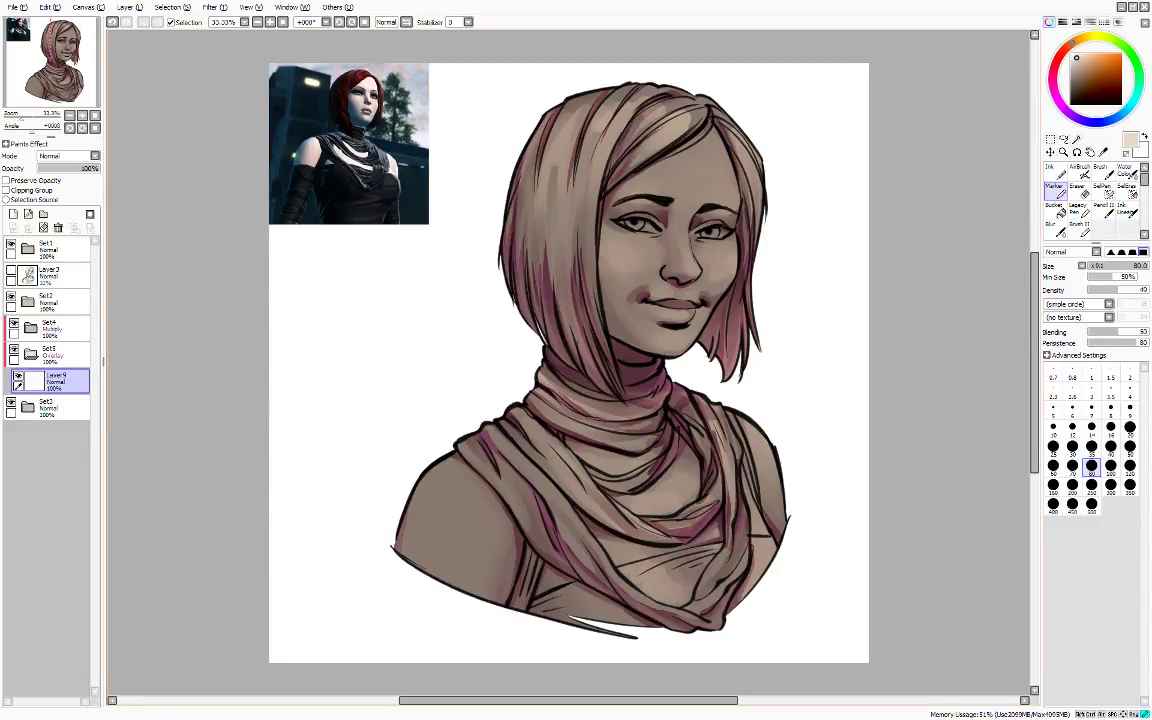
click(1055, 210)
click(1055, 229)
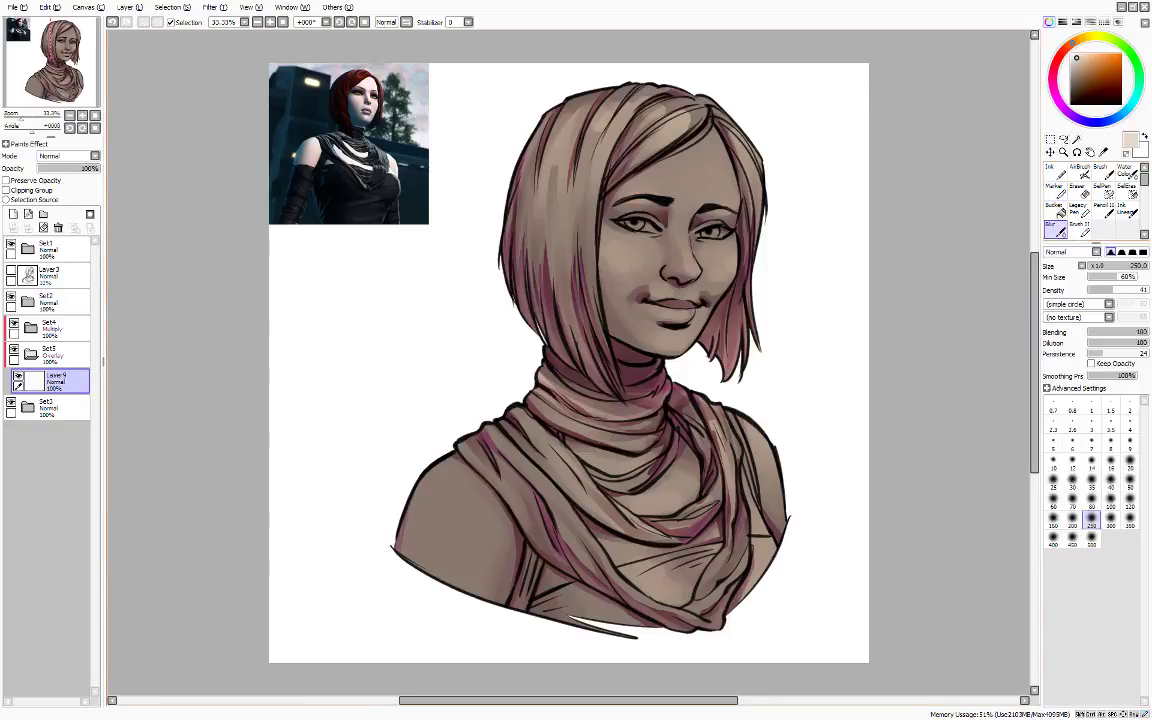
- Brighten the long outer scarf folds on both sides of the chest with the Marker at size 80
click(1055, 188)
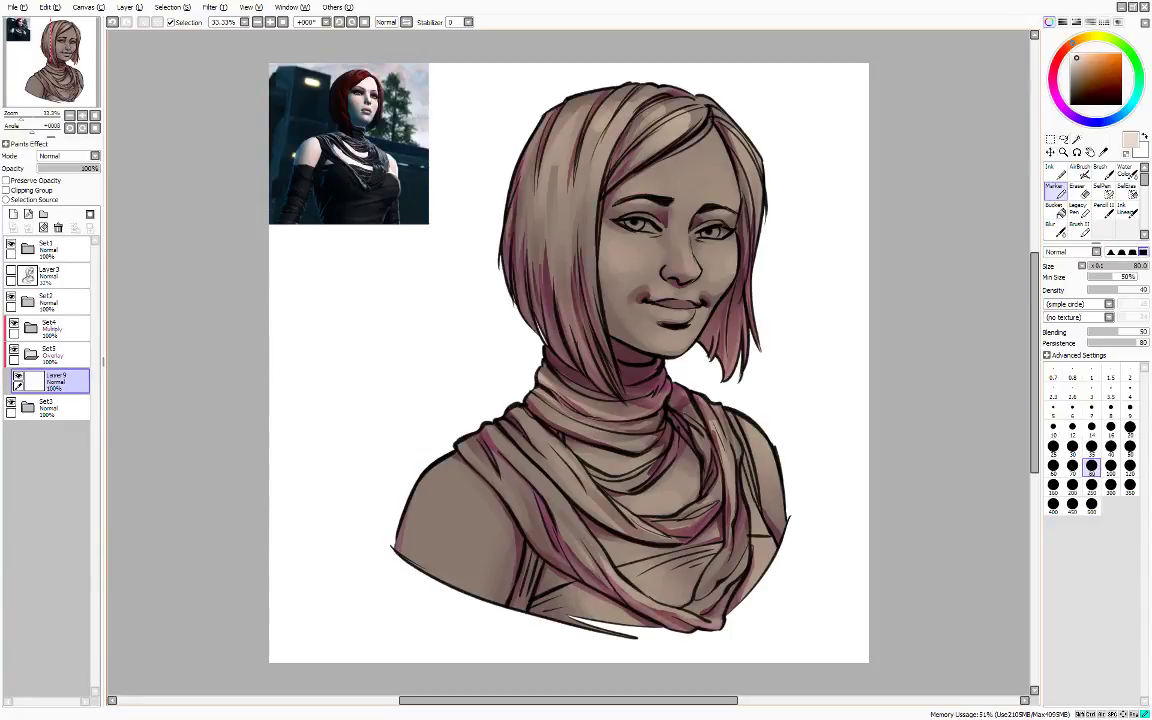
mouse_move(697, 612)
mouse_down()
mouse_move(738, 551)
mouse_move(741, 509)
mouse_up()
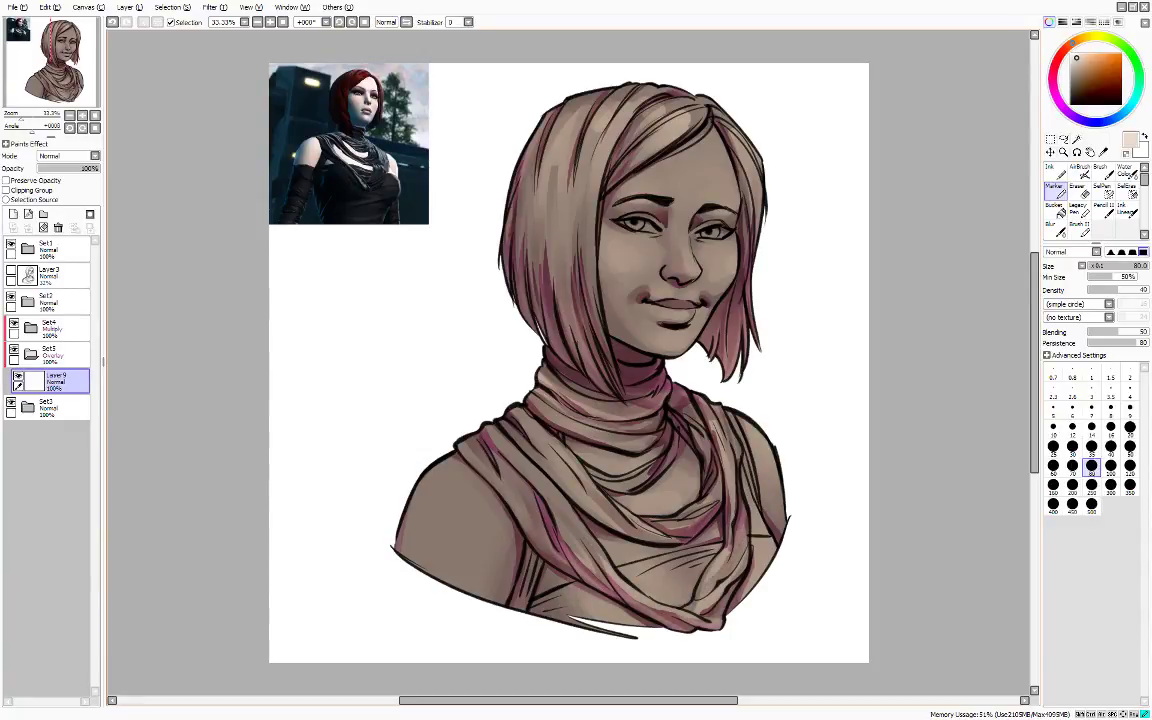
mouse_move(468, 442)
mouse_down()
mouse_move(517, 496)
mouse_move(563, 522)
mouse_up()
mouse_move(504, 420)
mouse_down()
mouse_move(552, 475)
mouse_move(550, 438)
mouse_up()
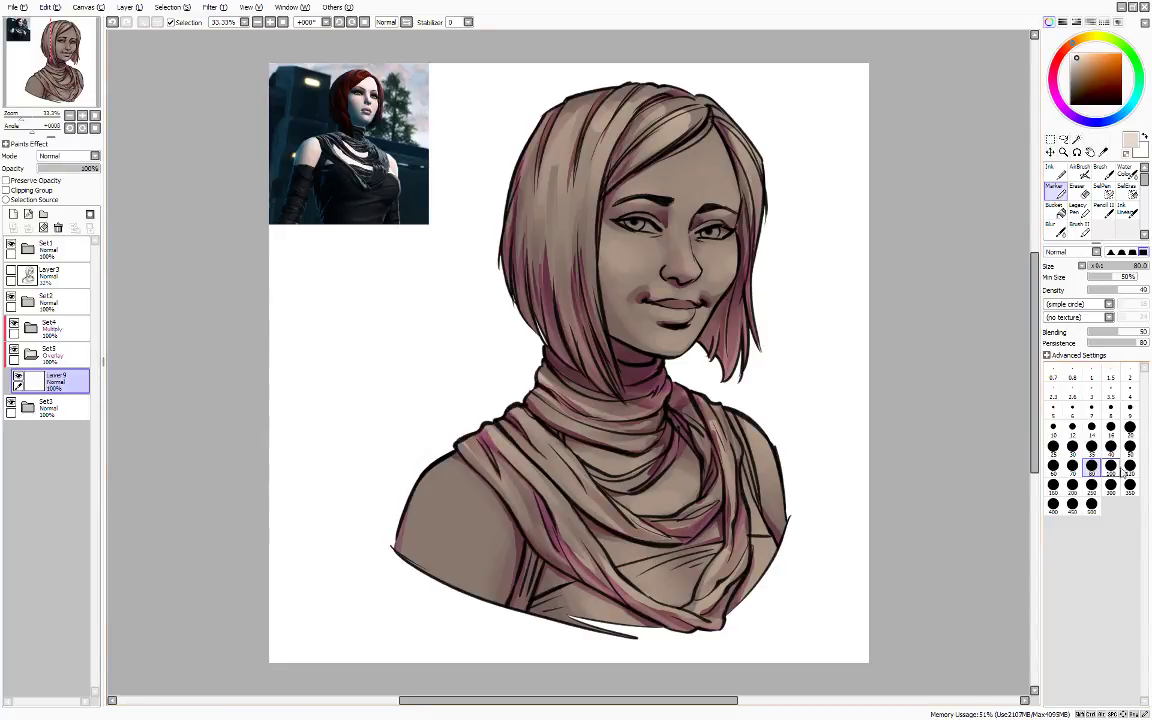
- Lighten the rounded near shoulder and upper arm with the Marker at size 100
click(1110, 467)
mouse_move(448, 489)
mouse_down()
mouse_move(456, 506)
mouse_move(438, 510)
mouse_move(470, 508)
mouse_move(450, 530)
mouse_up()
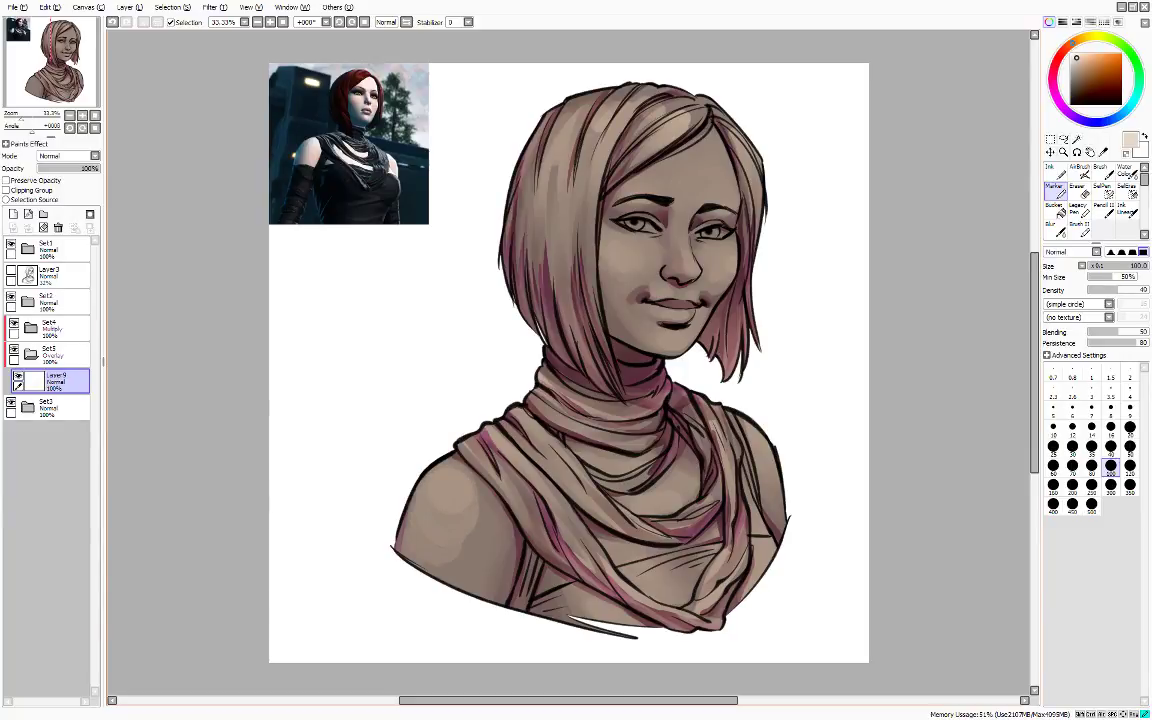
mouse_move(438, 462)
mouse_down()
mouse_move(414, 518)
mouse_move(470, 545)
mouse_up()
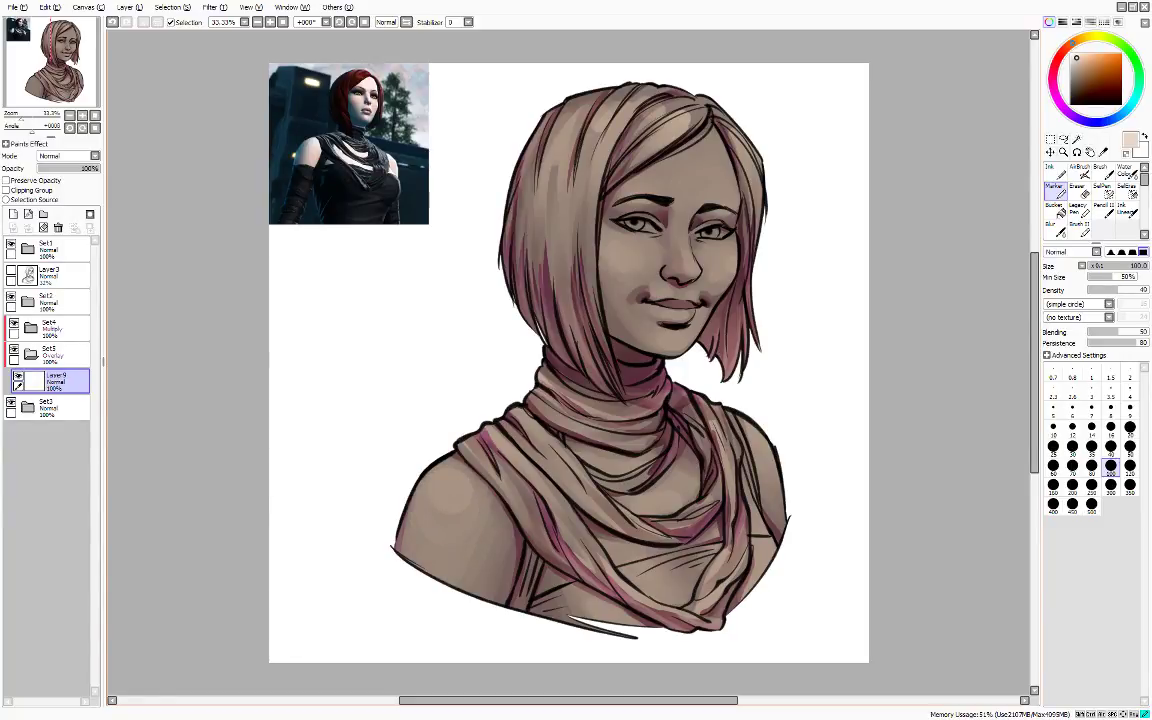
- Extend the light area across the near shoulder with the size 100 Marker and smooth it with the Blur brush at size 250
drag(440, 500, 449, 509)
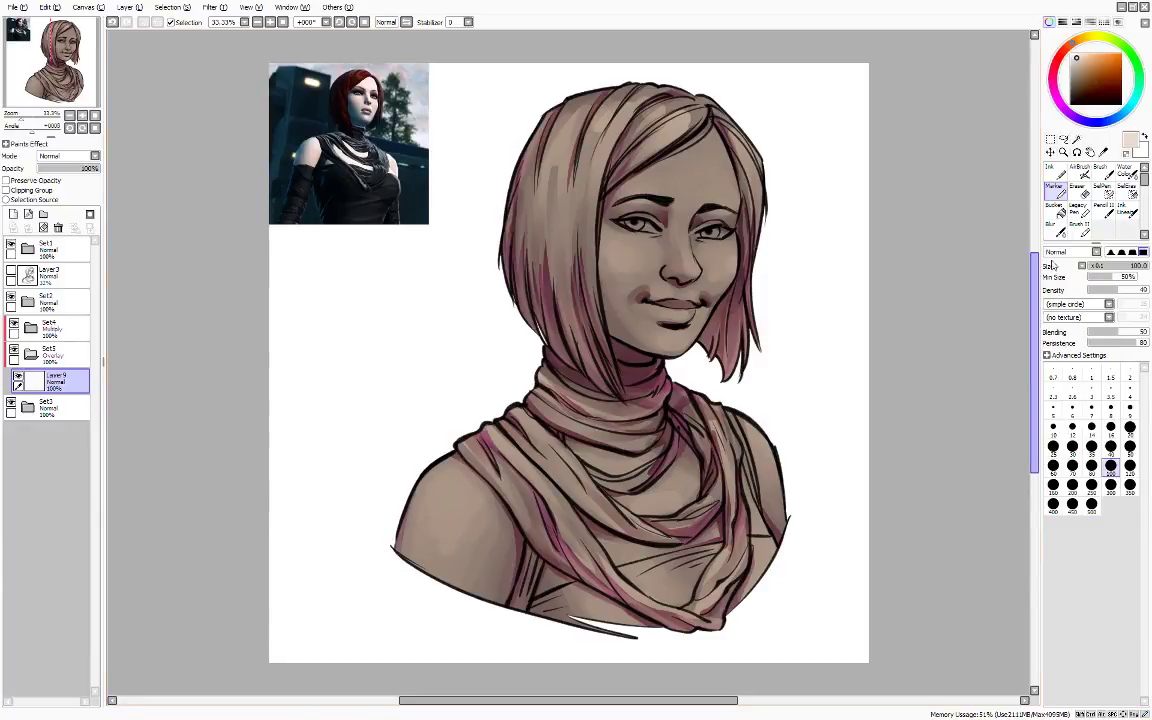
click(1054, 224)
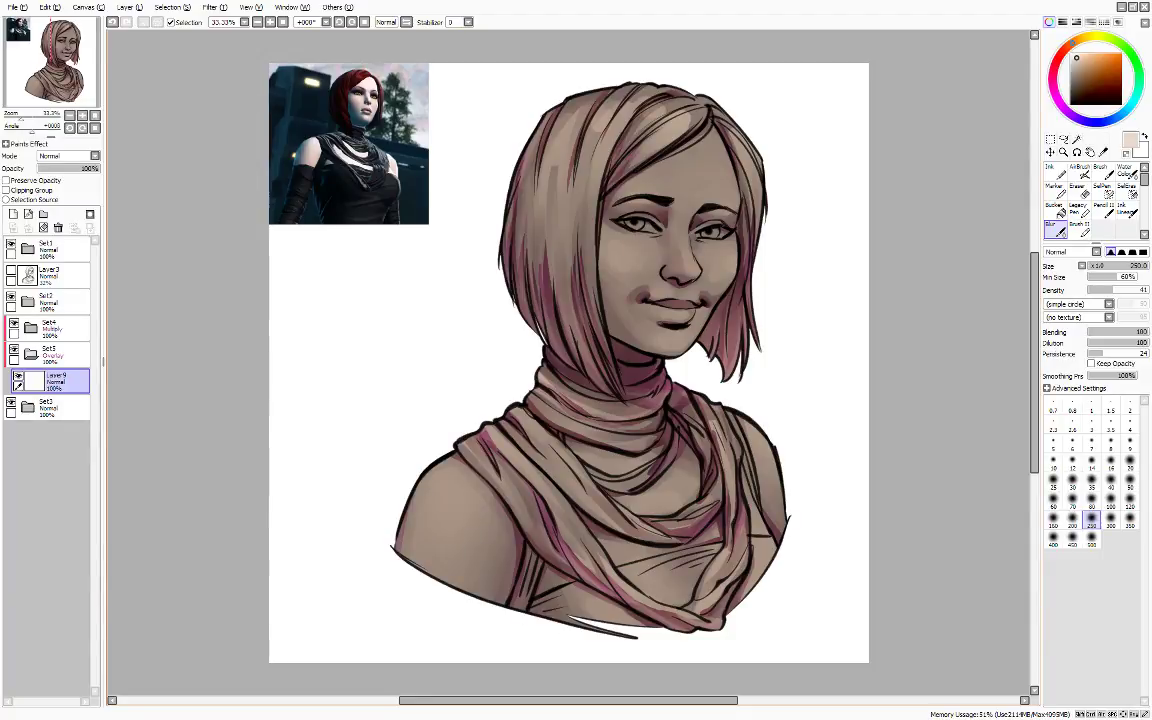
click(1054, 188)
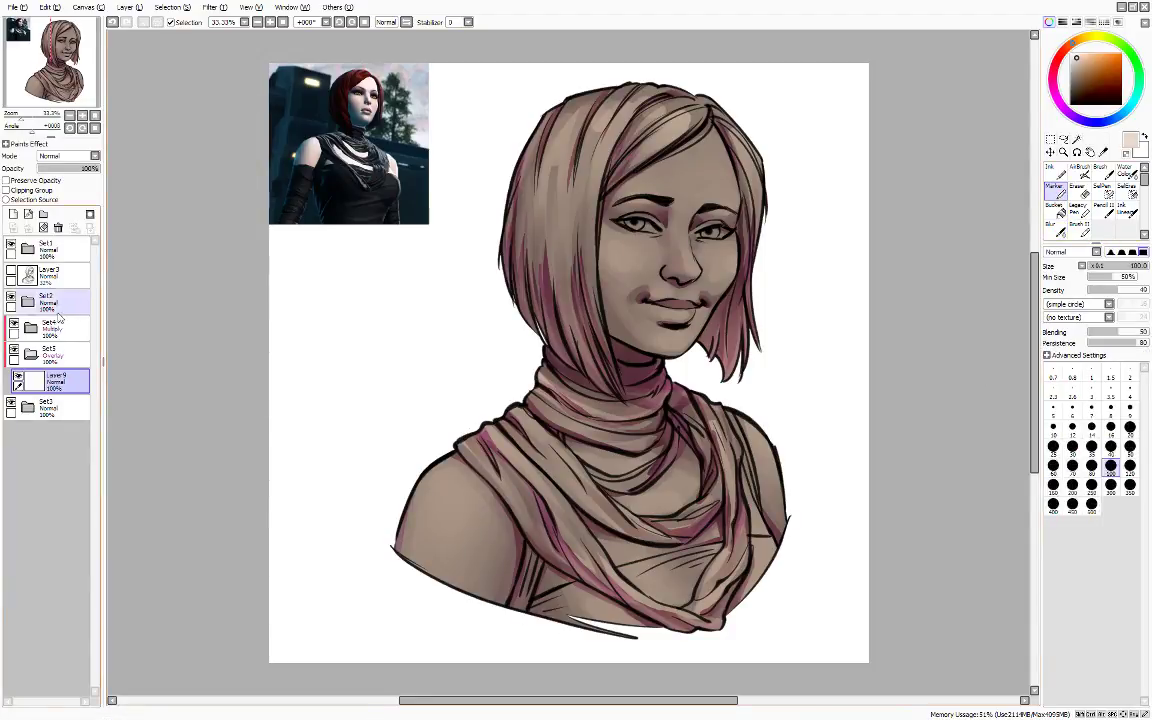
- Add a layer in the Overlay folder and place crisp highlights on the face, nose and lips with the size 50 textured Ink brush
click(89, 215)
click(1127, 212)
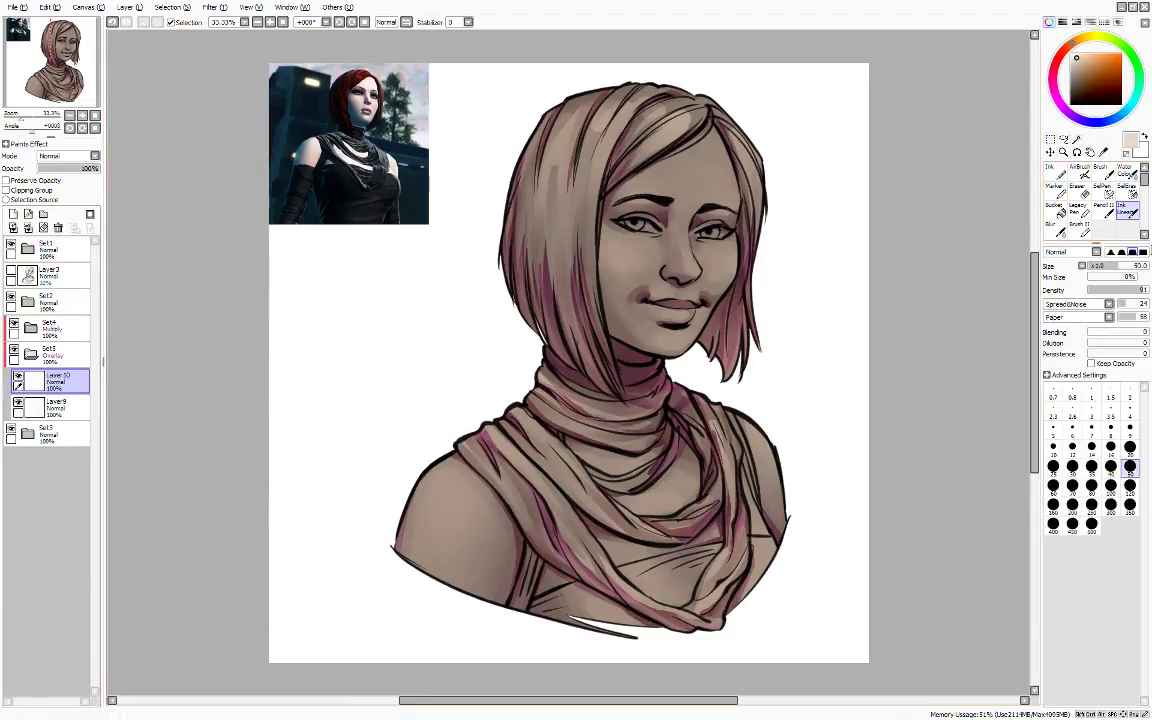
key(h)
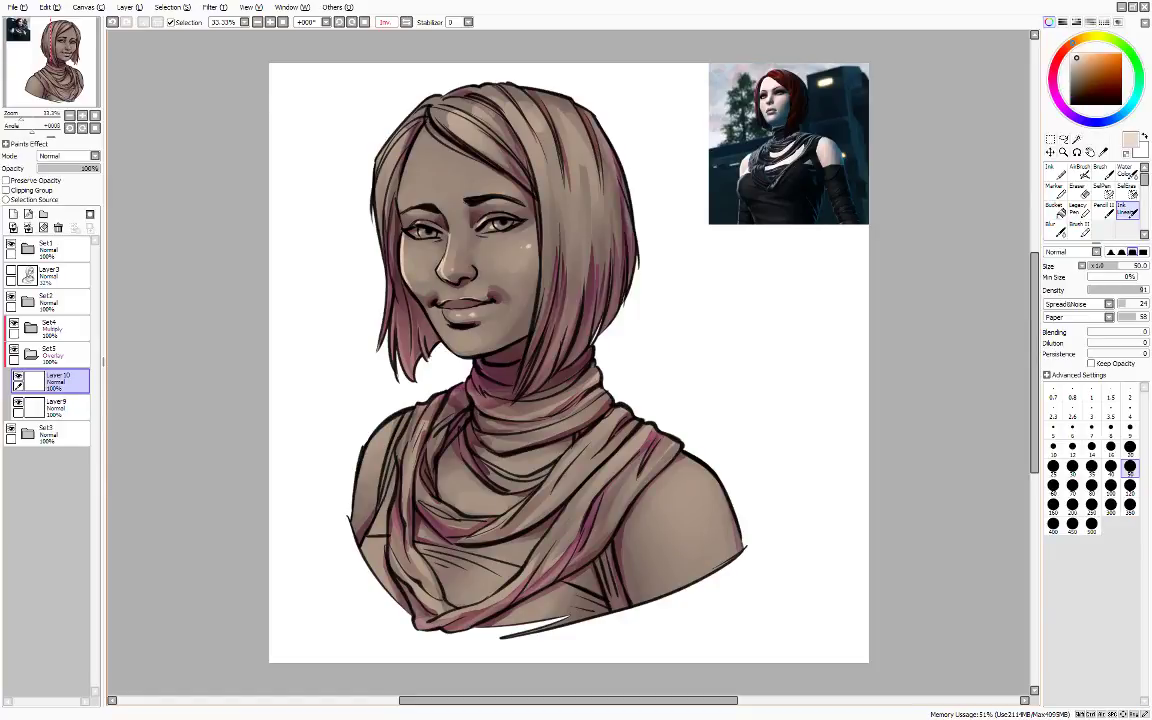
key(h)
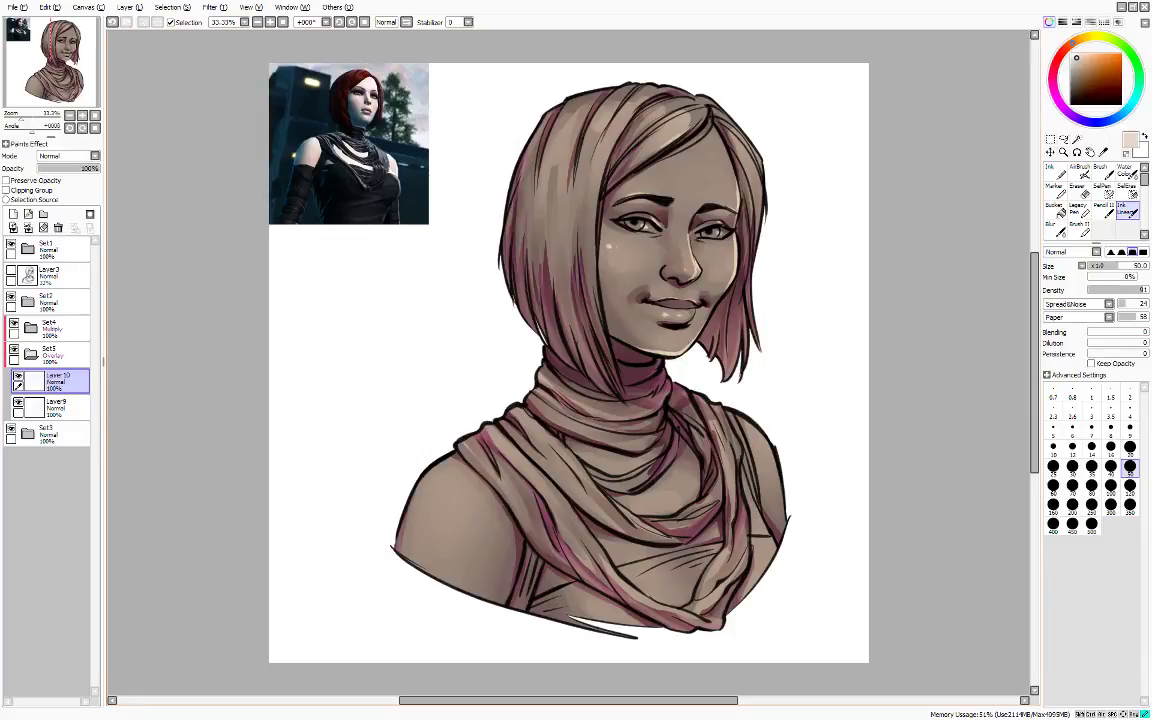
- Paint fine bright strands from the crown down the front locks beside the face with the size 50 textured Ink brush
mouse_move(613, 103)
mouse_down()
mouse_move(582, 129)
mouse_move(587, 104)
mouse_move(571, 117)
mouse_move(612, 126)
mouse_move(605, 170)
mouse_move(545, 173)
mouse_move(565, 130)
mouse_move(545, 157)
mouse_move(604, 120)
mouse_move(585, 144)
mouse_up()
drag(606, 114, 584, 165)
drag(611, 118, 582, 216)
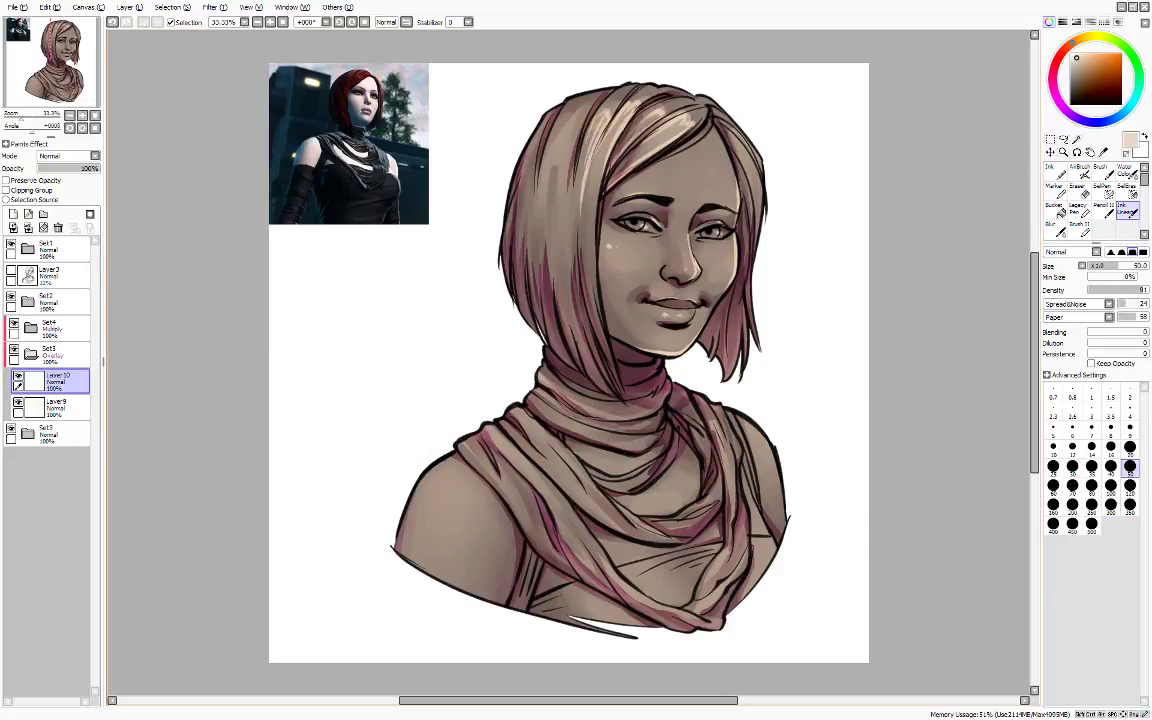
drag(597, 149, 583, 236)
drag(588, 173, 600, 323)
drag(596, 273, 603, 344)
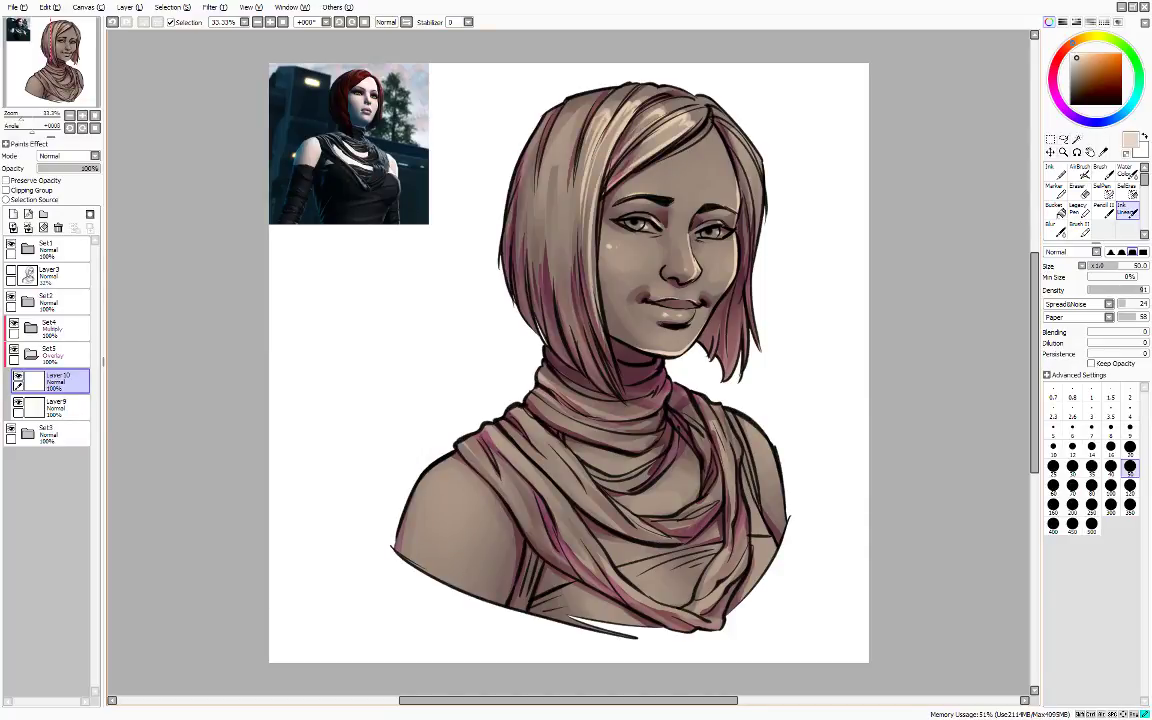
drag(582, 118, 573, 129)
mouse_move(574, 117)
mouse_down()
mouse_move(542, 165)
mouse_move(557, 150)
mouse_up()
drag(581, 122, 564, 199)
drag(578, 132, 566, 256)
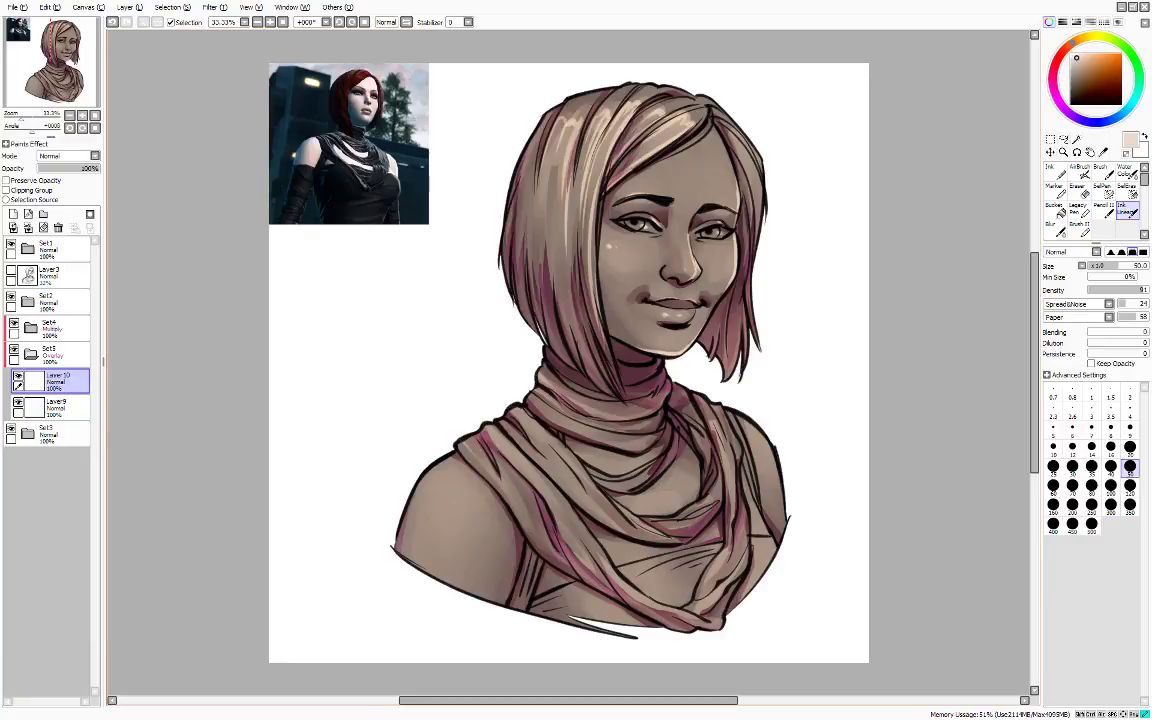
- Add thin highlight strands along the outer side of the bob down to its tips with the size 50 textured Ink brush
drag(506, 148, 509, 327)
mouse_move(502, 125)
mouse_down()
mouse_move(497, 320)
mouse_move(550, 354)
mouse_up()
drag(546, 260, 524, 344)
mouse_move(556, 285)
mouse_down()
mouse_move(533, 344)
mouse_move(553, 352)
mouse_up()
mouse_move(503, 232)
mouse_down()
mouse_move(515, 327)
mouse_move(569, 366)
mouse_move(539, 316)
mouse_up()
right_click(544, 318)
drag(522, 256, 539, 339)
drag(513, 273, 528, 321)
drag(506, 204, 512, 287)
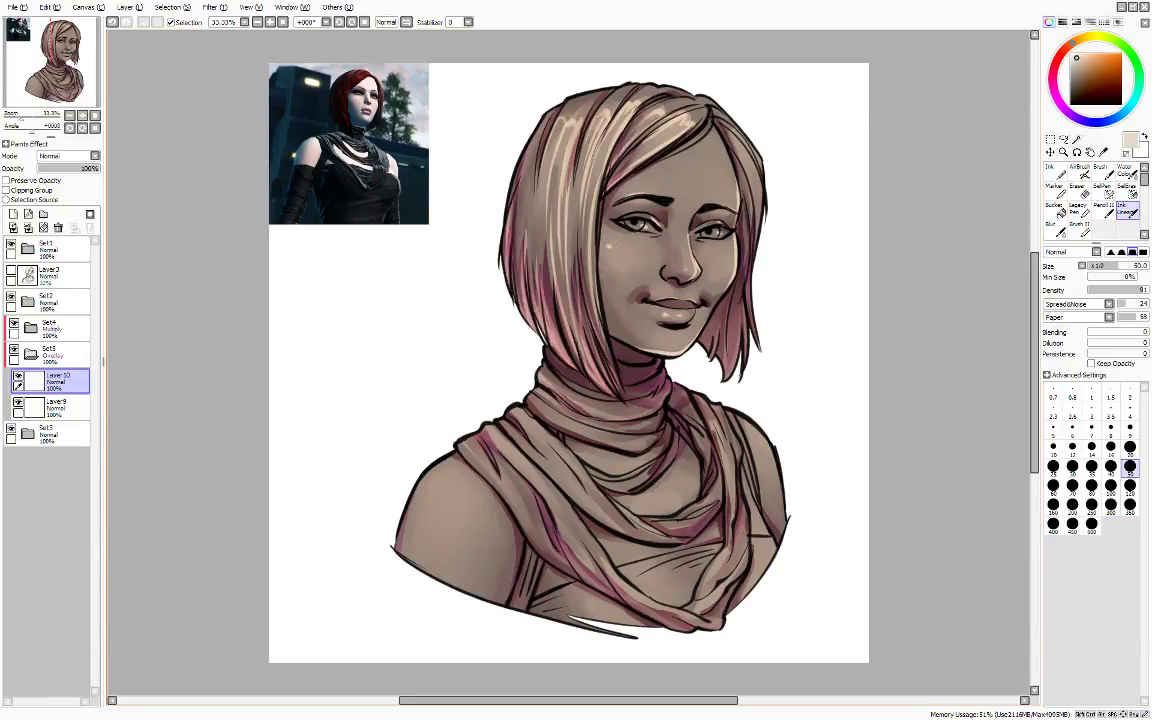
- Highlight the remaining crown strands, the outer back edge and the far-side locks down to their tips, checking the drawing mirrored
mouse_move(553, 112)
mouse_down()
mouse_move(512, 204)
mouse_move(564, 107)
mouse_move(629, 88)
mouse_move(686, 94)
mouse_move(621, 116)
mouse_up()
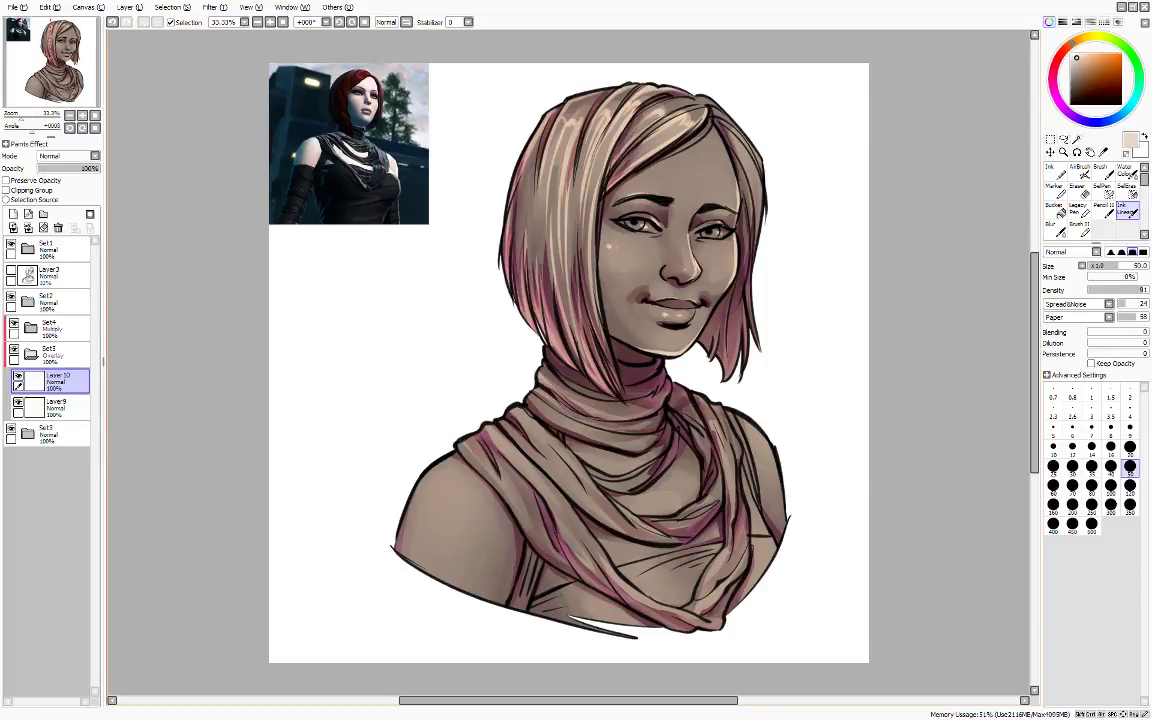
key(h)
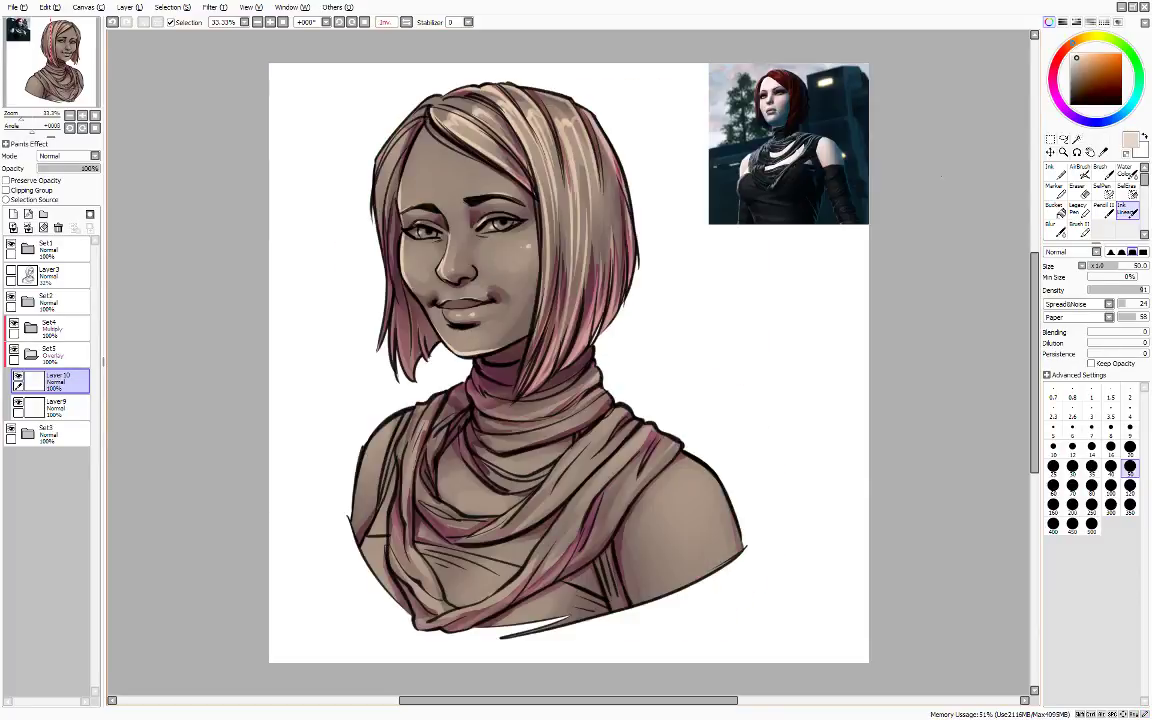
drag(605, 166, 614, 245)
drag(423, 125, 400, 184)
drag(436, 98, 402, 125)
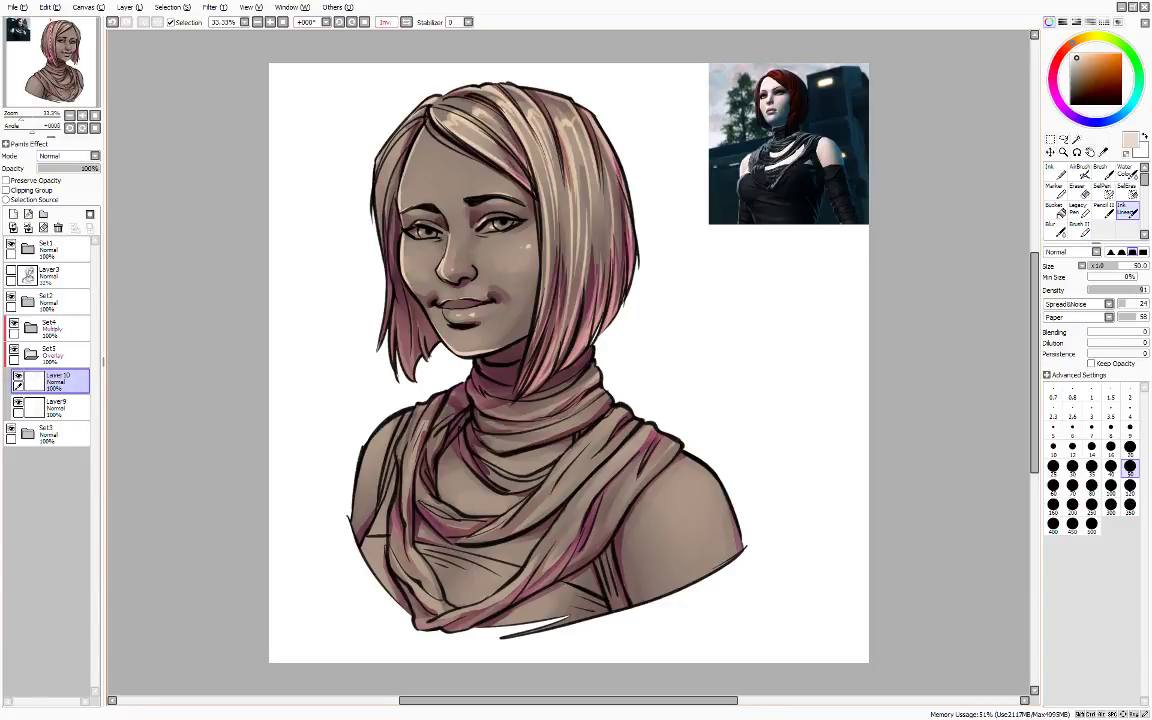
mouse_move(378, 175)
mouse_down()
mouse_move(410, 131)
mouse_move(378, 211)
mouse_move(385, 335)
mouse_move(410, 378)
mouse_up()
mouse_move(407, 317)
mouse_down()
mouse_move(414, 378)
mouse_move(434, 347)
mouse_up()
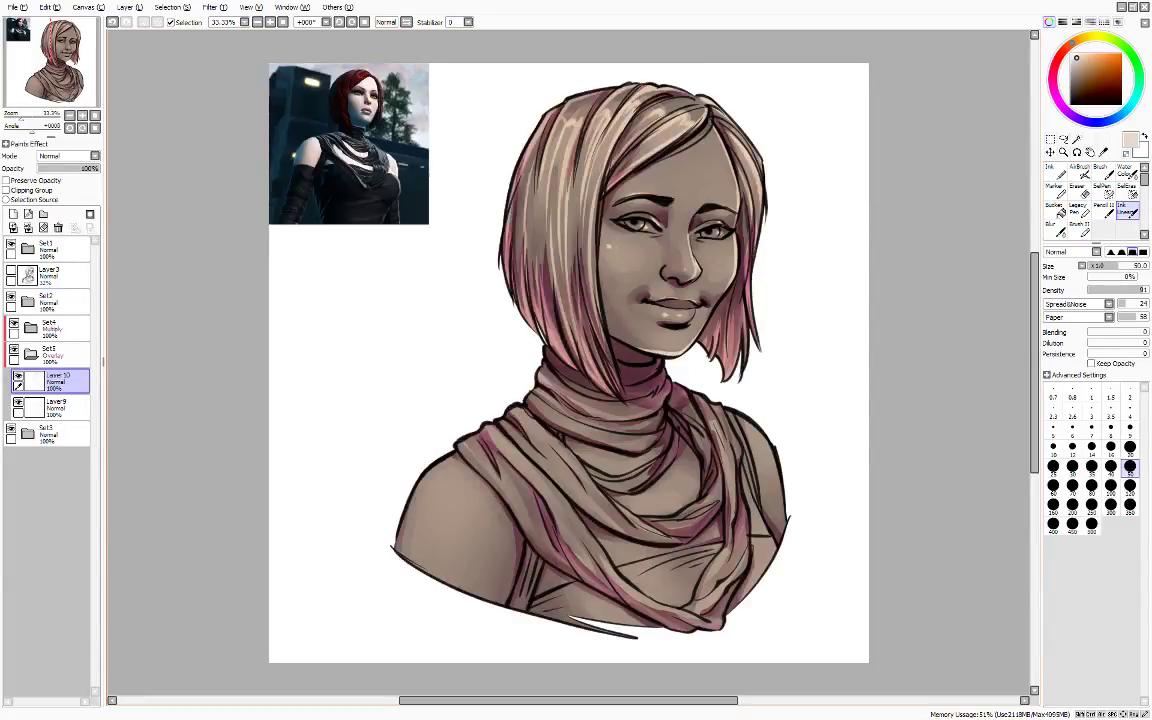
- Add crisp highlights to the neck wrap, scarf folds, near shoulder's edge and dress neckline with the size 50 textured Ink brush
drag(667, 380, 652, 411)
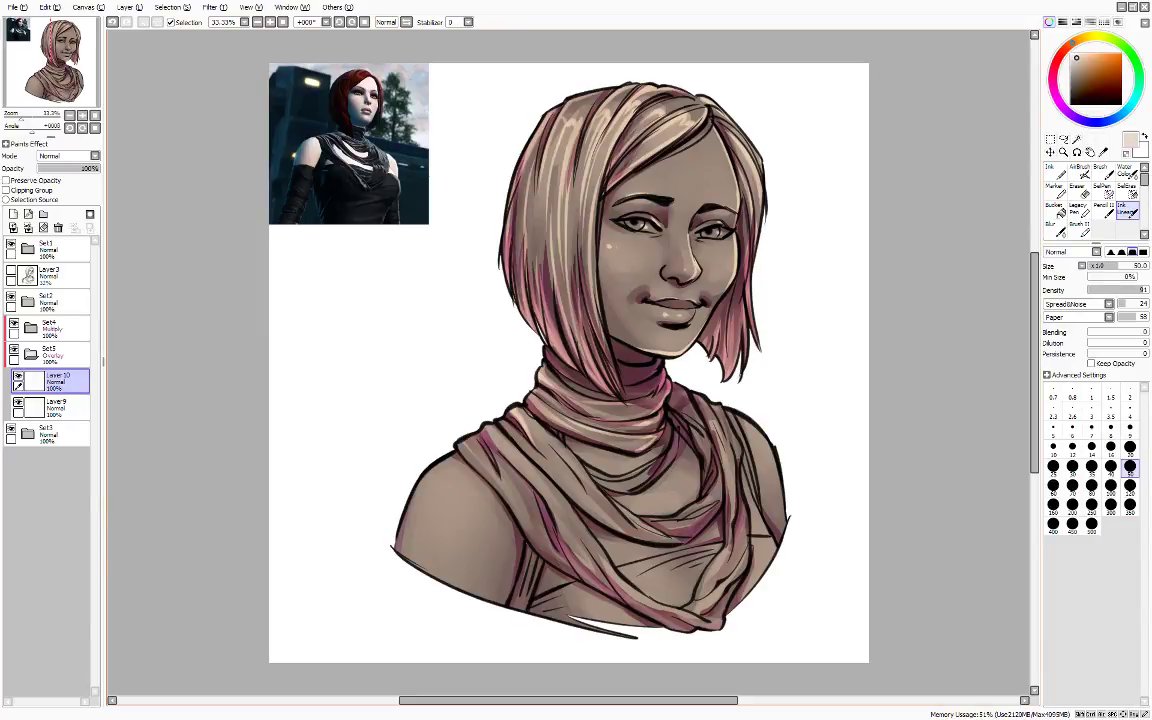
drag(487, 427, 553, 506)
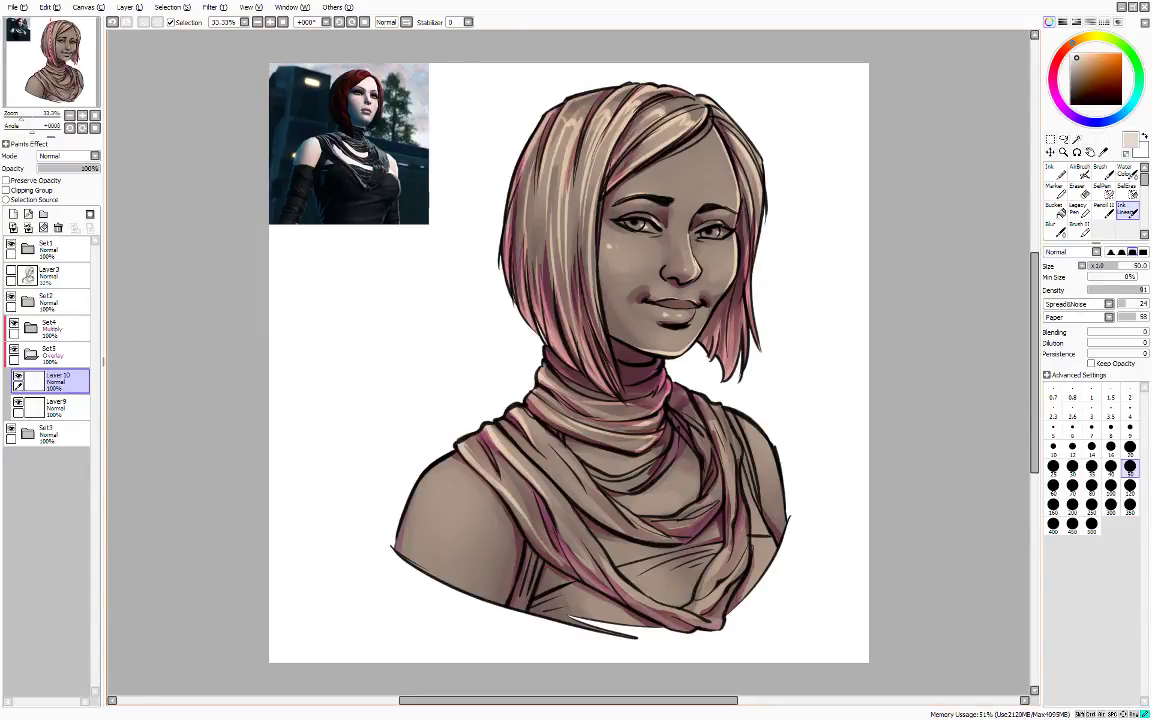
drag(497, 455, 532, 511)
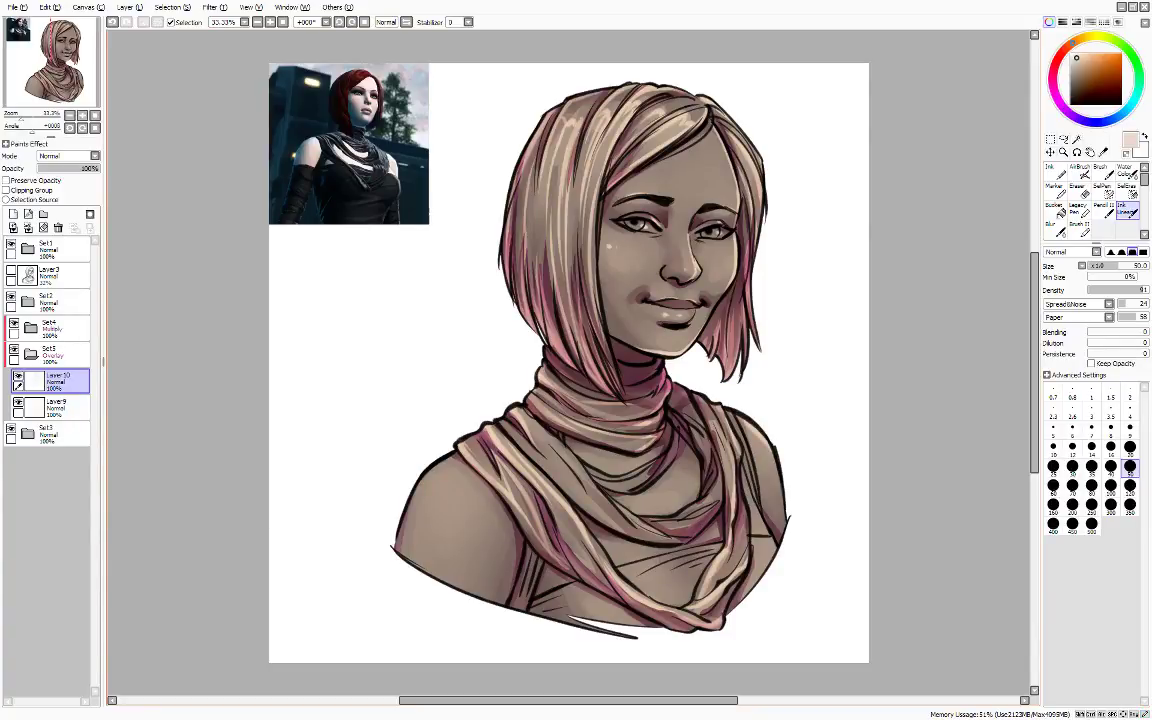
drag(449, 463, 402, 546)
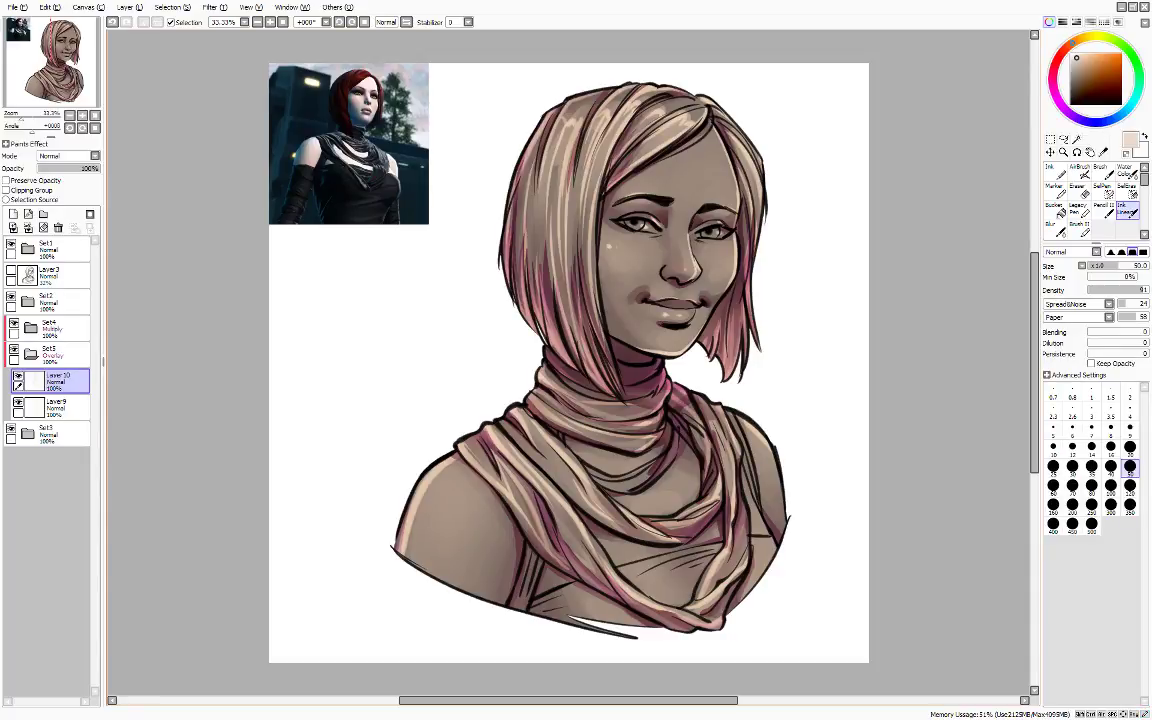
drag(610, 486, 652, 473)
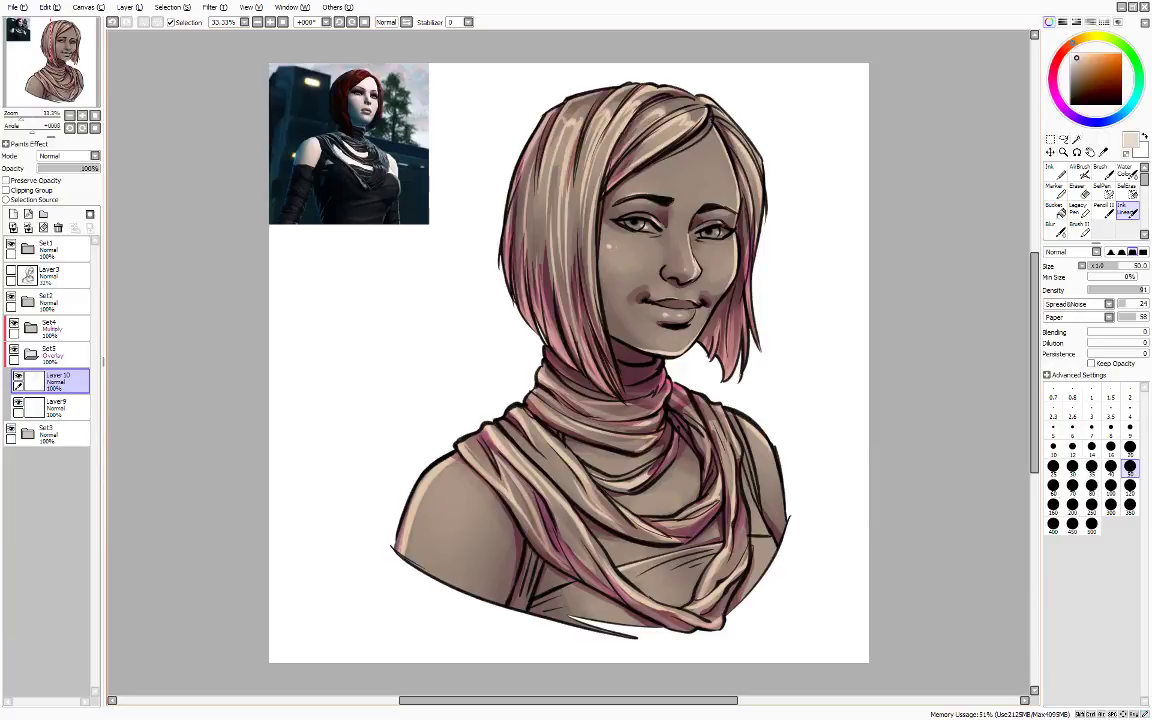
drag(676, 486, 698, 484)
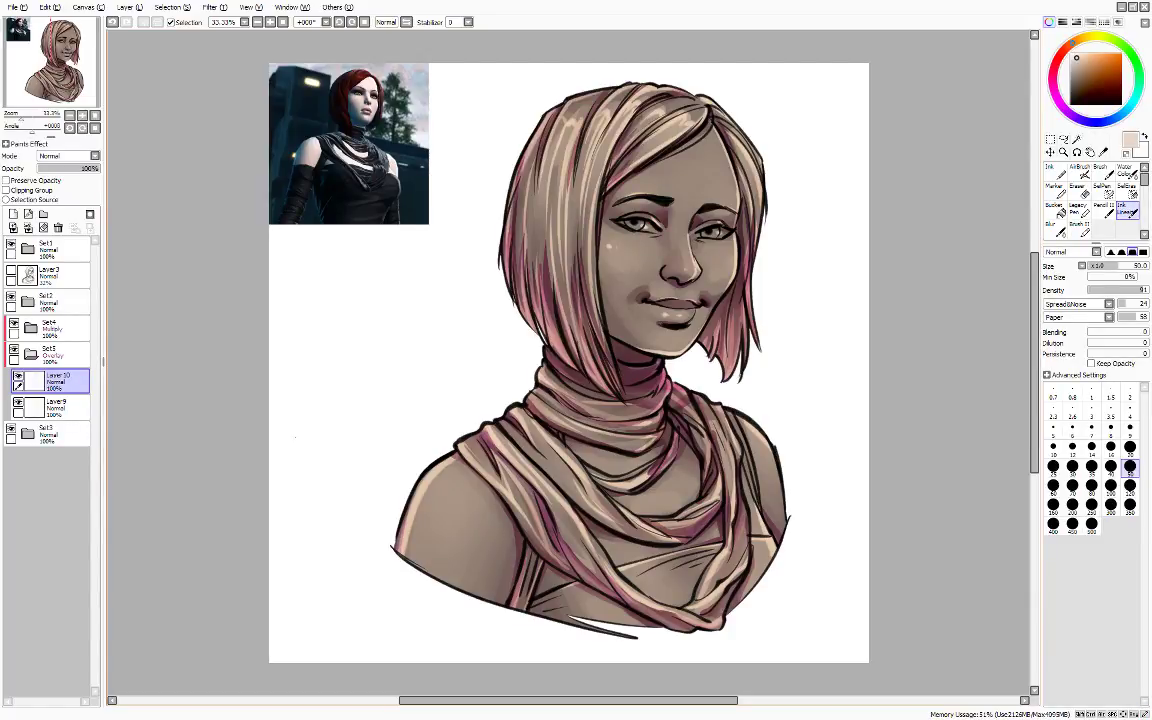
click(31, 354)
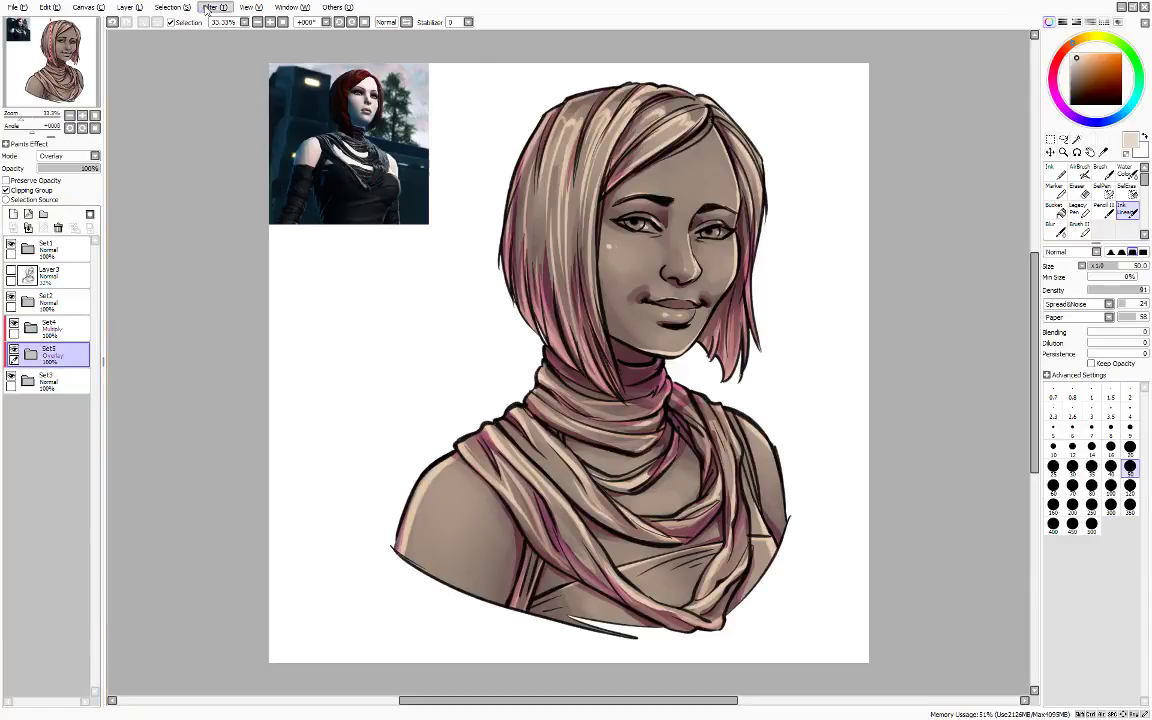
click(208, 9)
click(216, 21)
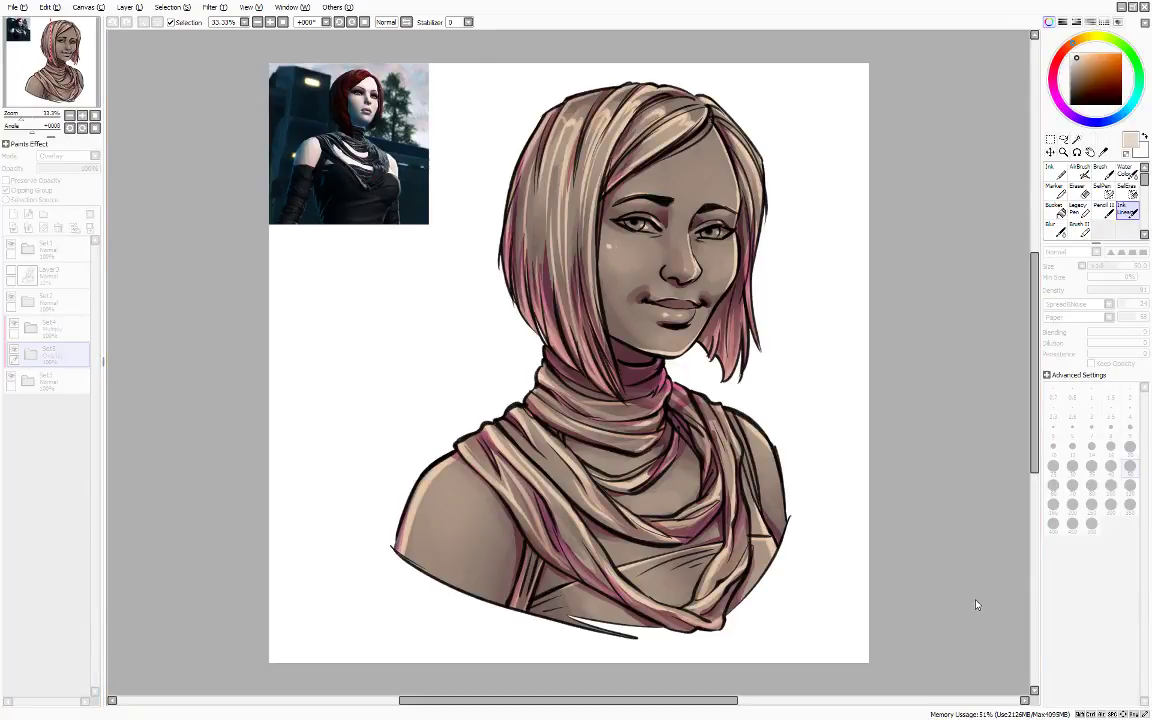
click(936, 605)
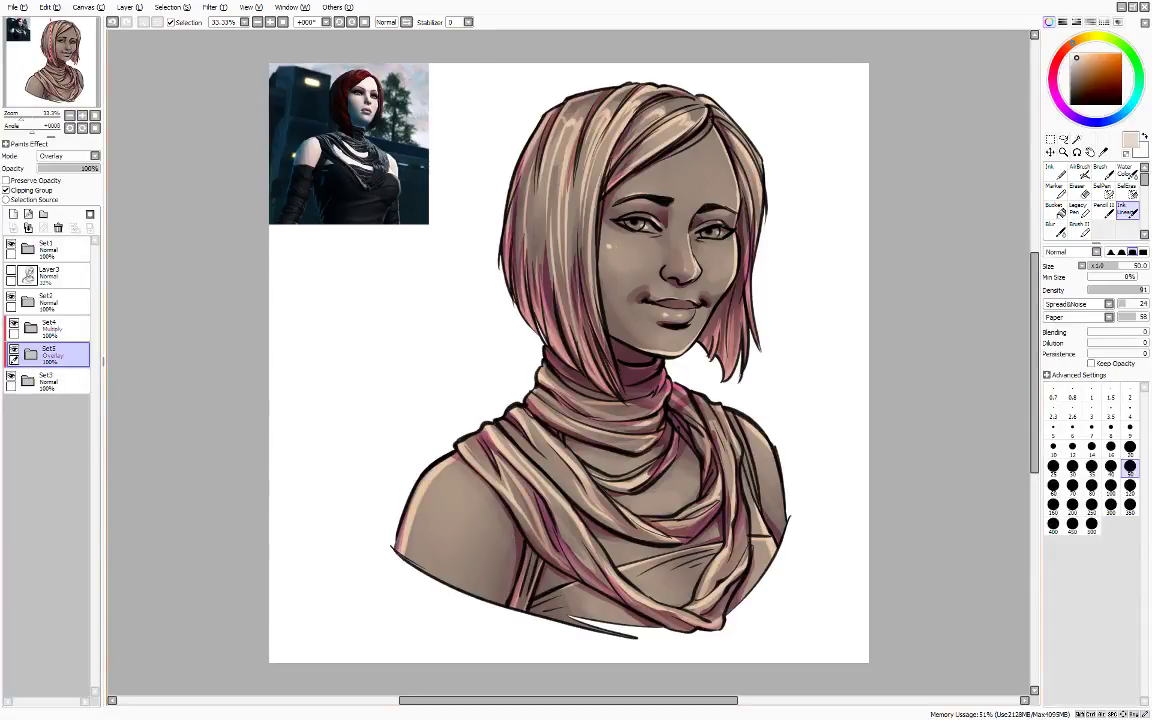
click(31, 354)
- Add a layer between the two highlight layers in the Overlay folder and set its blending mode to Overlay
click(64, 407)
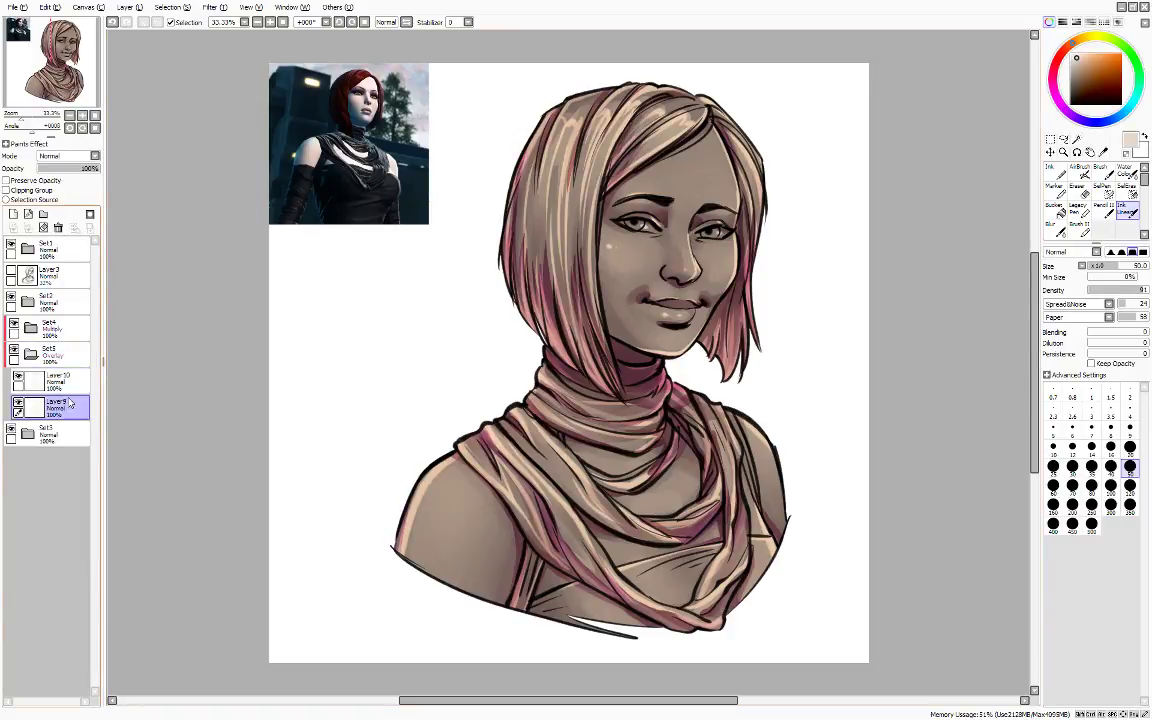
click(13, 214)
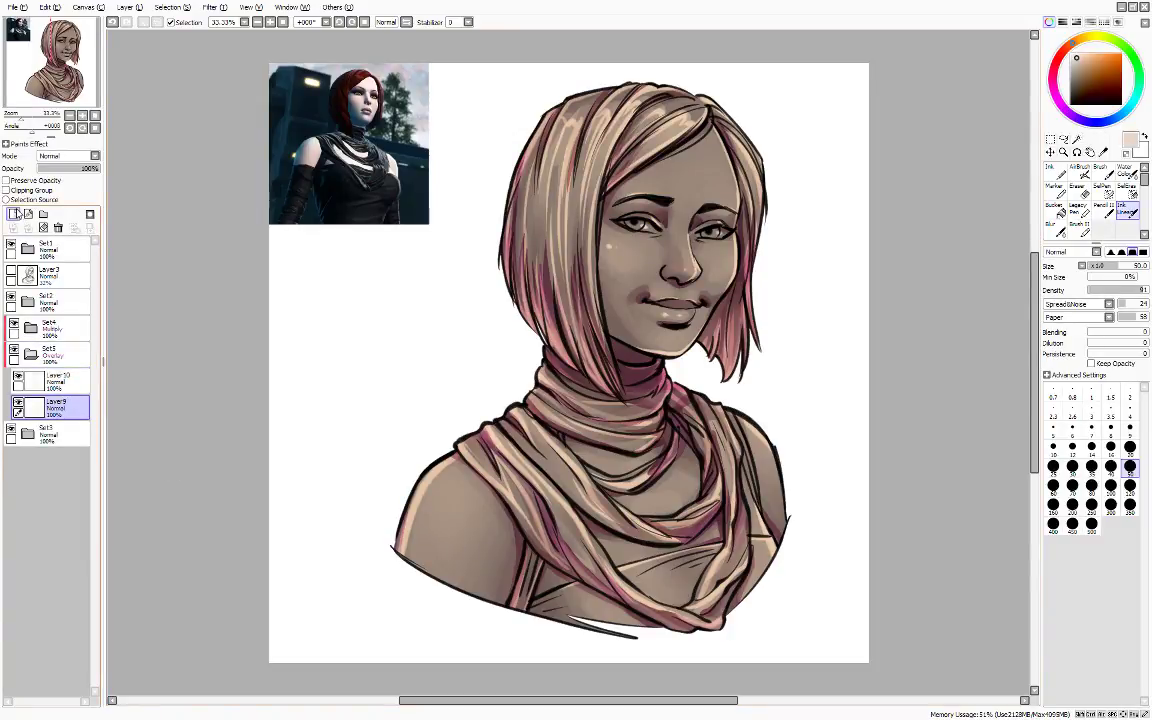
click(67, 156)
click(67, 196)
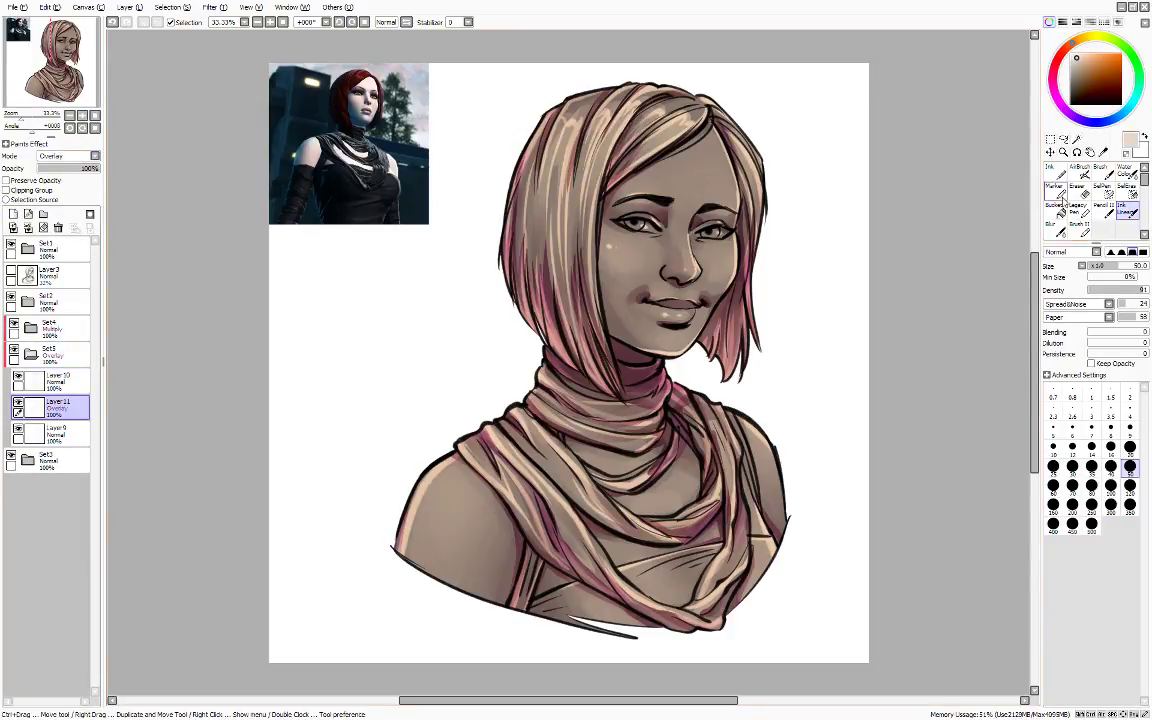
- Try lightening the cheek, jaw and forehead with the Marker at sizes 100 and 120, and delete the extra Overlay layer
click(1055, 190)
mouse_move(619, 250)
mouse_down()
mouse_move(622, 264)
mouse_move(652, 239)
mouse_move(617, 240)
mouse_up()
key(ctrl+z)
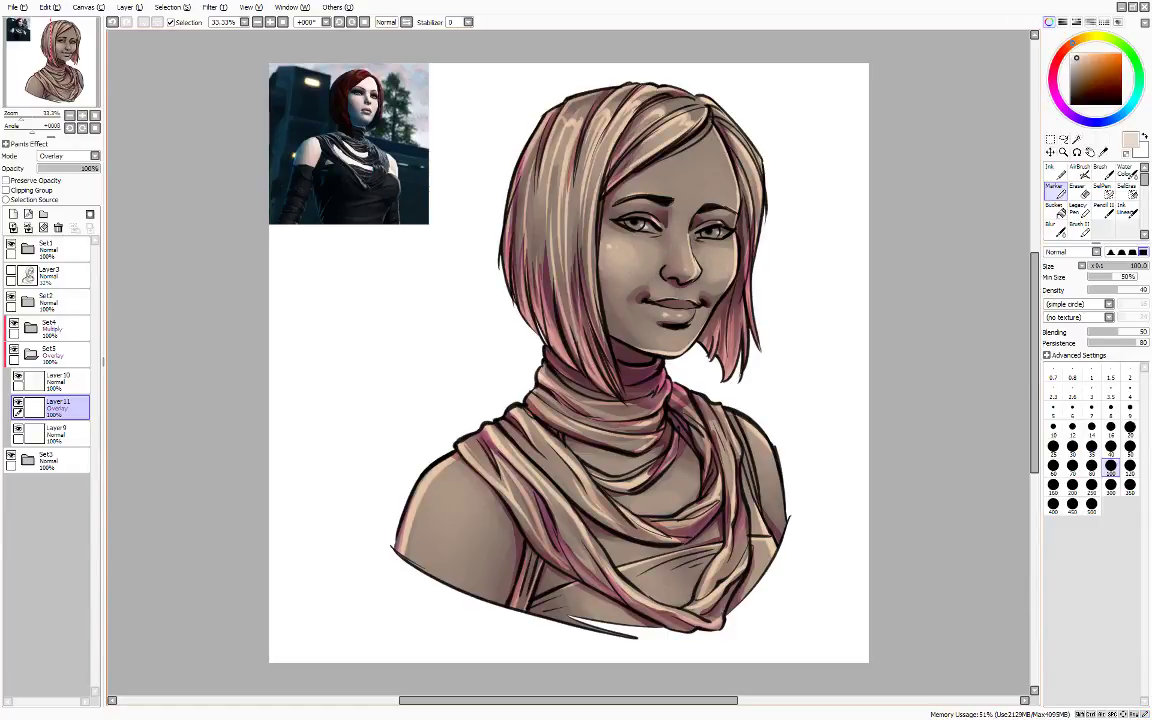
drag(612, 302, 595, 311)
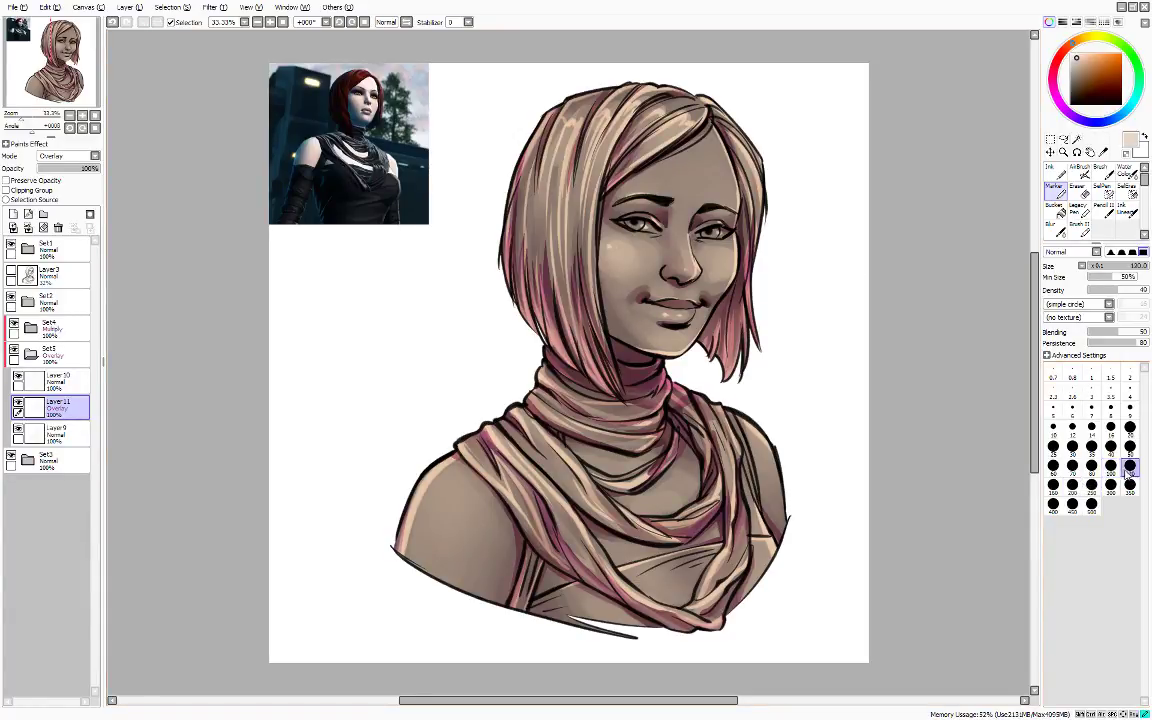
click(1130, 465)
mouse_move(692, 177)
mouse_down()
mouse_move(590, 163)
mouse_move(711, 154)
mouse_up()
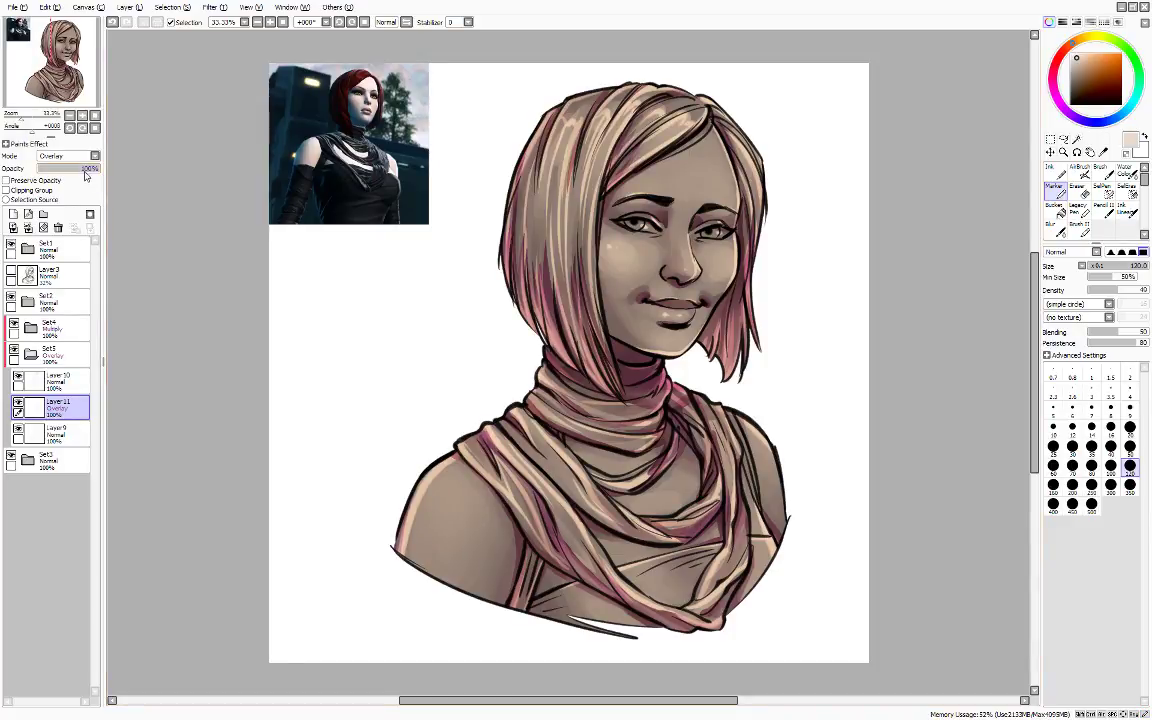
click(58, 228)
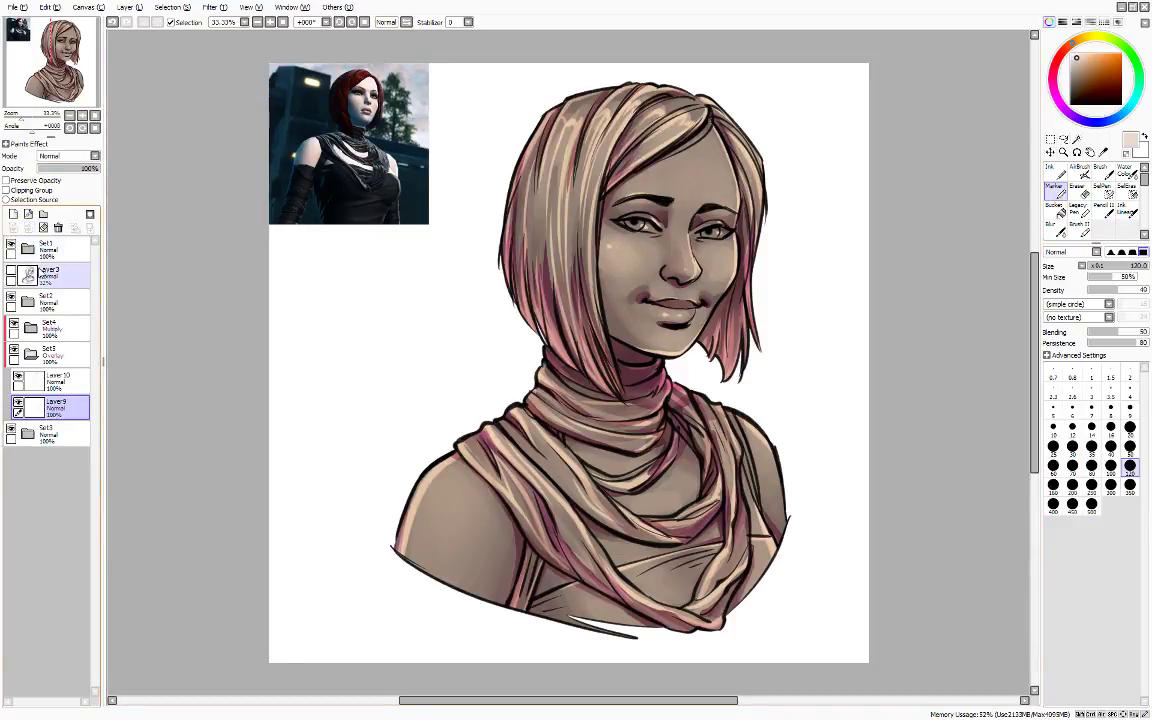
- Close the Overlay folder, open the flat base folder, show the hidden layer above the base and set its mode to Overlay
click(31, 355)
click(52, 387)
click(29, 381)
click(46, 433)
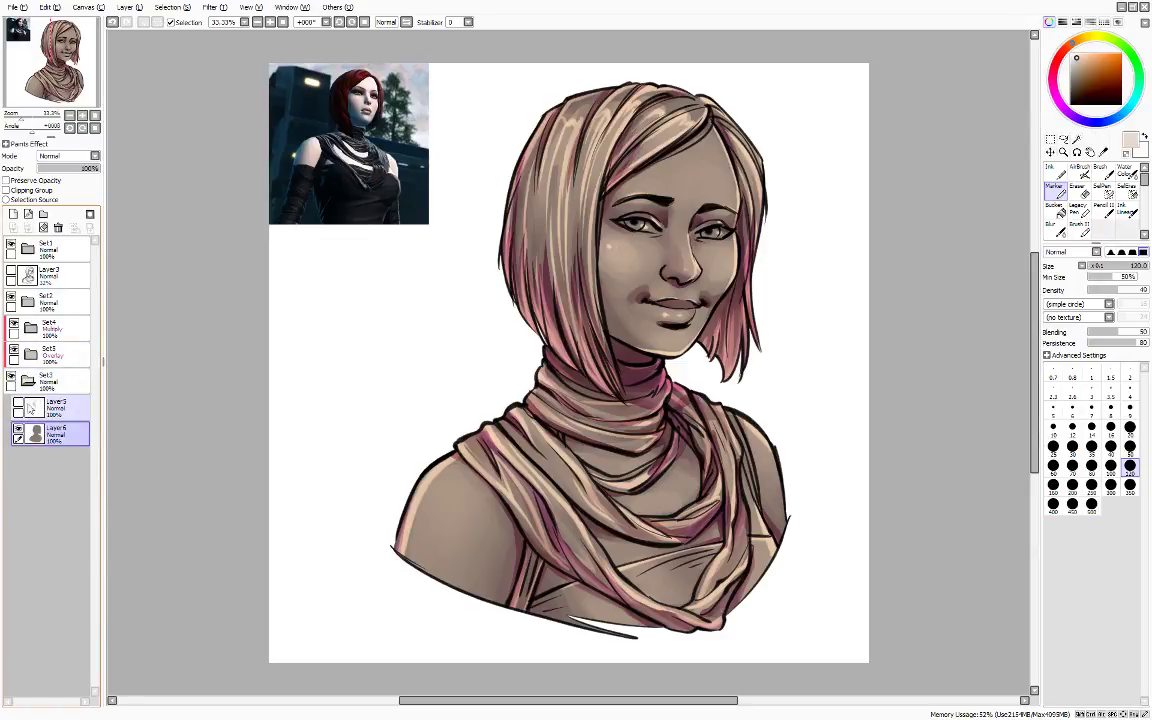
click(48, 406)
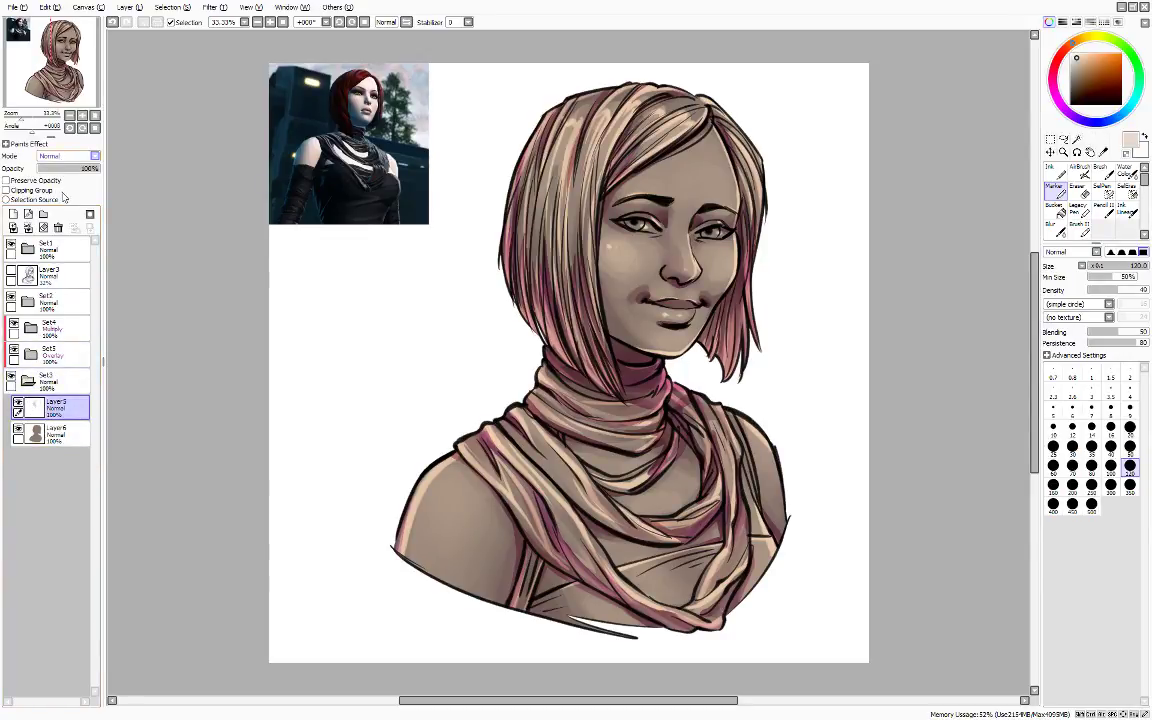
click(61, 193)
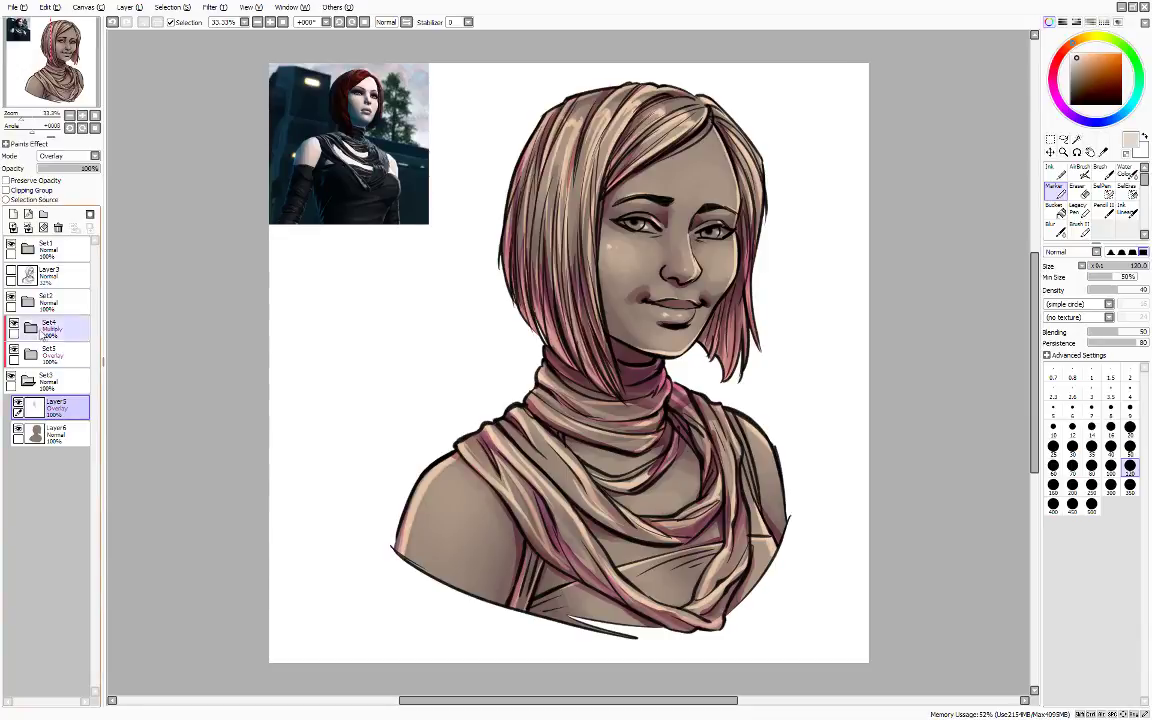
- Hide the upper Overlay layer, add a new layer clipped to the flat base silhouette and choose the Ink brush at size 80
click(50, 432)
click(18, 402)
click(13, 214)
click(6, 190)
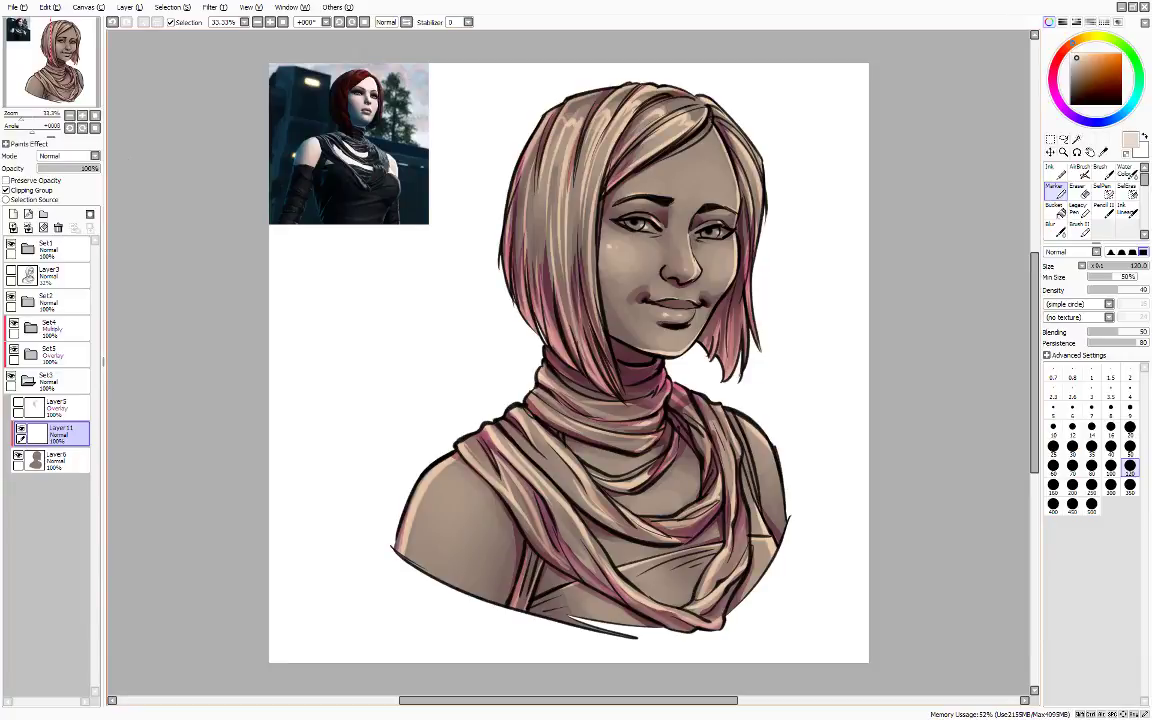
click(1055, 173)
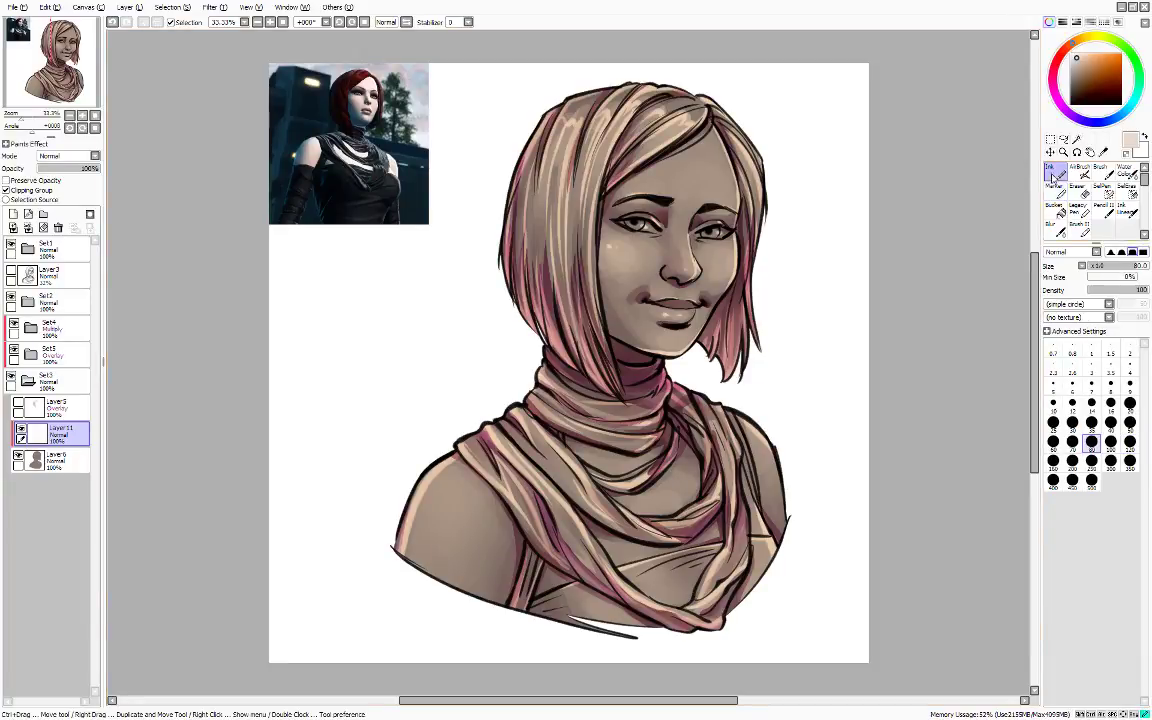
- Fill the whole face with a pale skin tone on the clipped layer using the Ink brush at size 80
right_click(369, 86)
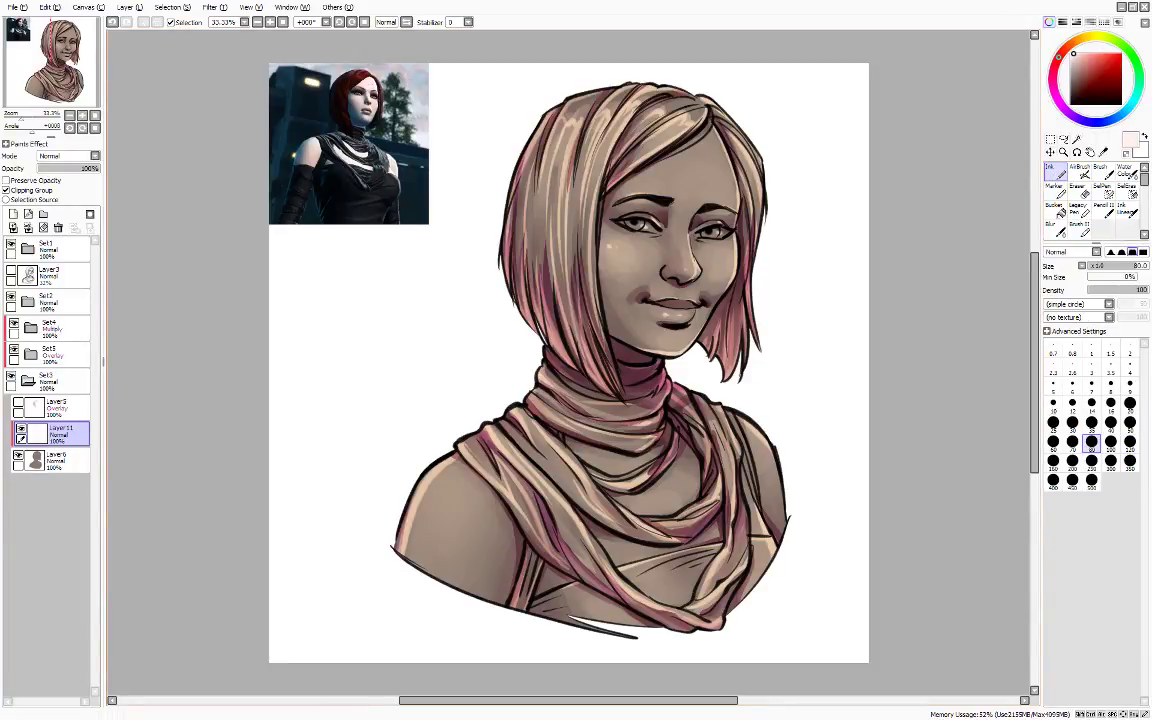
drag(1055, 57, 1070, 46)
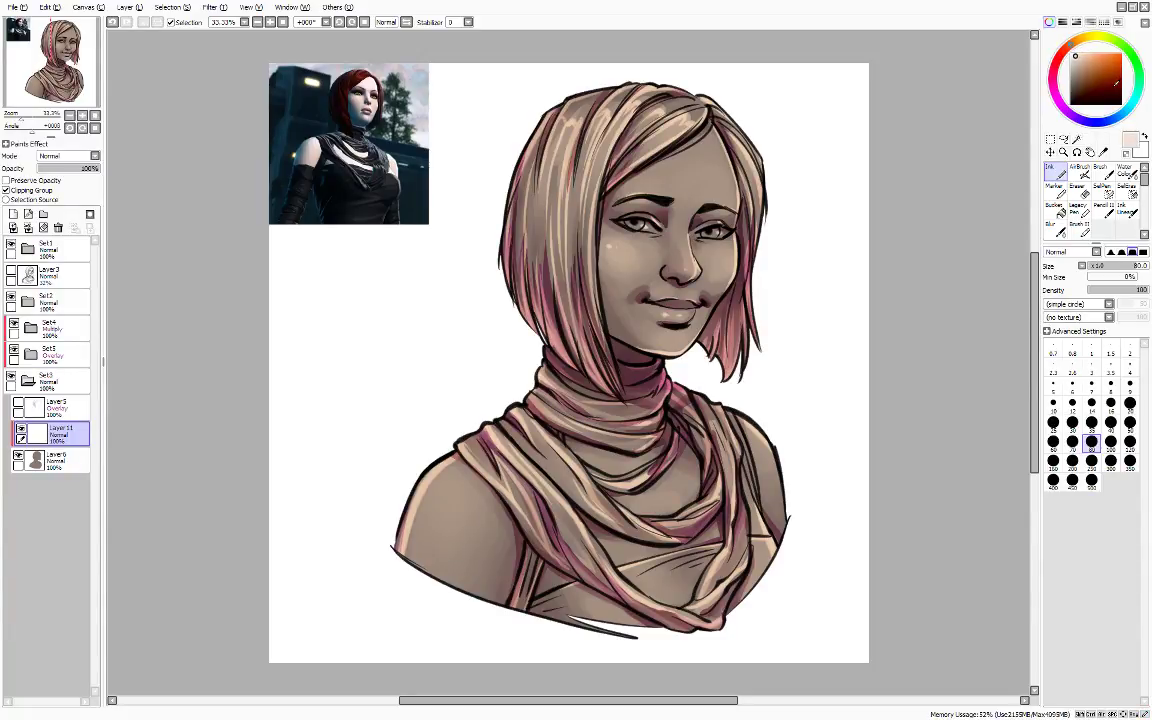
click(1079, 58)
mouse_move(694, 177)
mouse_down()
mouse_move(630, 236)
mouse_move(603, 238)
mouse_move(603, 268)
mouse_up()
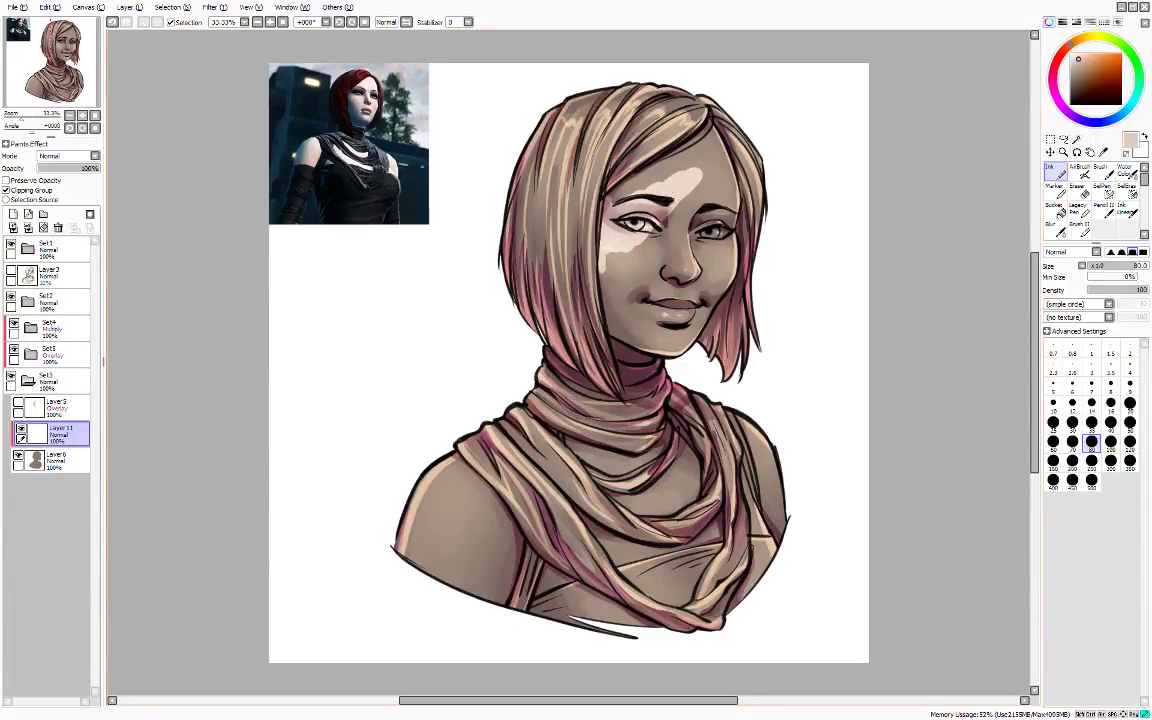
mouse_move(613, 194)
mouse_down()
mouse_move(694, 164)
mouse_move(691, 153)
mouse_move(702, 178)
mouse_move(719, 142)
mouse_move(734, 201)
mouse_move(722, 245)
mouse_move(714, 188)
mouse_up()
mouse_move(644, 224)
mouse_down()
mouse_move(636, 170)
mouse_move(572, 252)
mouse_move(588, 270)
mouse_up()
mouse_move(585, 215)
mouse_down()
mouse_move(630, 285)
mouse_move(580, 295)
mouse_move(560, 235)
mouse_move(546, 285)
mouse_move(598, 314)
mouse_move(614, 305)
mouse_up()
mouse_move(687, 321)
mouse_down()
mouse_move(699, 334)
mouse_move(726, 296)
mouse_move(733, 240)
mouse_move(708, 294)
mouse_move(715, 262)
mouse_up()
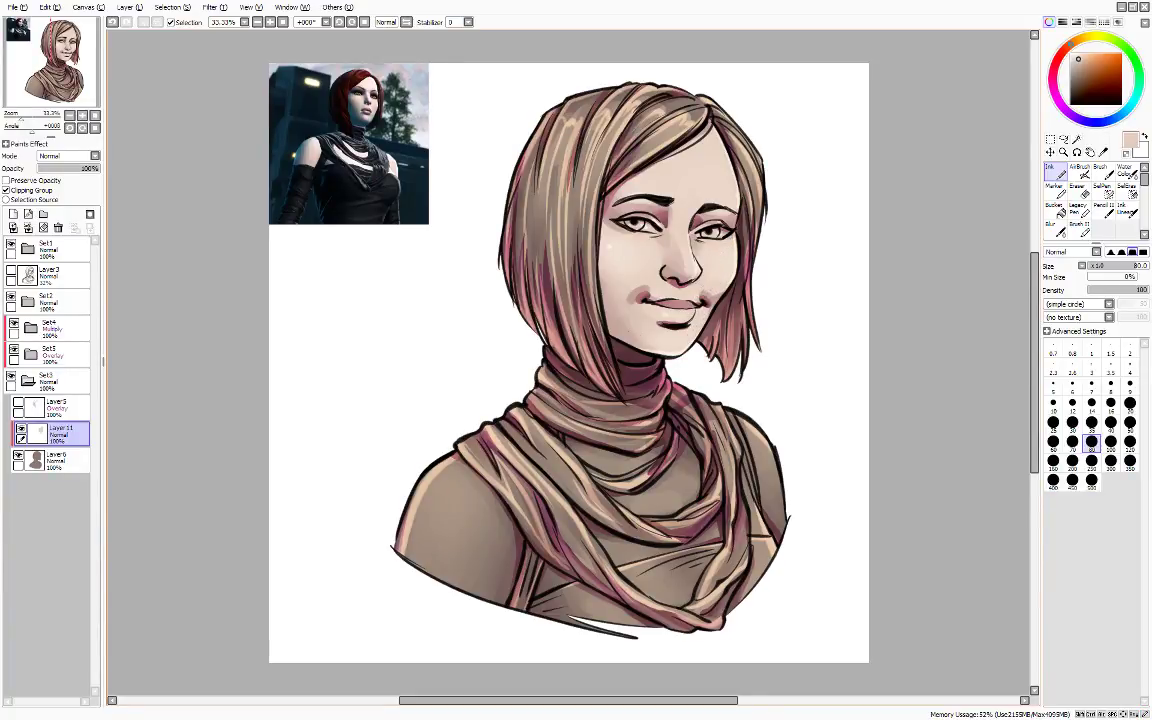
drag(617, 342, 615, 353)
drag(559, 322, 582, 319)
- Fill the bare shoulder and the opposite upper arm with the pale skin tone, and undo the stray chest stroke
click(31, 354)
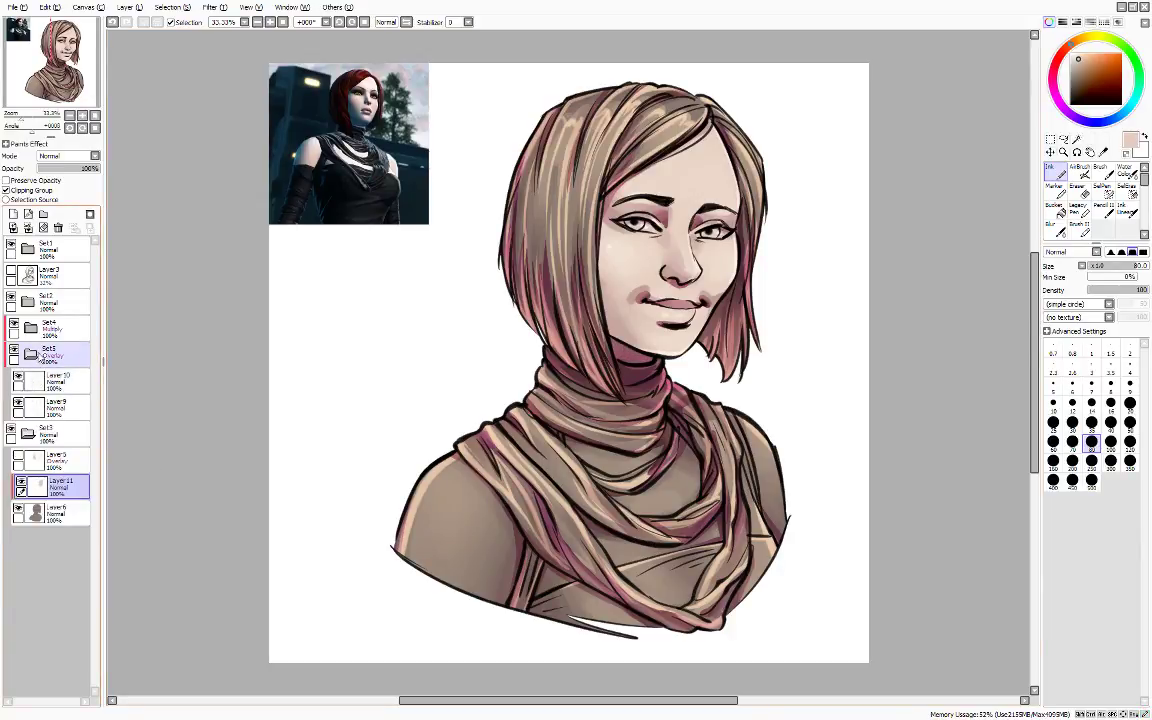
click(31, 354)
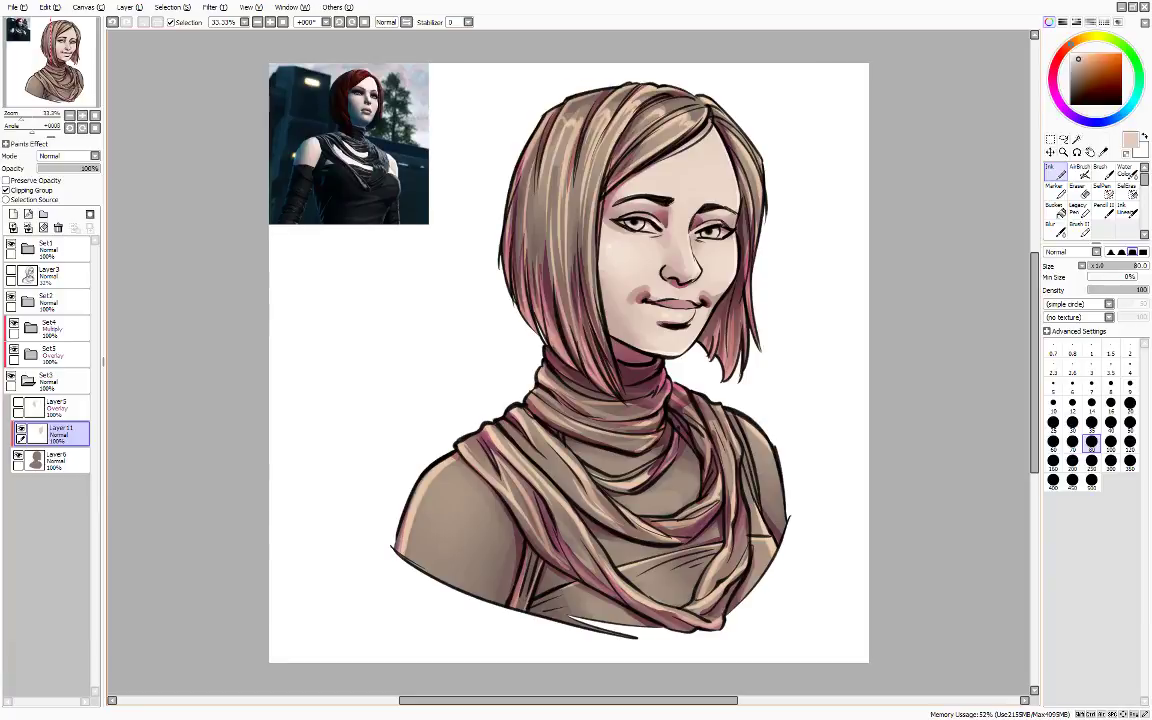
mouse_move(420, 487)
mouse_down()
mouse_move(404, 541)
mouse_move(477, 582)
mouse_move(489, 535)
mouse_move(495, 588)
mouse_move(501, 558)
mouse_move(510, 592)
mouse_move(506, 516)
mouse_move(483, 510)
mouse_move(489, 493)
mouse_move(459, 461)
mouse_move(464, 514)
mouse_move(449, 491)
mouse_up()
drag(762, 434, 779, 539)
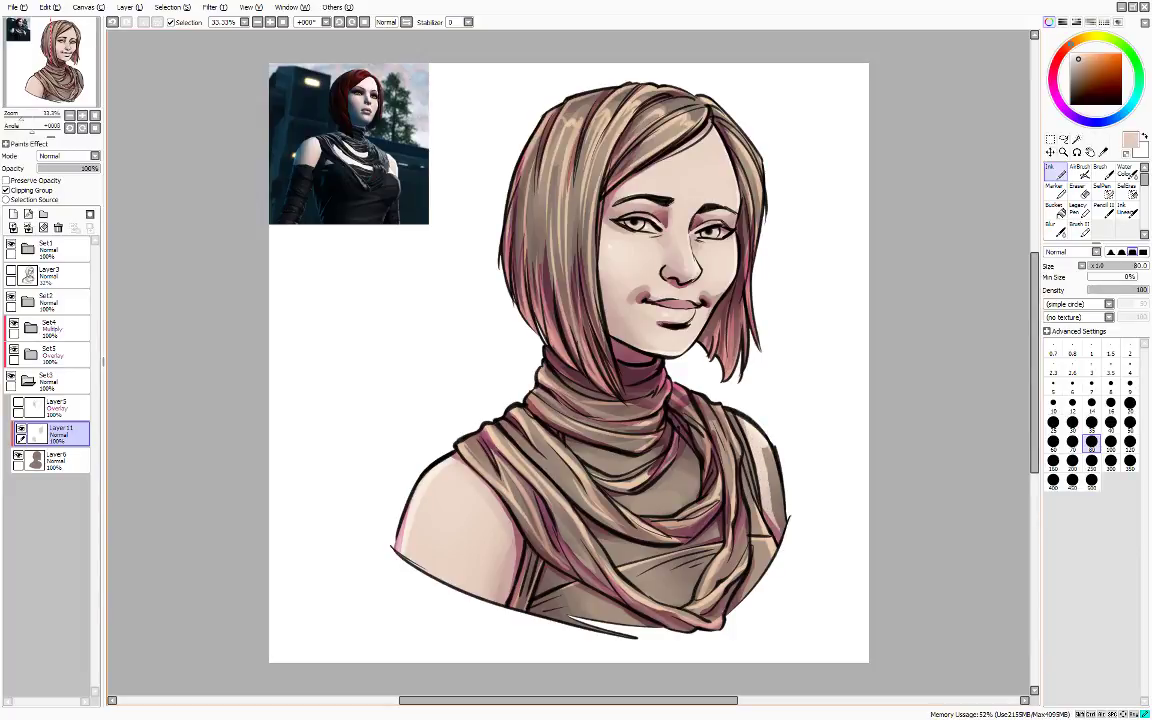
drag(700, 480, 695, 403)
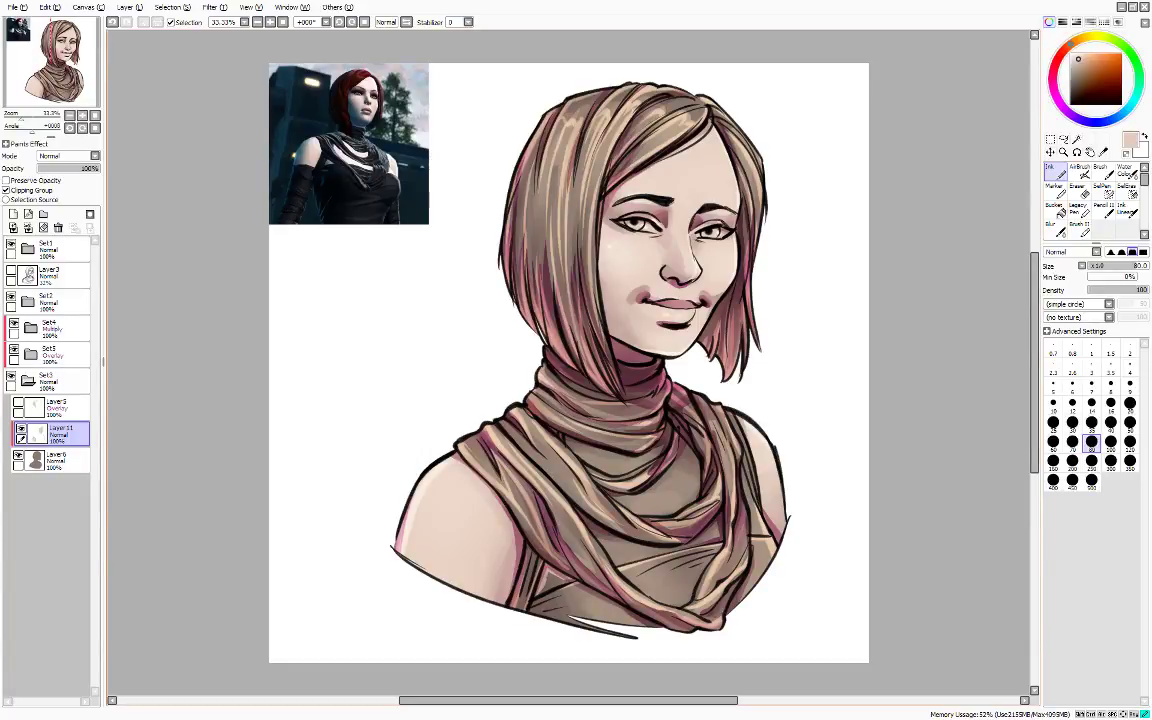
key(ctrl+z)
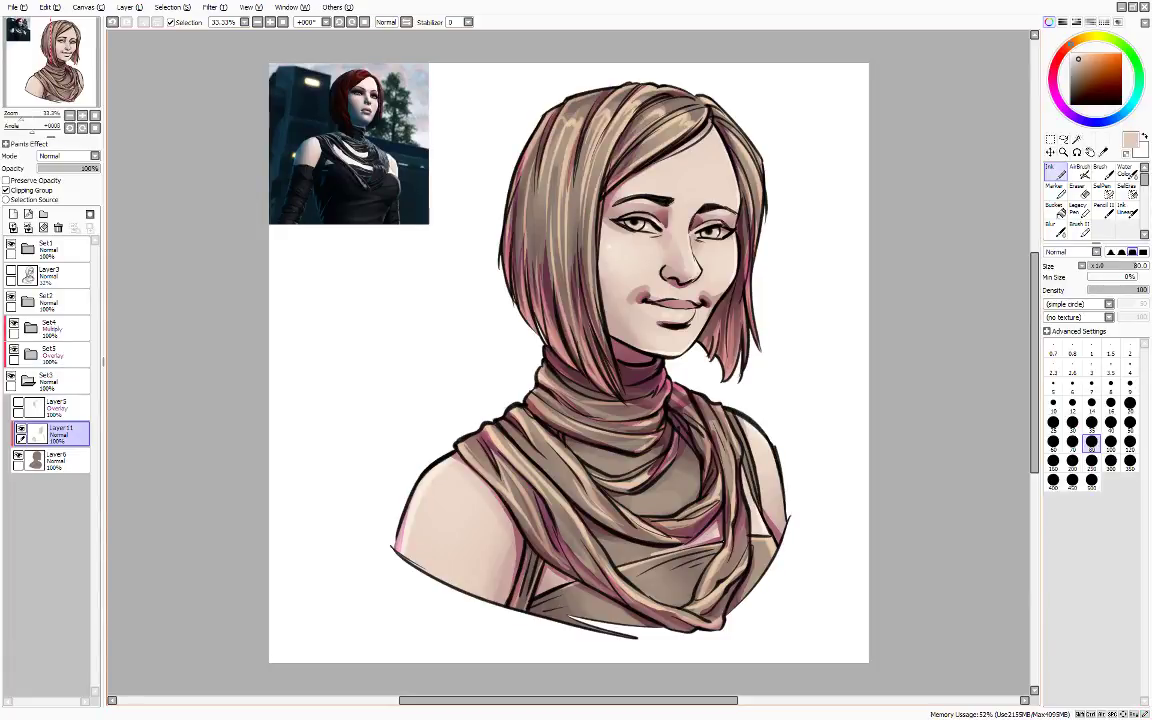
- Fill the exposed chest and neck skin between the scarf folds and above the dress neckline with the pale skin tone
drag(666, 552, 600, 530)
mouse_move(540, 476)
mouse_down()
mouse_move(521, 461)
mouse_move(551, 496)
mouse_up()
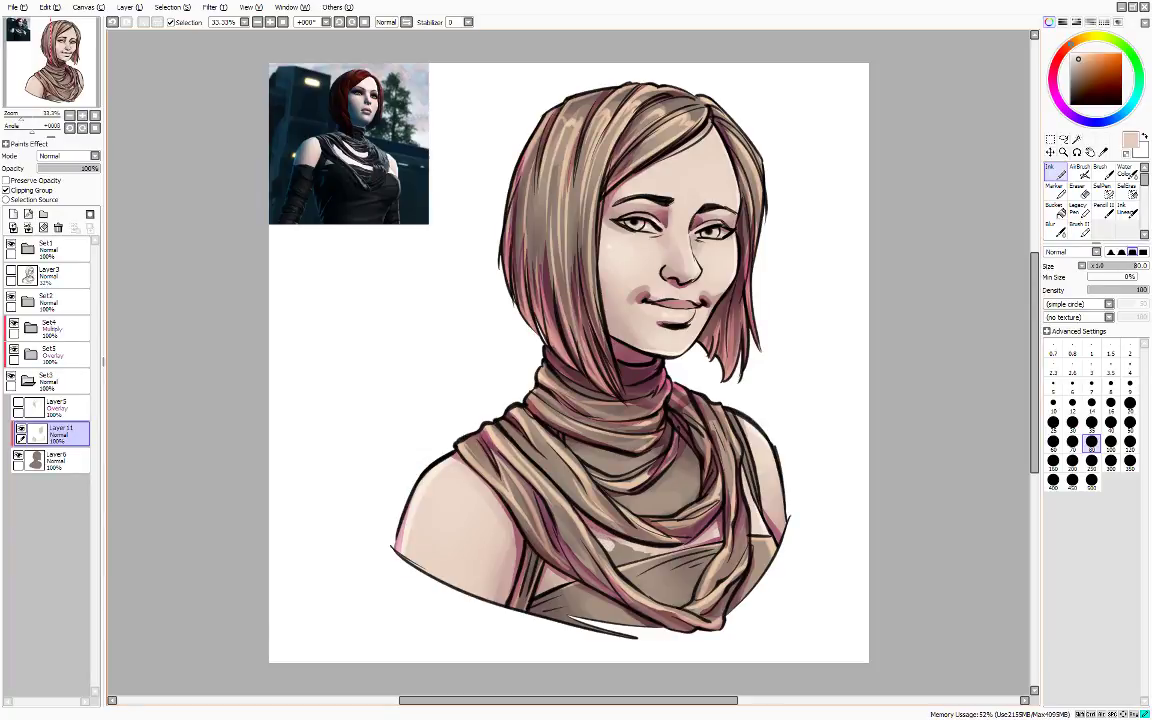
drag(620, 562, 649, 555)
mouse_move(677, 481)
mouse_down()
mouse_move(652, 496)
mouse_move(613, 494)
mouse_move(656, 512)
mouse_move(685, 502)
mouse_up()
mouse_move(627, 444)
mouse_down()
mouse_move(619, 454)
mouse_move(590, 434)
mouse_move(606, 418)
mouse_up()
mouse_move(617, 404)
mouse_down()
mouse_move(600, 420)
mouse_move(611, 403)
mouse_move(633, 440)
mouse_move(692, 470)
mouse_up()
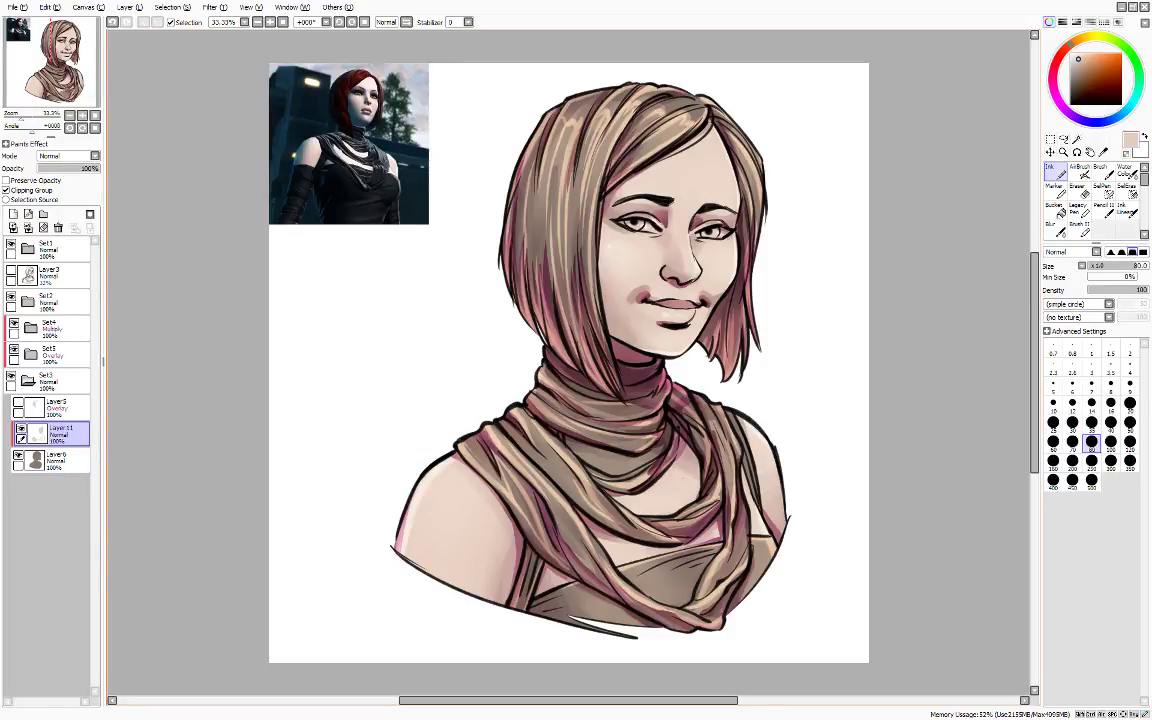
mouse_move(571, 443)
mouse_down()
mouse_move(626, 477)
mouse_move(641, 470)
mouse_move(614, 459)
mouse_up()
mouse_move(565, 416)
mouse_down()
mouse_move(586, 411)
mouse_move(600, 384)
mouse_up()
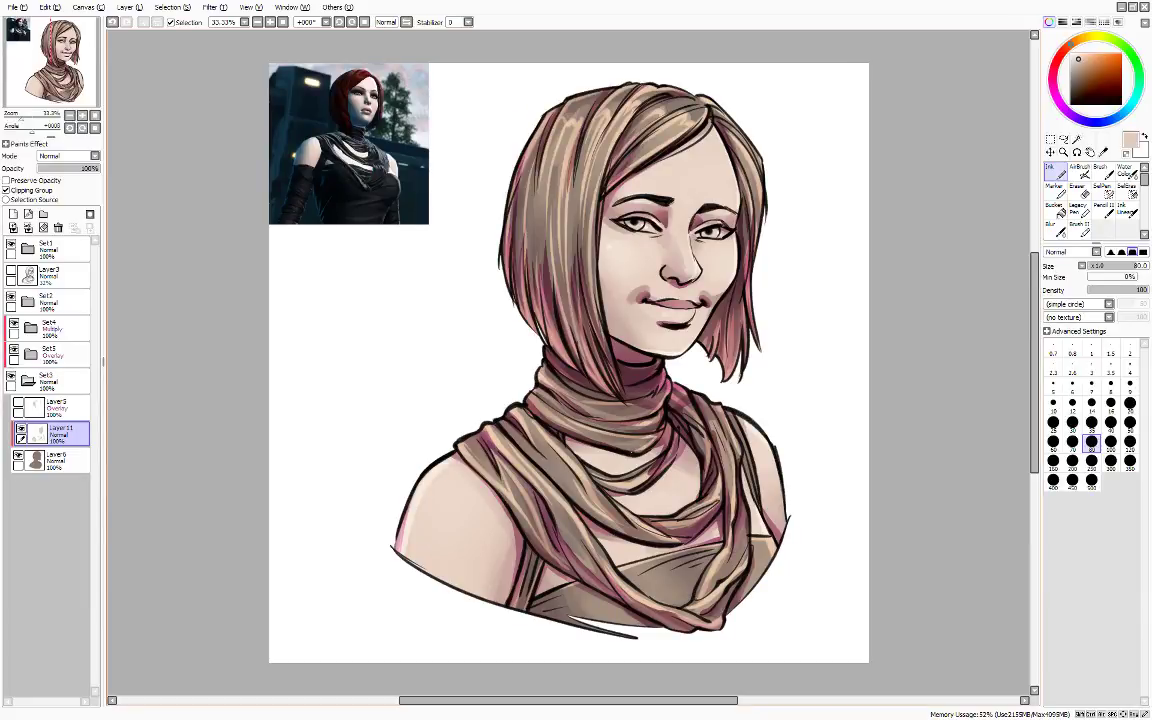
- Add a clipped layer above the skin colour, set its blending mode to Multiply and choose the Marker at size 50
click(13, 215)
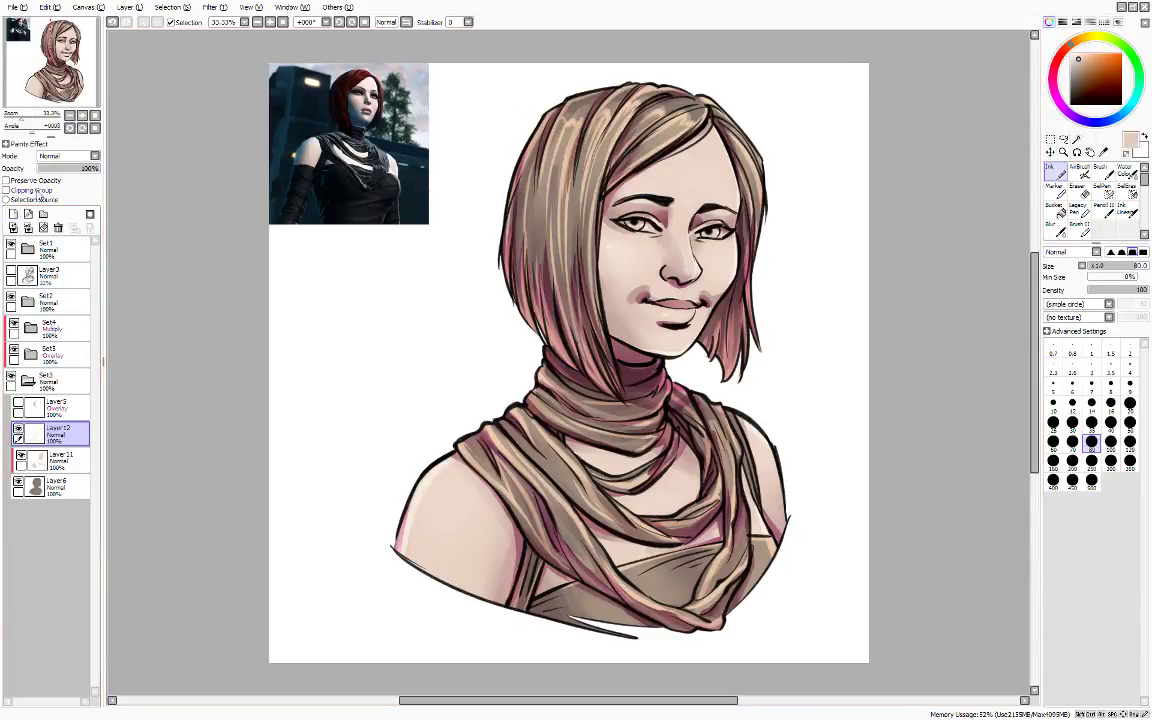
click(22, 191)
click(67, 161)
click(66, 174)
click(1056, 192)
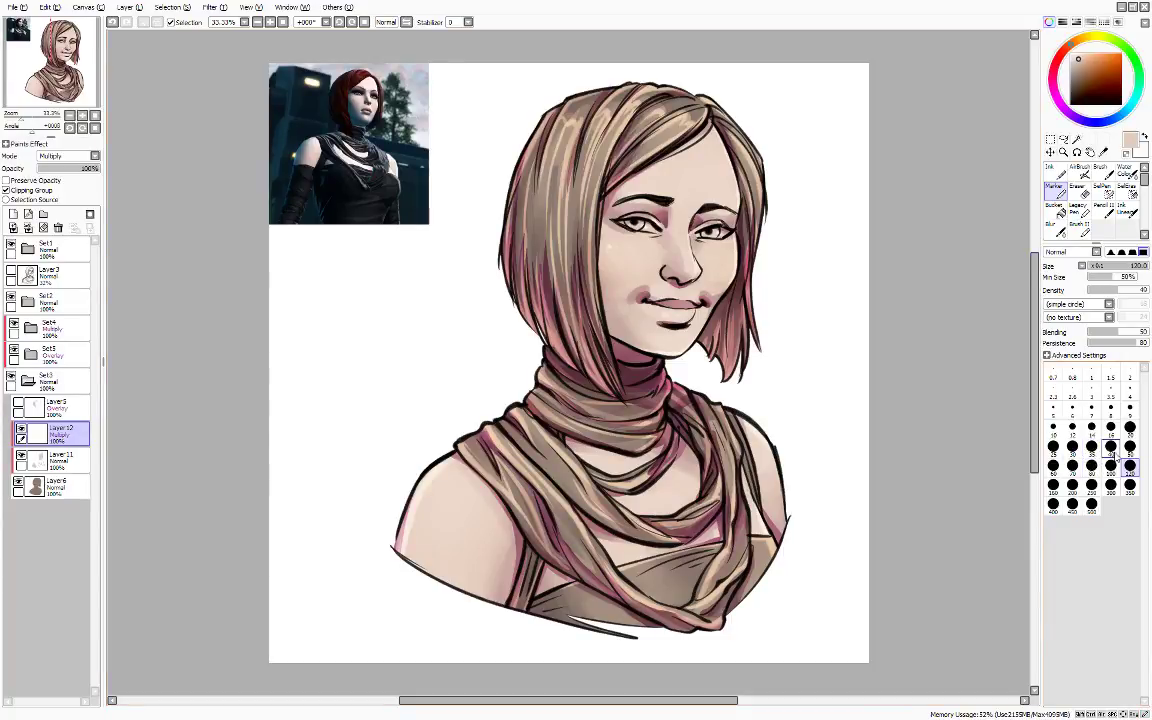
click(1130, 449)
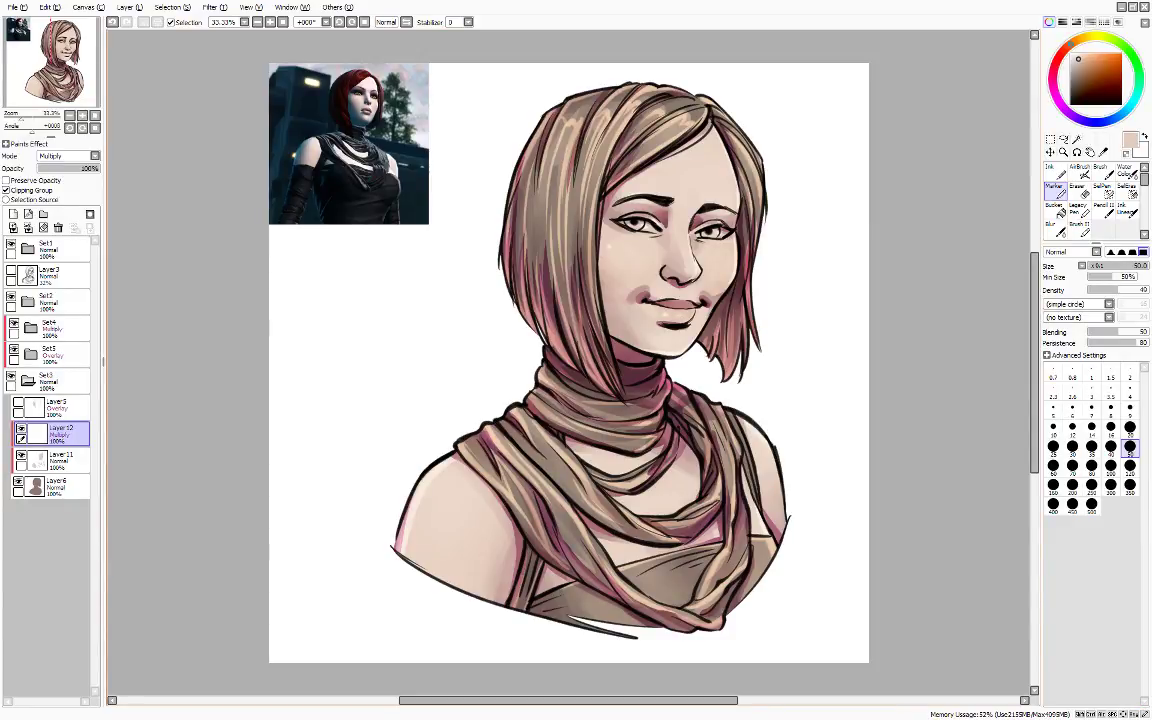
- Remove the clipping from the skin colour layer, return to the Multiply layer and set the Marker to size 80
click(62, 458)
click(14, 190)
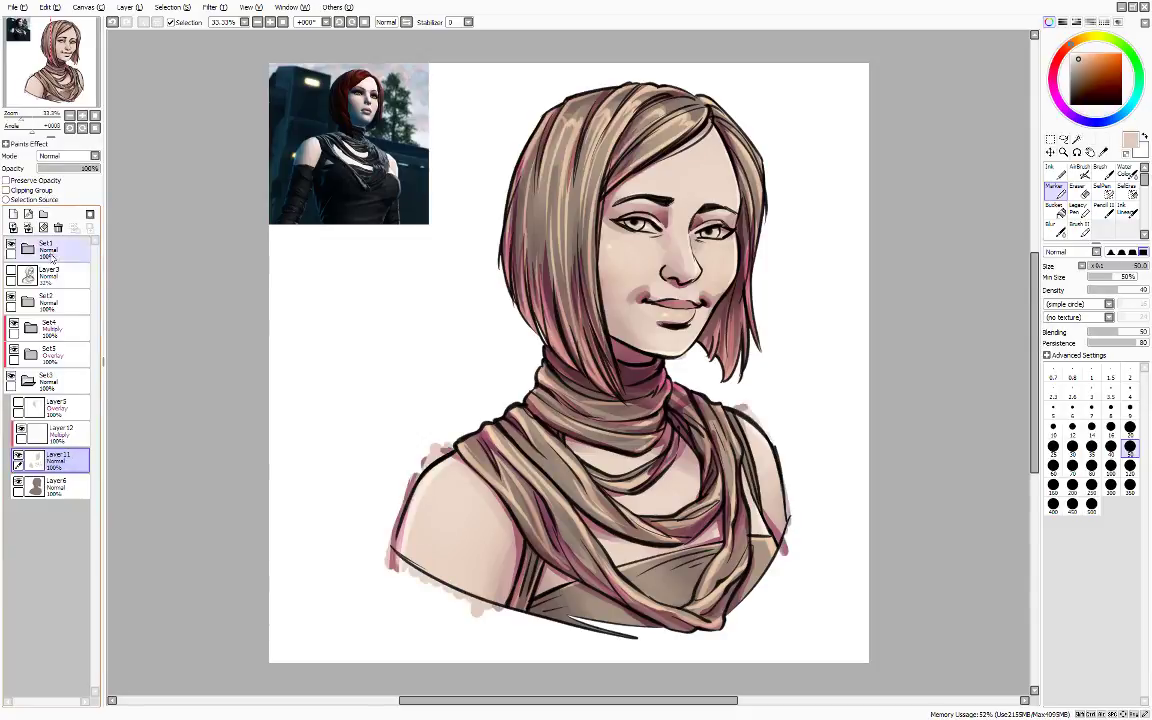
click(62, 434)
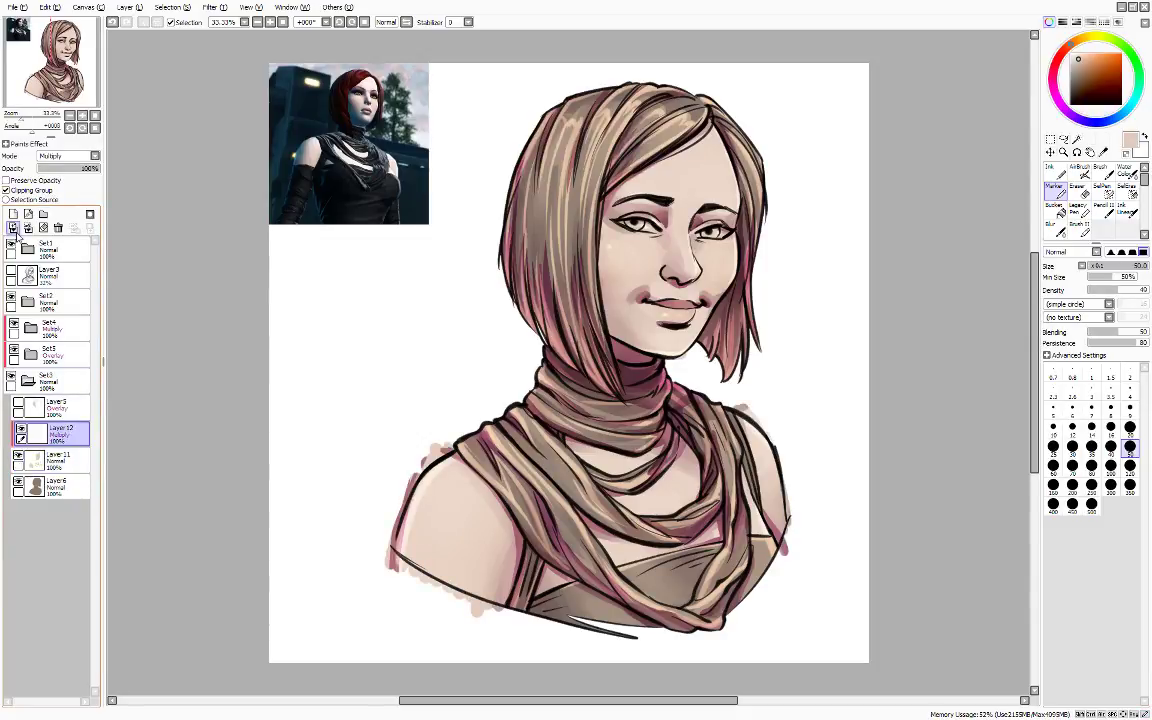
click(1091, 466)
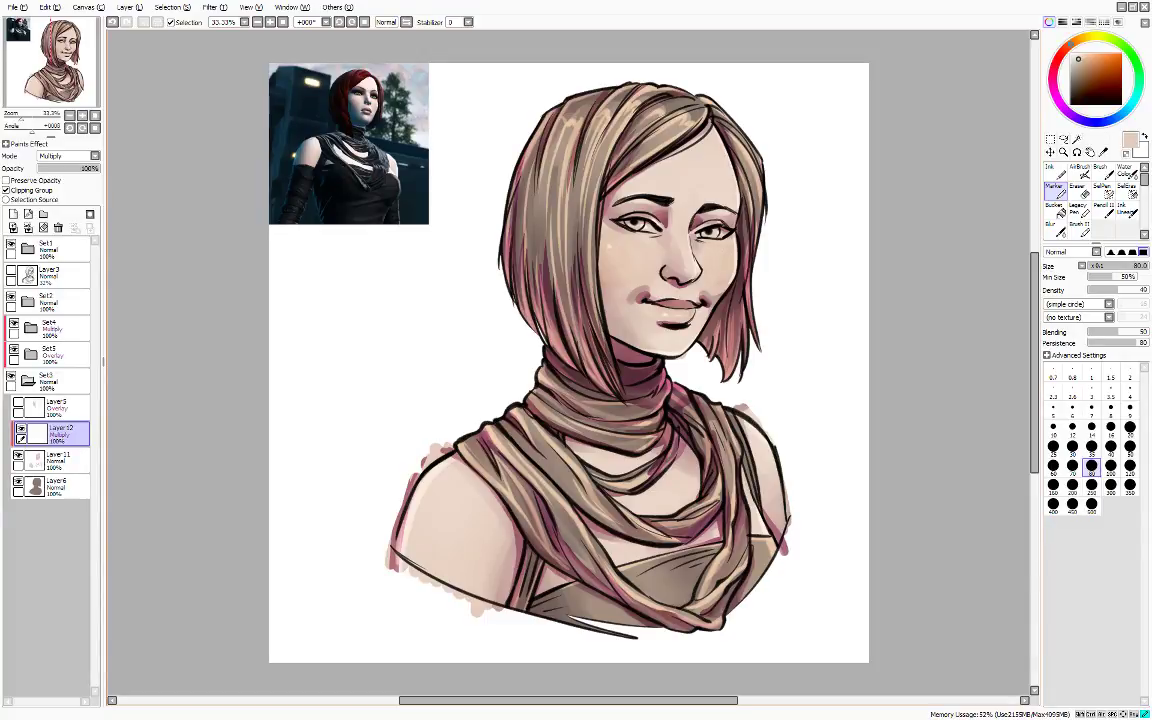
- Switch to the AirBrush at size 80 and adjust the hue of the skin tint on the Multiply layer
click(1080, 172)
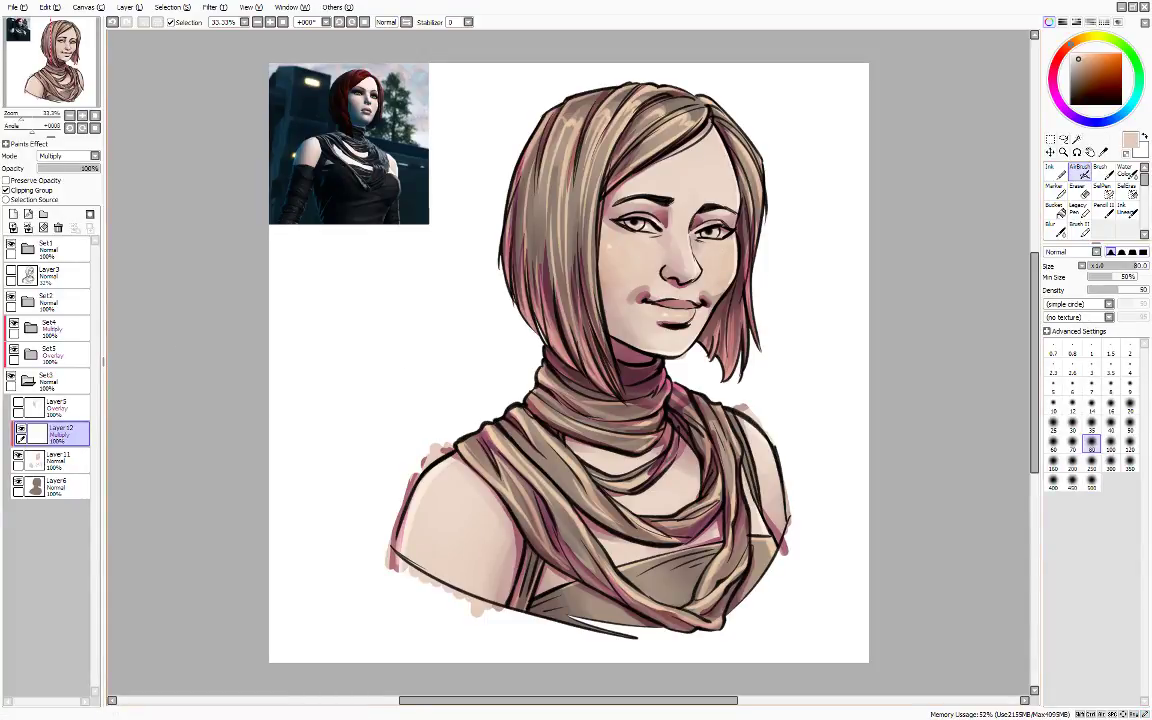
click(217, 10)
click(221, 21)
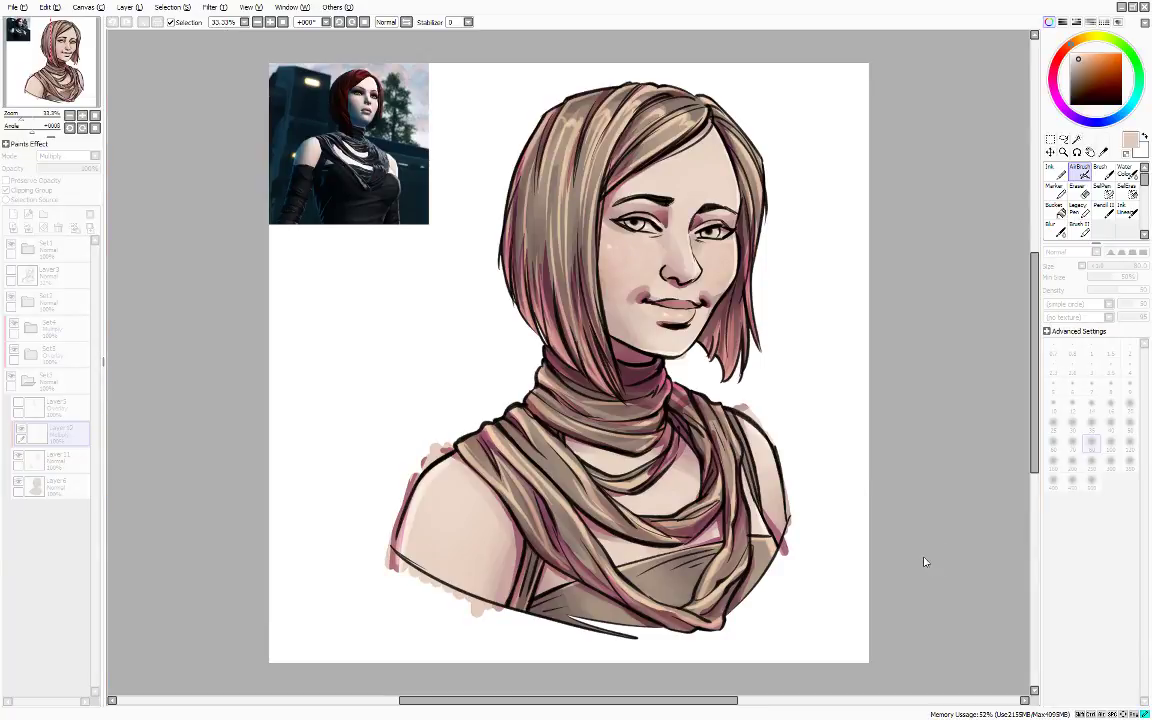
click(973, 604)
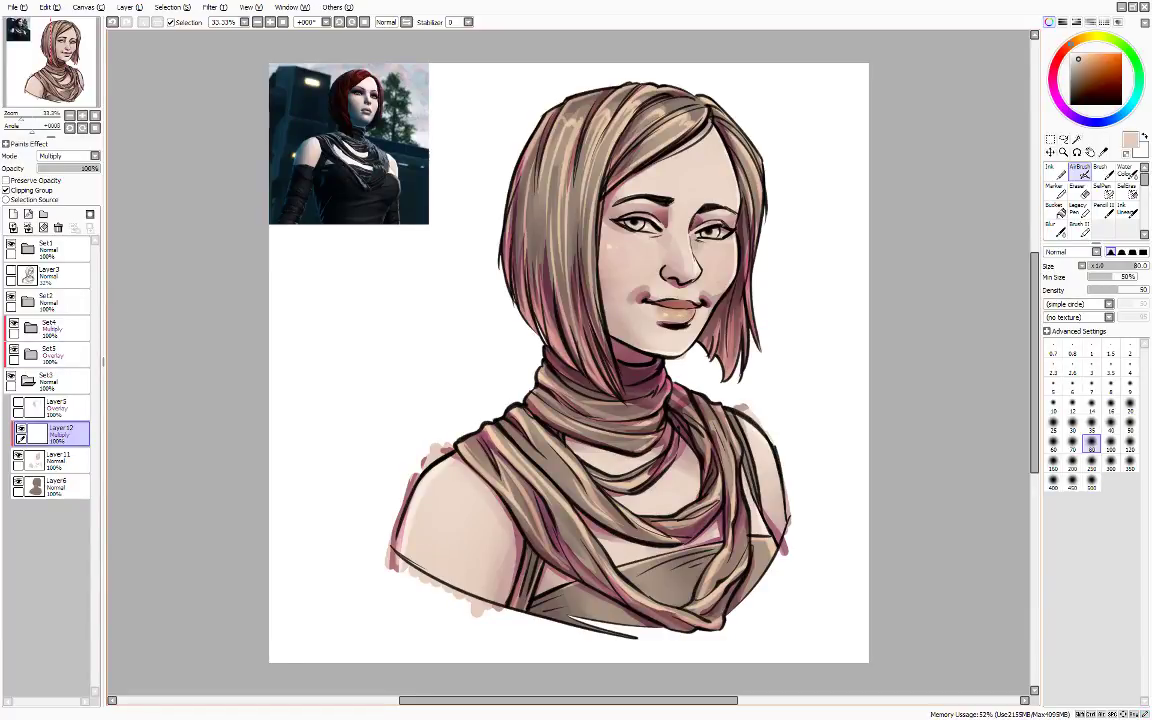
- Clean up the lip tint with the Eraser at size 250, reselect the AirBrush and shift the lip colour toward pink
key(e)
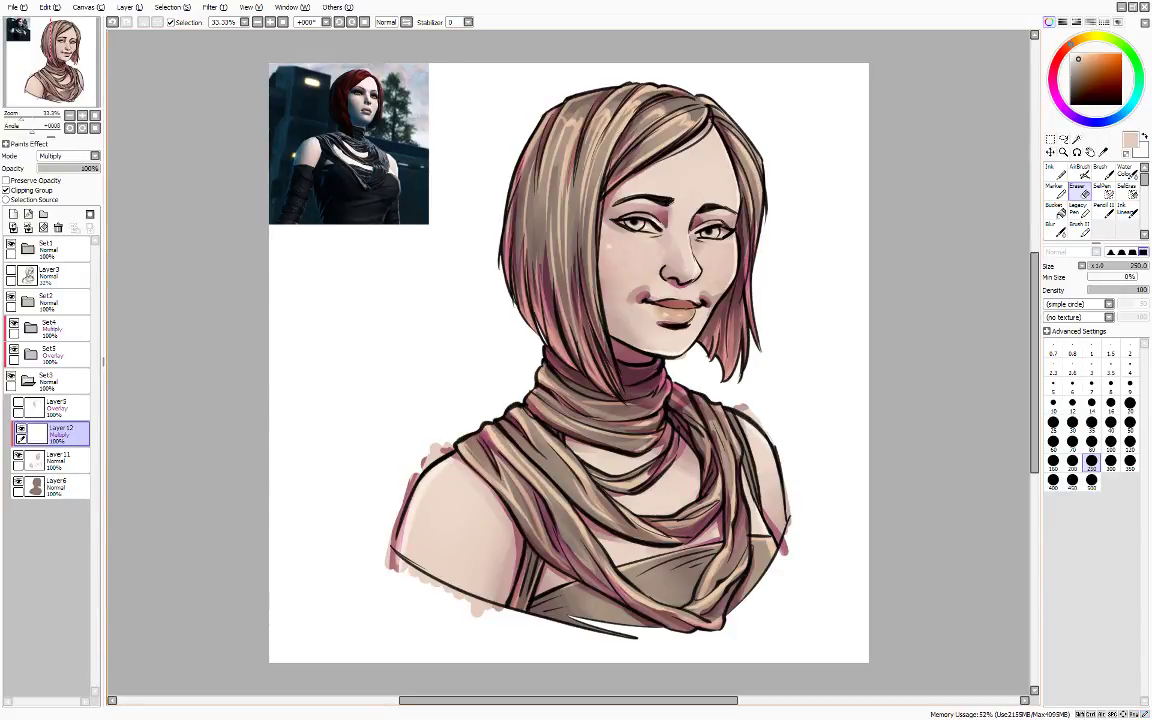
click(1080, 172)
click(218, 8)
click(230, 20)
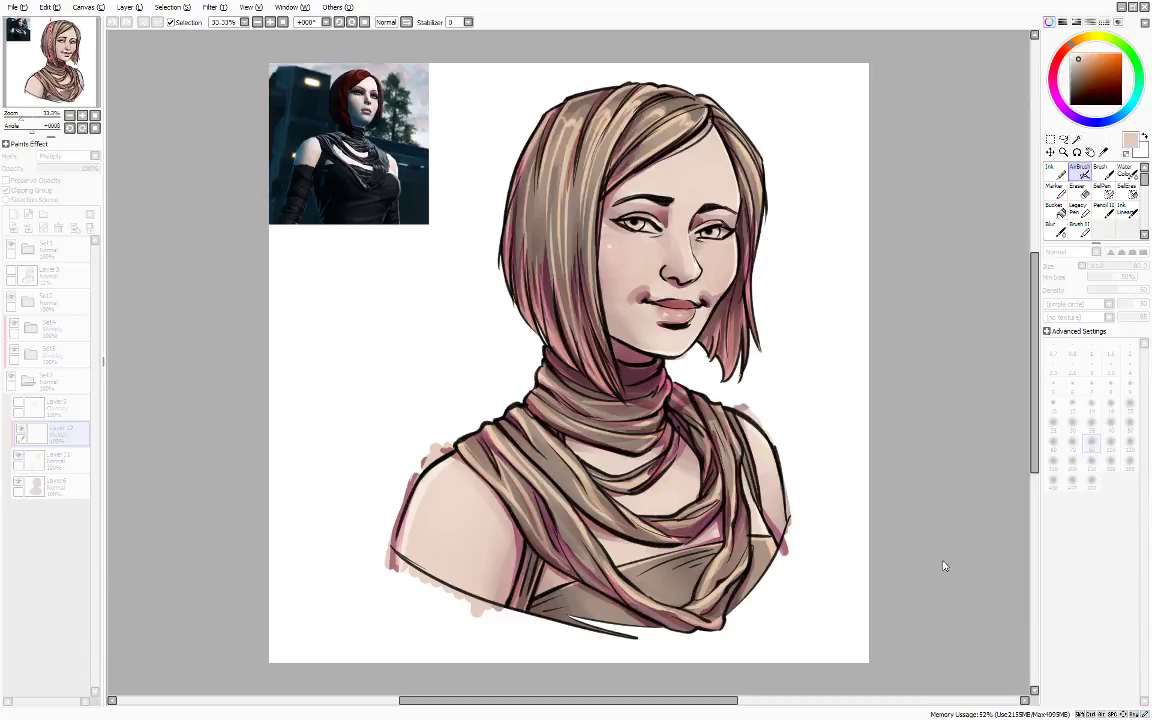
click(972, 614)
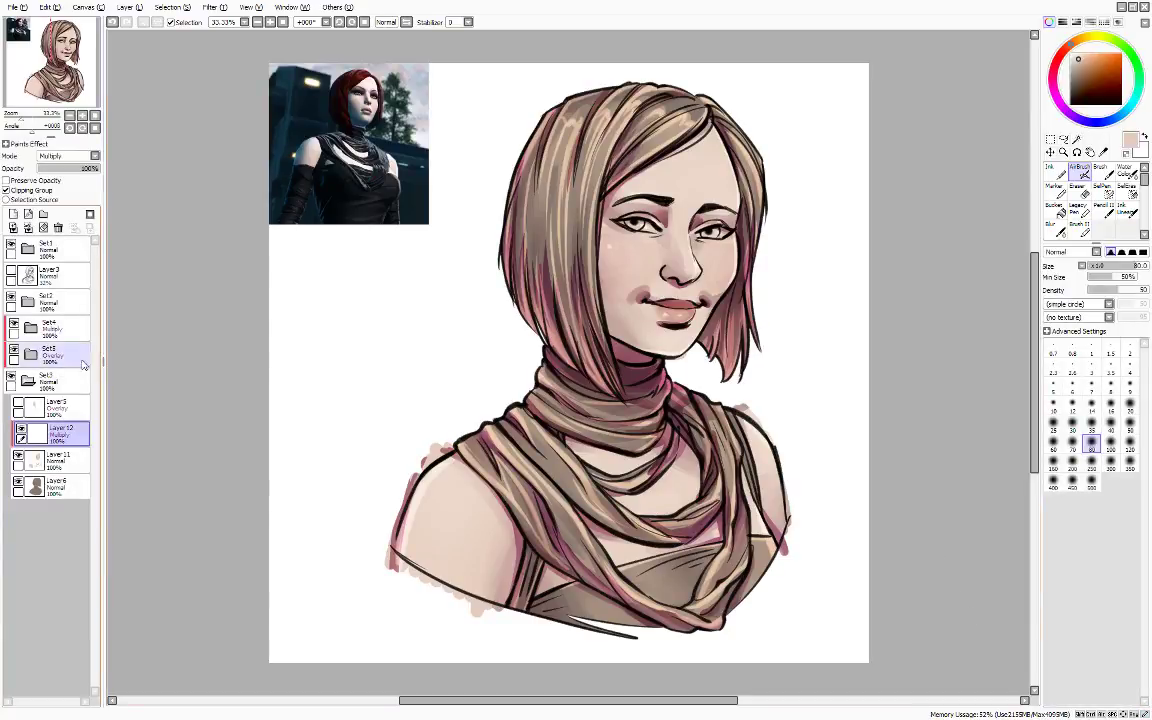
- Merge the Multiply layer down into the skin colour layer and clip the merged layer to the base silhouette
click(29, 229)
click(31, 191)
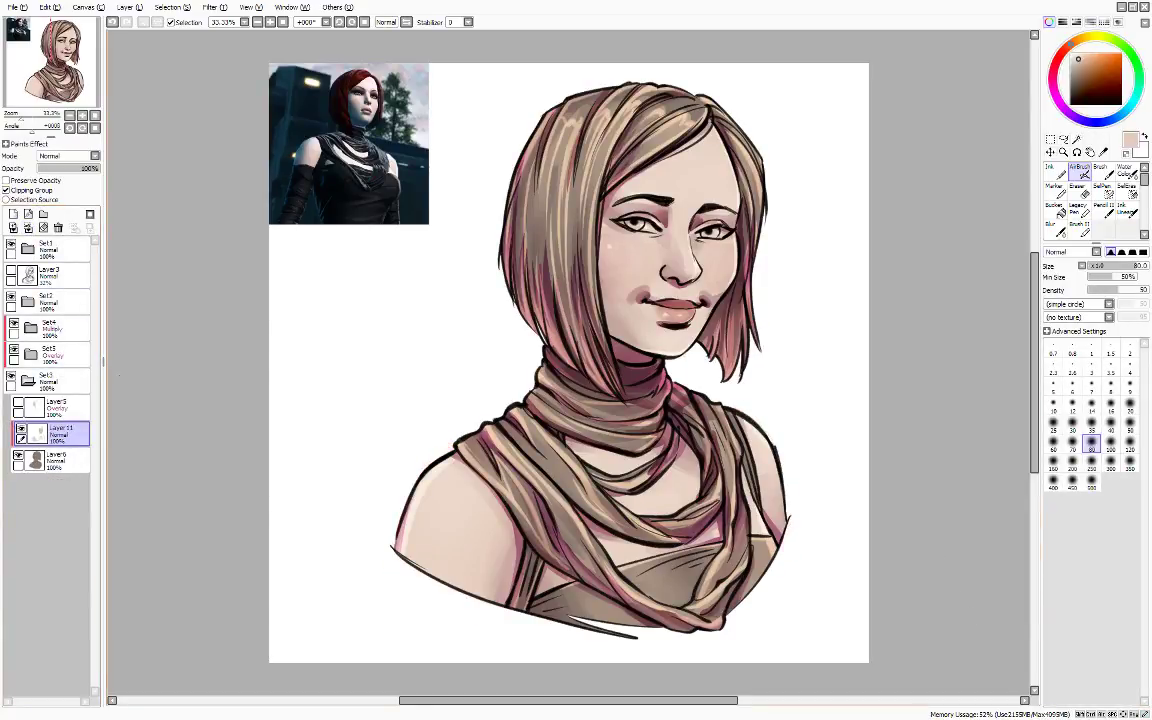